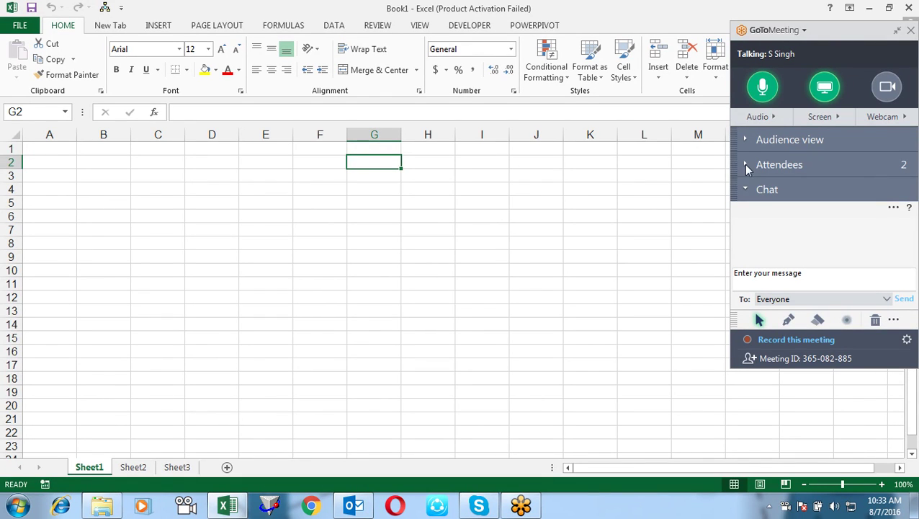
Show and hide the GoToMeeting attendee list, collapse the meeting panel, and select cell E5.
left_click(746, 165)
left_click(746, 165)
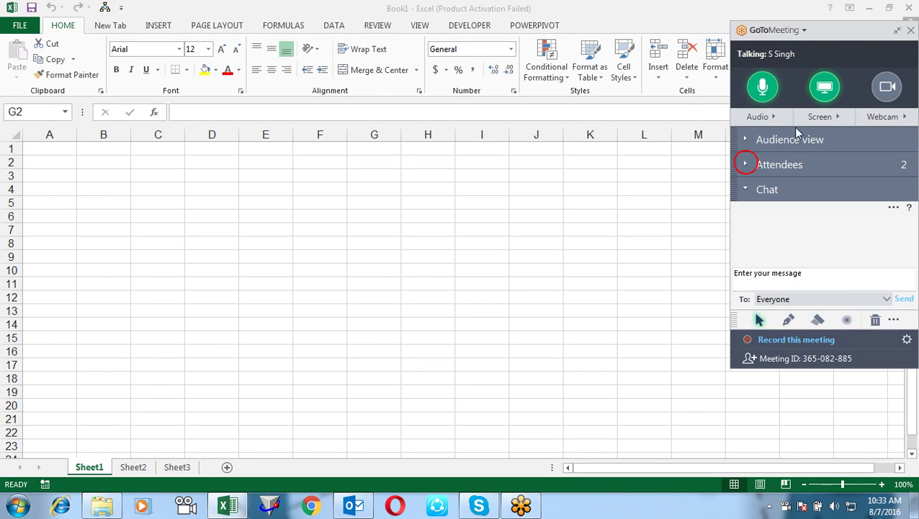
left_click(897, 32)
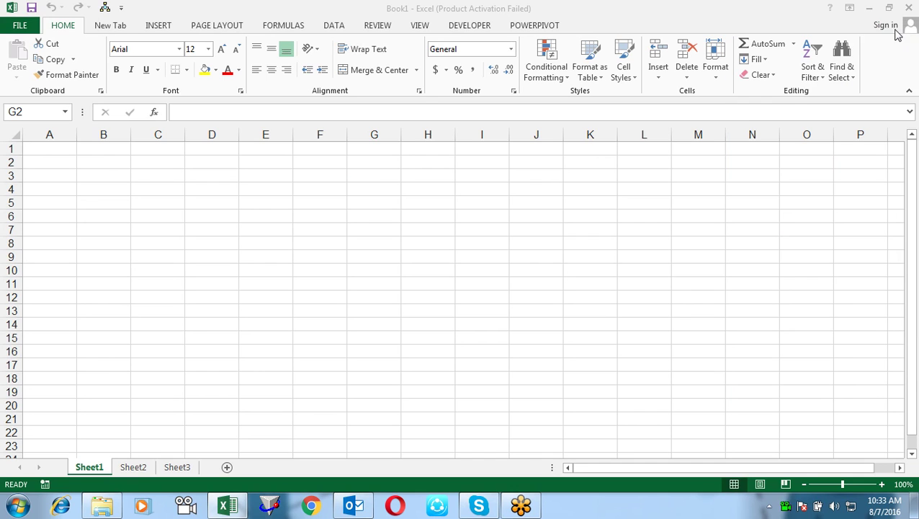
left_click(258, 198)
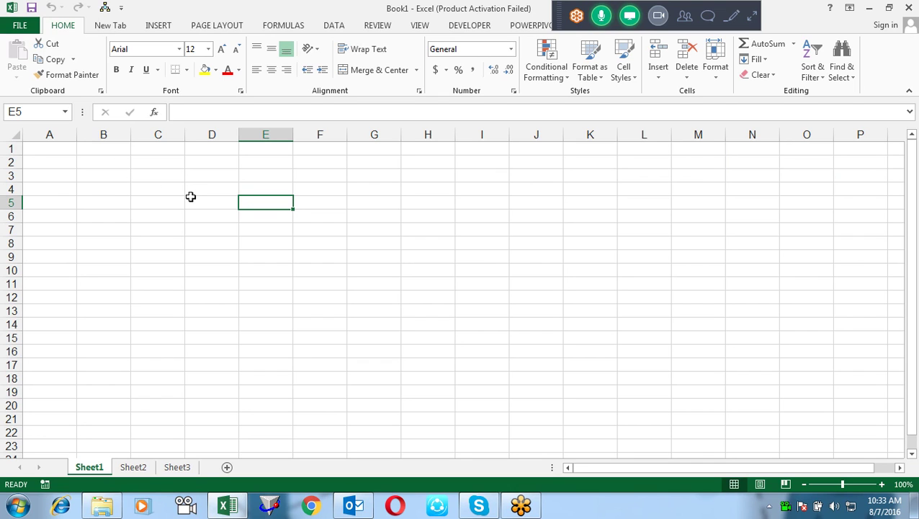
On the Formulas tab, browse the Statistical list under More Functions, then select A2.
left_click(277, 26)
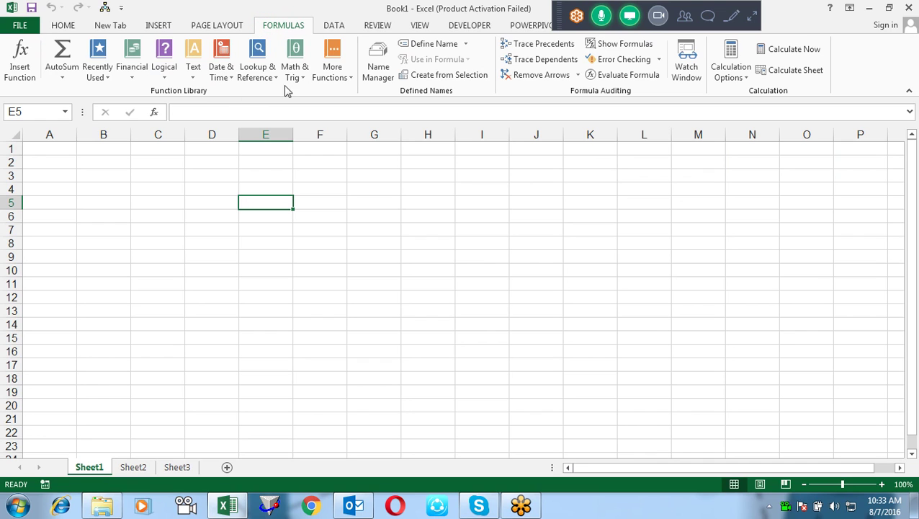
left_click(343, 81)
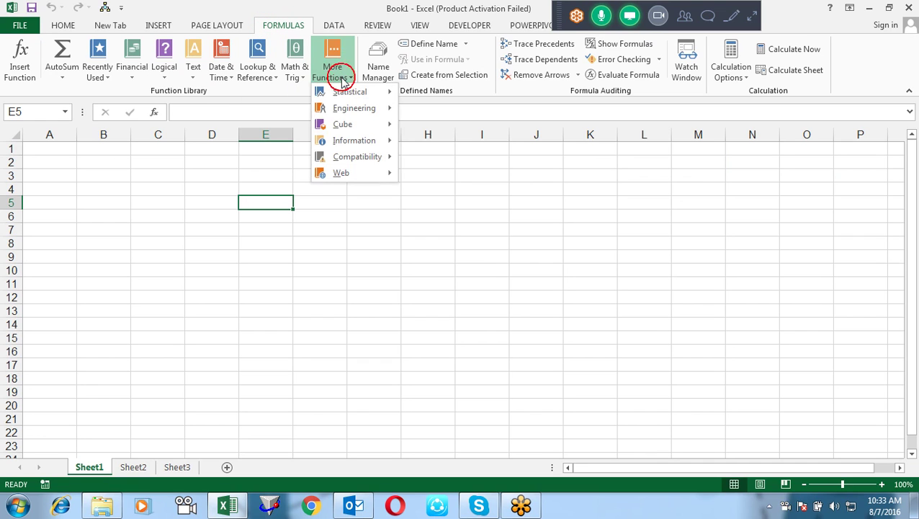
mouse_move(351, 93)
mouse_move(504, 114)
left_mouse_down()
mouse_move(503, 253)
mouse_move(516, 349)
left_mouse_up()
left_click(571, 303)
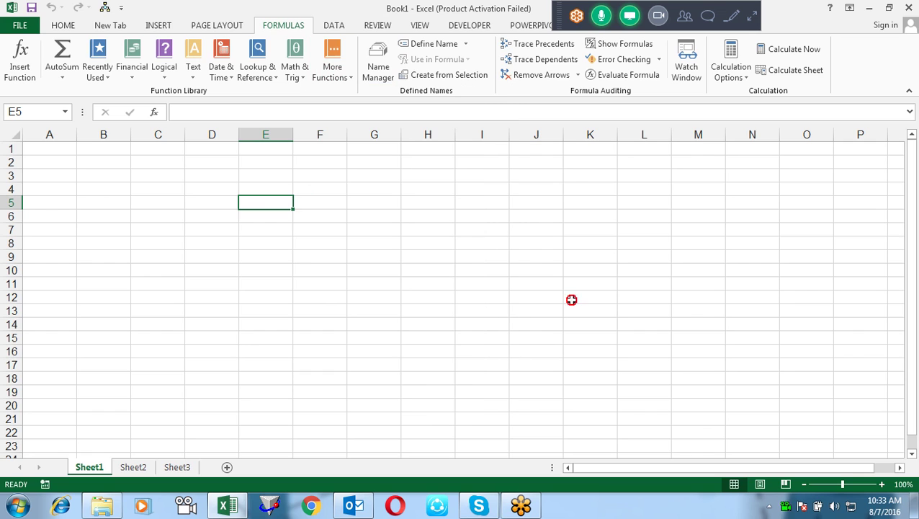
left_click(59, 157)
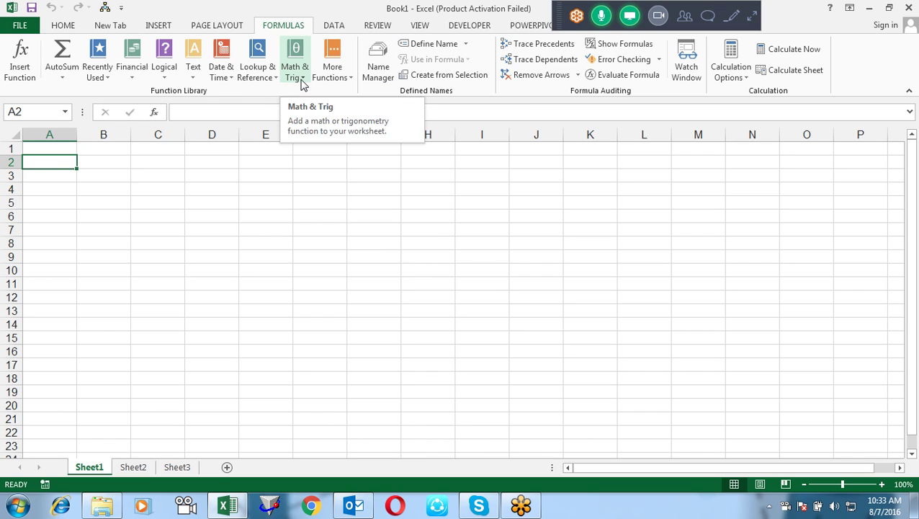
Browse the Compatibility and Information function lists under More Functions.
left_click(335, 76)
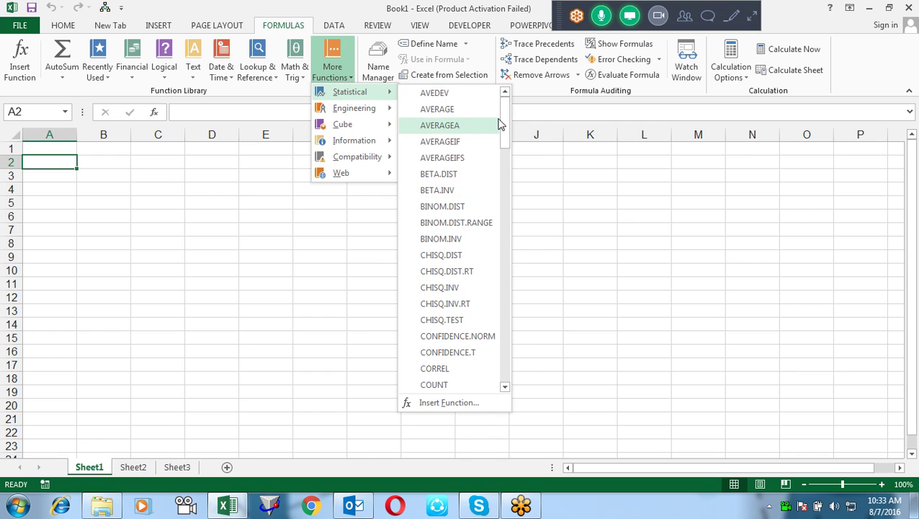
left_click_drag(505, 124, 508, 157)
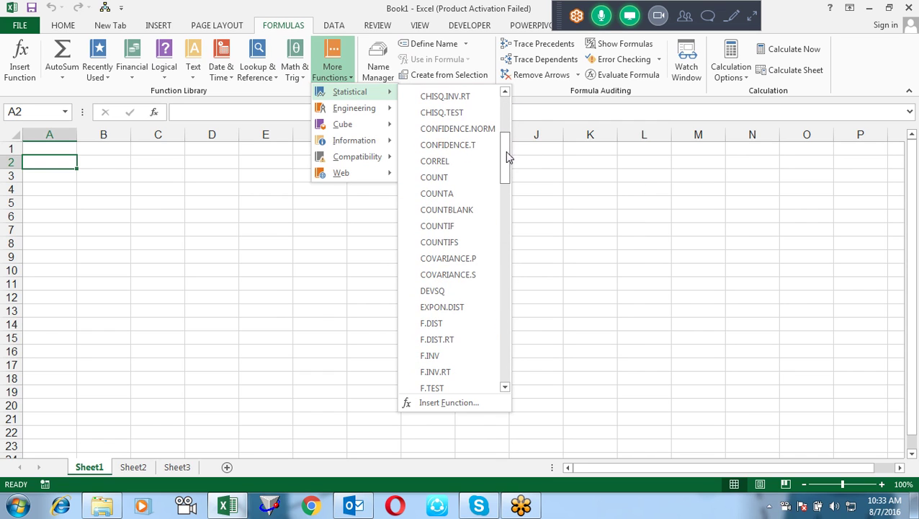
mouse_move(354, 140)
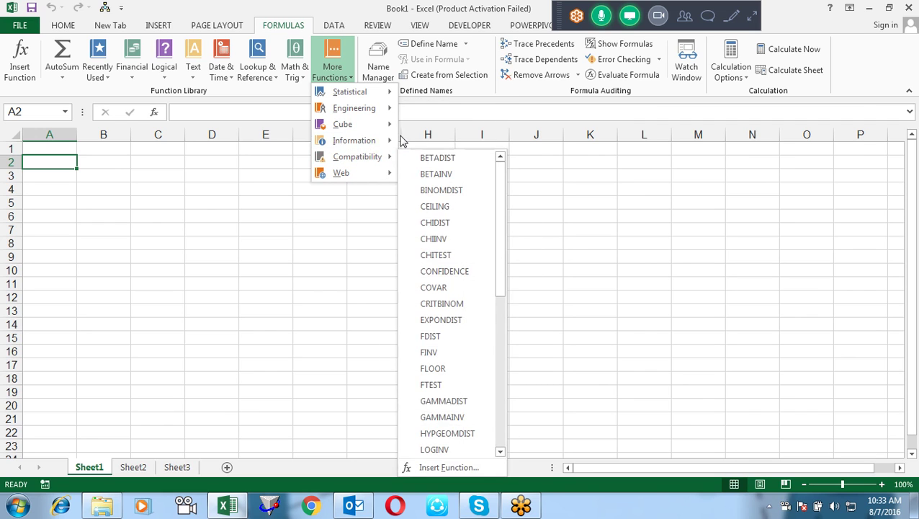
left_click(258, 198)
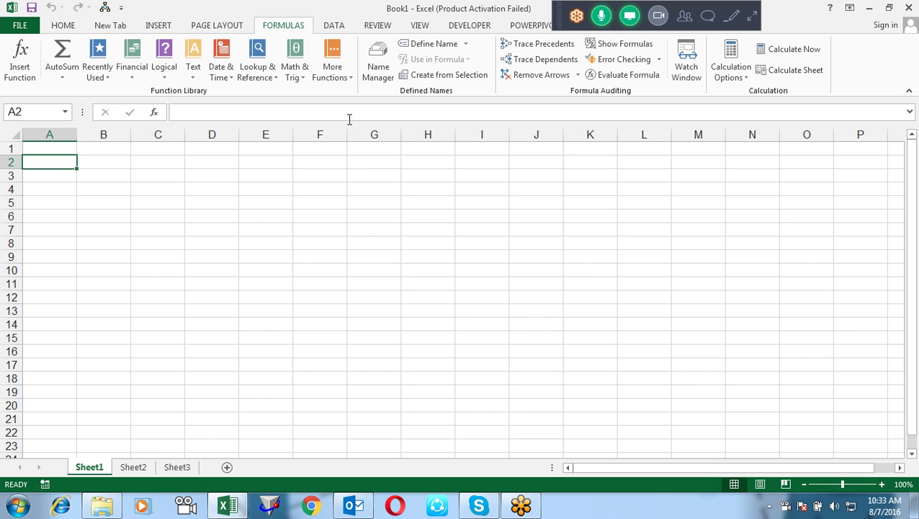
left_click(349, 78)
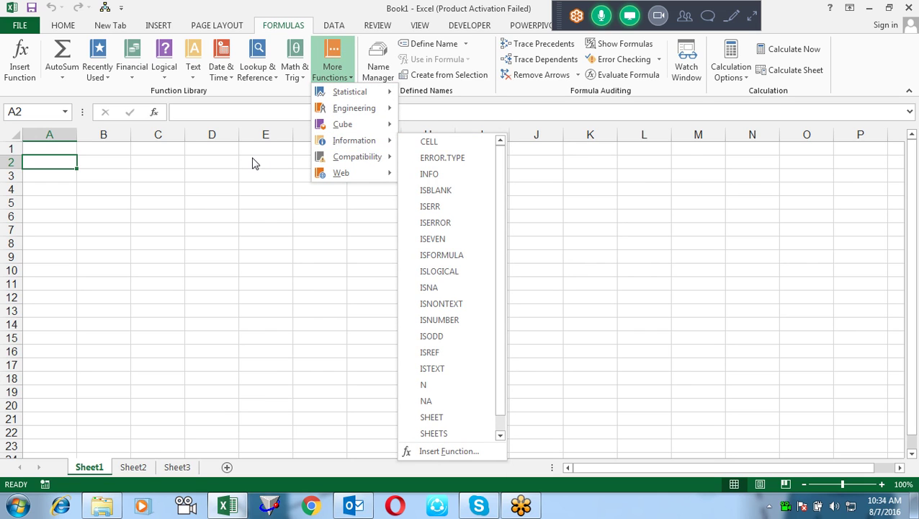
left_click(201, 188)
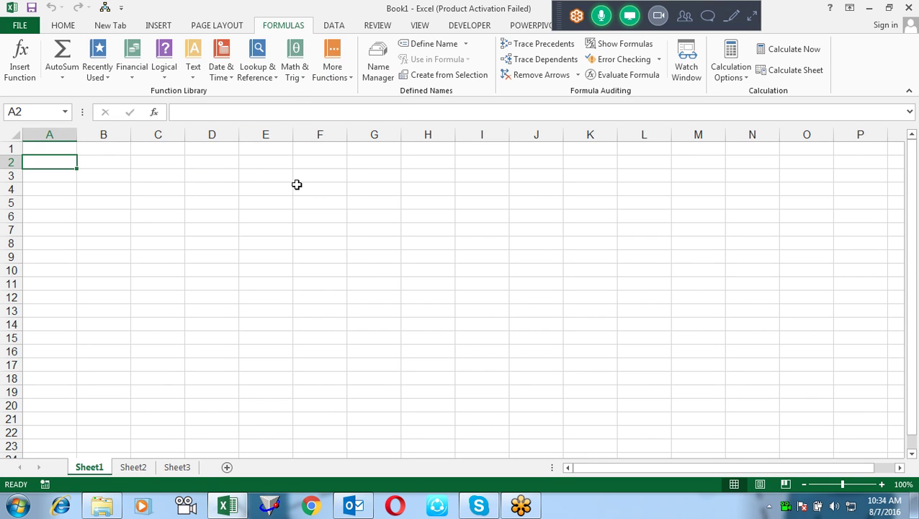
left_click(331, 69)
mouse_move(350, 92)
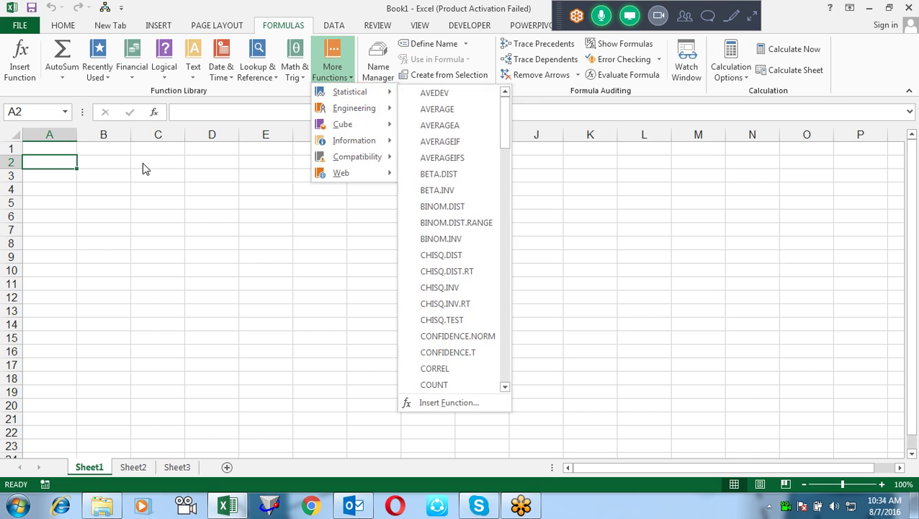
left_click(114, 170)
Fill A2:A15 with =RANDBETWEEN(10,90) and paste the results back as fixed values.
left_click_drag(62, 165, 64, 344)
type("=RA")
key("Down")
key("Down")
key("Tab")
type(",9")
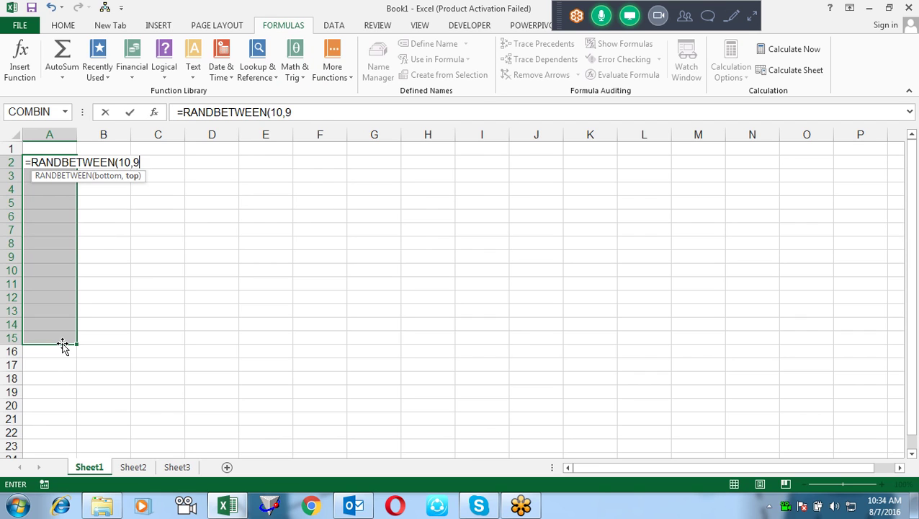
key("ctrl+Return")
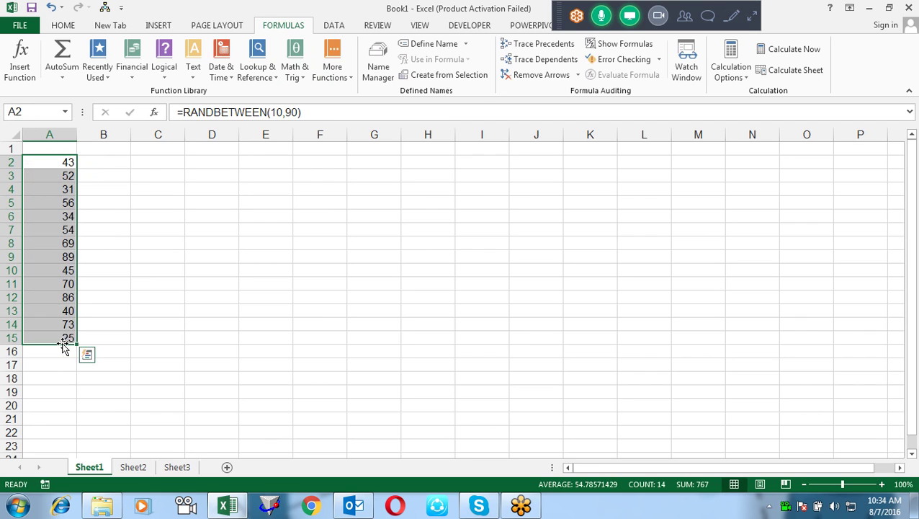
key("ctrl+c")
key("alt+e")
key("s")
key("v")
key("Return")
Enter =SMALL($A$2:$A$15,1) in B2 to show the smallest value, 25.
key("Right")
key("Right")
key("Left")
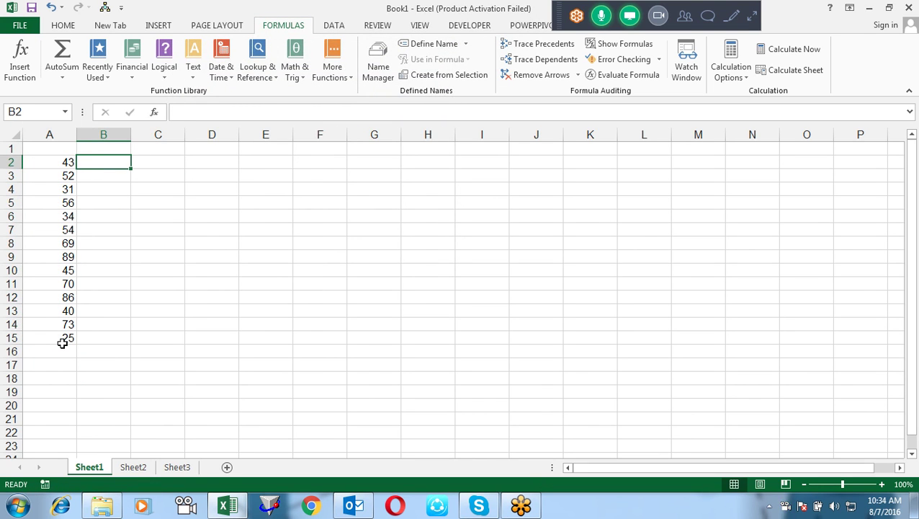
type("sm")
key("BackSpace")
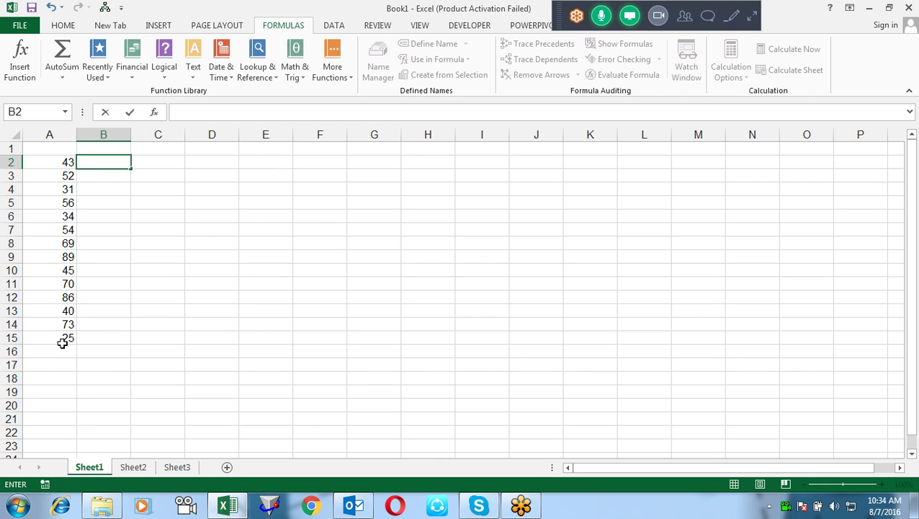
type("=sm")
key("Tab")
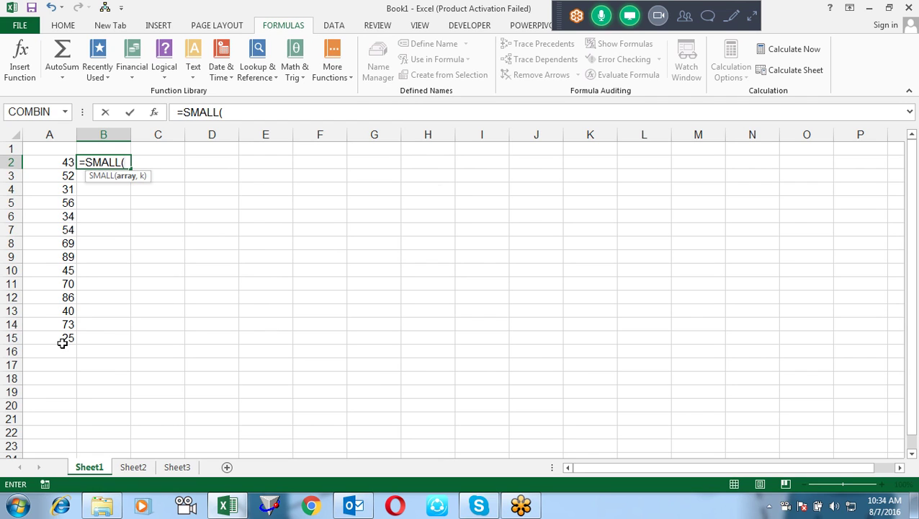
key("Left")
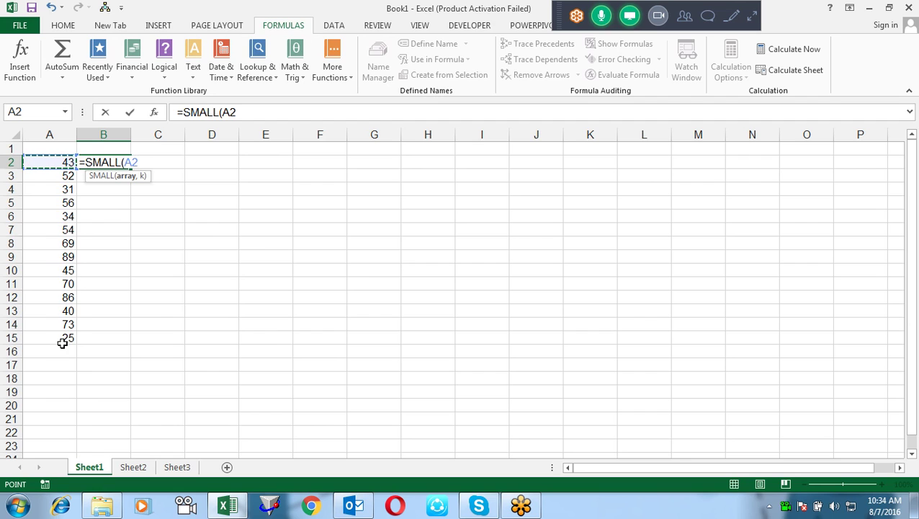
key("ctrl+shift+Down")
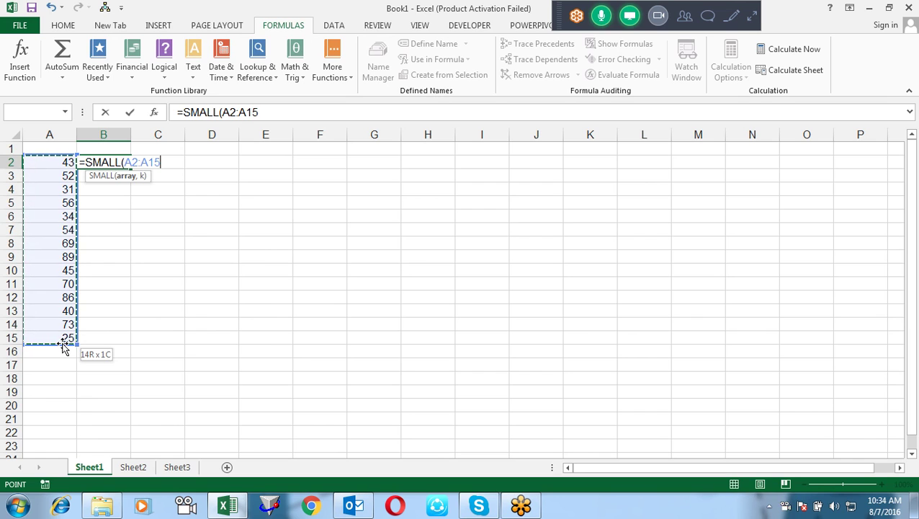
key("F4")
type("$A$15,")
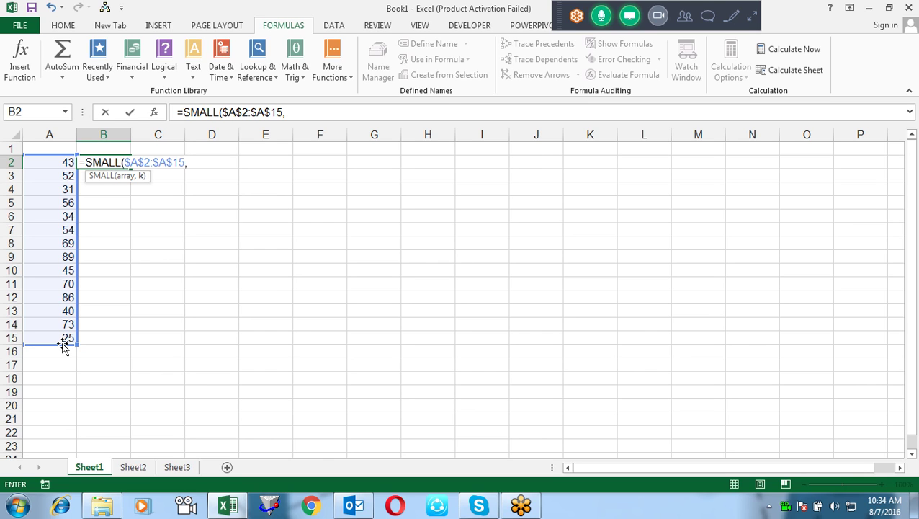
type("1")
key("Return")
key("Up")
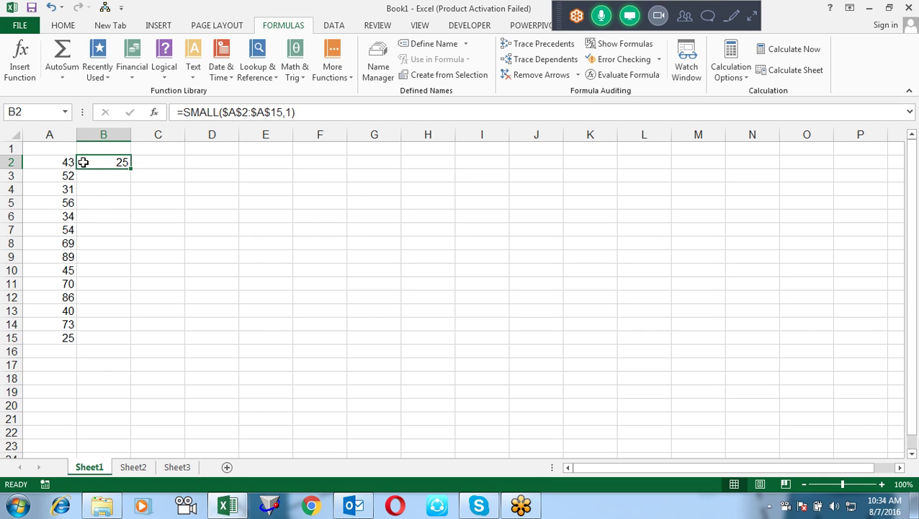
Insert a new column A and number the ranks 1, 2, 3 onward from A2.
right_click(61, 135)
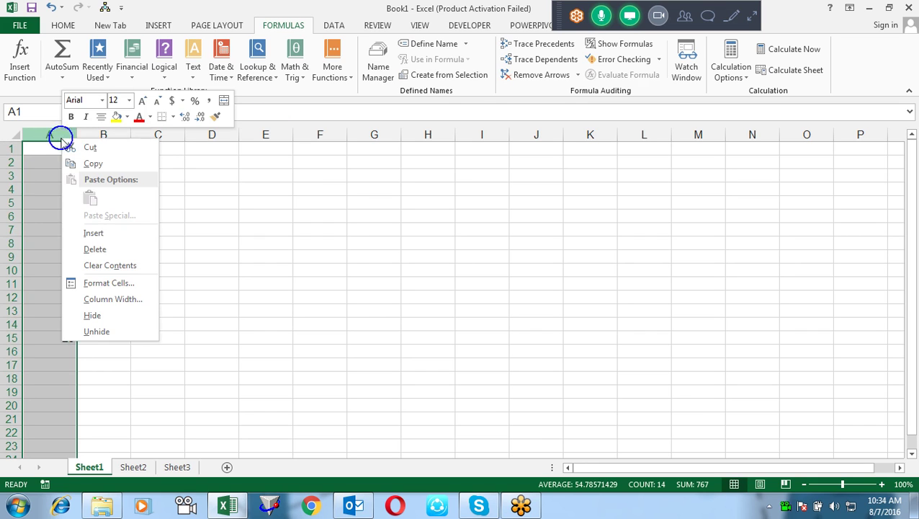
left_click(119, 234)
left_click(69, 161)
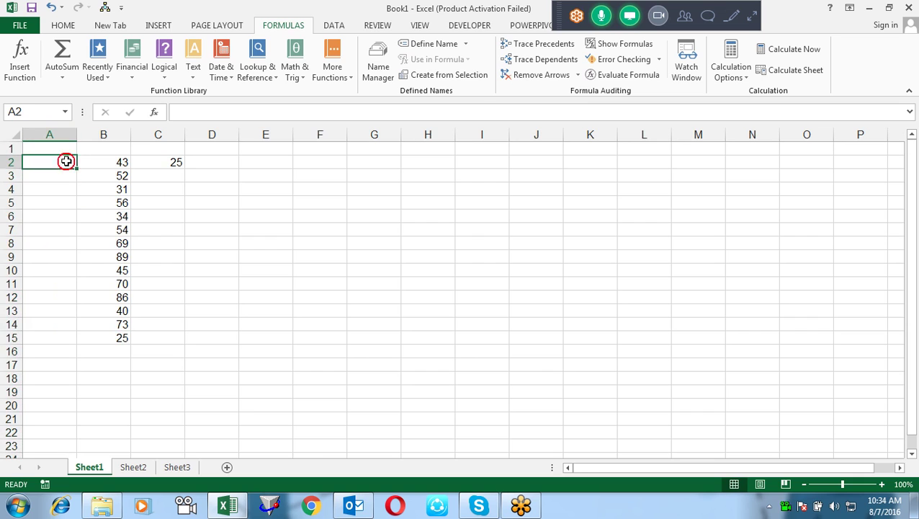
key("Return")
type("2")
key("Return")
type("3")
key("Return")
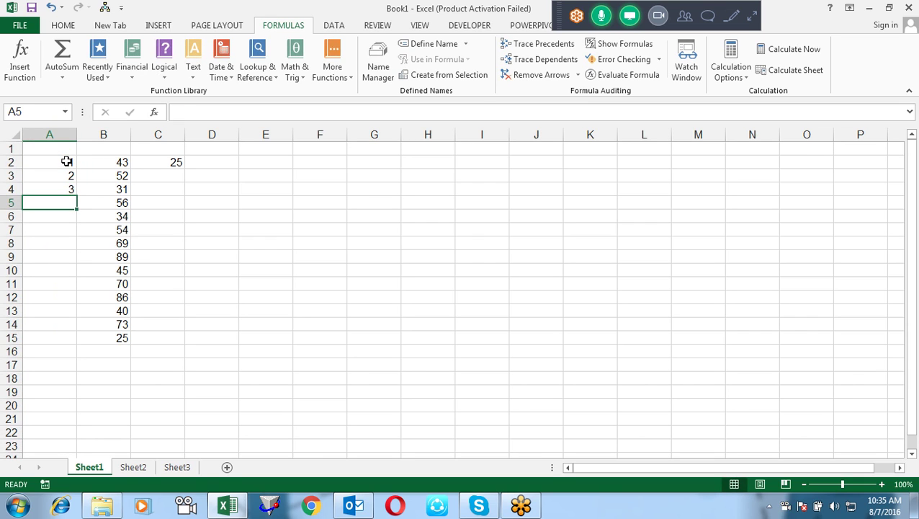
left_click(66, 161)
left_click_drag(58, 164, 81, 351)
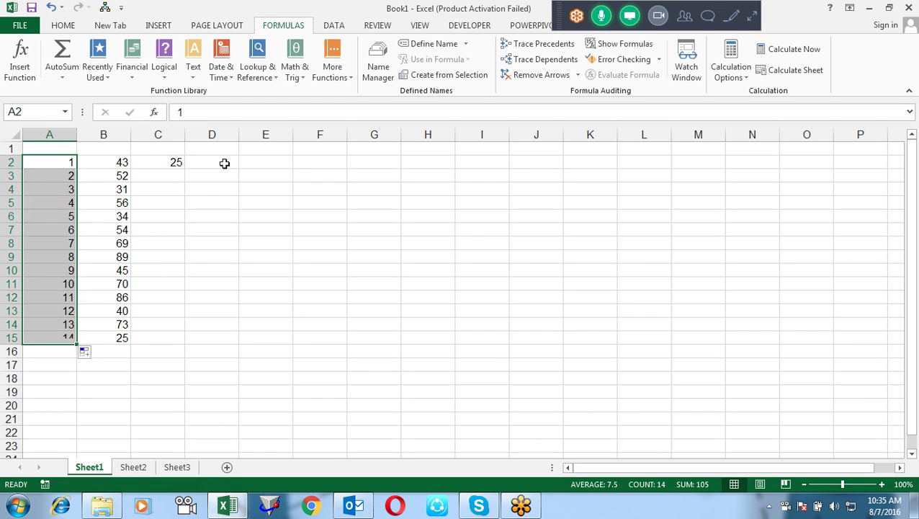
Change C2's formula to =SMALL($B$2:$B$15,A2) so A2 supplies the rank.
left_click(176, 162)
key("F2")
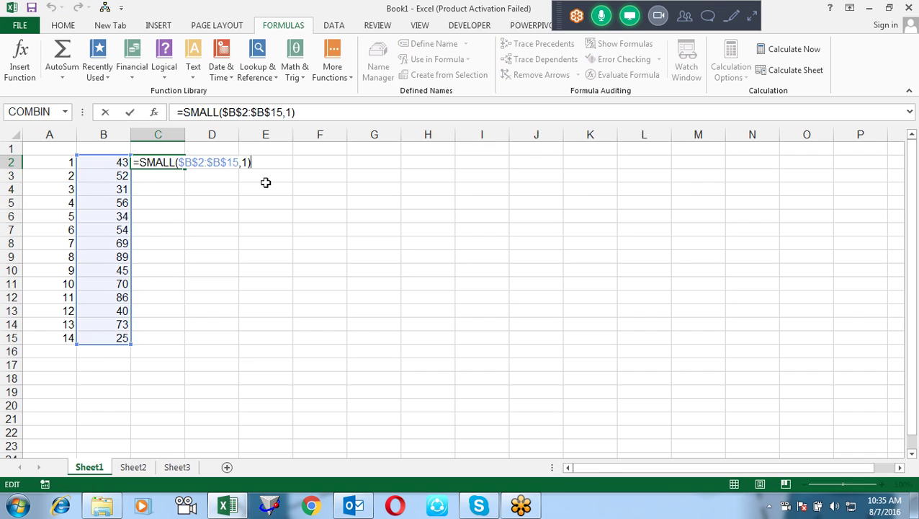
key("Left")
key("BackSpace")
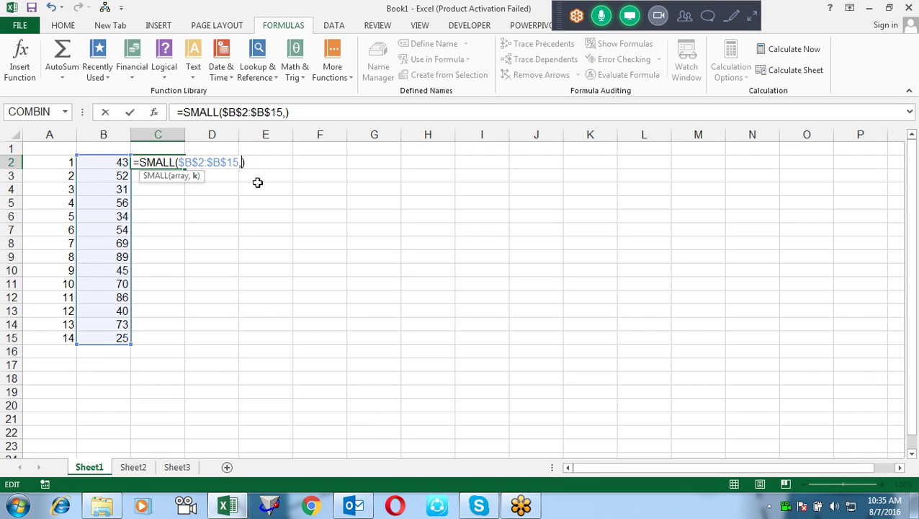
left_click(69, 162)
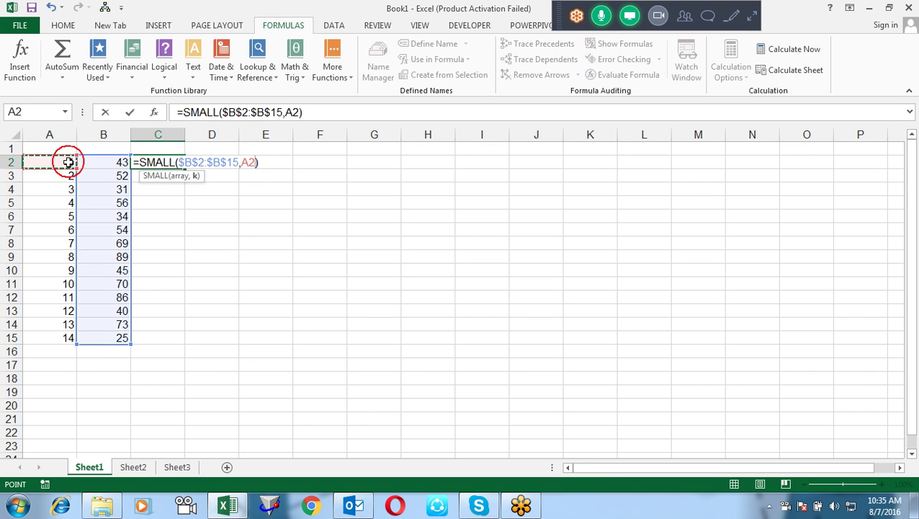
key("Return")
key("Up")
Copy the C2 formula into C2:C15, listing values ascending 25 to 89, and check it.
key("ctrl+c")
key("Left")
key("ctrl+Down")
key("Right")
key("ctrl+shift+Up")
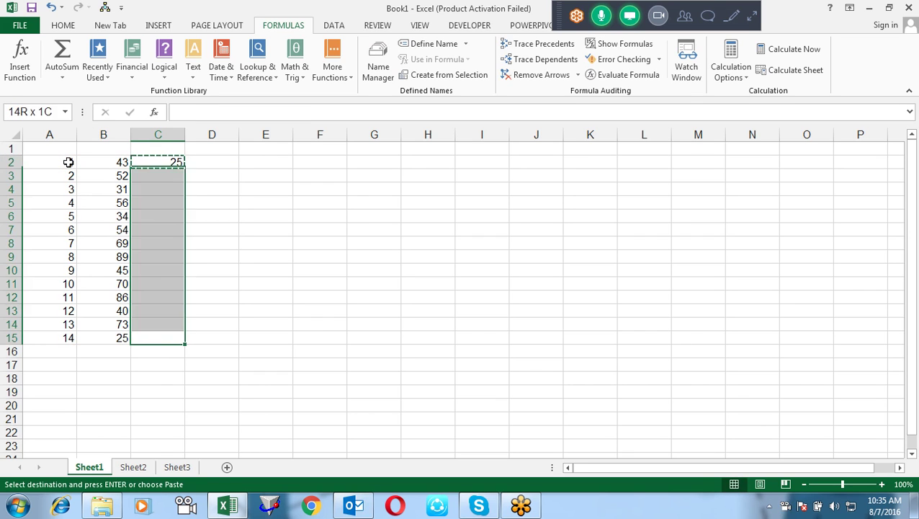
key("ctrl+v")
key("Escape")
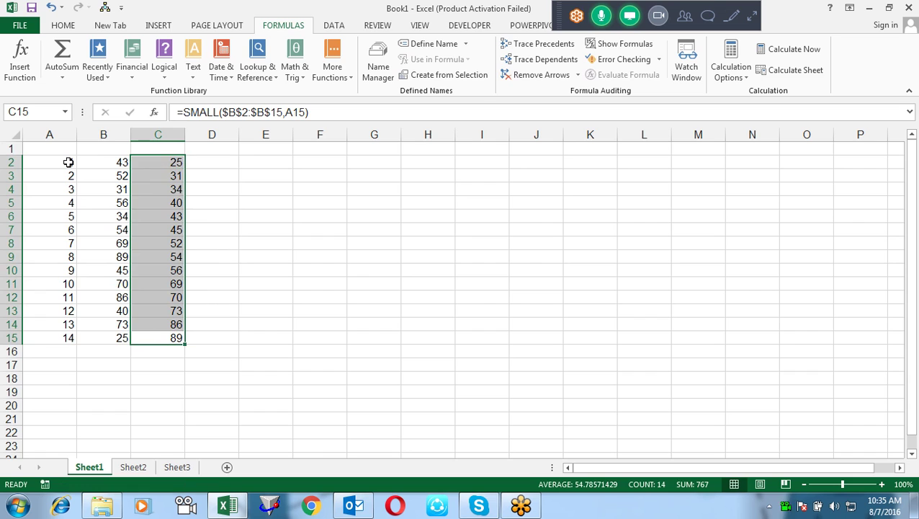
key("Up")
key("Up")
key("Up")
key("Up")
key("Up")
key("Up")
key("Up")
key("Up")
key("F2")
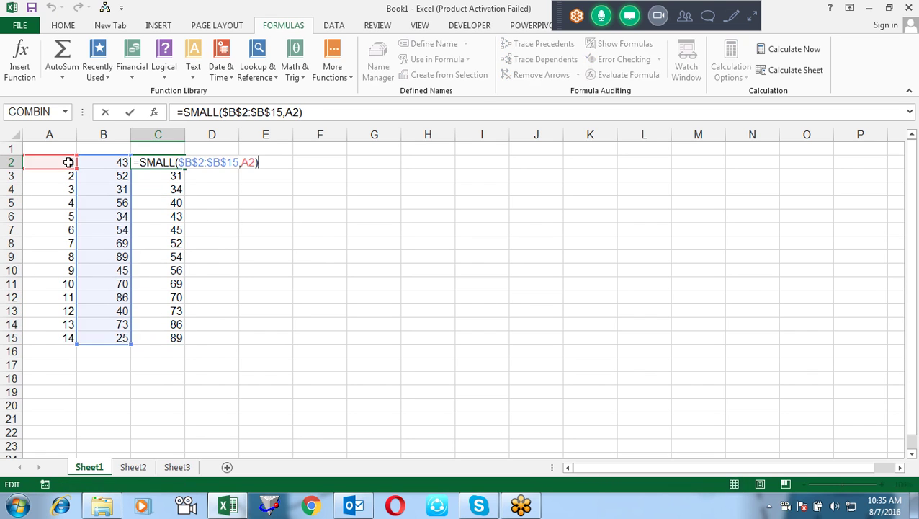
key("Return")
key("F2")
key("Escape")
key("Up")
key("Up")
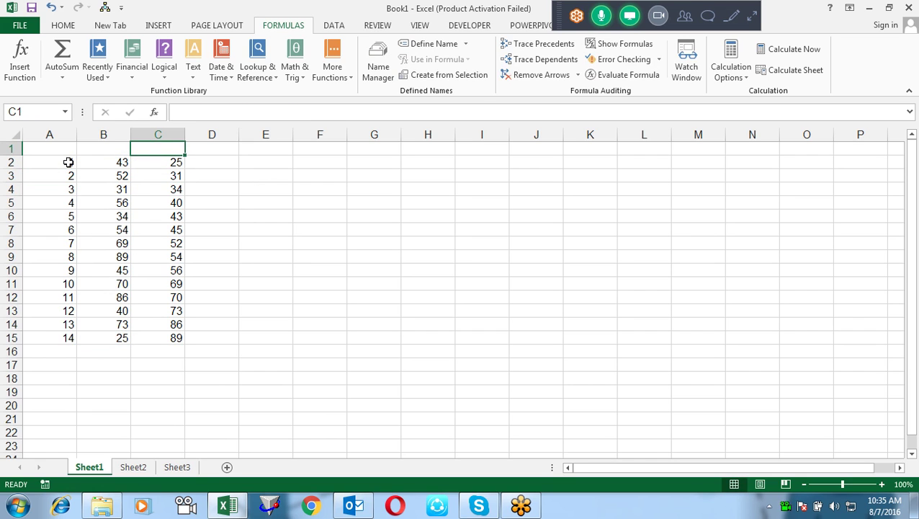
Label C1 as small and D1 as large.
type("small")
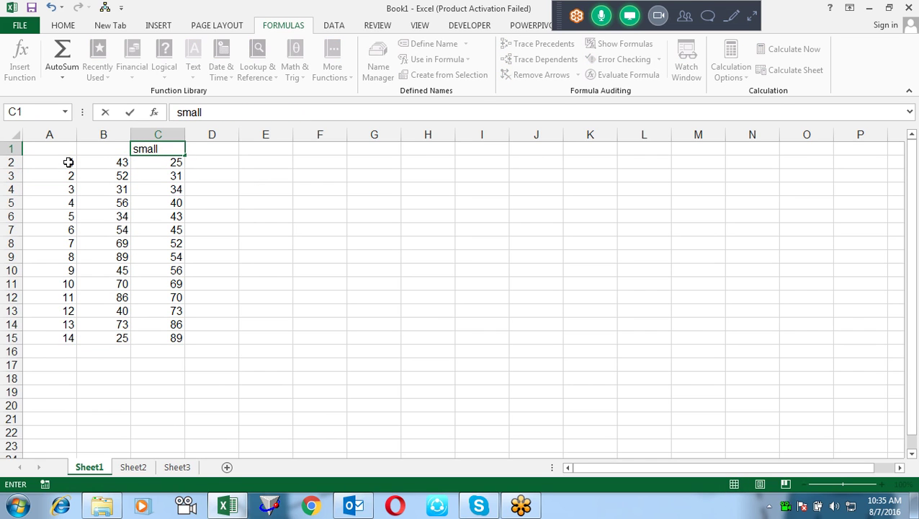
key("Return")
key("Up")
key("Right")
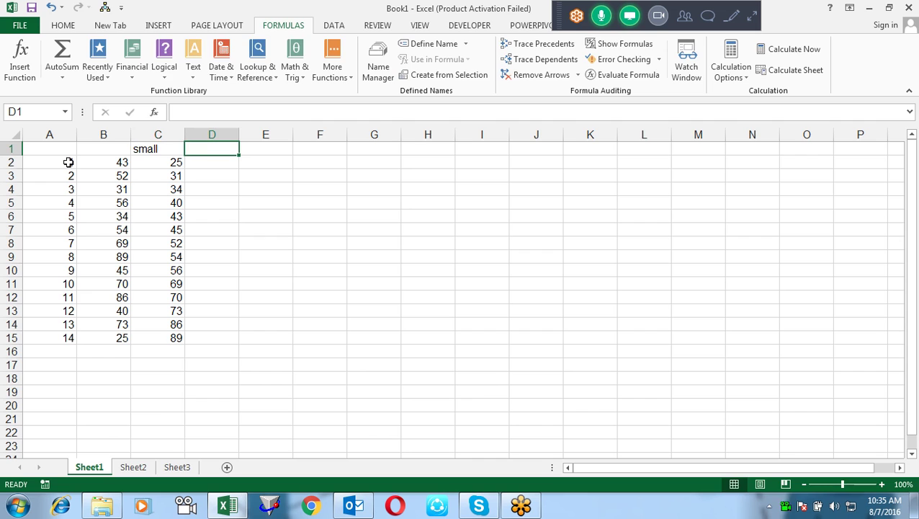
type("lar")
key("Return")
Enter =LARGE($B$2:$B$15,A2) in D2.
type("=la")
key("Tab")
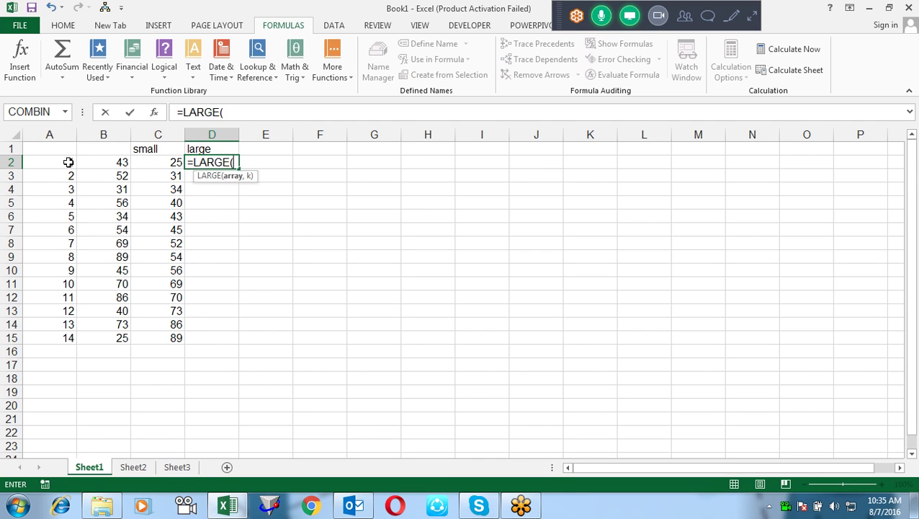
key("Left")
key("Left")
key("Left")
key("Right")
key("ctrl+shift+Down")
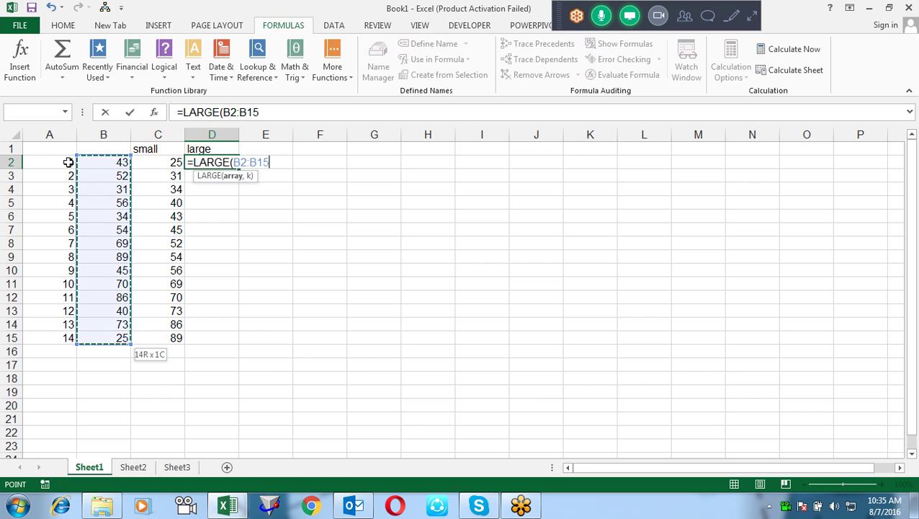
key("F4")
type("$B$15,")
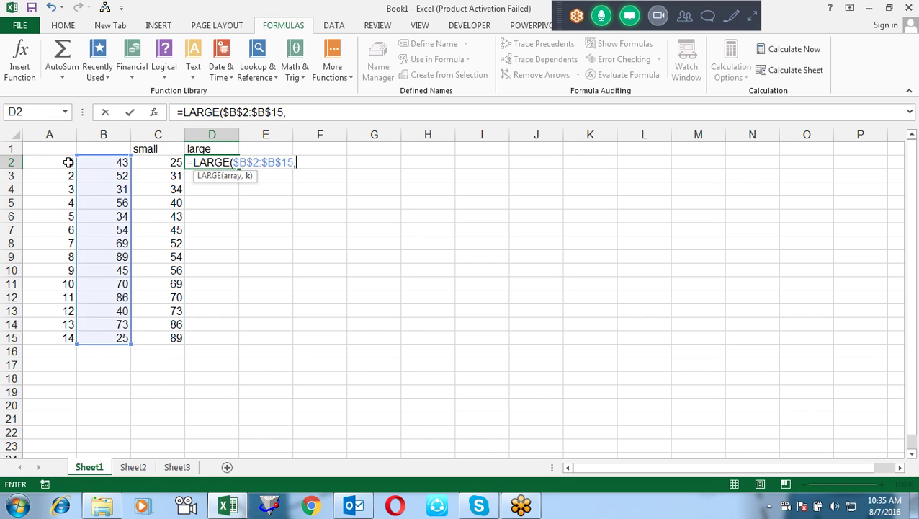
key("Left")
key("Left")
key("Left")
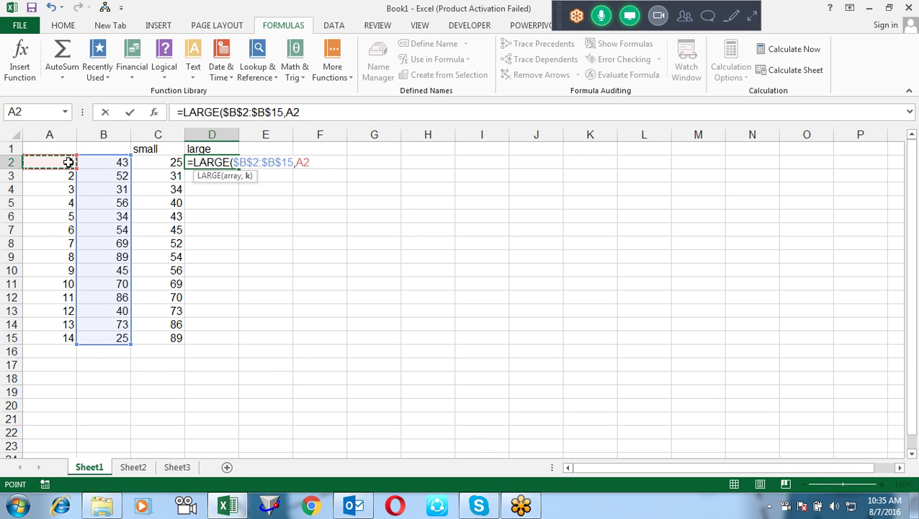
key("Return")
key("Up")
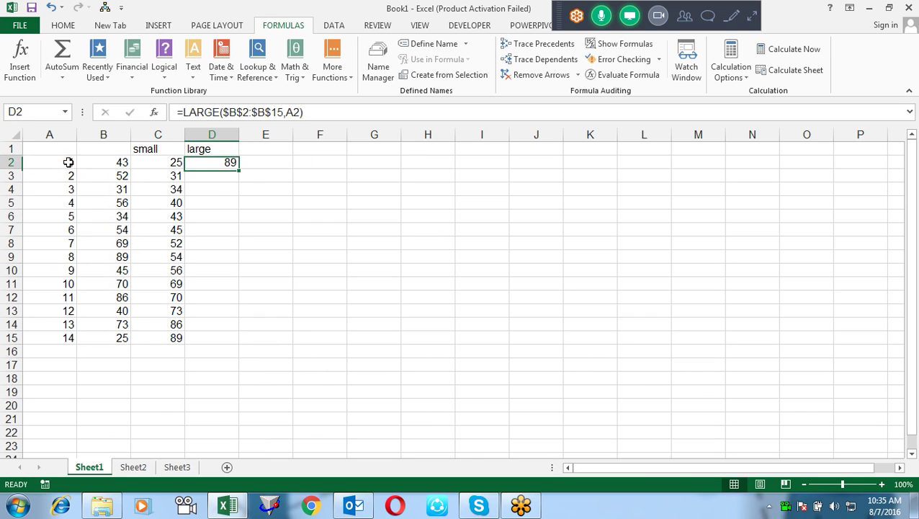
Copy the D2 formula into D2:D15, listing values from 89 down to 25.
key("ctrl+c")
key("Left")
key("ctrl+Down")
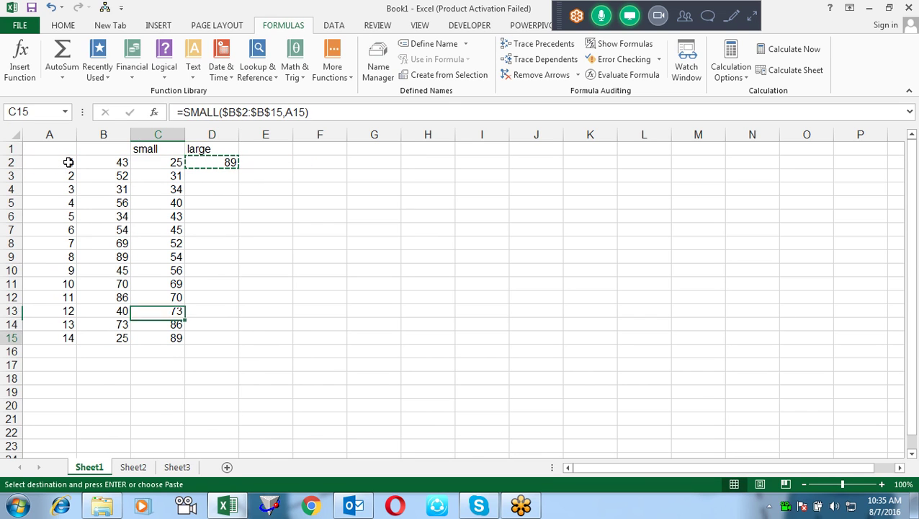
key("Right")
key("ctrl+shift+Up")
key("ctrl+v")
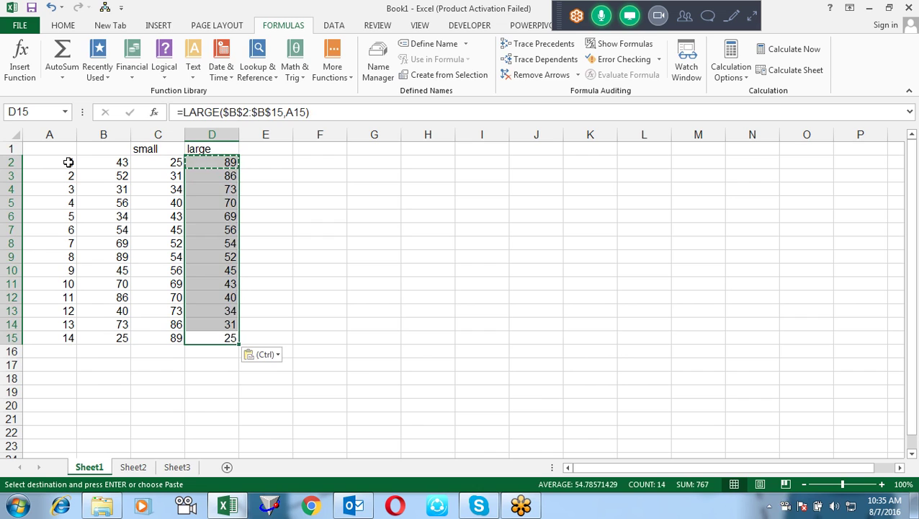
key("Escape")
key("Up")
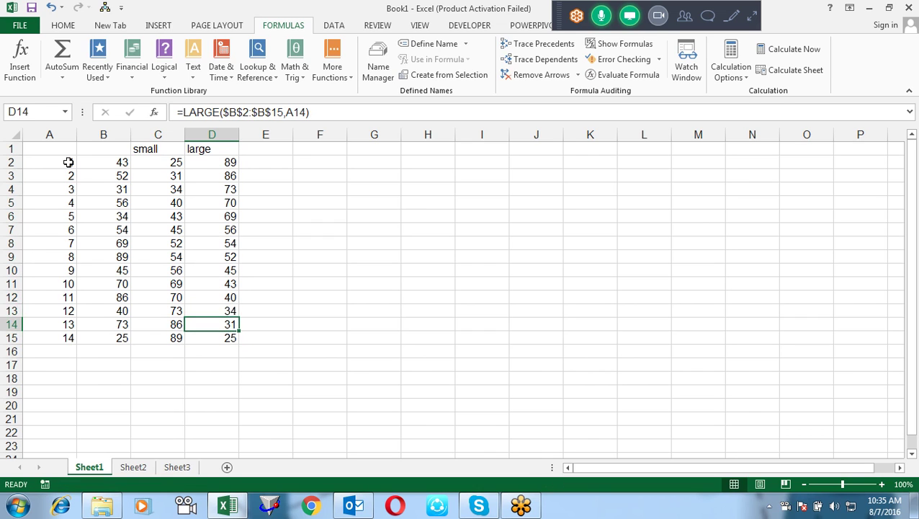
key("Left")
key("Up")
key("Up")
key("Up")
key("Up")
key("Up")
key("Up")
key("Up")
key("Up")
key("Up")
key("Right")
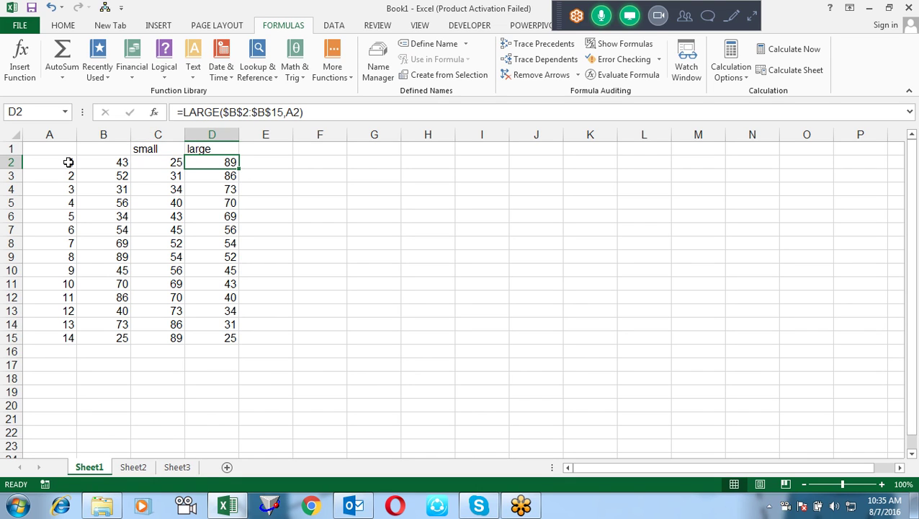
Move to cell F1, starting and discarding a 'Sor' entry and a formula there.
key("Right")
key("Right")
key("Right")
key("Left")
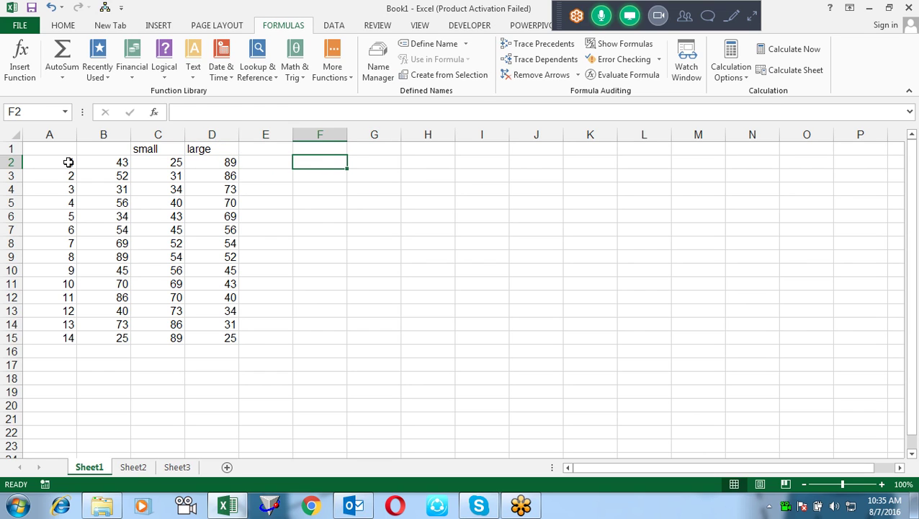
key("Left")
key("Left")
key("Left")
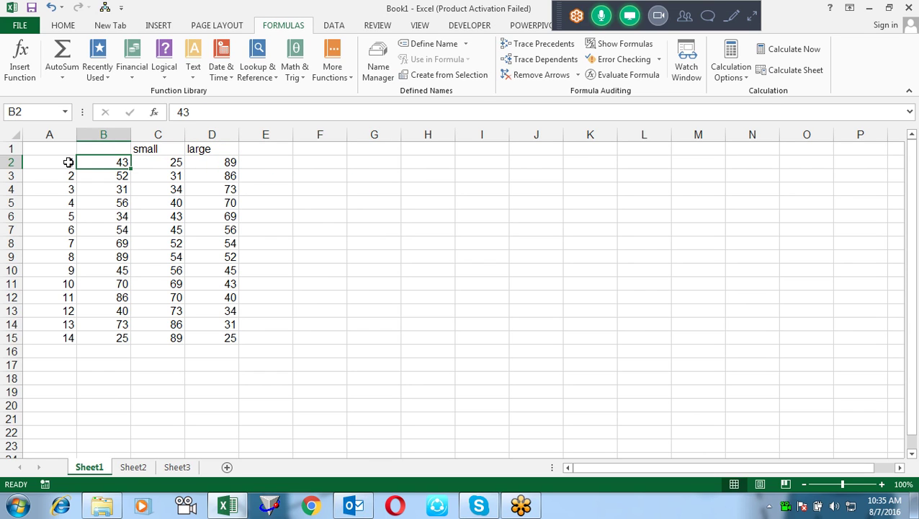
key("Right")
key("Right")
key("Right")
key("Right")
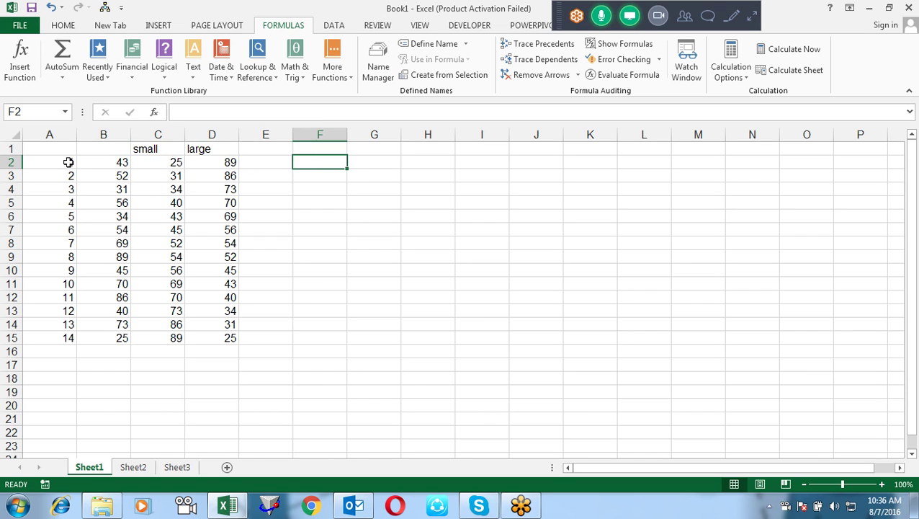
key("Up")
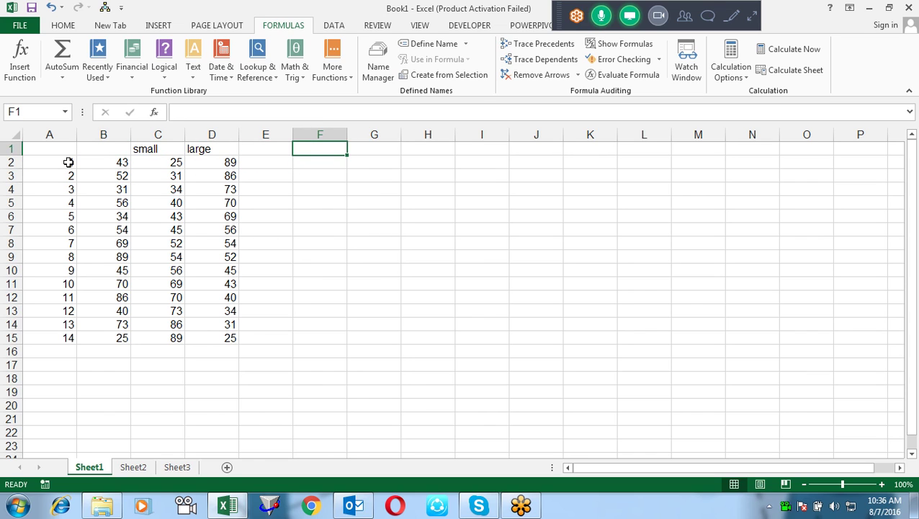
type("Sor")
key("Escape")
type("=")
key("Escape")
Add Data Validation to F1 allowing a List with source ASC,DESC.
left_click(343, 26)
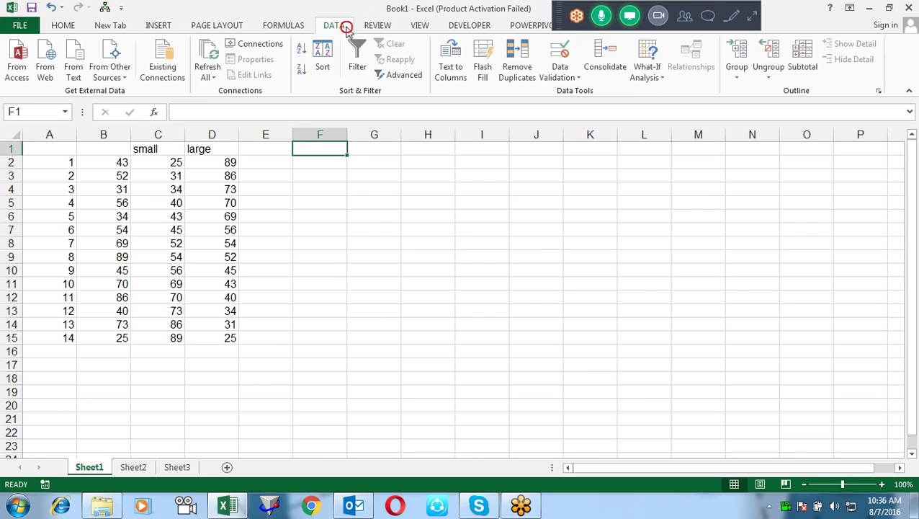
left_click(562, 59)
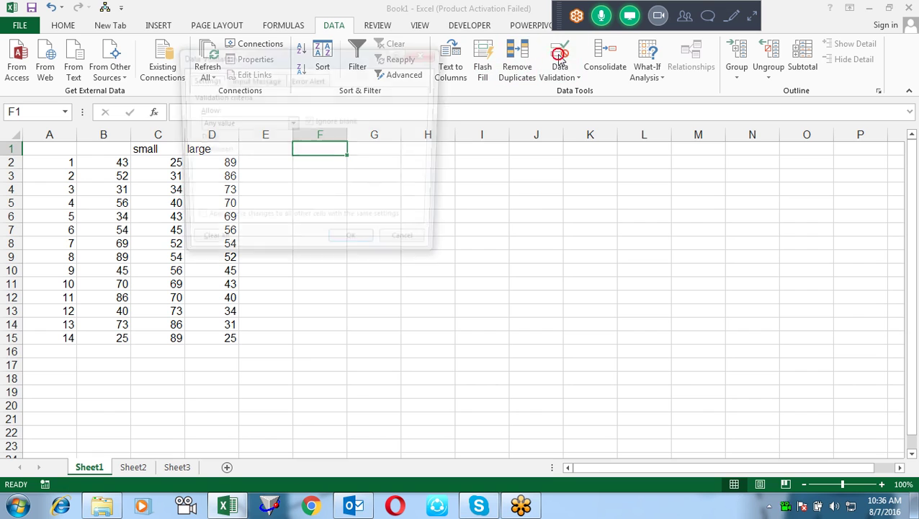
left_click(291, 123)
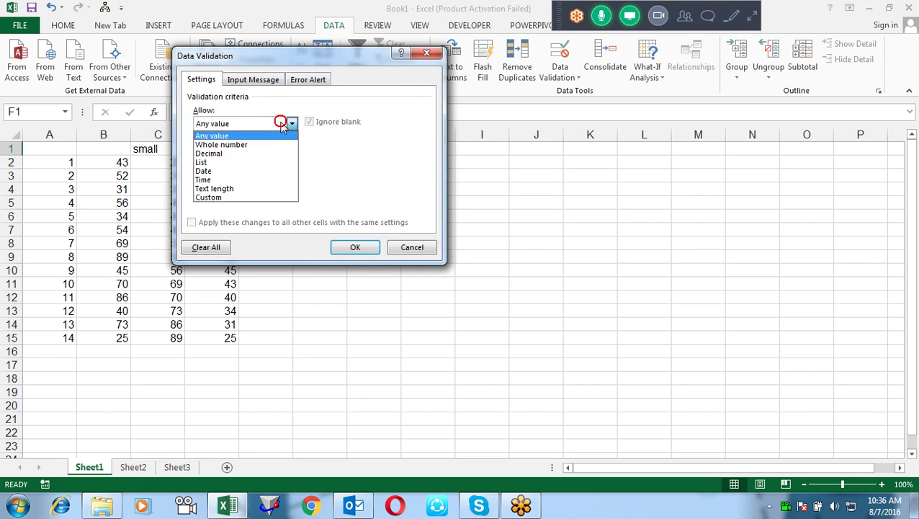
left_click(265, 162)
left_click(329, 181)
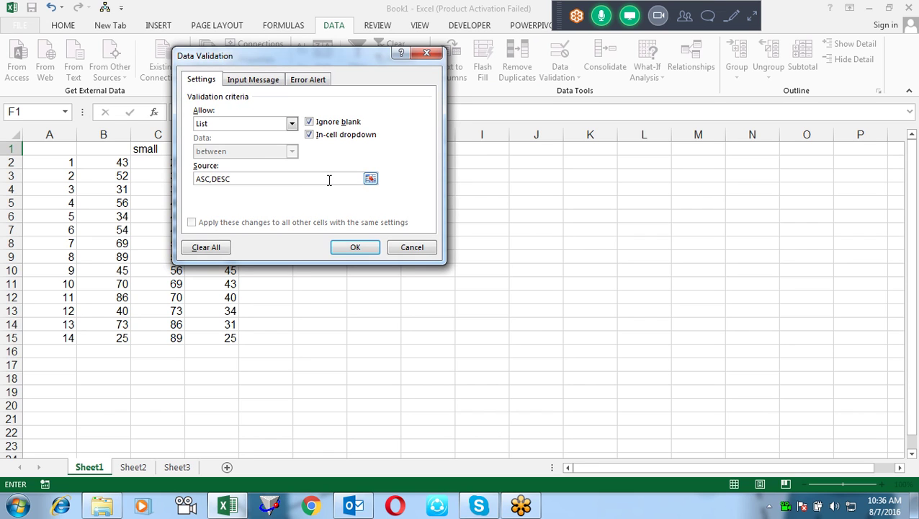
key("Return")
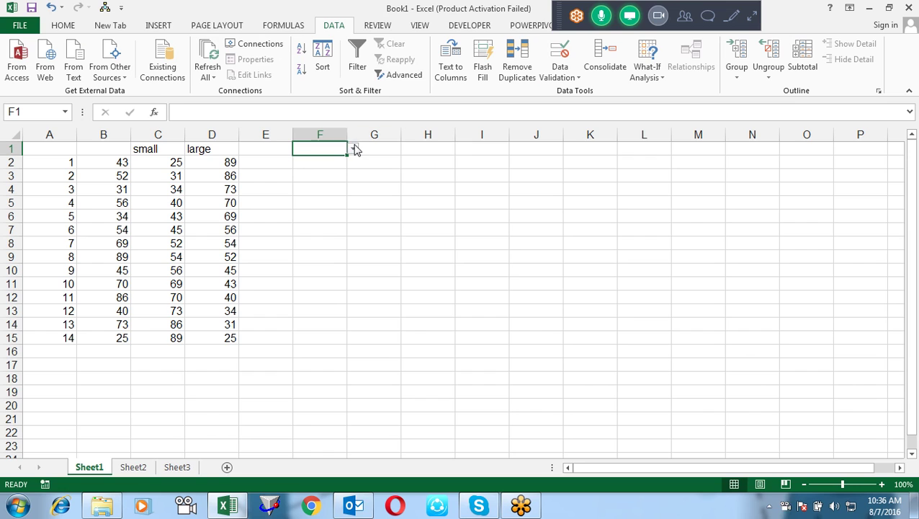
Choose ASC from F1's dropdown, then select cell F2.
left_click(353, 148)
left_click(338, 155)
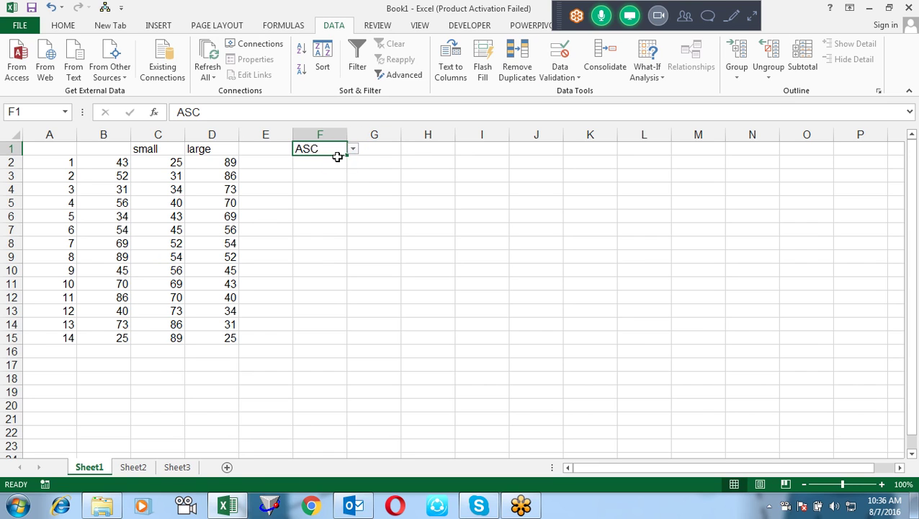
left_click_drag(325, 164, 319, 339)
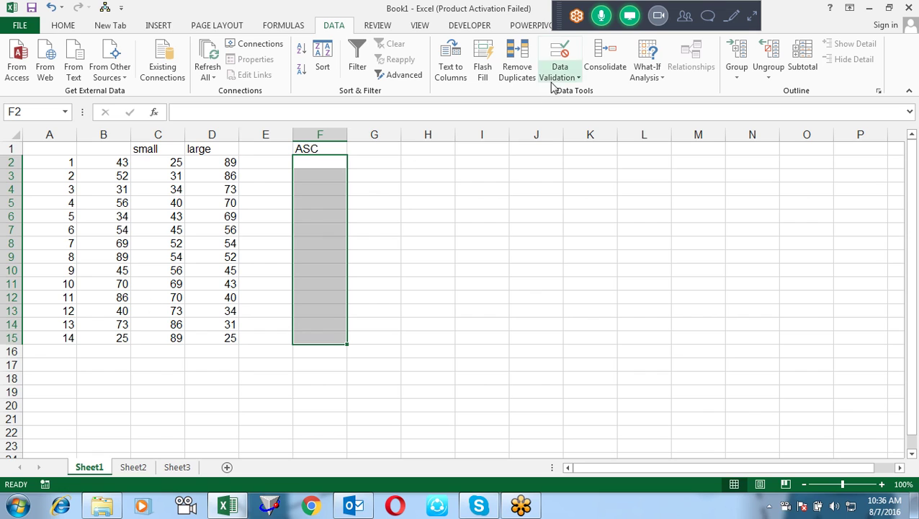
left_click(364, 150)
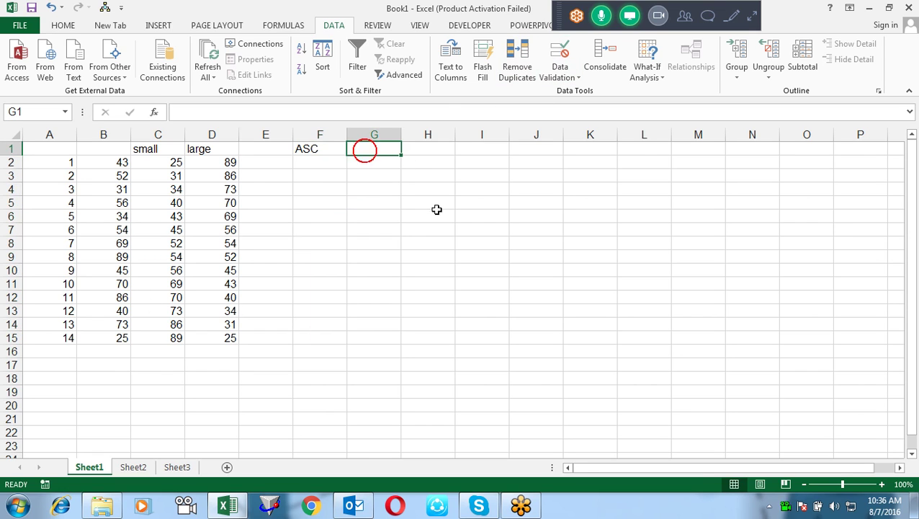
left_click(339, 164)
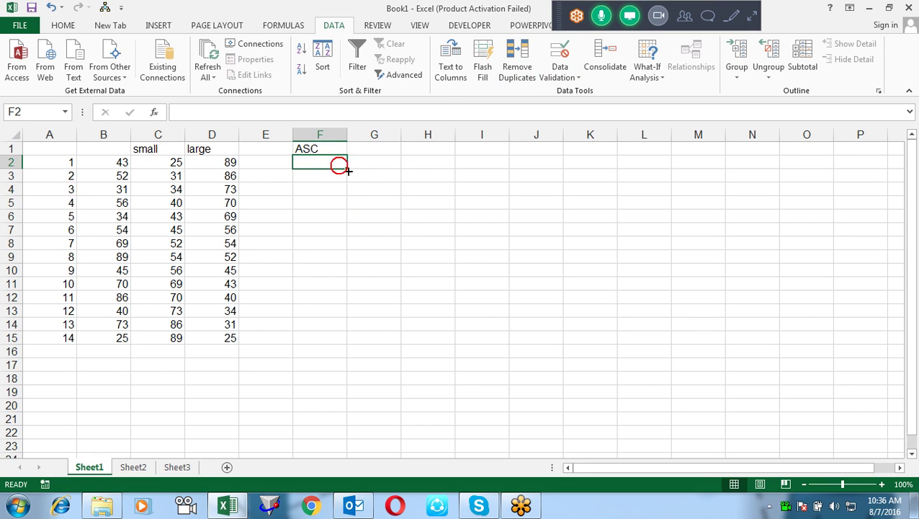
Enter =IF(F1="ASC",1,2) in cell G1.
left_click(378, 148)
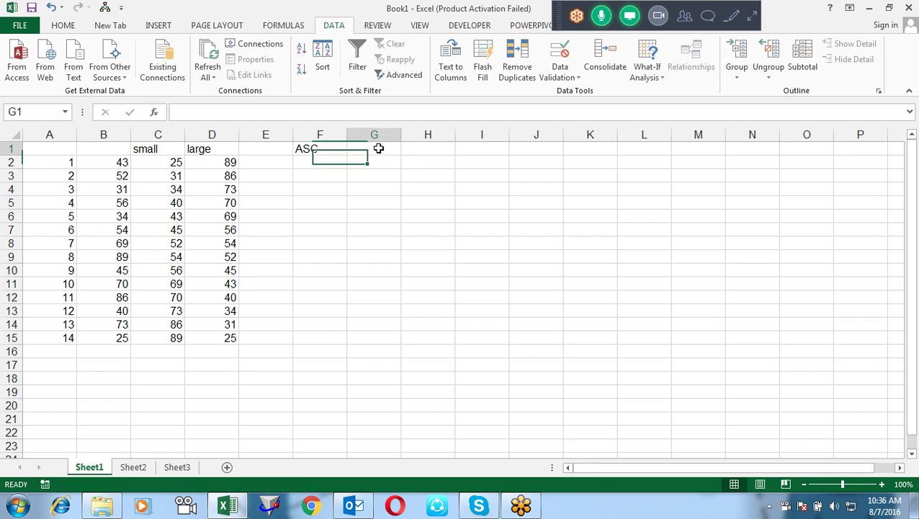
type("=if(")
key("Left")
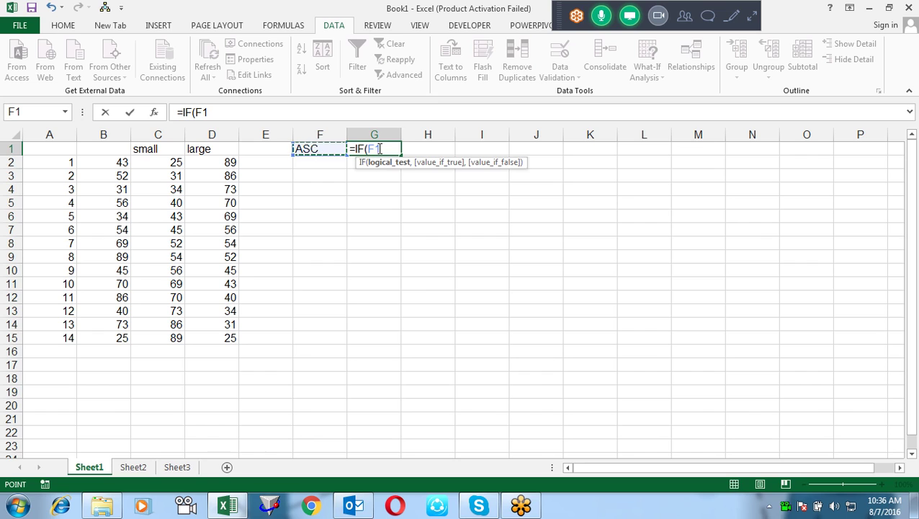
type("=\"ASC\",1,2")
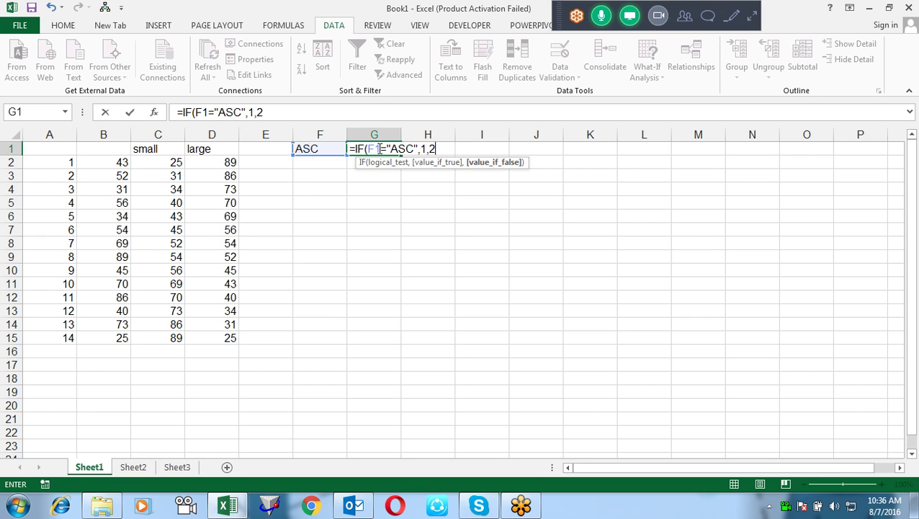
key("Return")
Switch F1 to DESC and back to ASC to confirm G1 changes between 2 and 1.
key("Left")
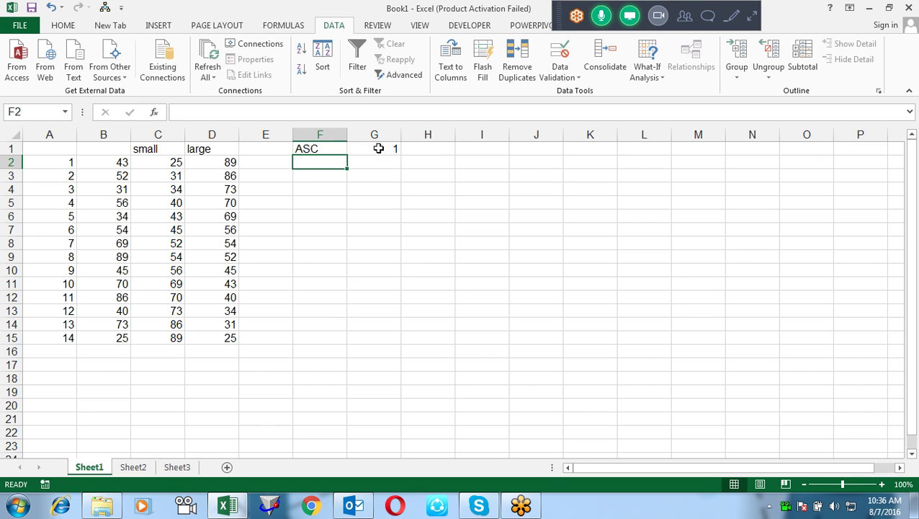
key("Up")
key("alt+Down")
key("Down")
key("Return")
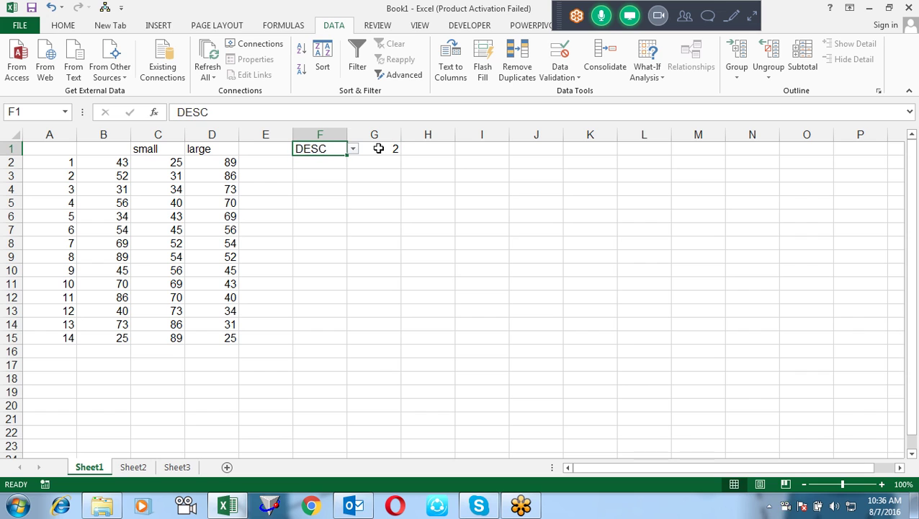
key("alt+Down")
key("Up")
key("Return")
key("Down")
In F2, start =CHOOSE($G$1,SMALL($B$2:$B$15,A2) with absolute G1 and B2:B15 references.
type("=")
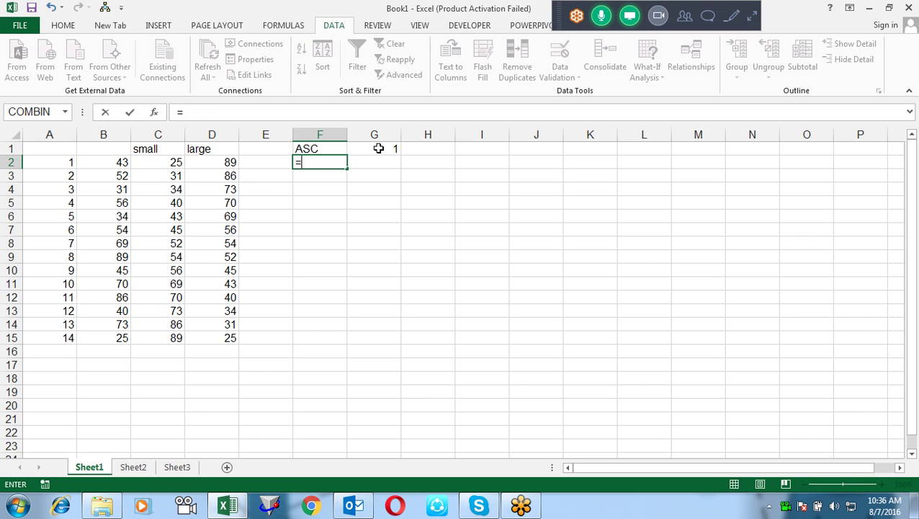
type("cho")
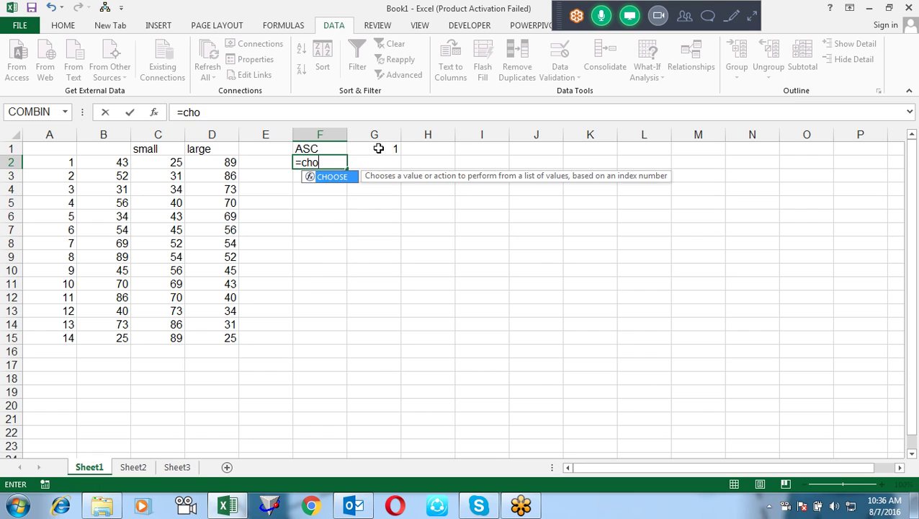
key("Tab")
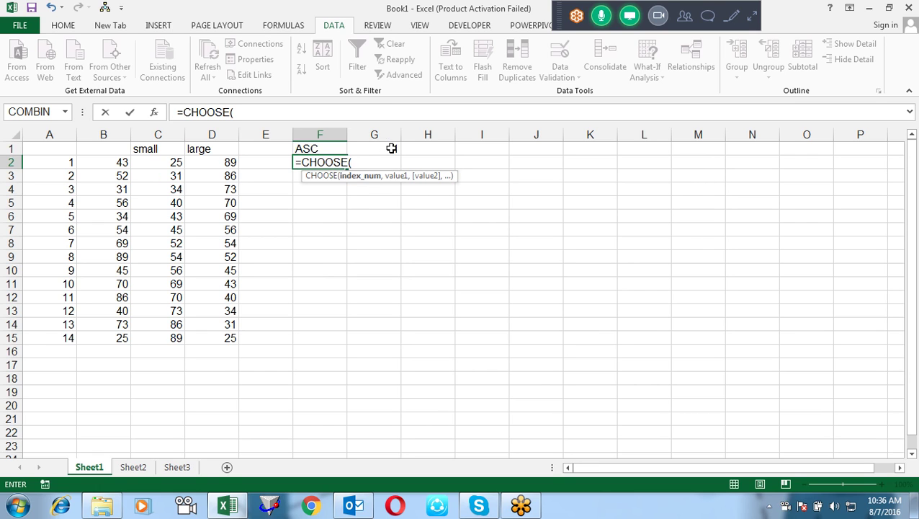
left_click(393, 148)
key("F4")
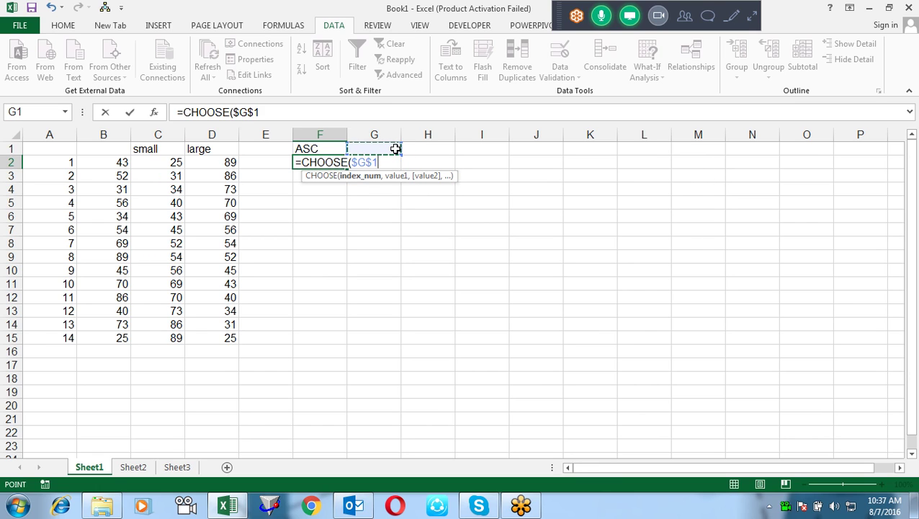
type(",")
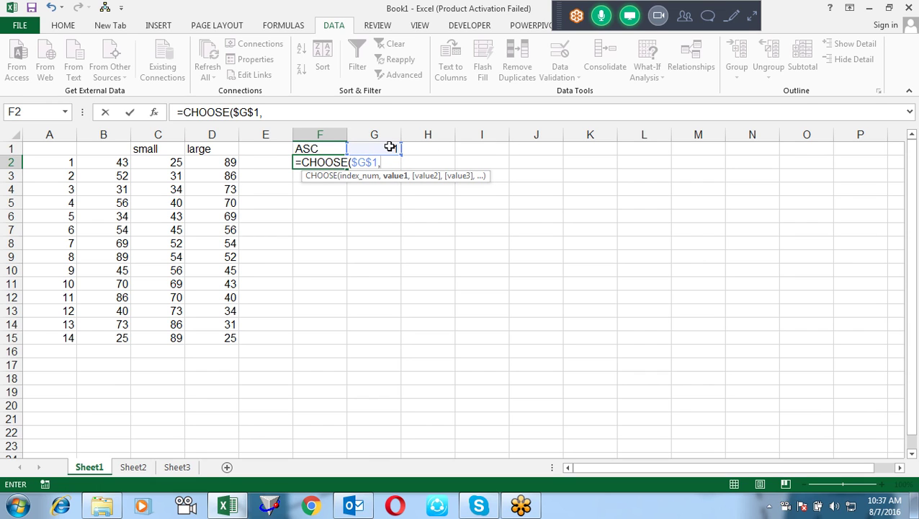
type("sm")
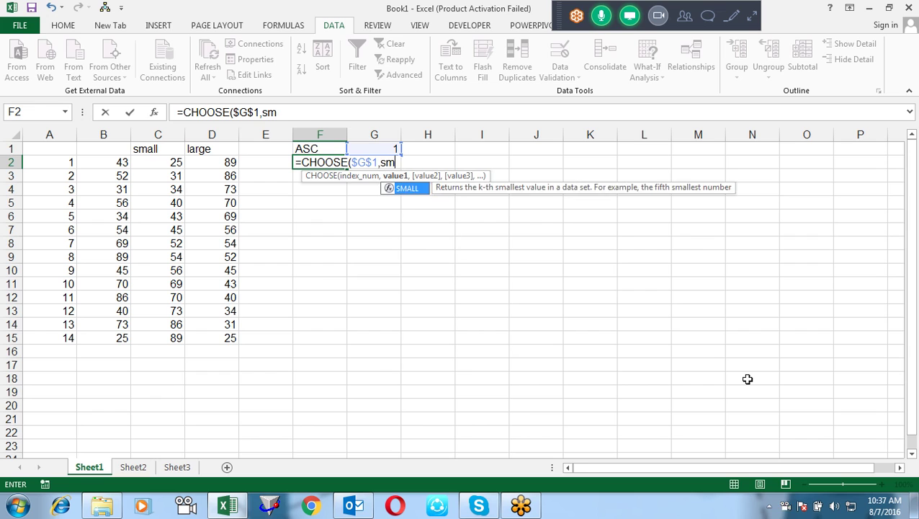
key("Tab")
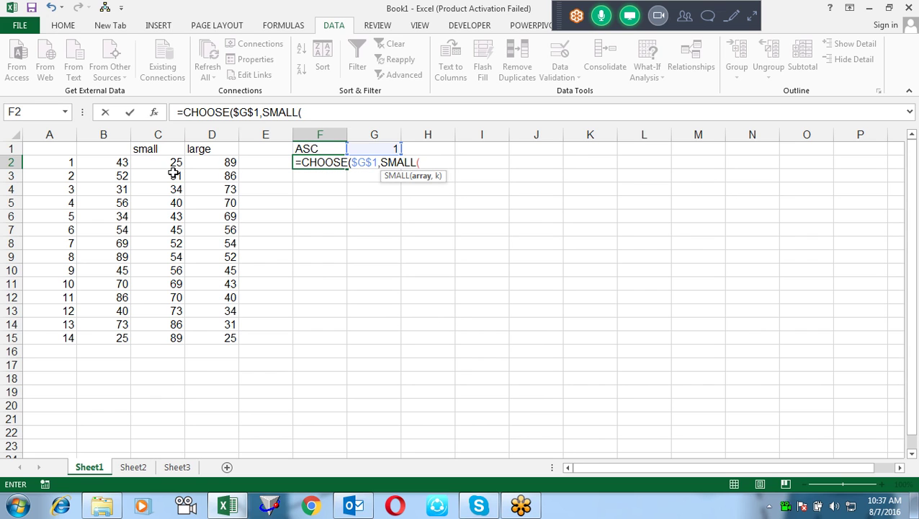
left_click_drag(119, 159, 124, 335)
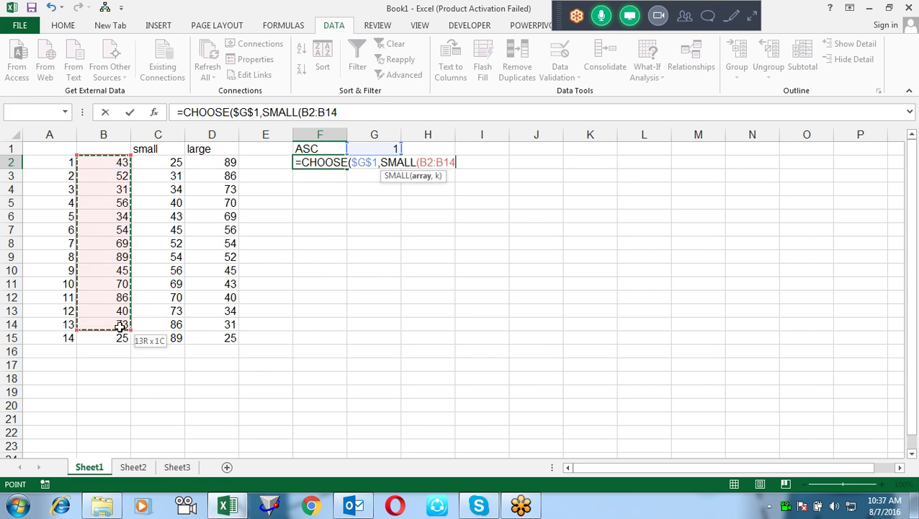
key("F4")
type(",")
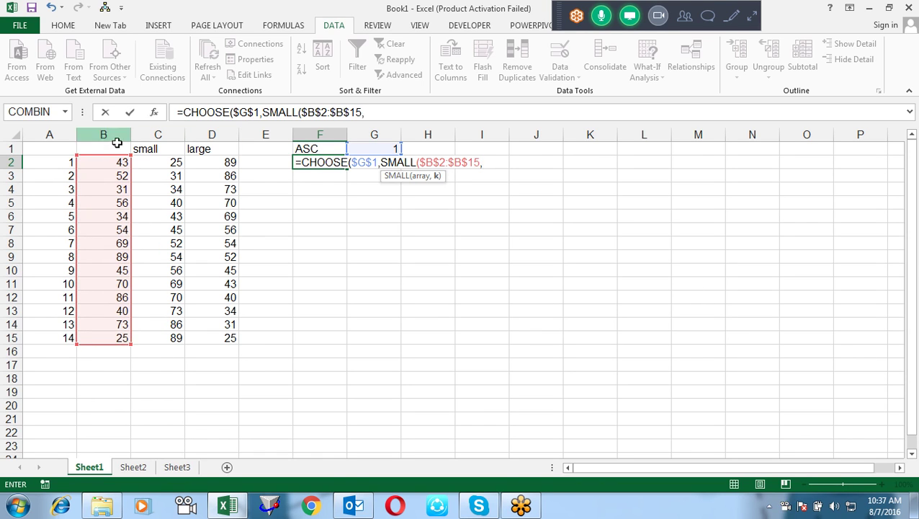
left_click(66, 165)
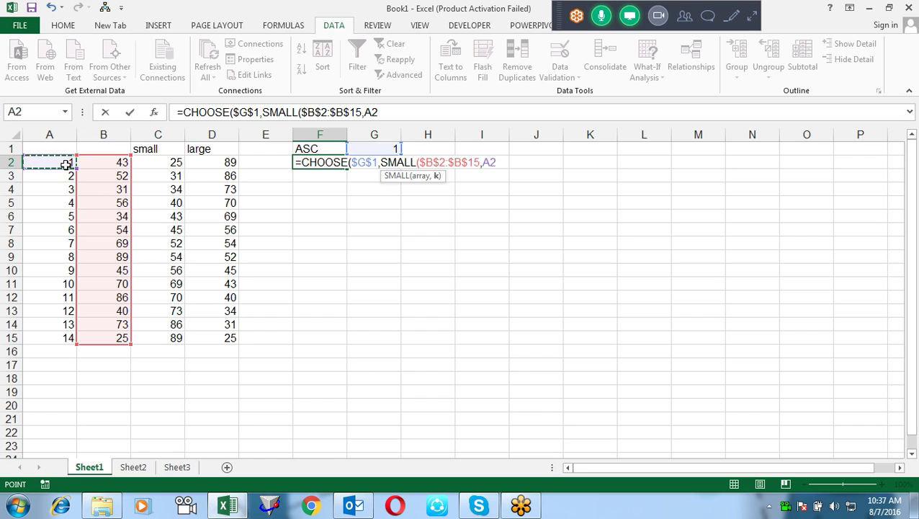
Finish the F2 formula with LARGE($B$2:$B$15,A2) and confirm it.
type("),")
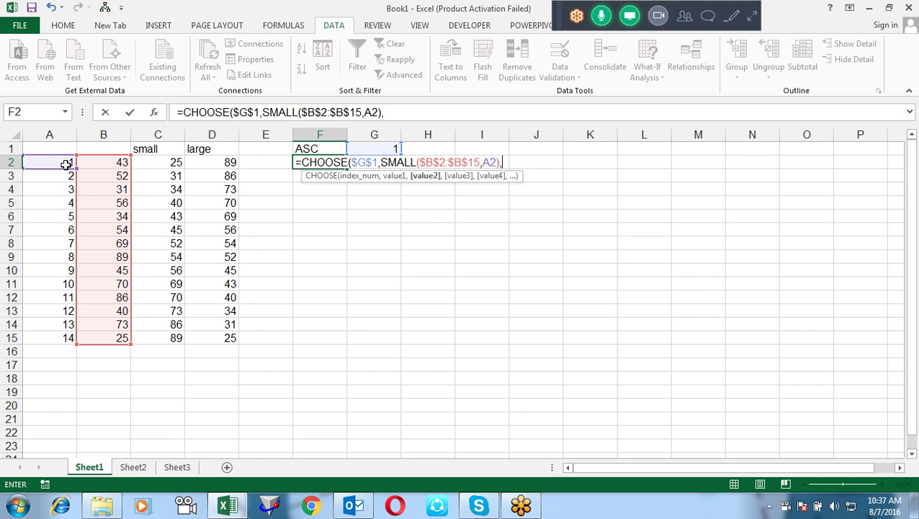
type("lar")
key("Tab")
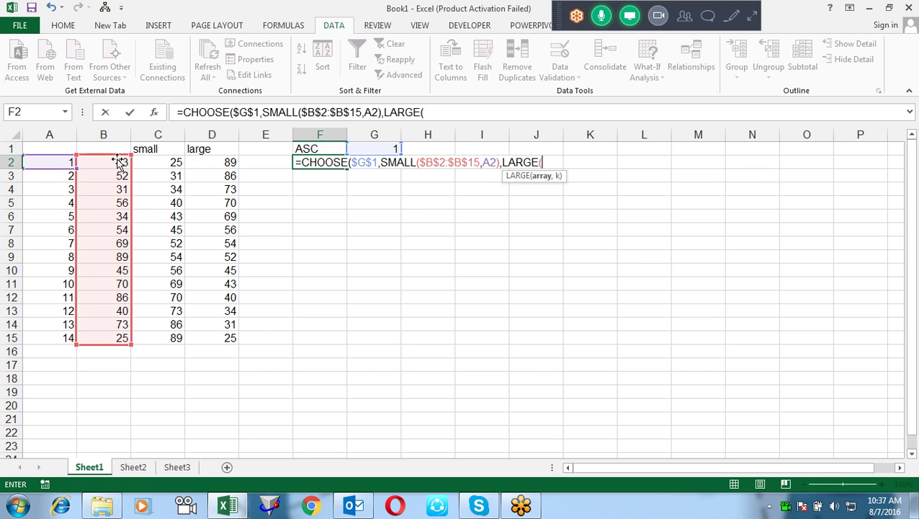
mouse_move(124, 161)
left_mouse_down()
mouse_move(130, 338)
mouse_move(121, 338)
left_mouse_up()
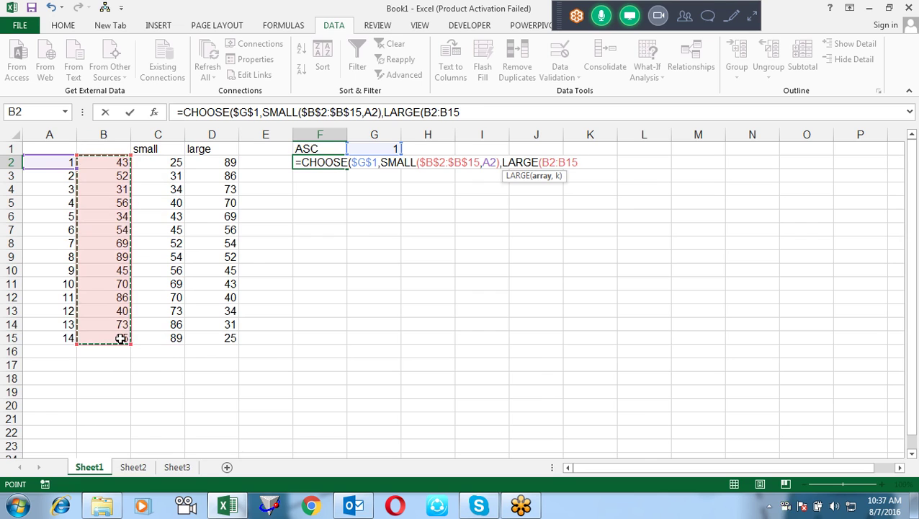
key("F4")
type("$B$15,")
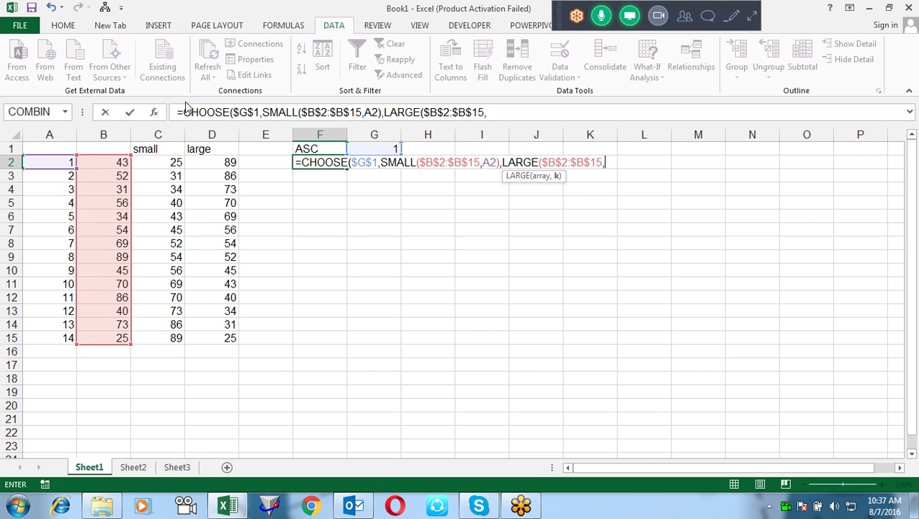
left_click(52, 162)
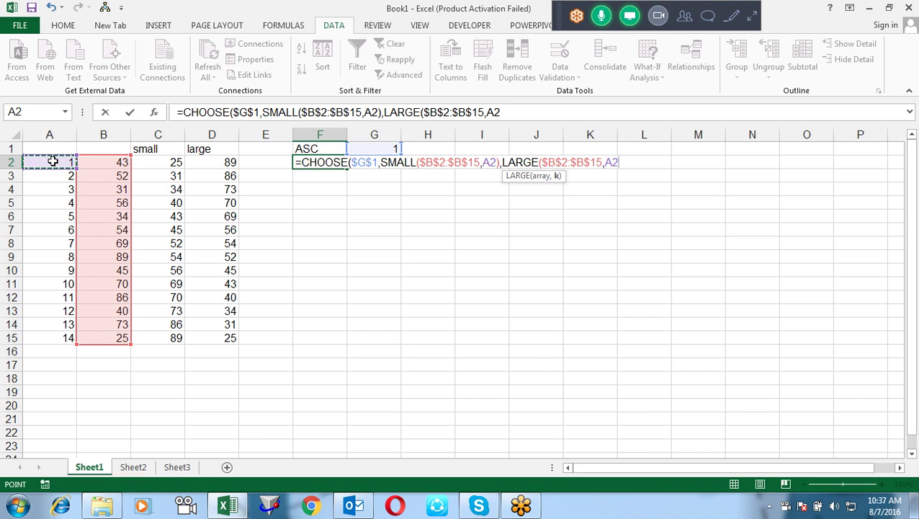
type("))")
key("Return")
Copy the F2 CHOOSE formula down through F3:F15.
key("Up")
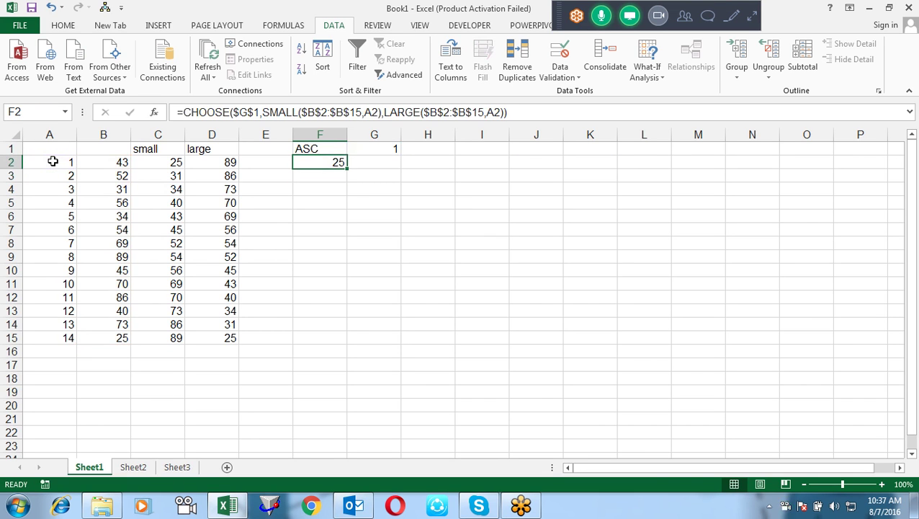
key("ctrl+c")
key("Down")
key("shift+Down")
key("shift+Down")
key("shift+Down")
key("shift+Down")
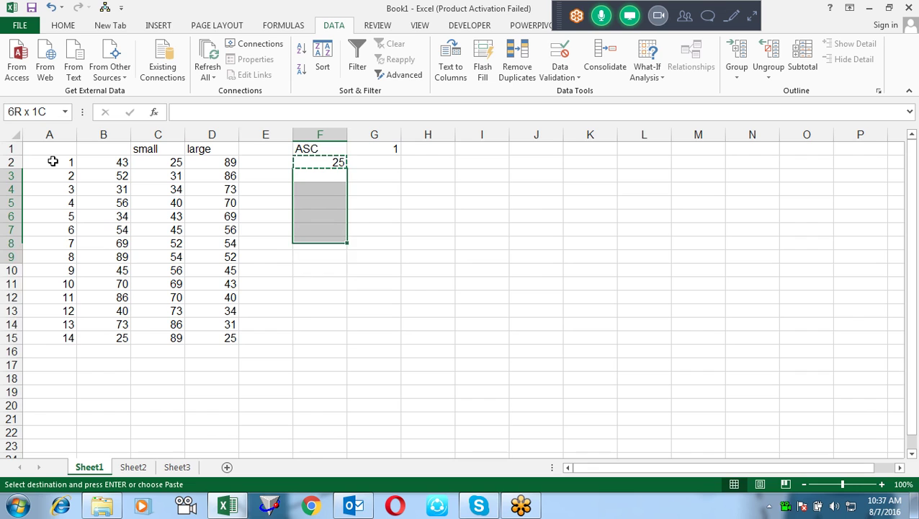
key("shift+Down")
key("shift+Down")
key("shift+Down")
key("ctrl+v")
key("Up")
key("shift+Down")
key("shift+Down")
key("shift+Down")
Test F1's dropdown by switching to DESC, then back to ASC.
key("Up")
key("alt+Down")
key("Down")
key("Return")
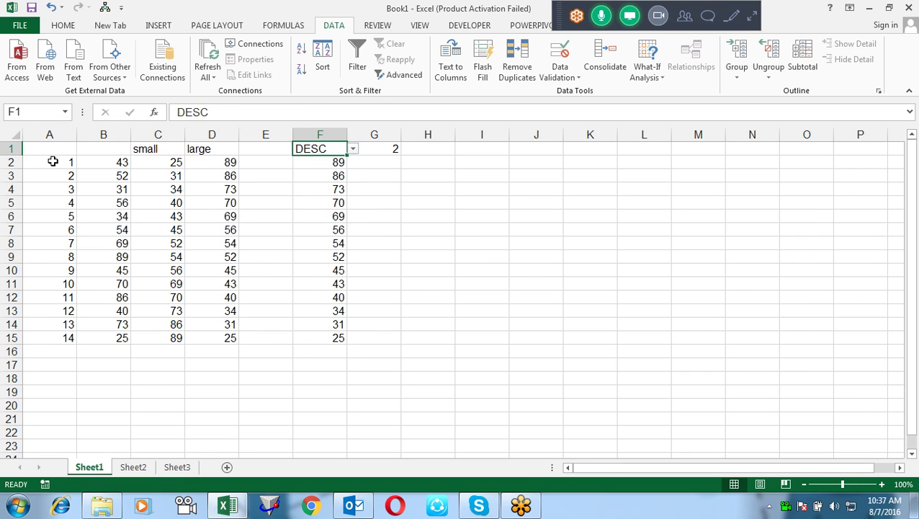
key("alt+Down")
key("Up")
key("Return")
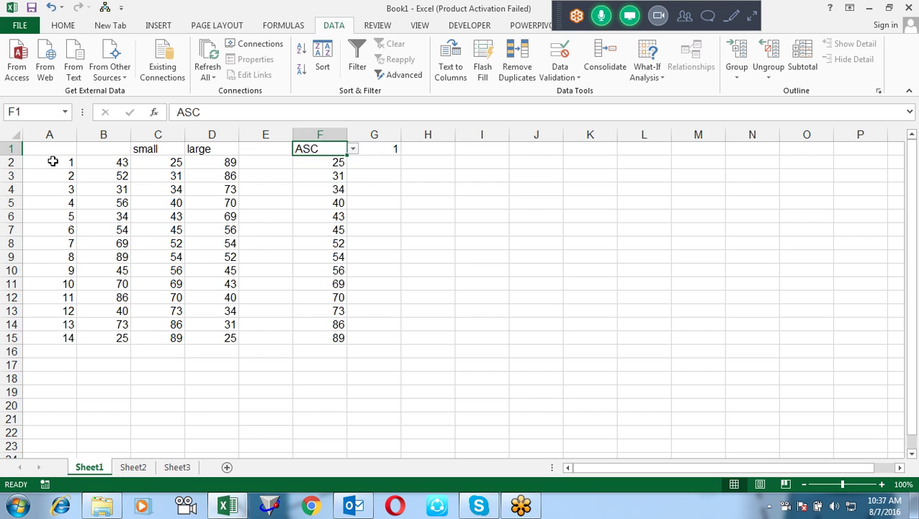
key("Right")
key("F2")
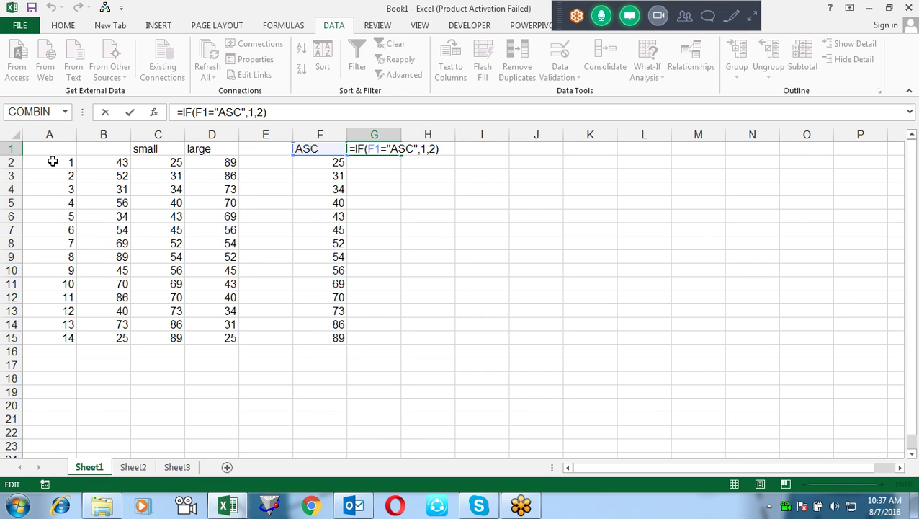
Make the F1 reference in G1's formula absolute ($F$1).
key("Left")
key("Left")
key("Left")
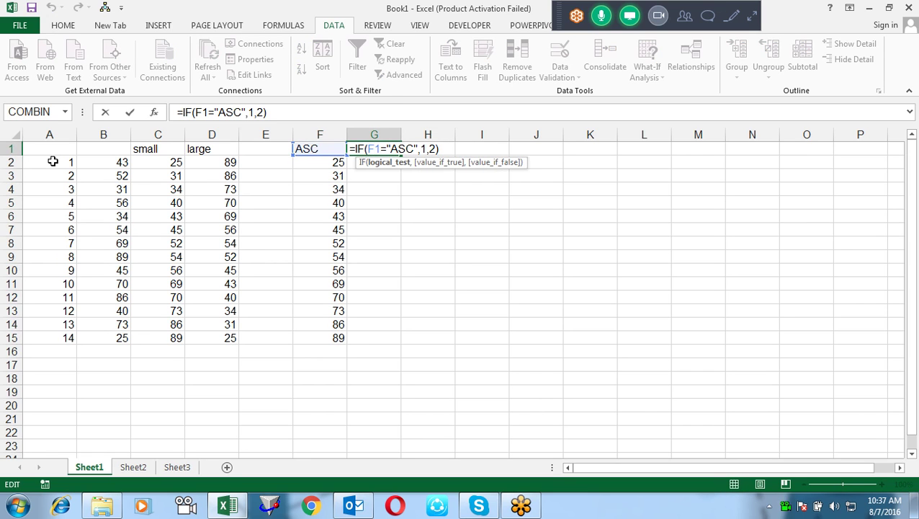
key("F4")
key("Return")
key("Up")
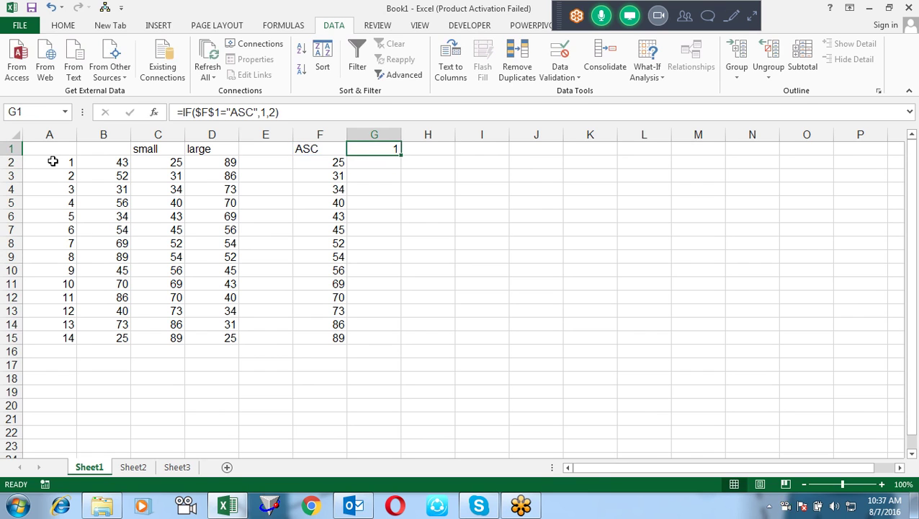
key("F2")
key("shift+Left")
key("shift+Left")
key("shift+Left")
key("shift+Left")
key("shift+Left")
key("shift+Left")
key("shift+Left")
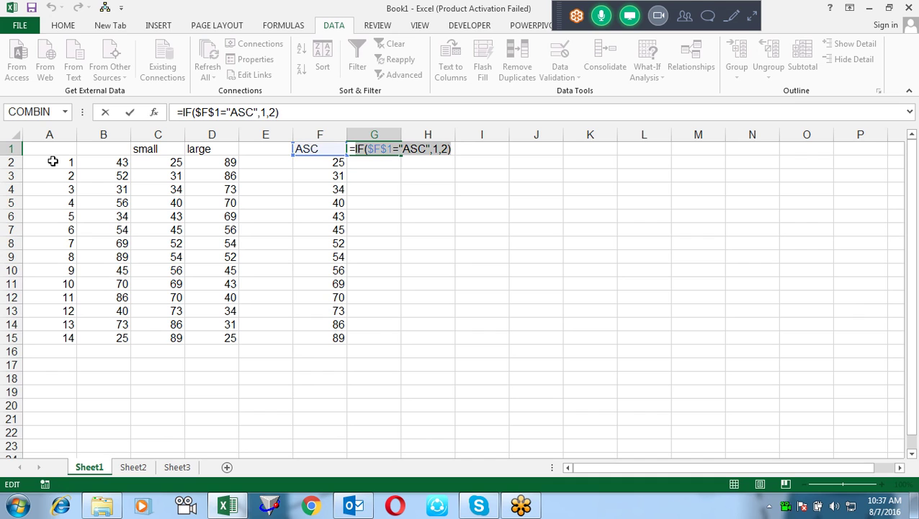
key("Escape")
In F2's CHOOSE formula, replace the $G$1 index with IF($F$1="ASC",1,2).
key("Left")
key("Down")
key("F2")
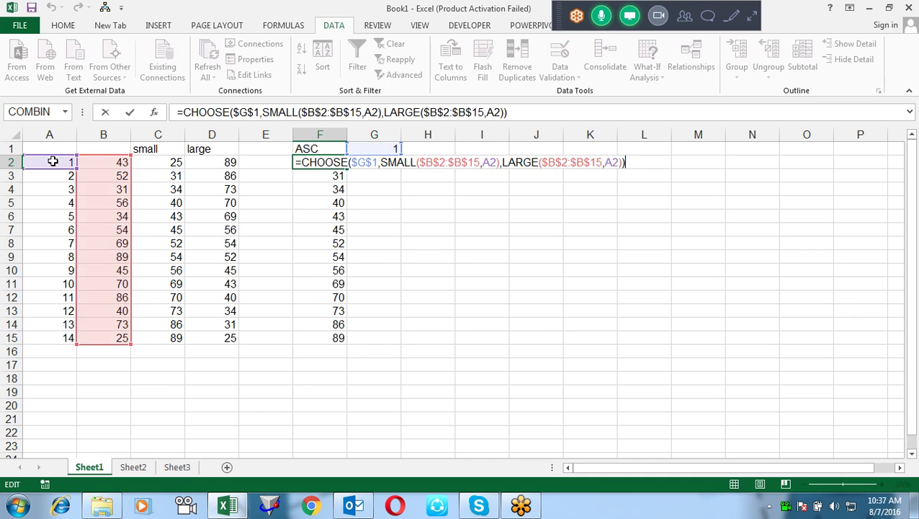
key("Left")
key("Left")
key("Left")
key("Left")
key("Left")
key("Left")
key("Left")
key("Left")
key("Left")
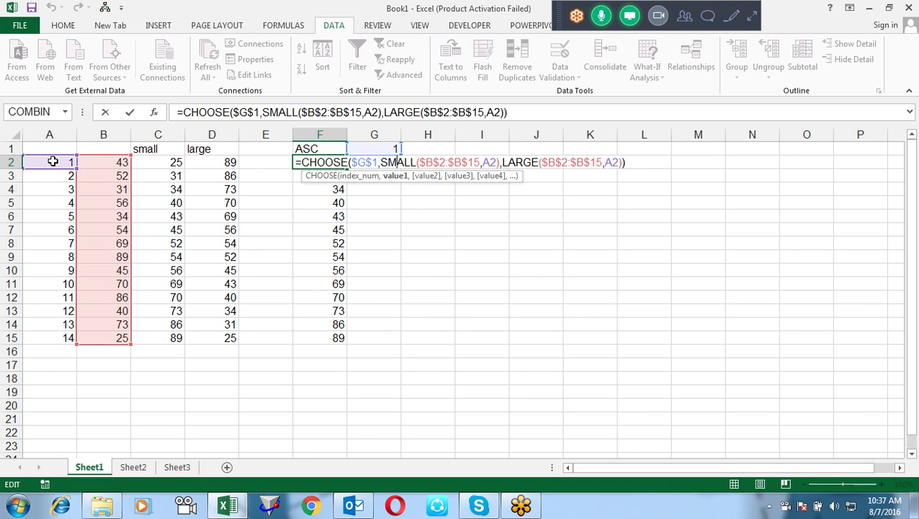
key("shift+Left")
key("shift+Left")
key("shift+Left")
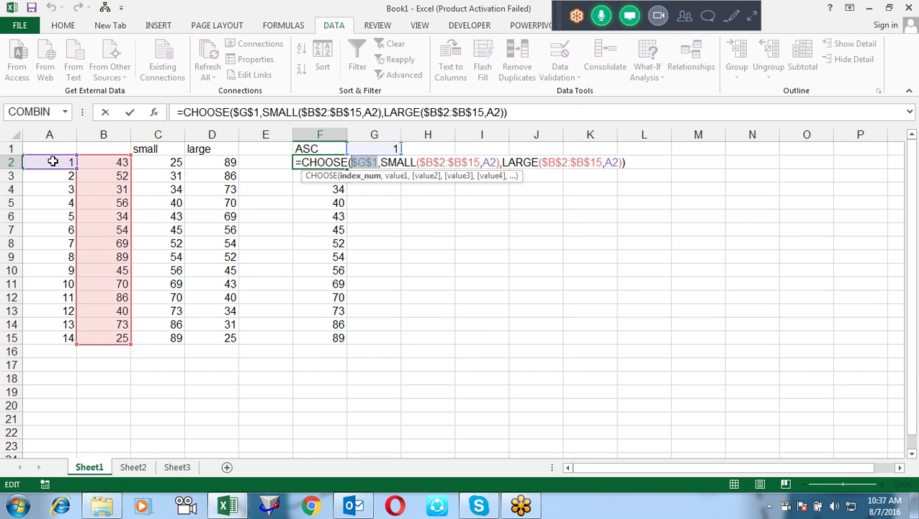
key("ctrl+v")
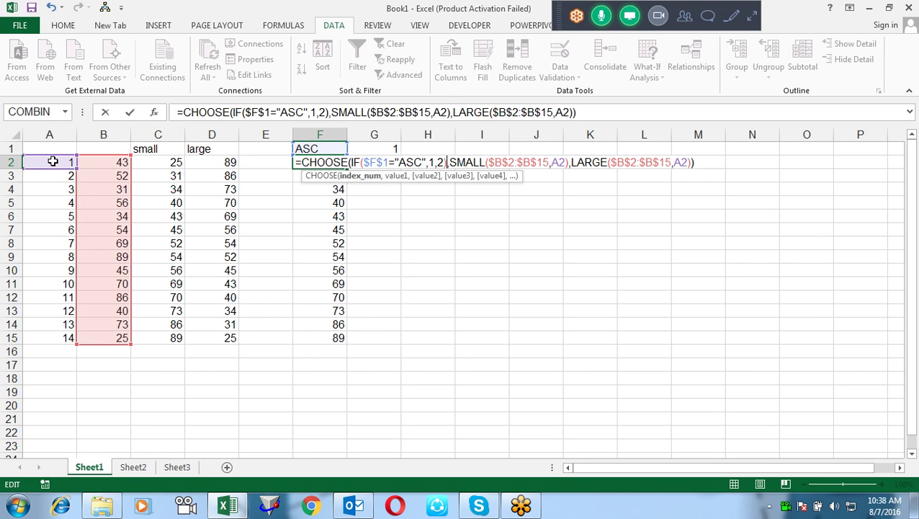
Copy the updated F2 formula down F3:F15.
key("Return")
key("Up")
key("ctrl+c")
key("Down")
key("ctrl+shift+Down")
key("ctrl+v")
key("Up")
key("Up")
Clear the old helper value in G1 and recheck F2's formula.
key("Right")
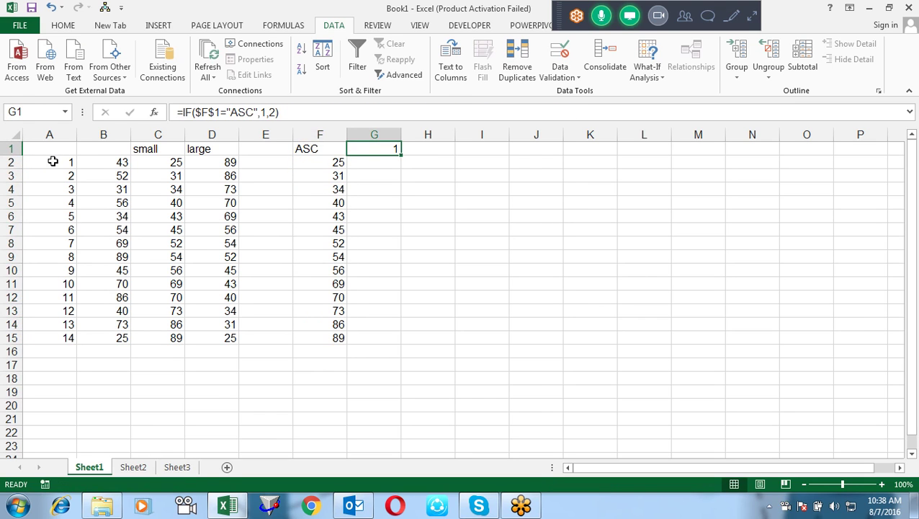
key("Delete")
key("Left")
key("Down")
key("F2")
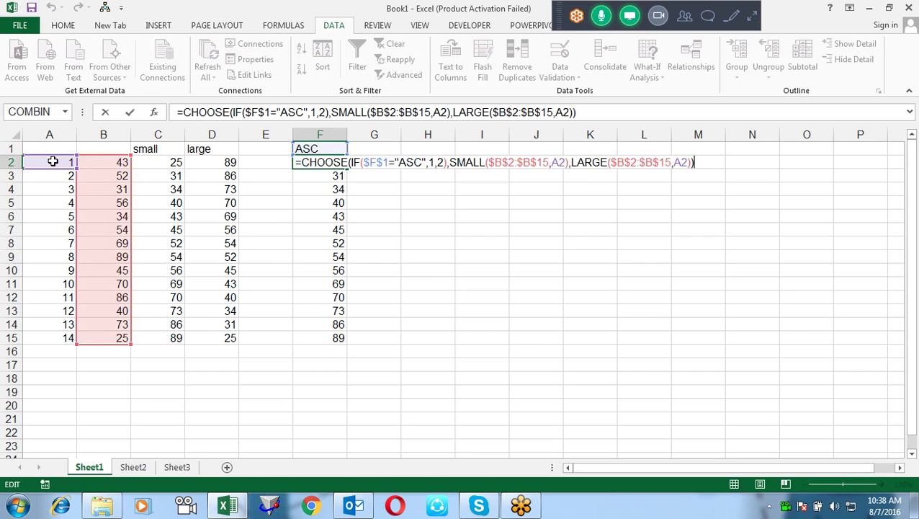
key("Escape")
key("Up")
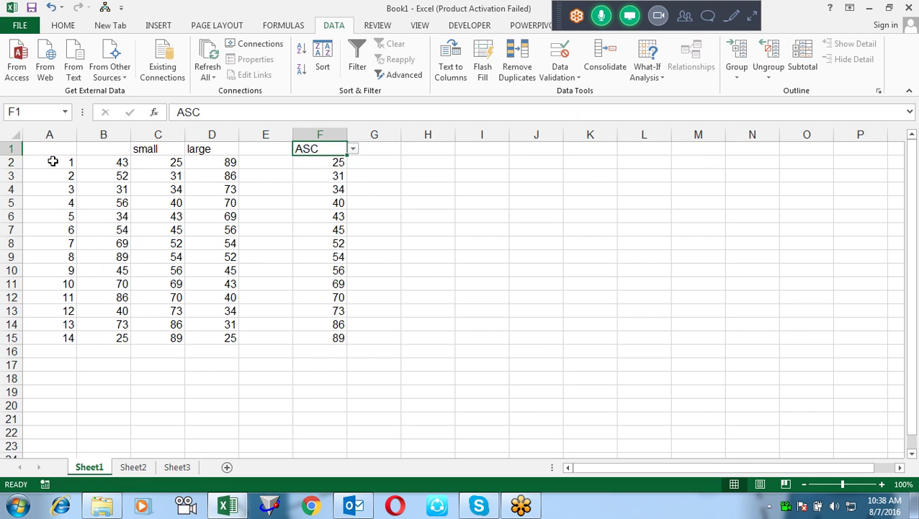
key("alt+Down")
key("Down")
key("Return")
key("alt+Down")
key("Up")
key("Return")
key("Down")
key("Down")
key("Down")
key("Down")
key("Down")
key("Down")
key("Up")
key("Up")
key("Up")
key("Up")
key("Up")
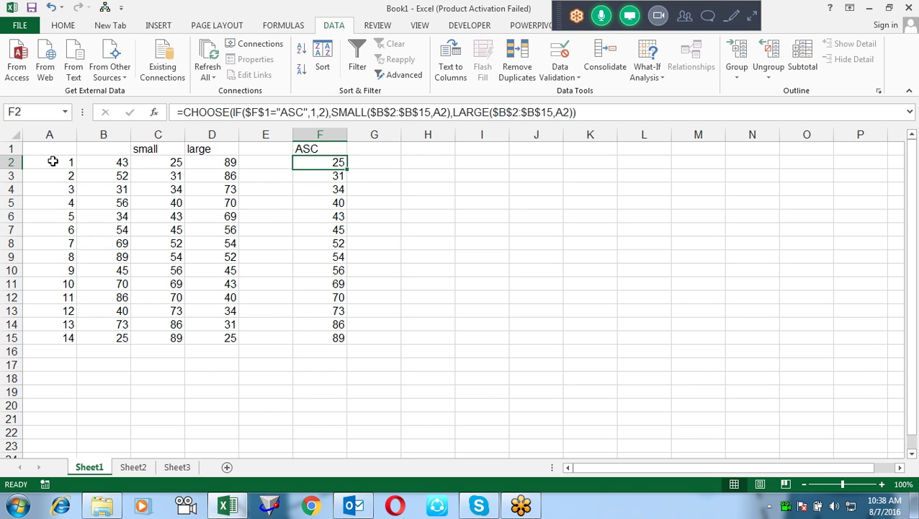
key("Left")
key("Left")
key("Left")
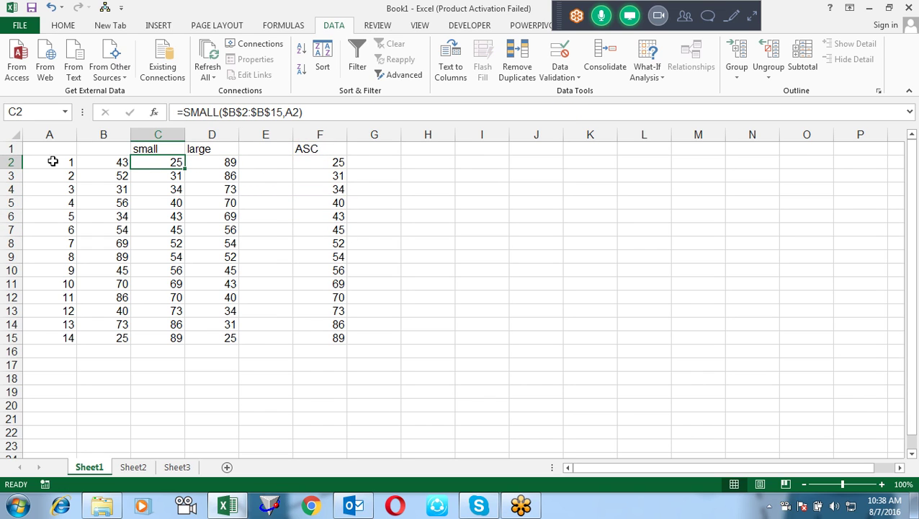
key("Down")
key("Down")
key("Down")
key("Down")
key("Down")
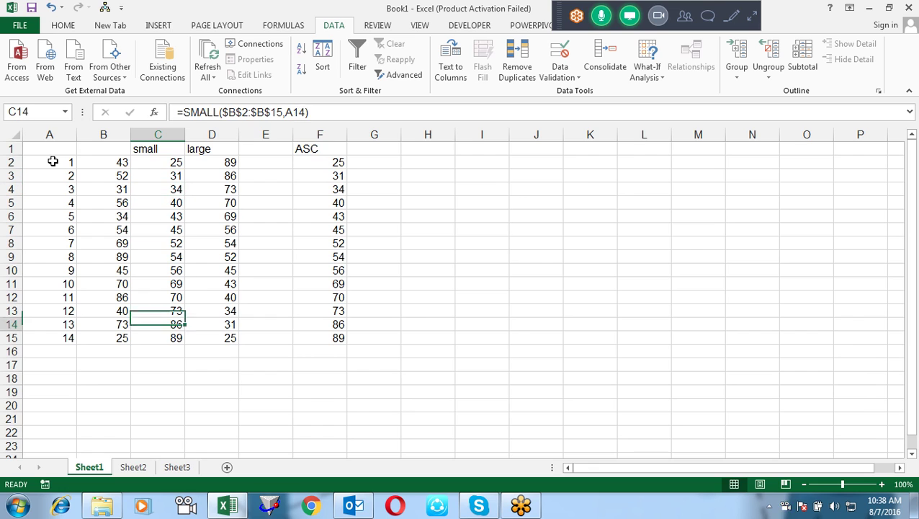
key("Down")
key("Down")
key("Down")
Enter 86 in cell B17.
key("Left")
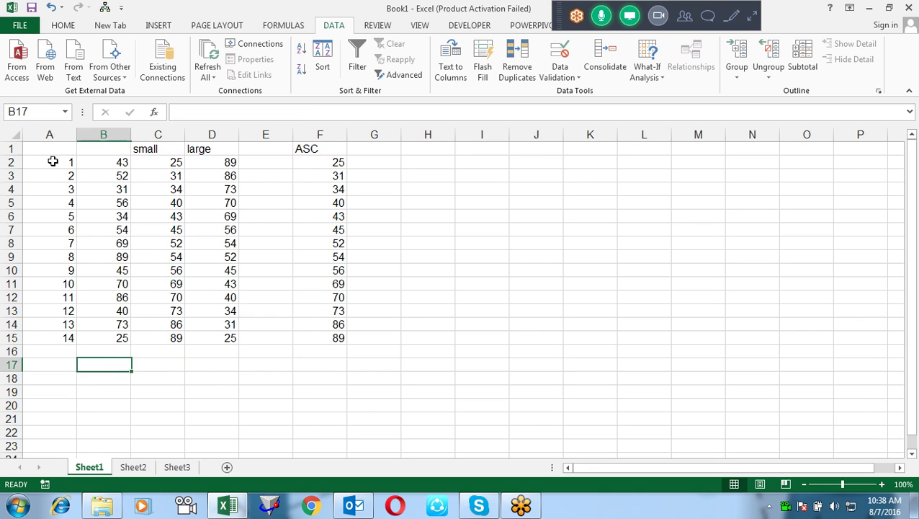
type("86")
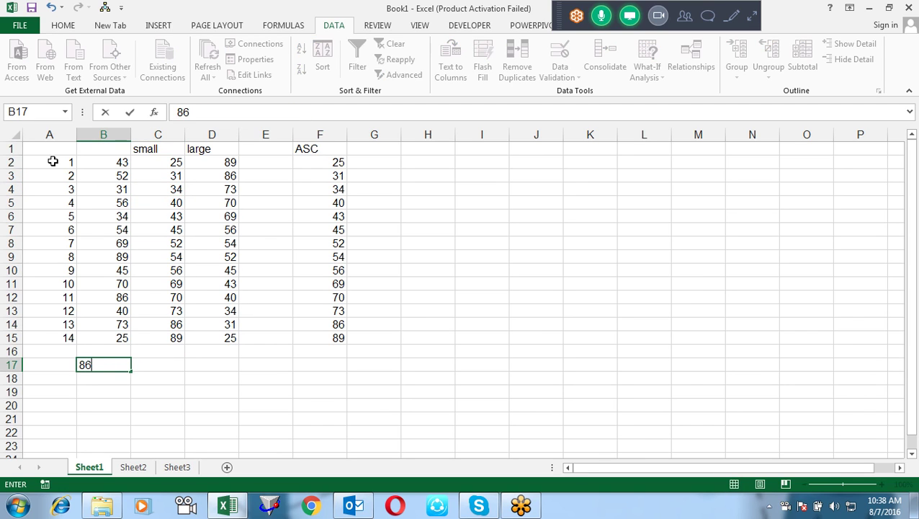
key("Tab")
In C17, enter =RANK(B17,B2:B15,1), giving an ascending rank of 13.
type("=")
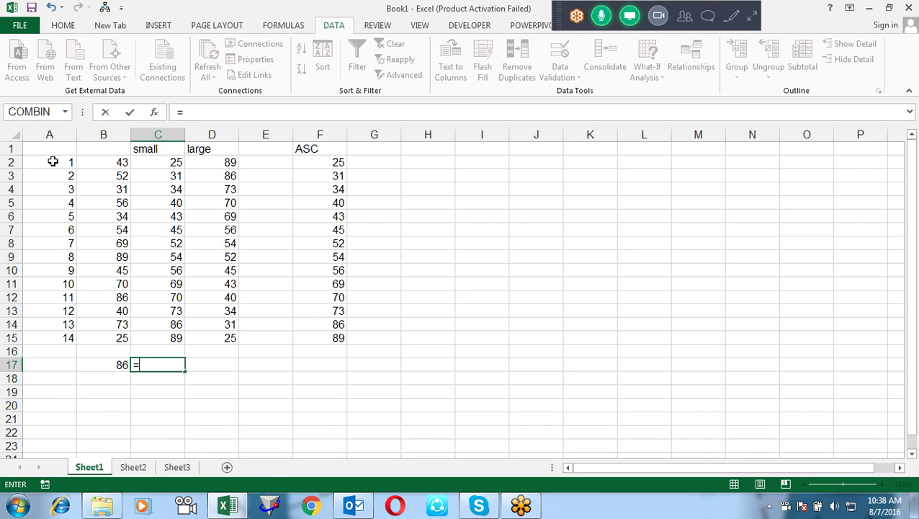
type("ran")
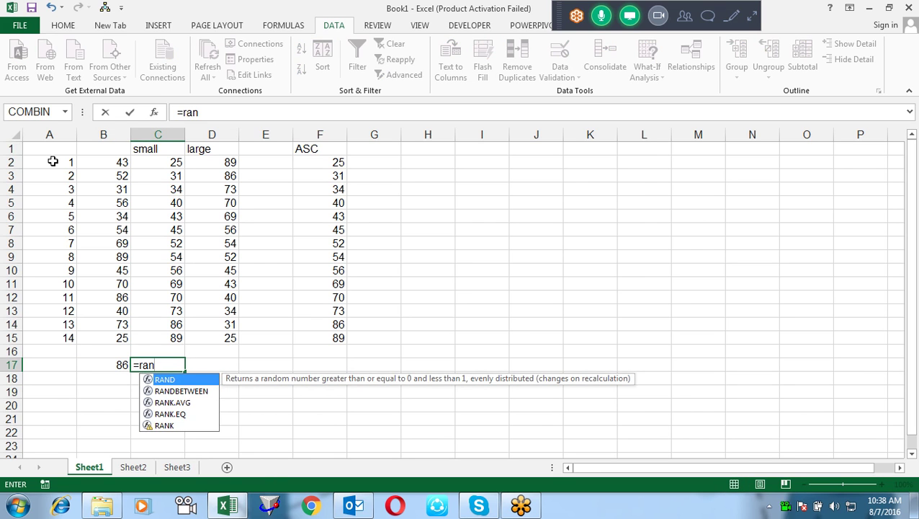
type("k")
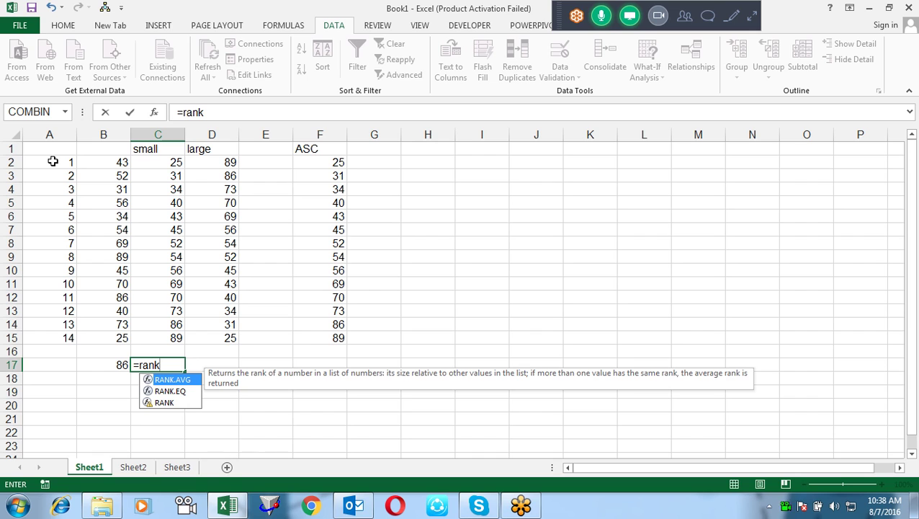
key("Down")
key("Down")
key("Tab")
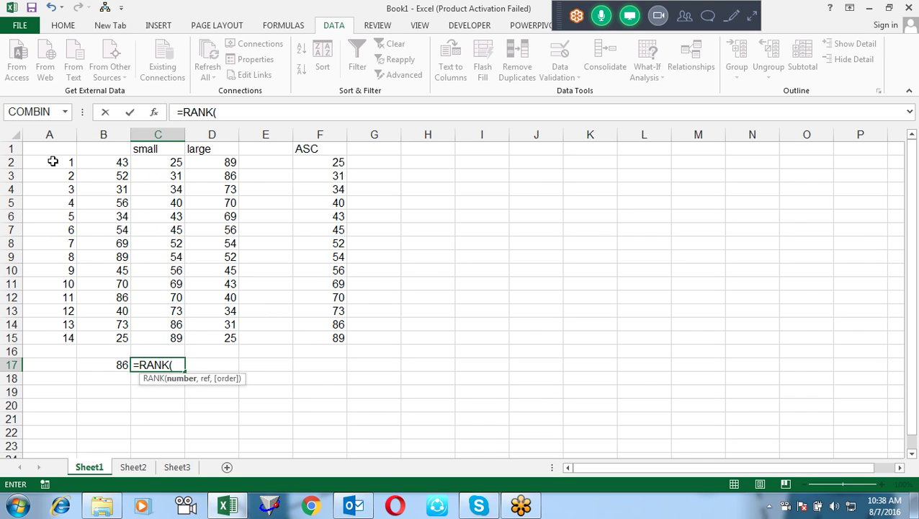
key("Left")
key("Left")
key("Right")
key("Right")
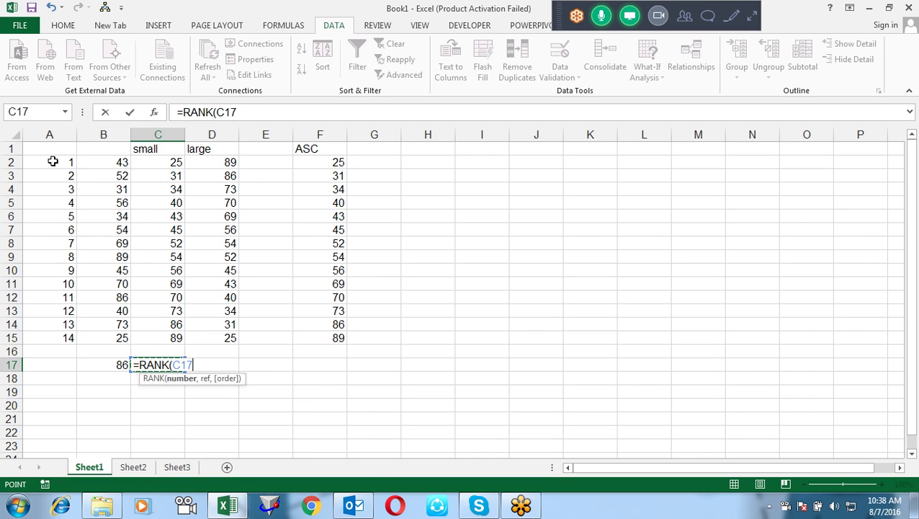
key("Left")
type(",")
key("Left")
key("Left")
key("Right")
key("Up")
key("Up")
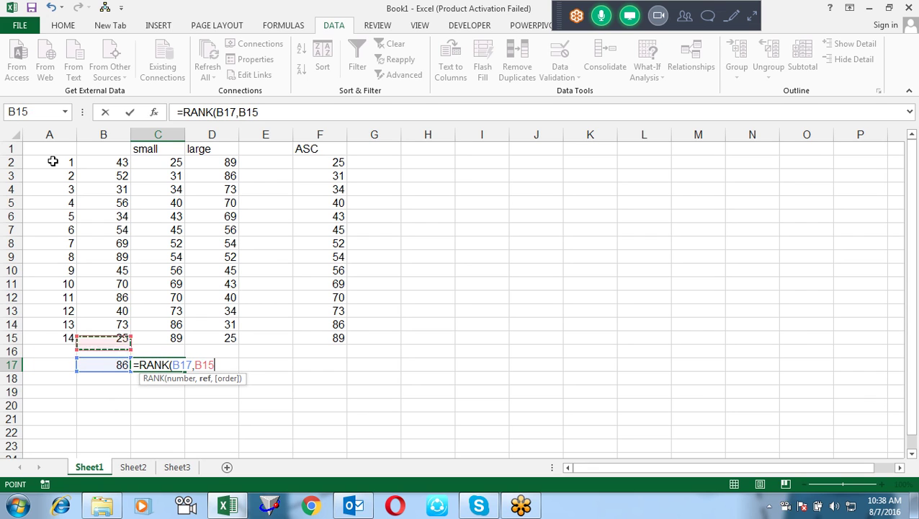
key("shift+Up")
key("shift+Up")
key("shift+Up")
key("shift+Up")
key("shift+Up")
key("shift+Up")
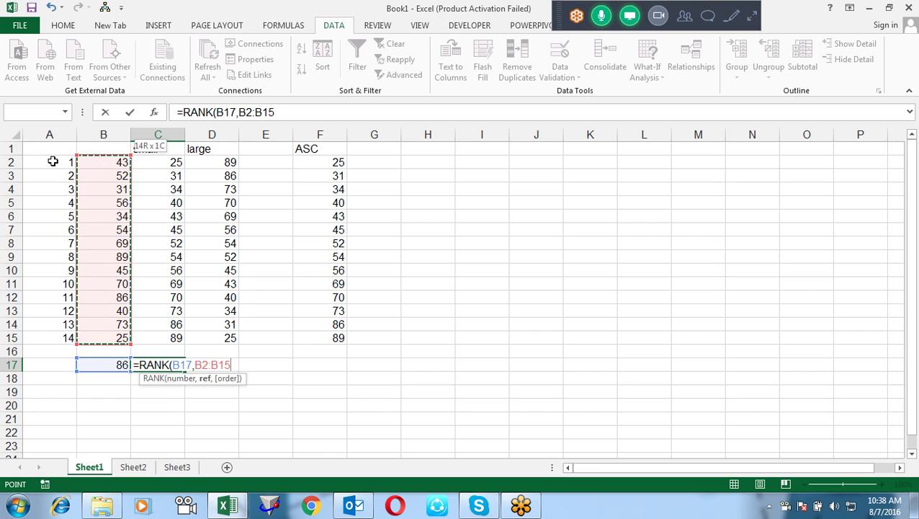
type(",")
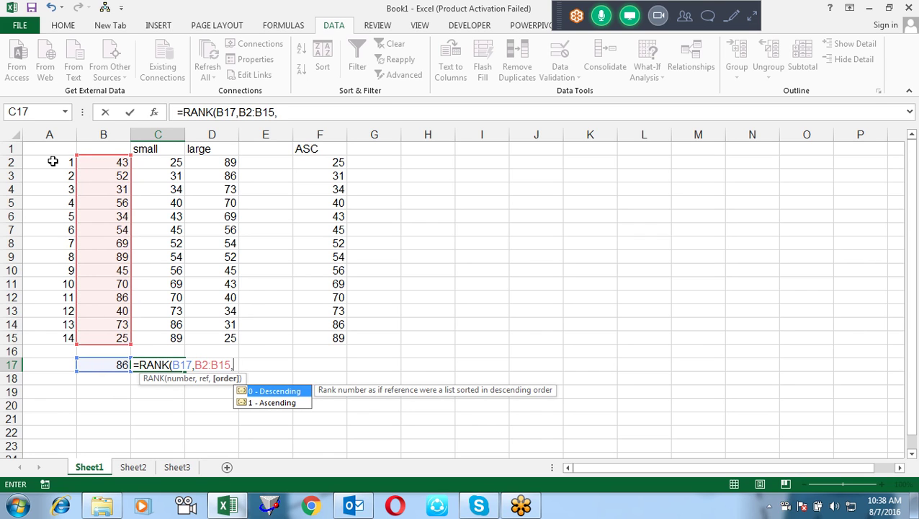
key("Down")
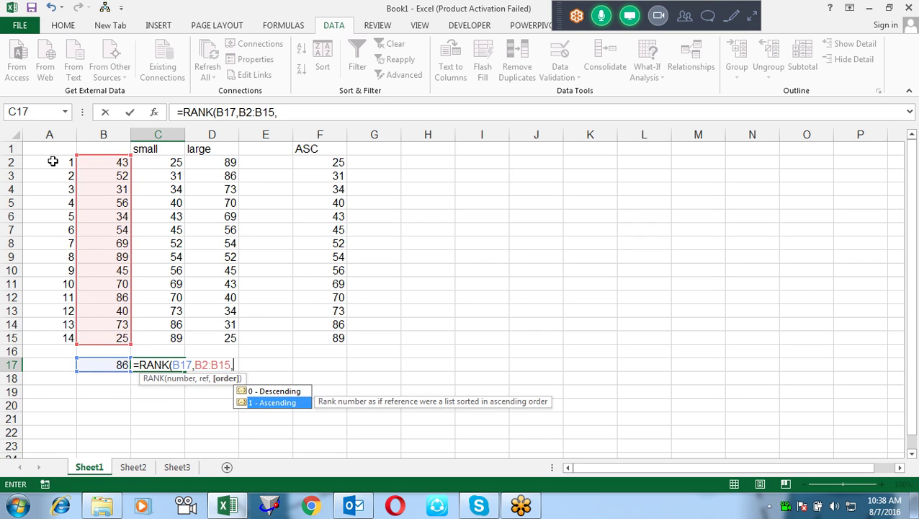
key("Tab")
key("Return")
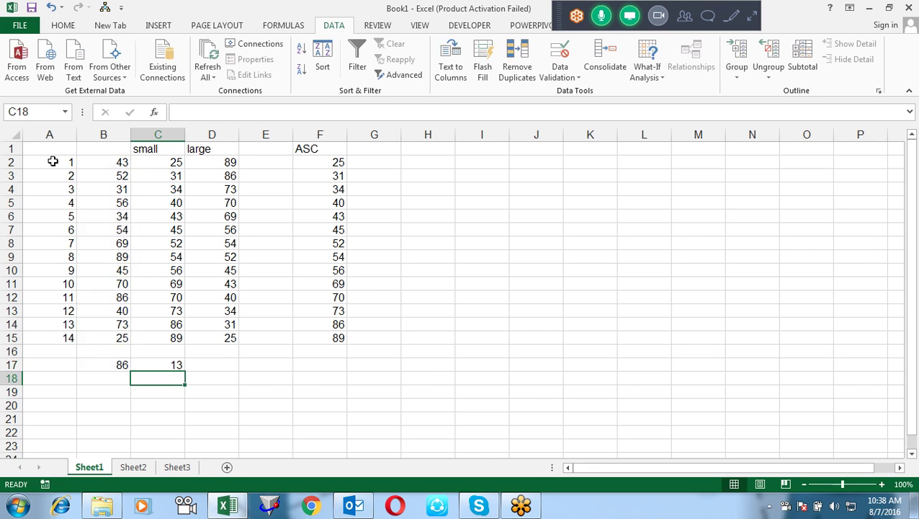
key("Up")
key("Up")
key("Up")
key("Up")
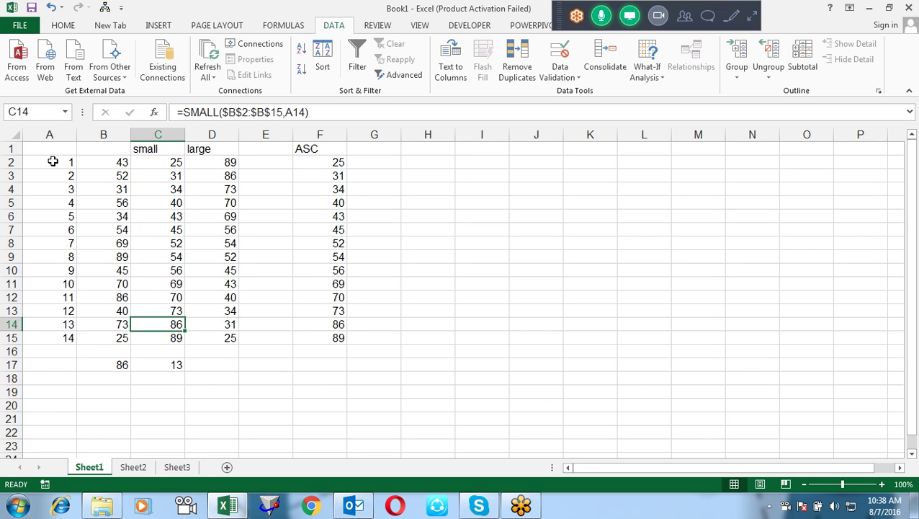
Bold the 86 in cell C14.
key("ctrl+b")
key("Left")
key("Left")
key("Right")
key("Right")
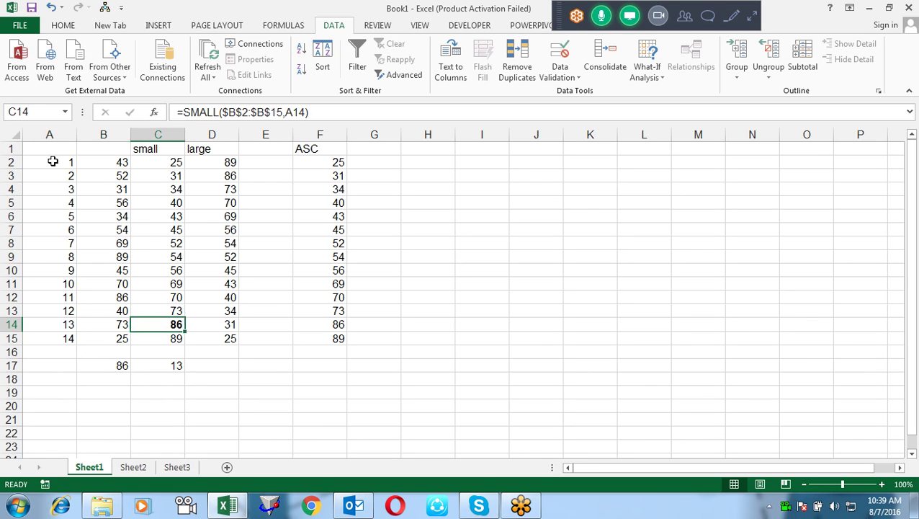
Change C17 to =RANK(B17,B2:B15,0) so 86 ranks 2 in descending order.
key("Down")
key("Down")
key("Down")
key("F2")
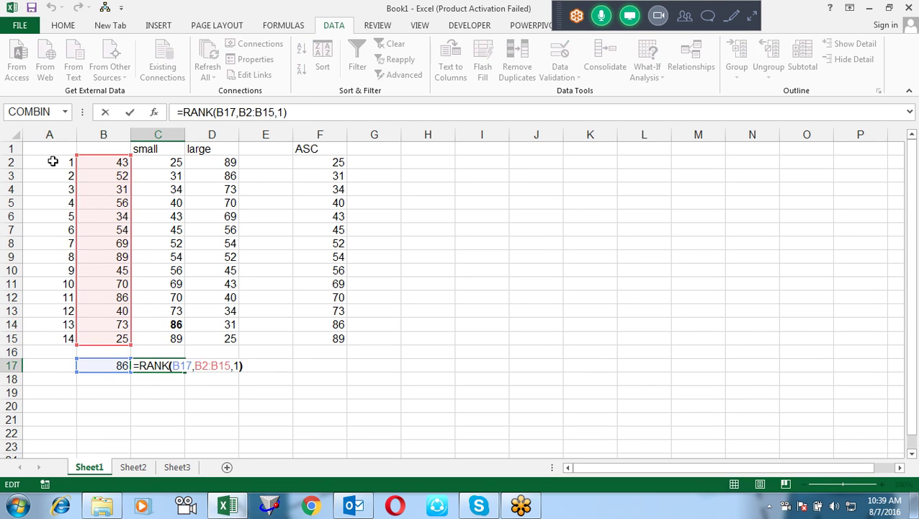
key("BackSpace")
type("0")
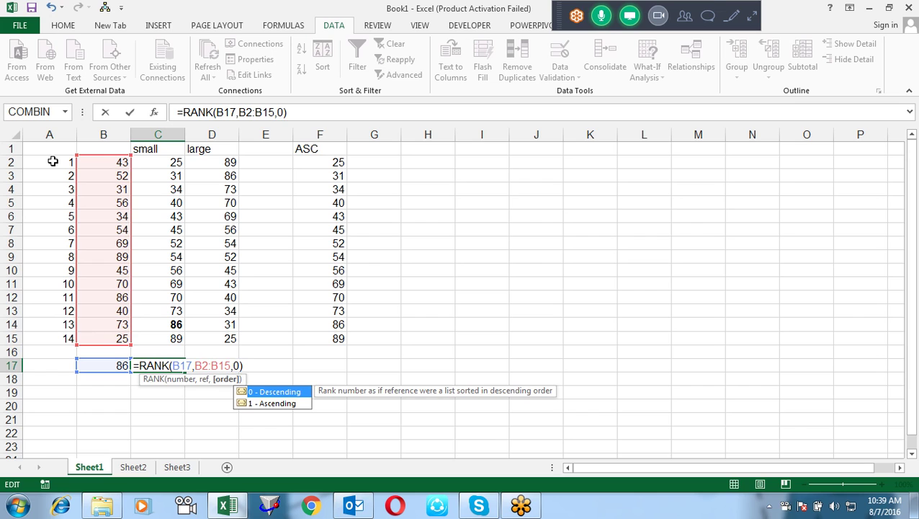
key("Return")
key("Up")
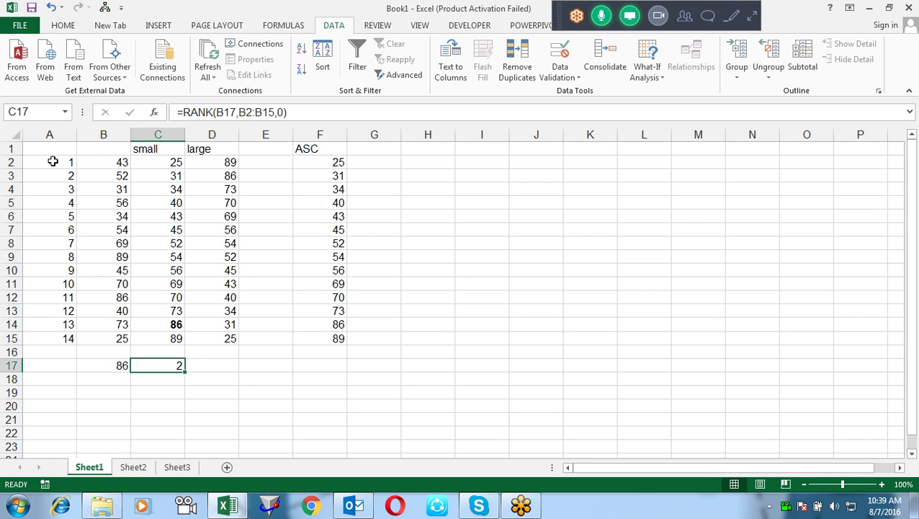
Bold the 86 in D3 and reconfirm C17's RANK formula unchanged.
key("Right")
key("Up")
key("Up")
key("Up")
key("Up")
key("Up")
key("Down")
key("Down")
key("ctrl+b")
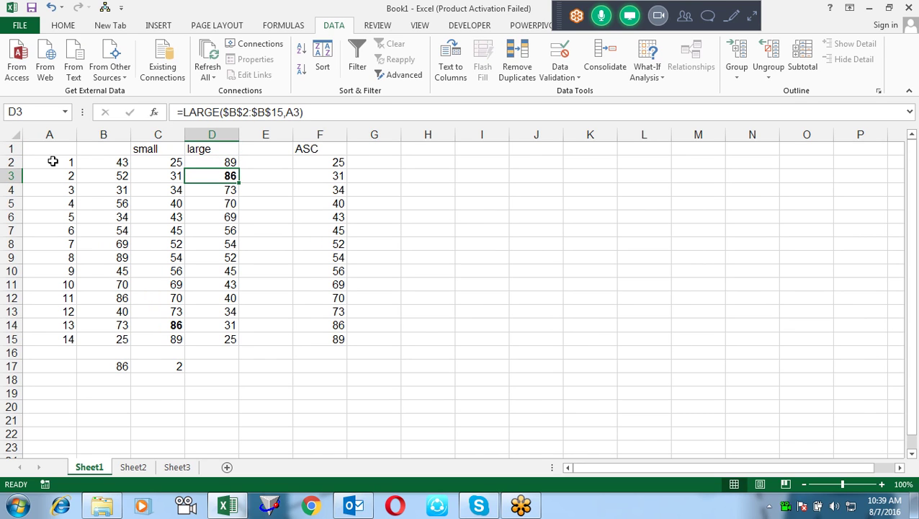
key("Down")
key("Down")
key("Down")
key("Down")
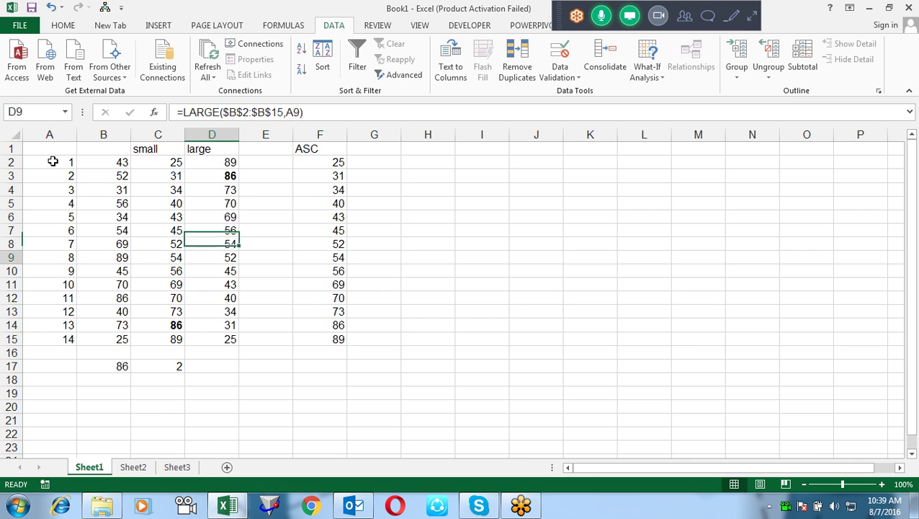
key("Down")
key("Down")
key("Down")
key("Down")
key("Left")
key("F2")
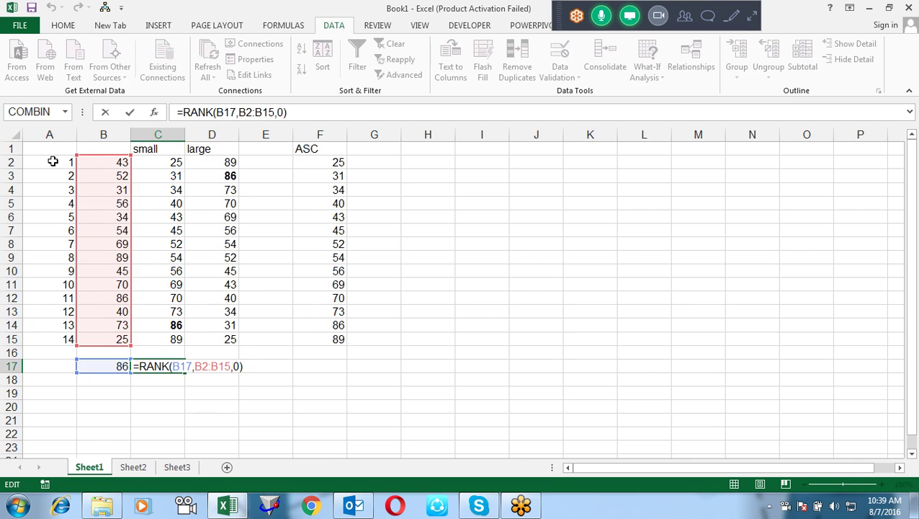
key("ctrl+Return")
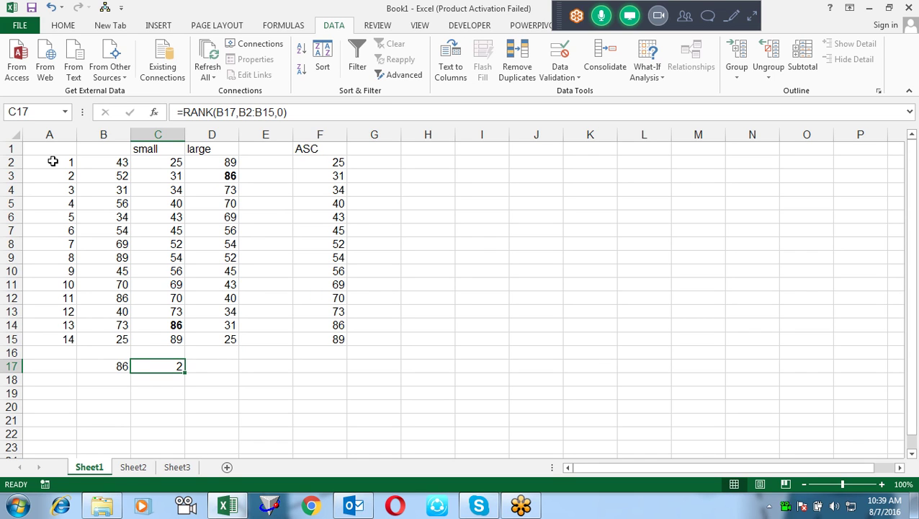
key("Right")
key("Right")
key("Right")
key("Right")
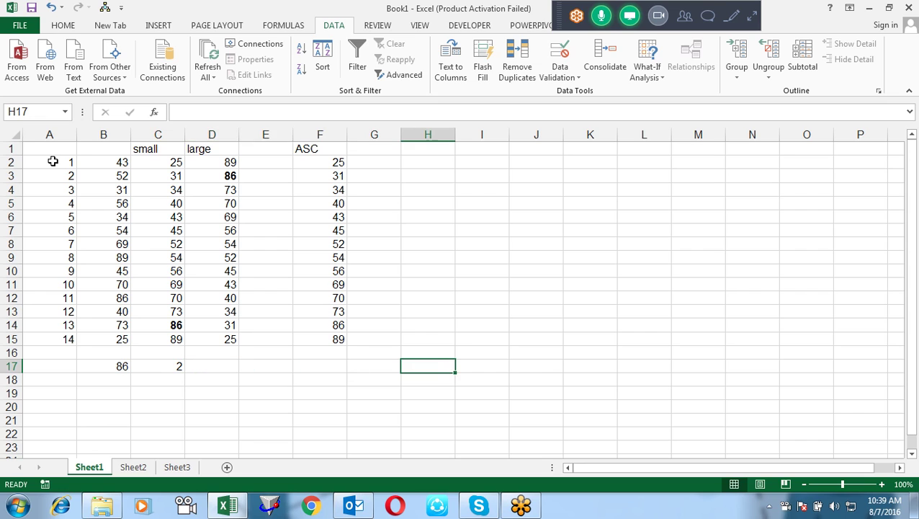
Enter =MAX(F2:F15) in H2, returning 89.
key("Up")
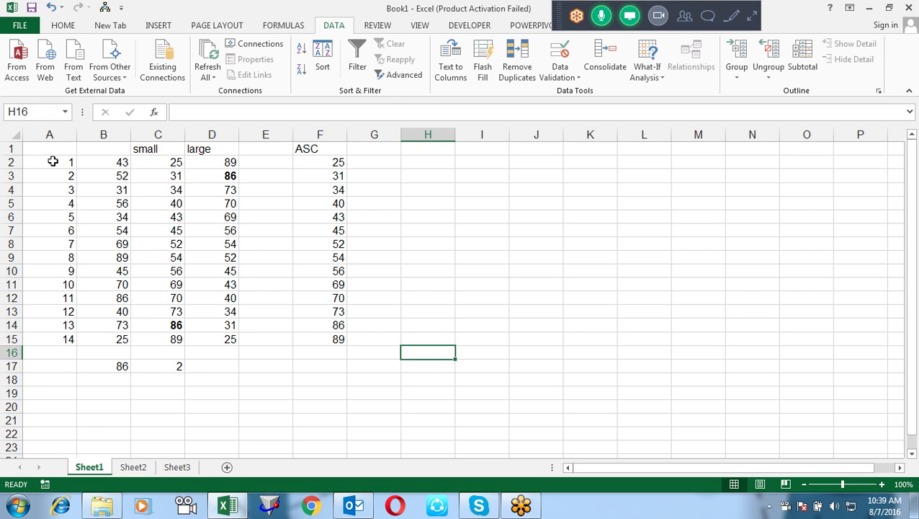
key("Left")
key("Up")
key("Up")
key("Up")
key("Up")
key("Up")
key("Up")
key("Up")
key("Right")
key("Down")
key("Left")
key("Right")
key("Up")
type("=")
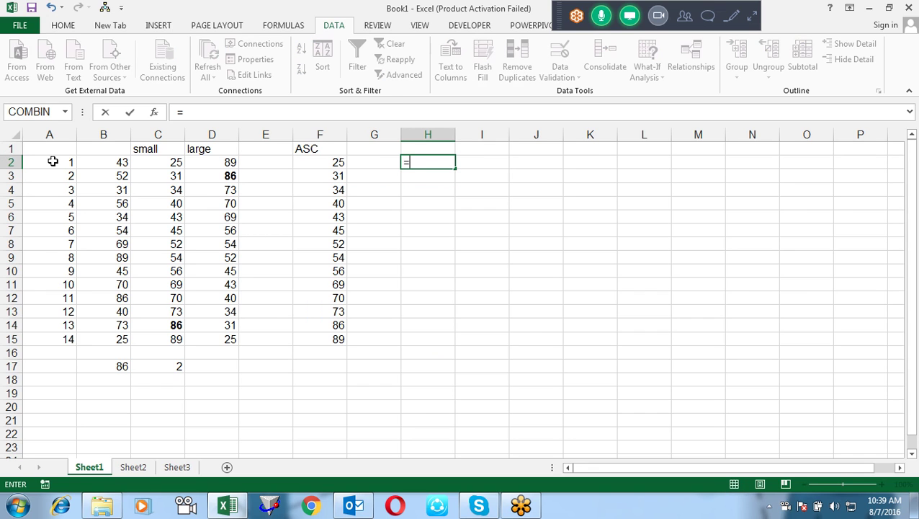
type("max")
key("Tab")
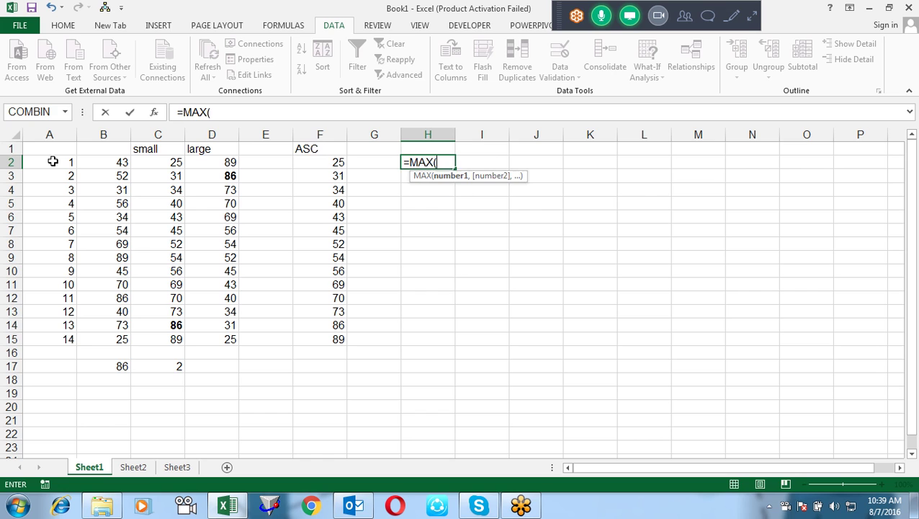
key("Left")
key("Left")
key("ctrl+shift+Down")
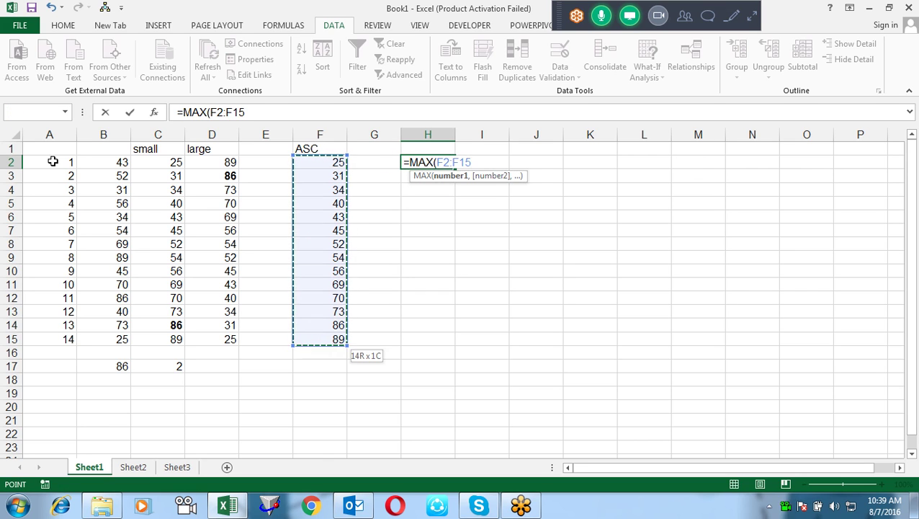
key("Return")
Enter a MIN formula over F2:F15 in H3, returning 25.
type("=")
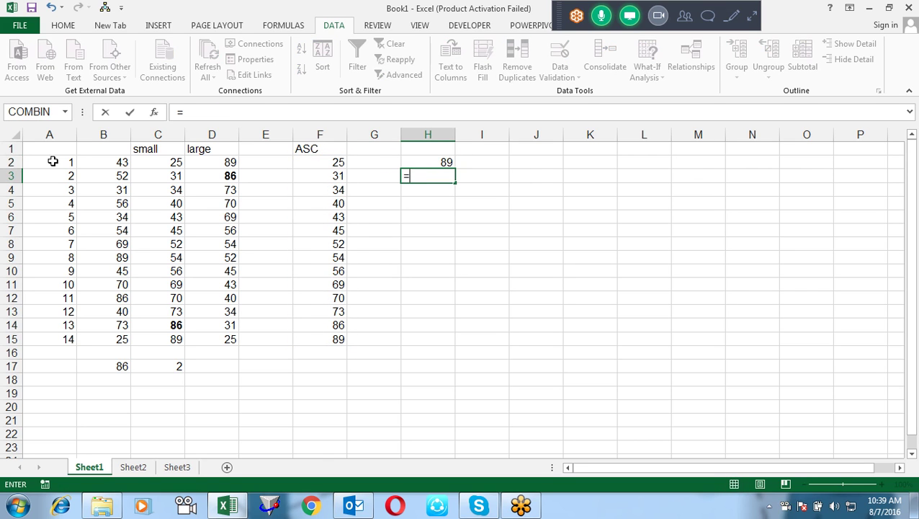
type("min")
key("Left")
key("Left")
key("Up")
key("ctrl+shift+Down")
key("Return")
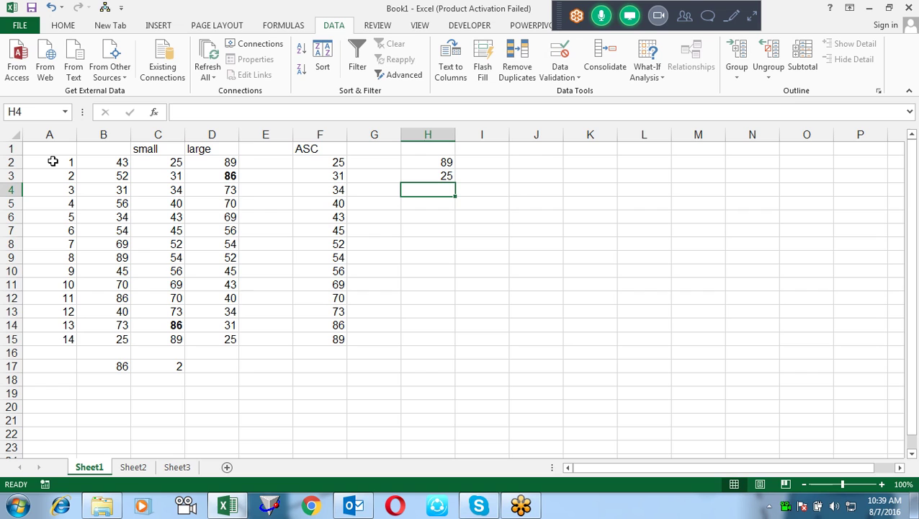
Copy the small-column values in C2:C15.
key("Left")
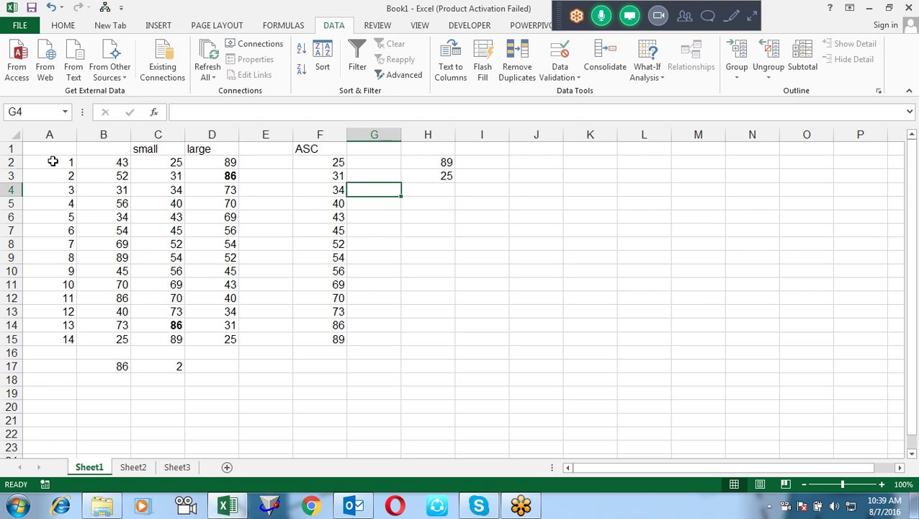
key("Left")
key("Left")
key("Left")
key("Left")
key("Up")
key("Up")
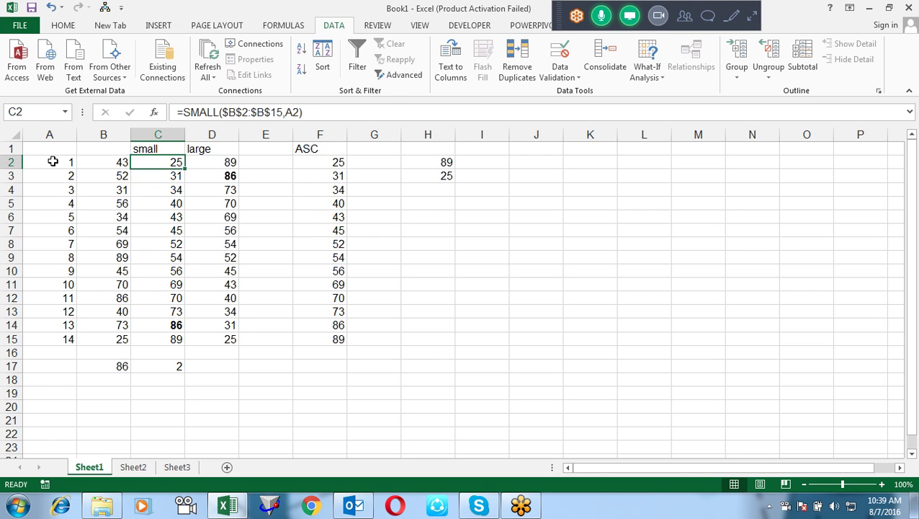
key("ctrl+shift+Down")
key("ctrl+c")
Paste them as values only into J2:J15 and cancel the copy marquee.
key("Right")
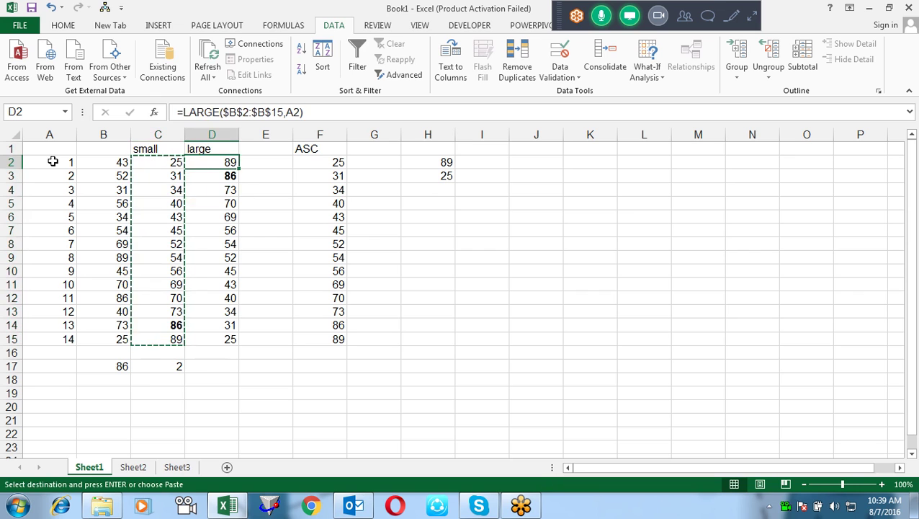
key("Right")
key("Right")
key("Right")
key("ctrl+alt+v")
key("v")
key("Return")
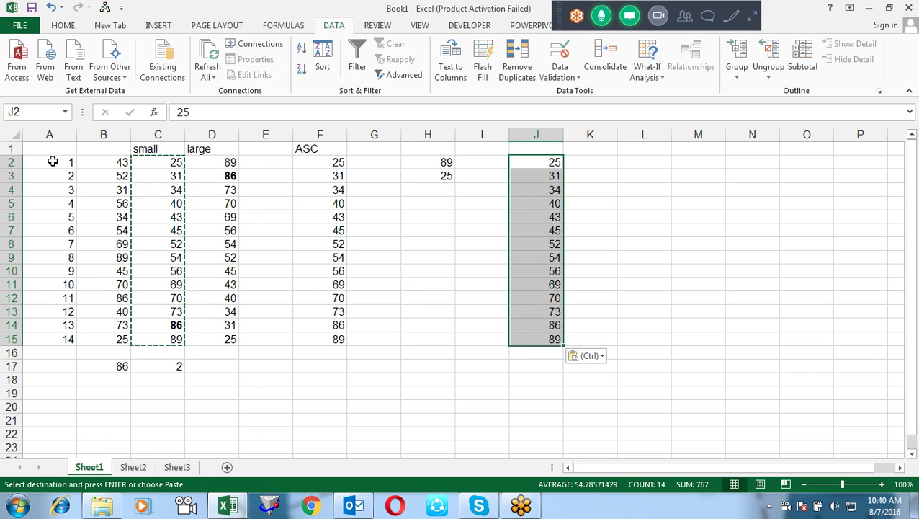
key("Down")
key("Up")
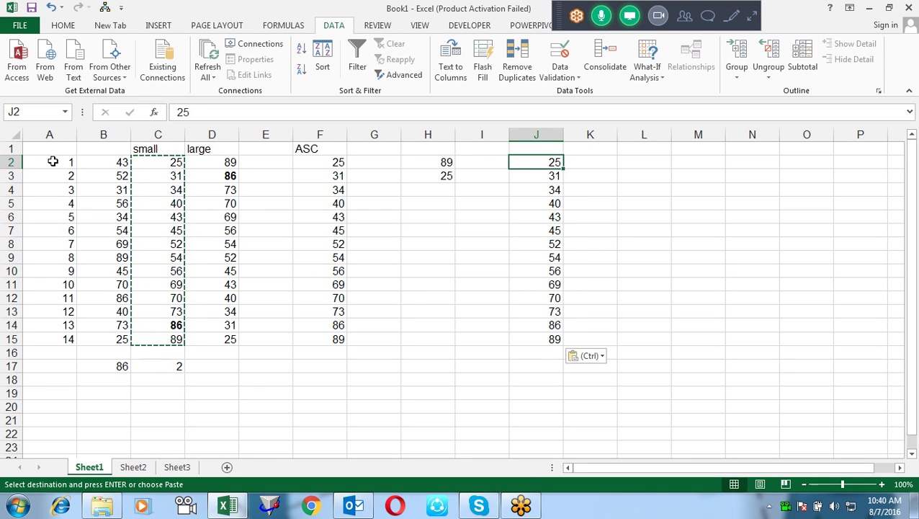
key("Escape")
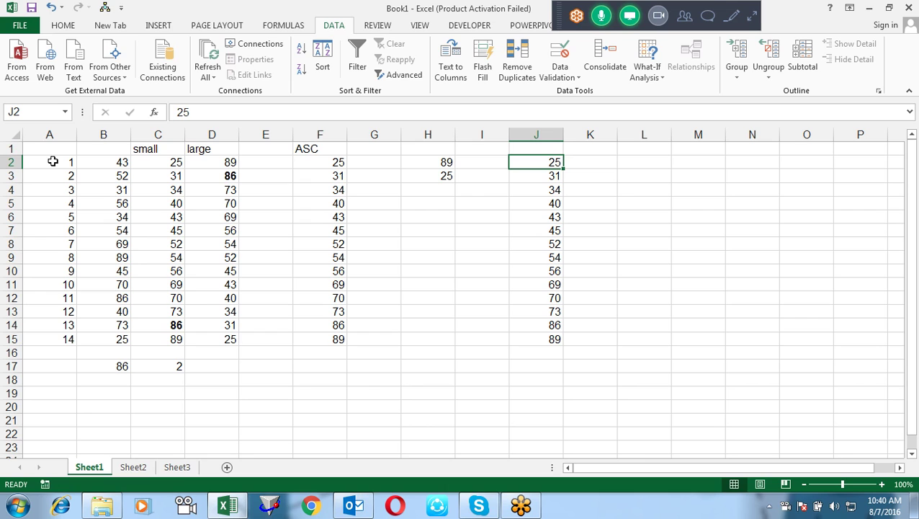
Put TRUE in J2 and fill J3:J15 with 0.
type("true")
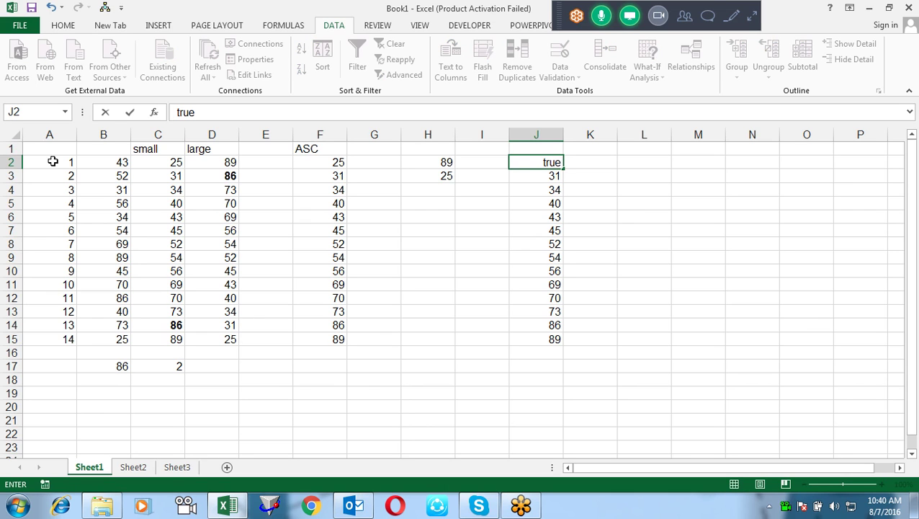
key("Return")
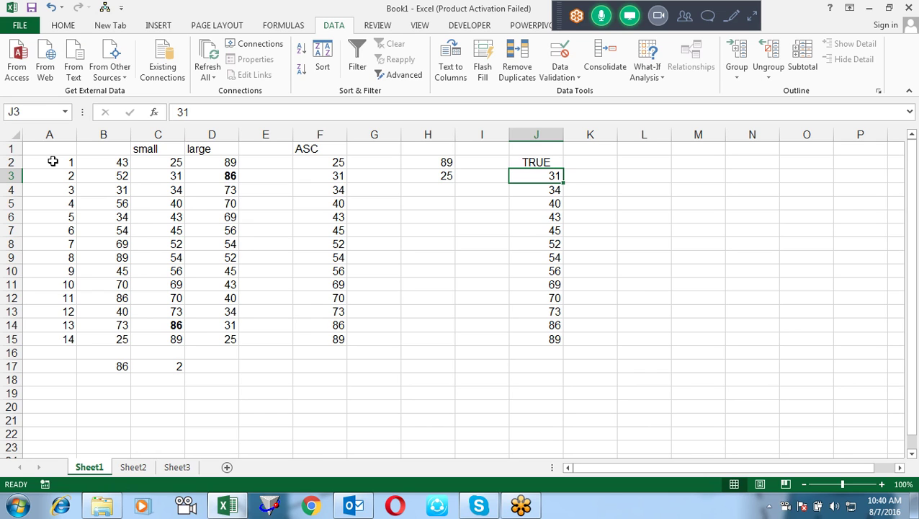
key("ctrl+shift+Down")
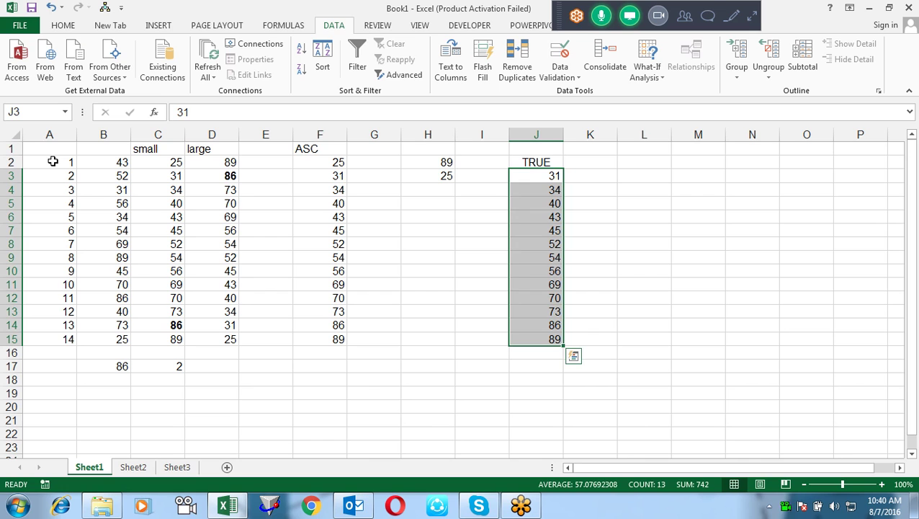
type("0")
key("ctrl+Return")
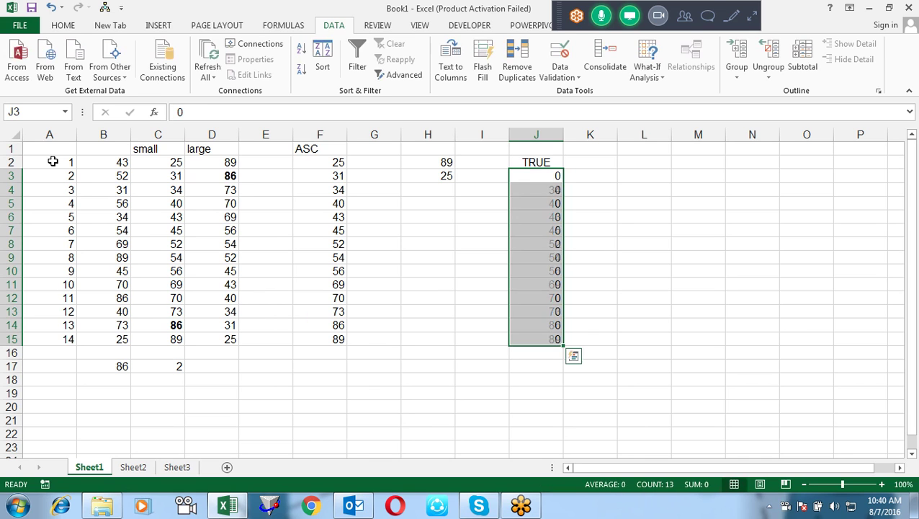
Enter =MAX(J2:J15) in K2, which returns 0.
key("Up")
key("ctrl+shift+Down")
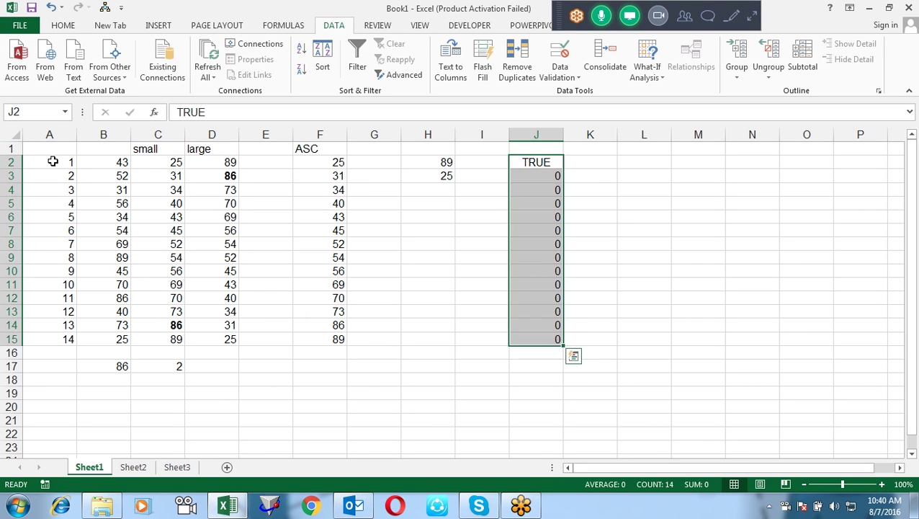
key("Right")
type("=ma")
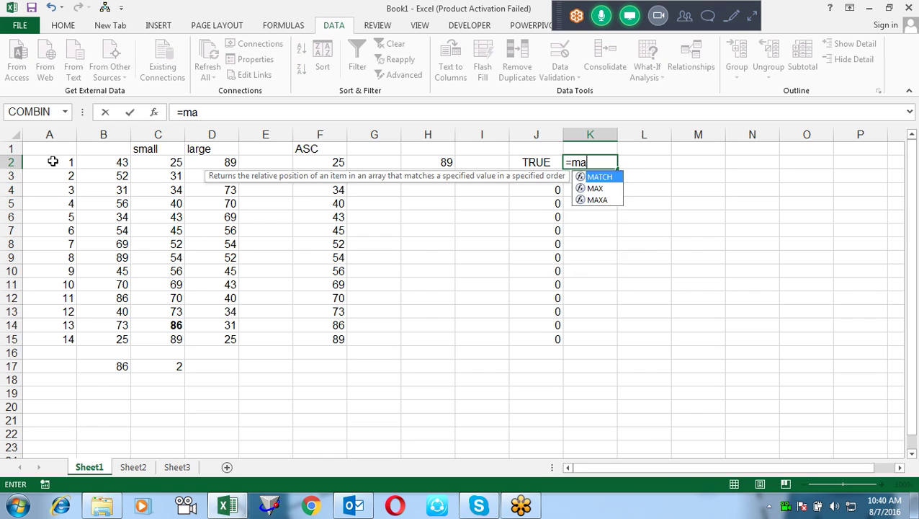
type("x")
key("Tab")
key("Left")
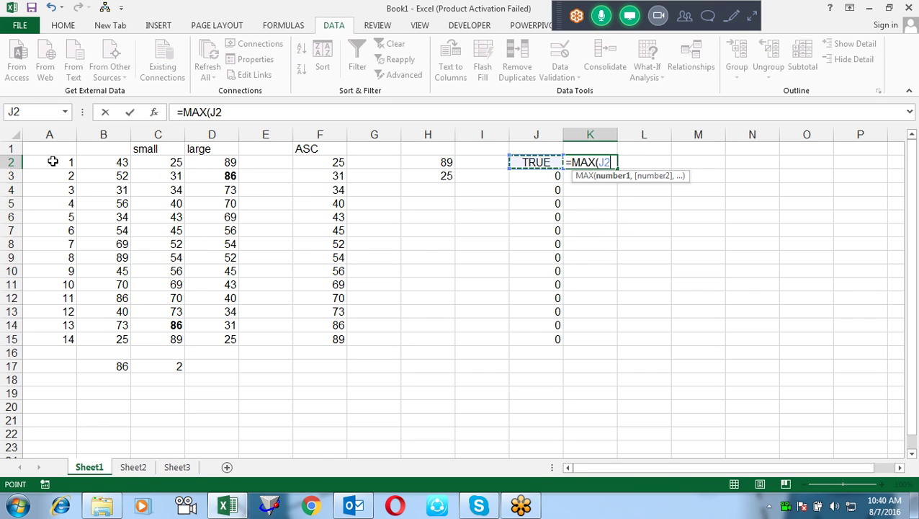
key("ctrl+shift+Down")
key("Return")
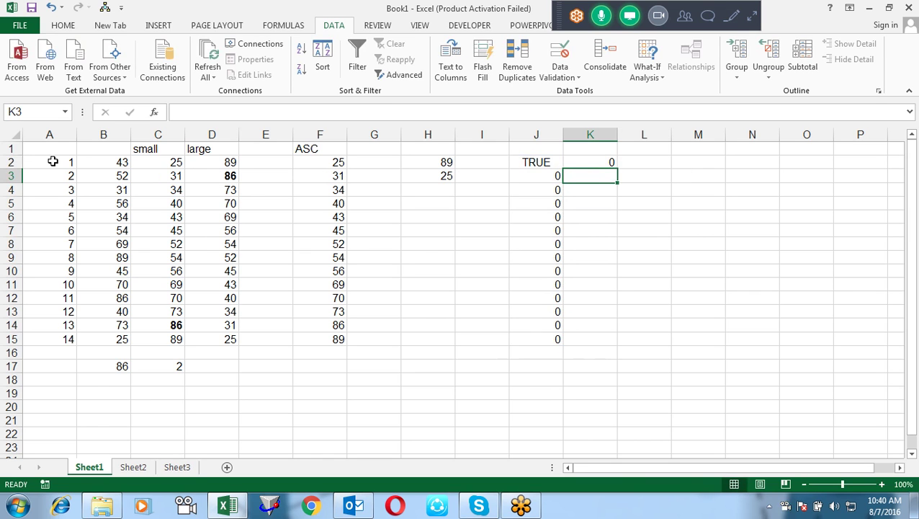
Enter =MAXA(J2:J15) in K3, returning 1.
type("=max")
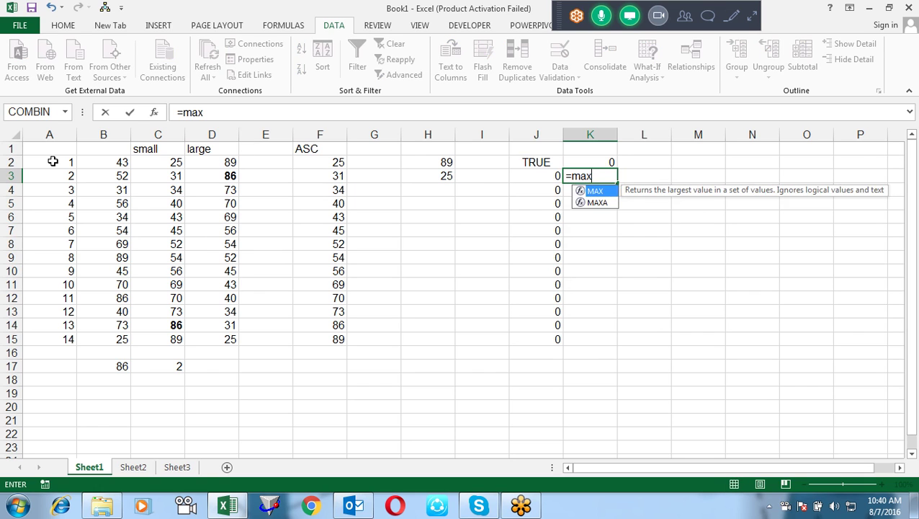
key("Tab")
key("BackSpace")
type("a")
key("Tab")
key("Left")
key("Up")
key("ctrl+shift+Down")
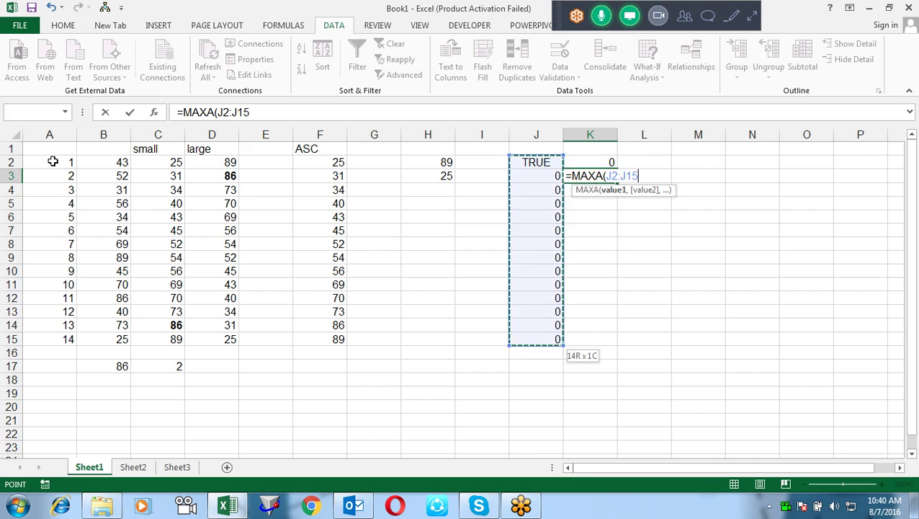
key("Return")
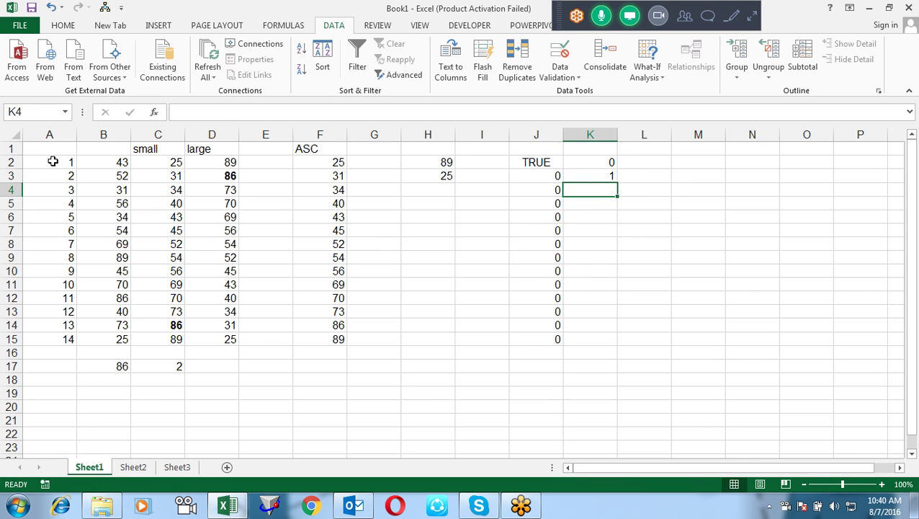
key("Up")
key("F2")
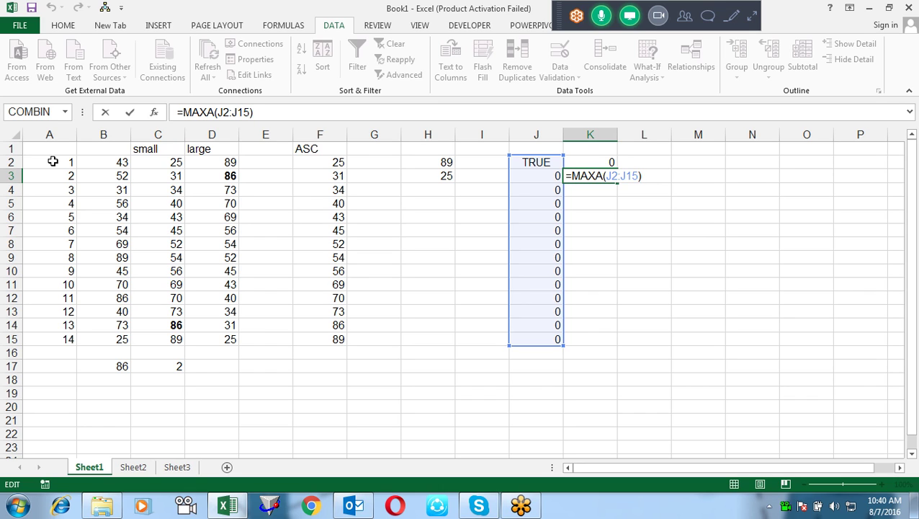
key("ctrl+Return")
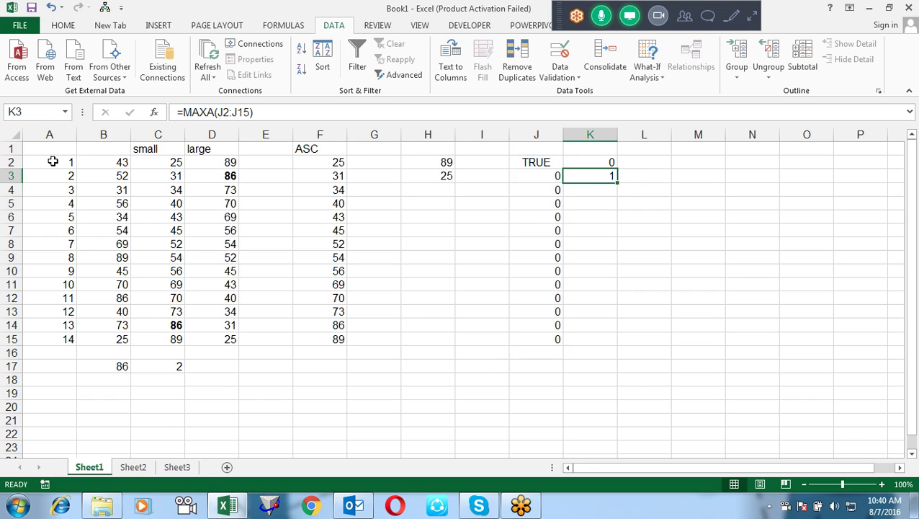
Enter 0.5 in J4 and 0.25 in J5.
key("Left")
key("Down")
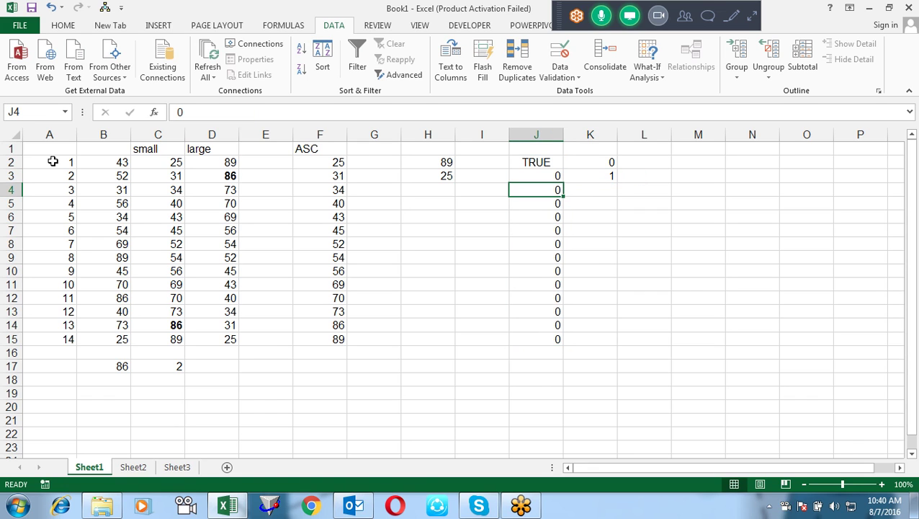
type("0.5")
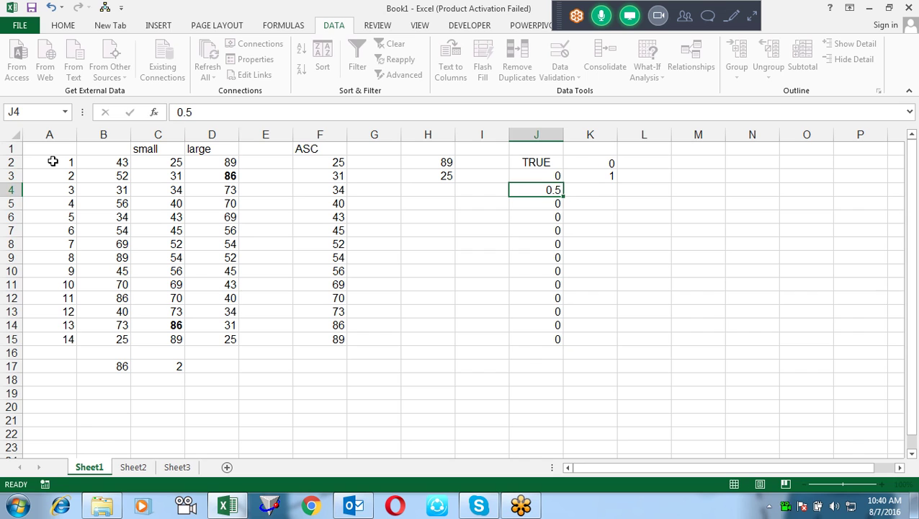
key("Return")
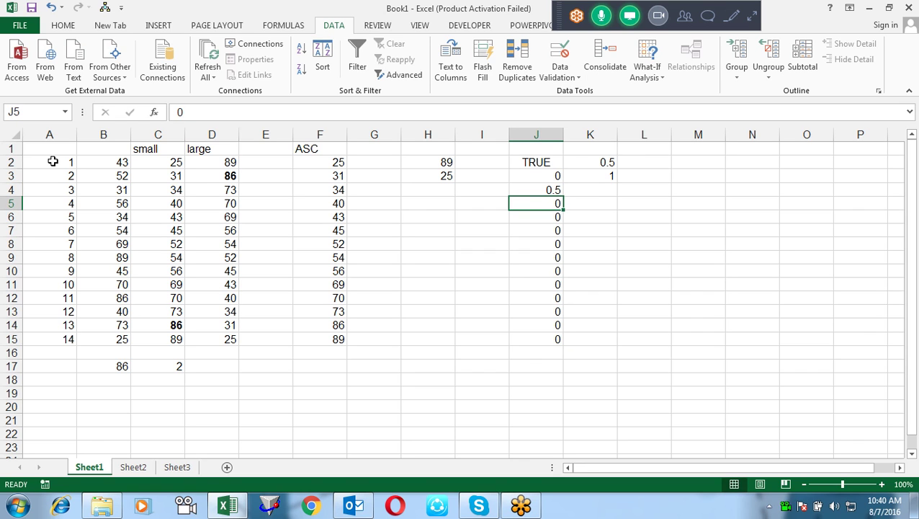
type("0.25")
key("Return")
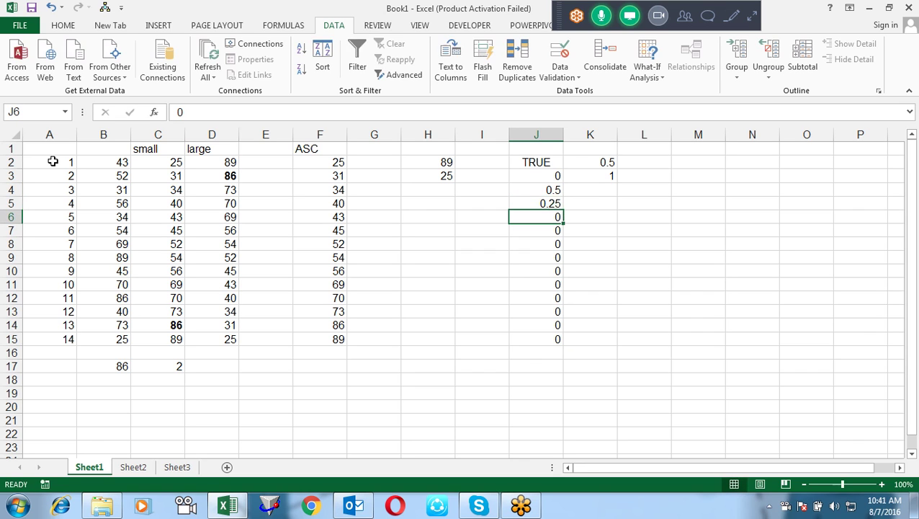
Start an average formula with =av in K5.
key("Up")
key("Right")
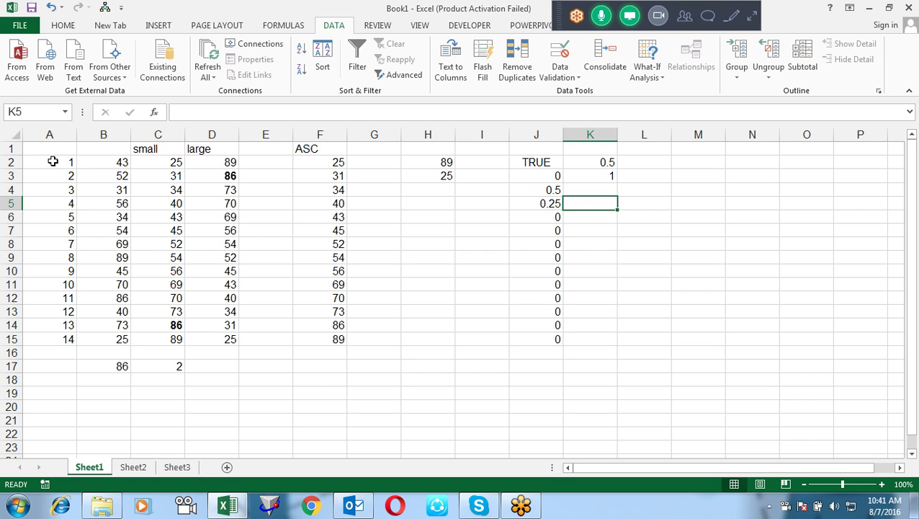
type("=")
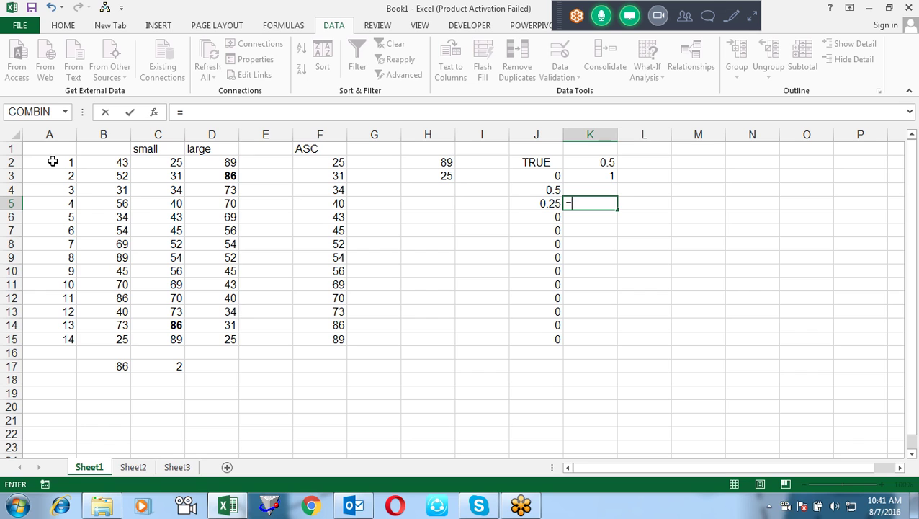
type("av")
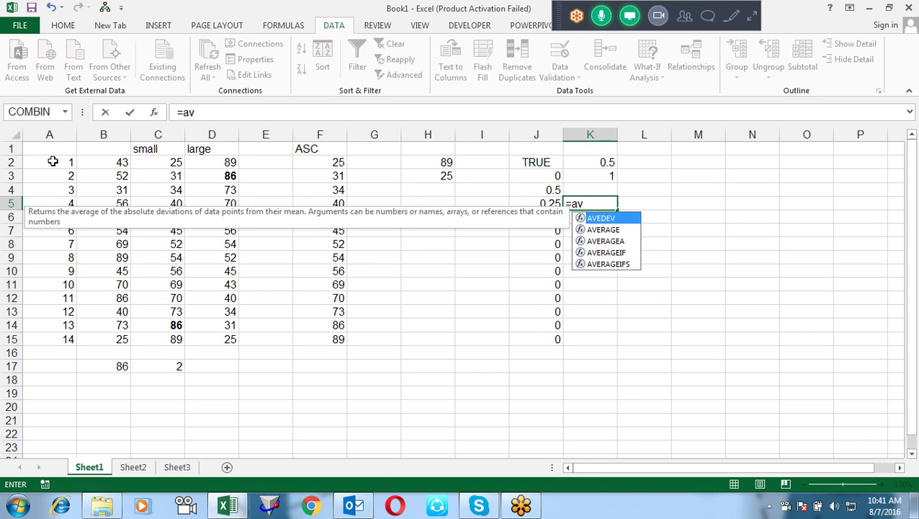
Complete =AVERAGE(J2:J15) in K5, returning 0.057692.
key("Down")
key("Tab")
key("Left")
key("Up")
key("Up")
key("Up")
key("ctrl+shift+Down")
key("Return")
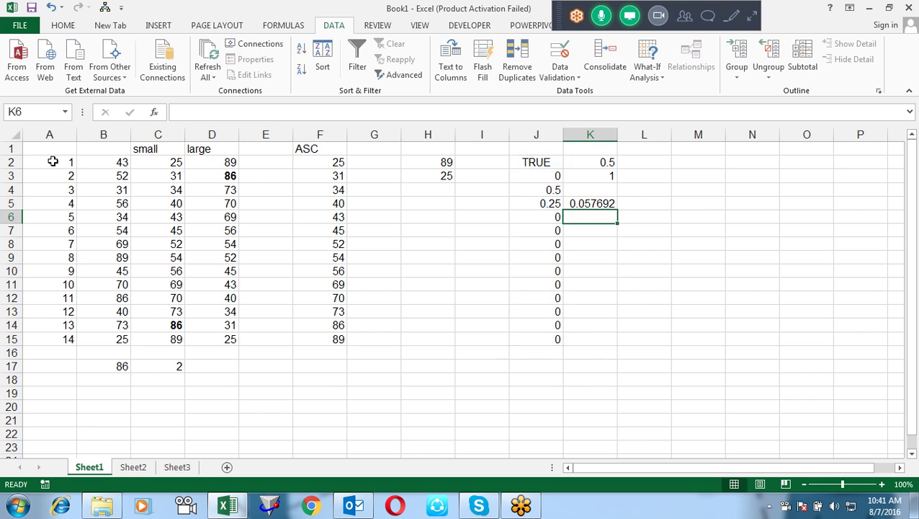
Enter =AVERAGEA(J2:J15) in K6, returning 0.125.
type("=")
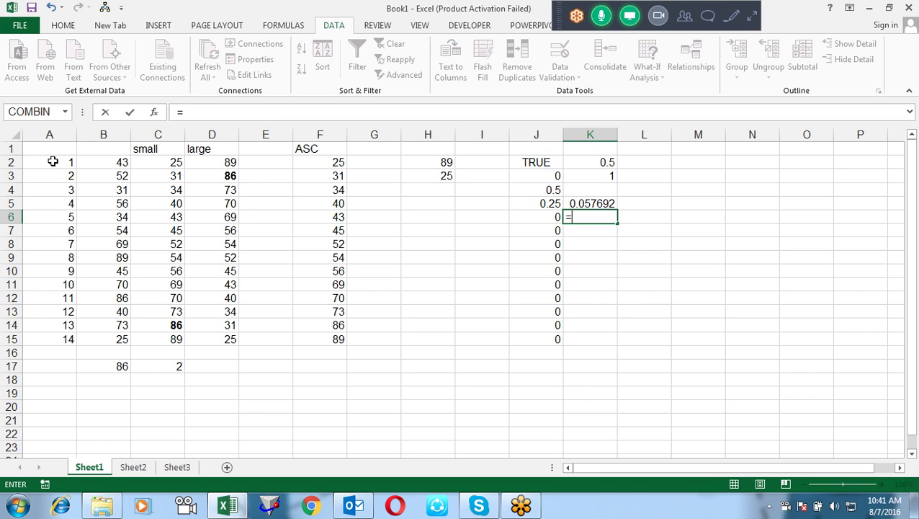
type("av")
key("Down")
key("Down")
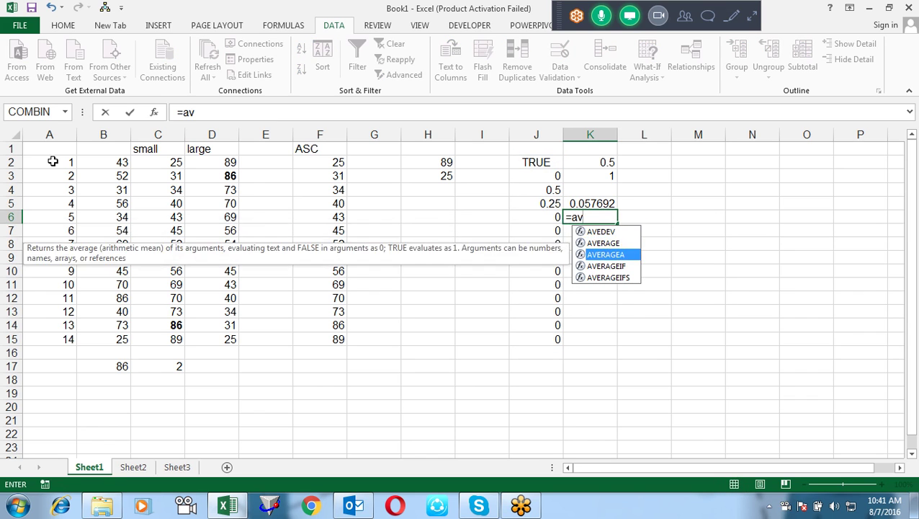
key("Tab")
key("Left")
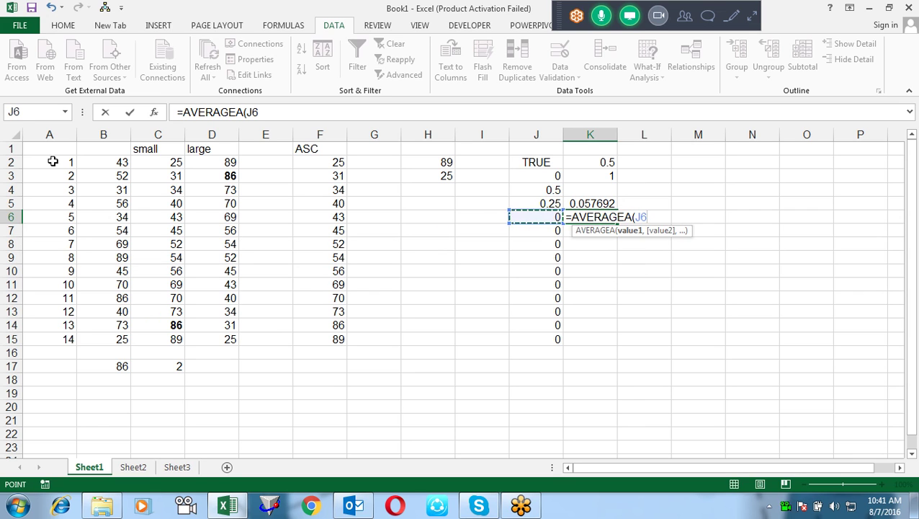
key("Up")
key("Up")
key("Up")
key("Up")
key("ctrl+shift+Down")
key("Return")
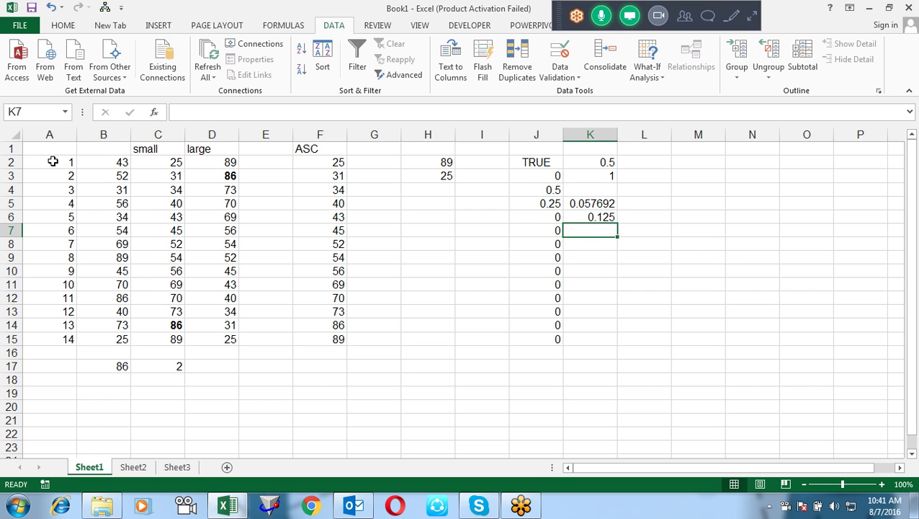
Temporarily change J2 to 1 to compare the averages, then restore TRUE.
key("Up")
key("Up")
key("Up")
key("Up")
key("Up")
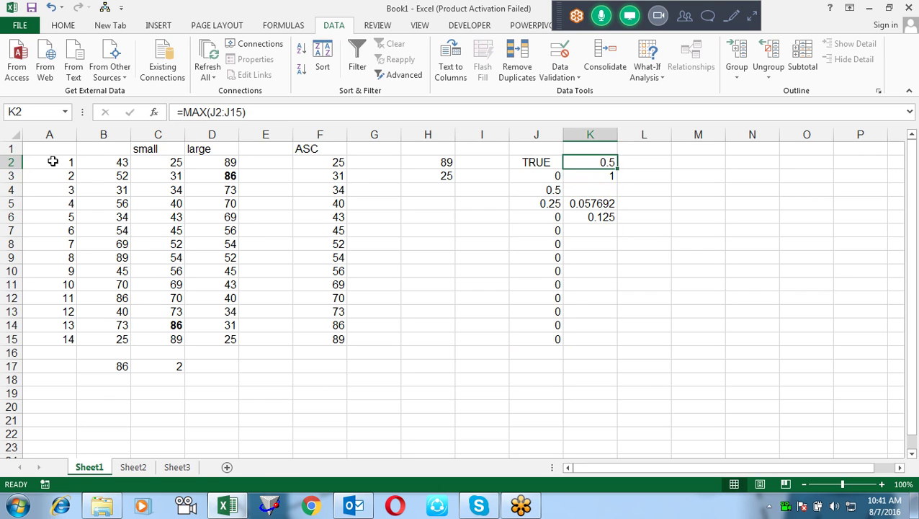
key("Left")
type("1")
key("Return")
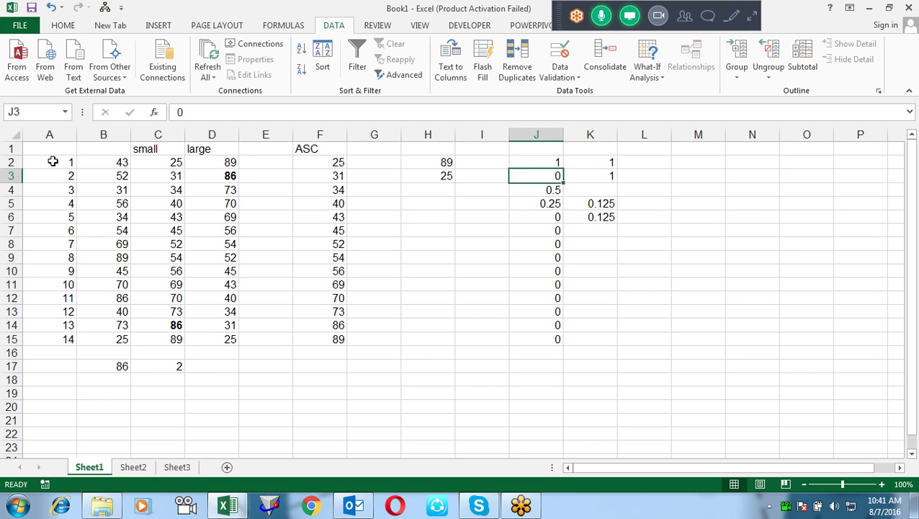
key("Down")
key("Down")
key("Right")
key("Left")
key("Up")
key("Up")
key("Up")
key("F2")
key("BackSpace")
type("true")
key("Return")
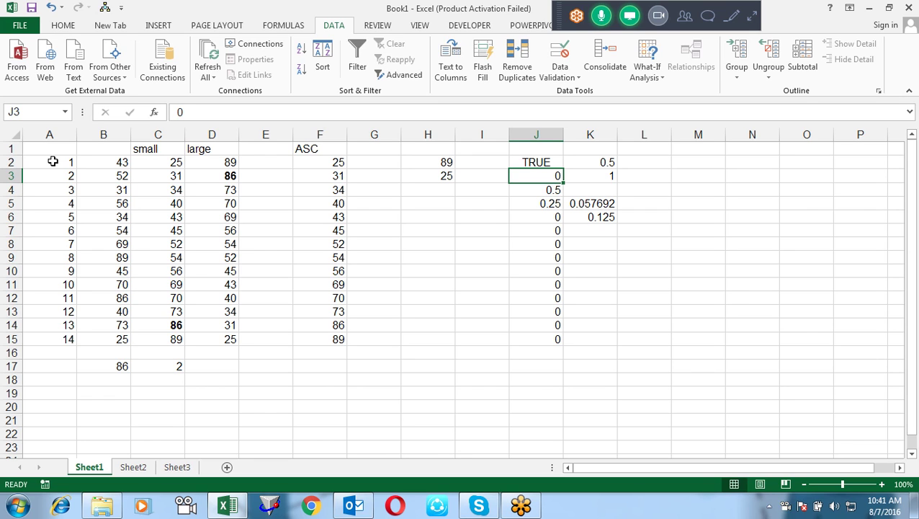
Review the max and min formulas in H2 and H3.
key("Left")
key("Left")
key("Left")
key("Right")
key("Up")
key("F2")
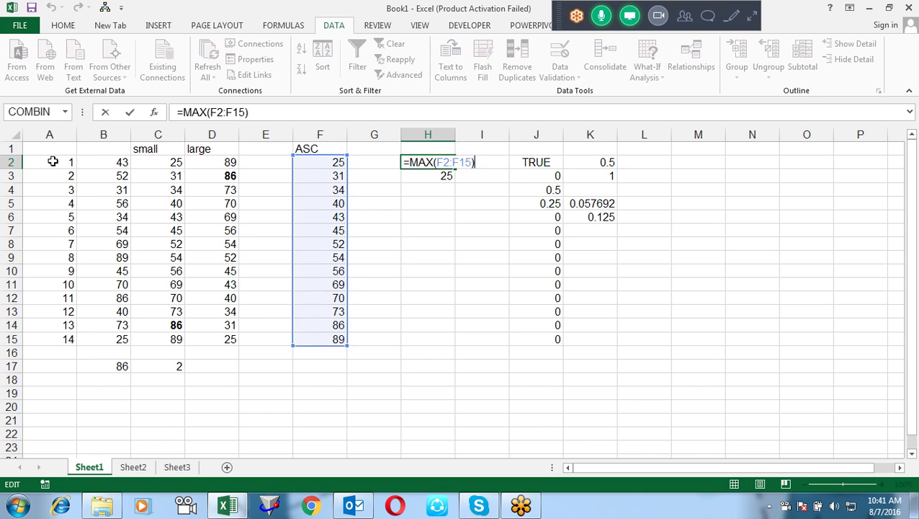
key("Return")
key("F2")
key("Return")
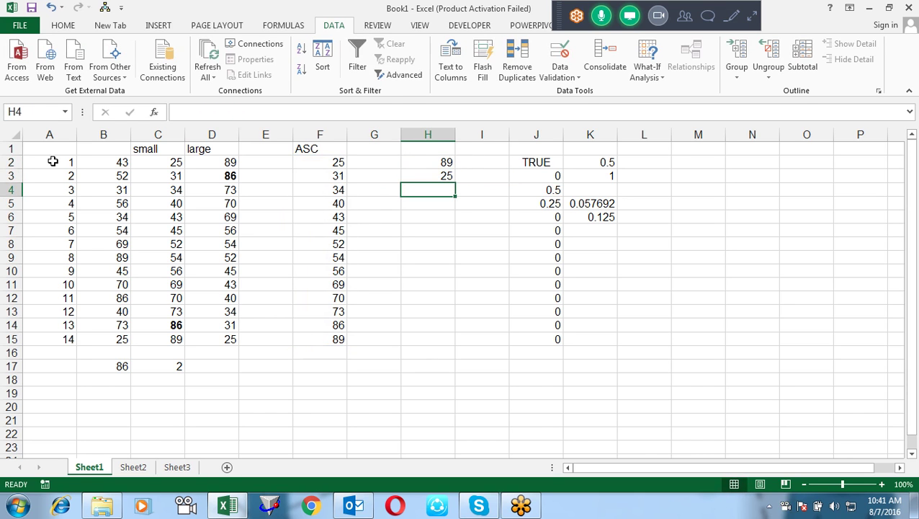
Enter =MEDIAN(F2:F15) in H4, returning 53.
type("=m")
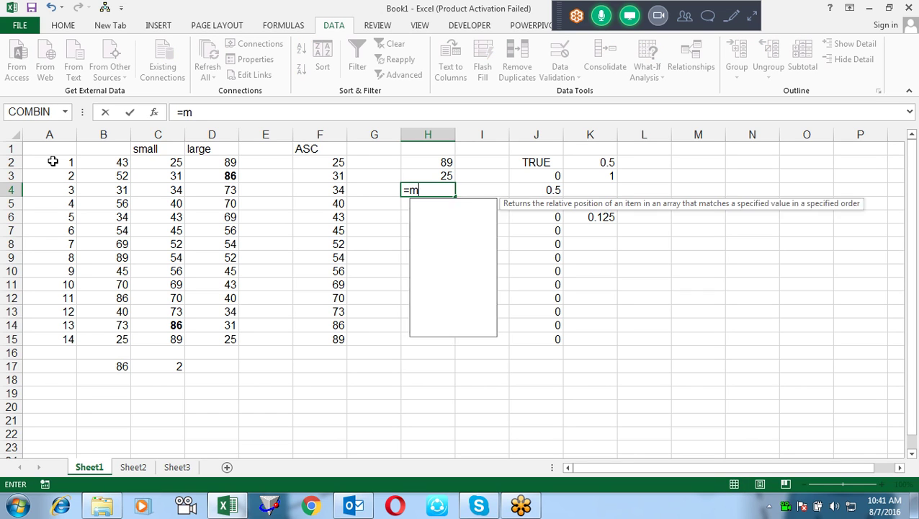
type("ed")
key("Tab")
key("Left")
key("Left")
key("Up")
key("Up")
key("ctrl+shift+Down")
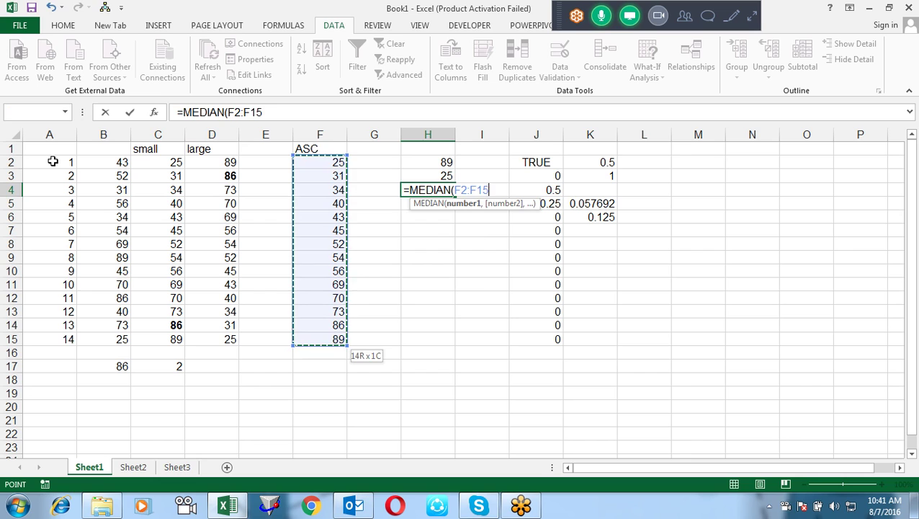
key("Return")
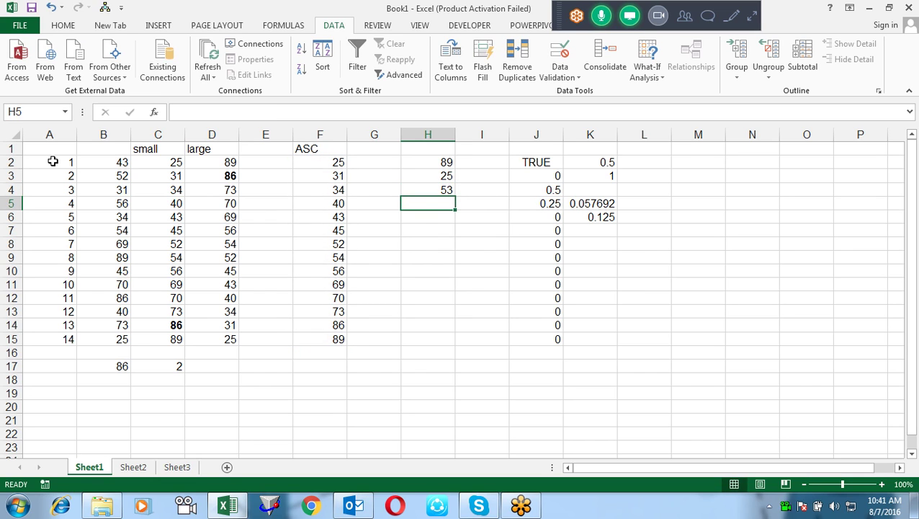
key("Up")
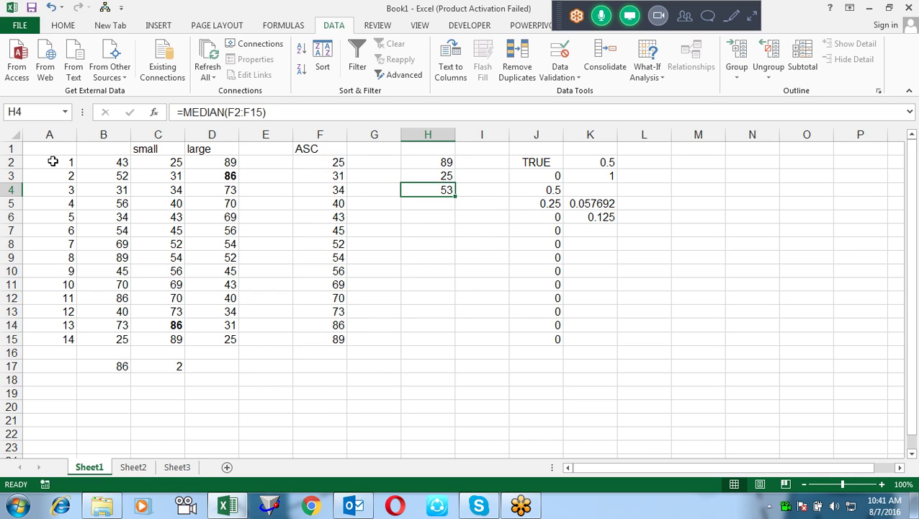
key("ctrl+space")
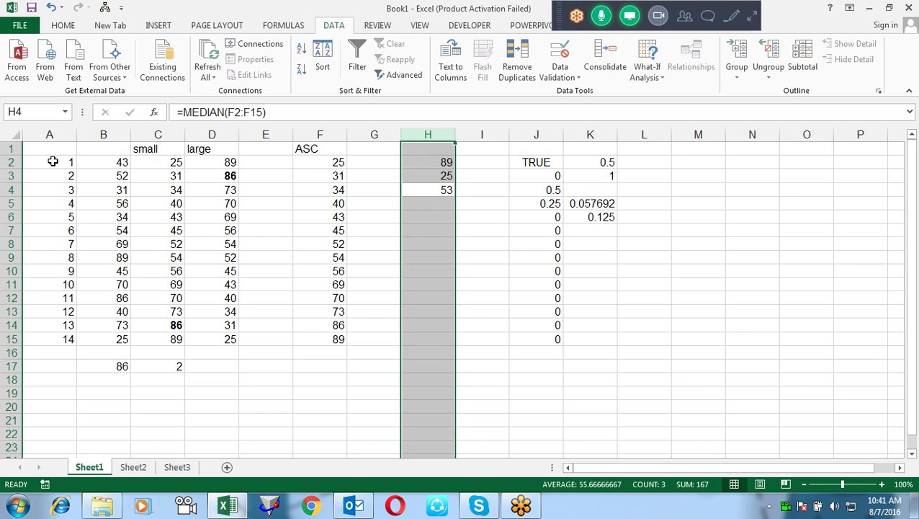
key("Down")
Label G2, G3 and G4 as max, min and median.
key("Up")
key("Up")
key("Up")
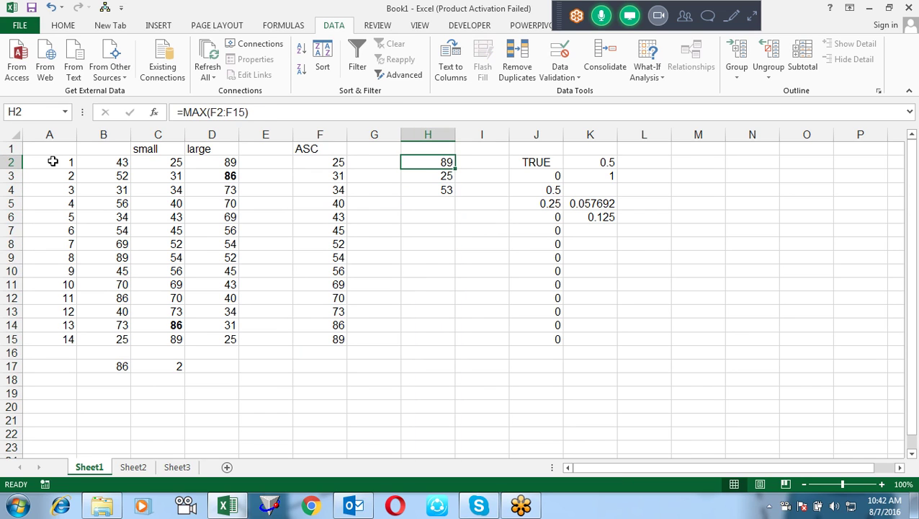
key("Left")
type("max")
key("Return")
type("max")
key("BackSpace")
key("BackSpace")
type("in")
key("Return")
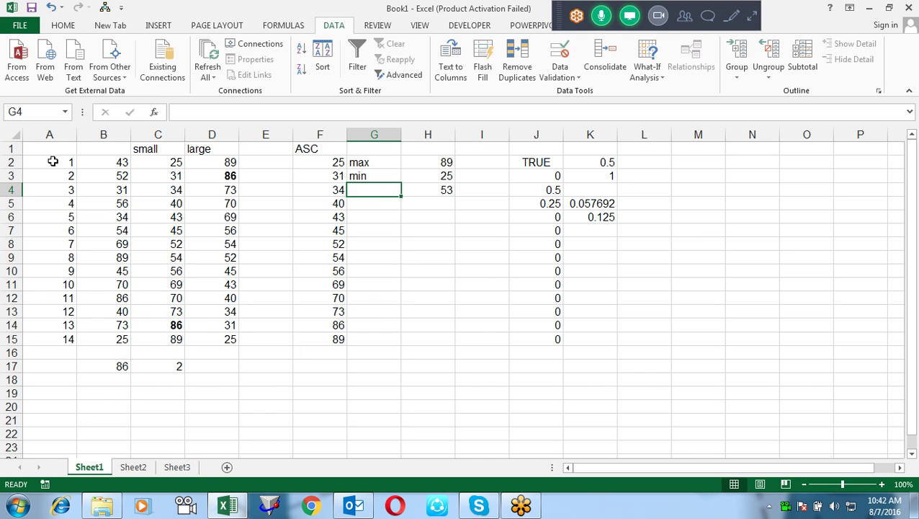
type("median")
key("Return")
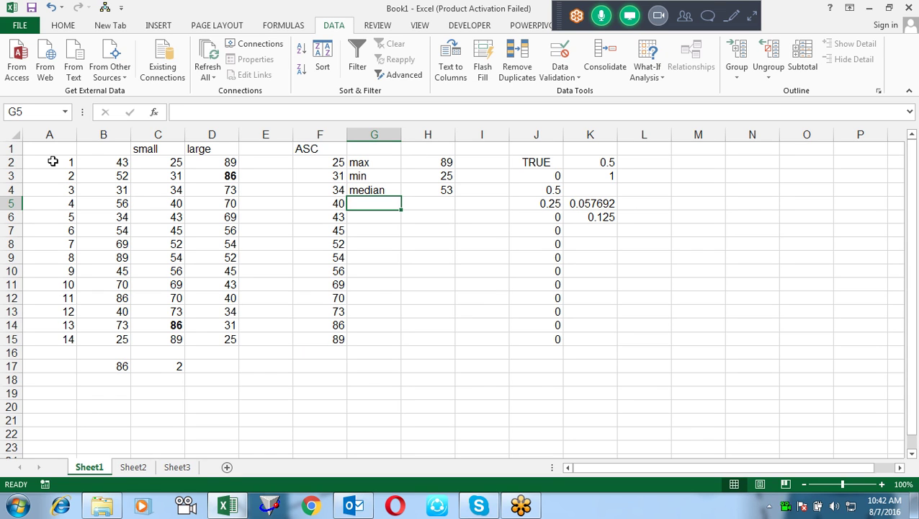
key("Down")
key("Right")
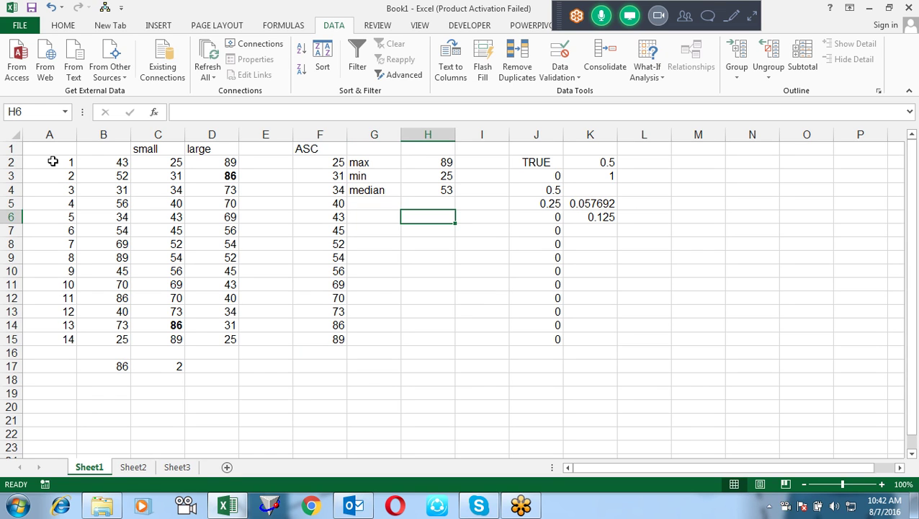
Enter =AVERAGEIF(F2:F15,">50") in H6, returning 68.625.
type("=av")
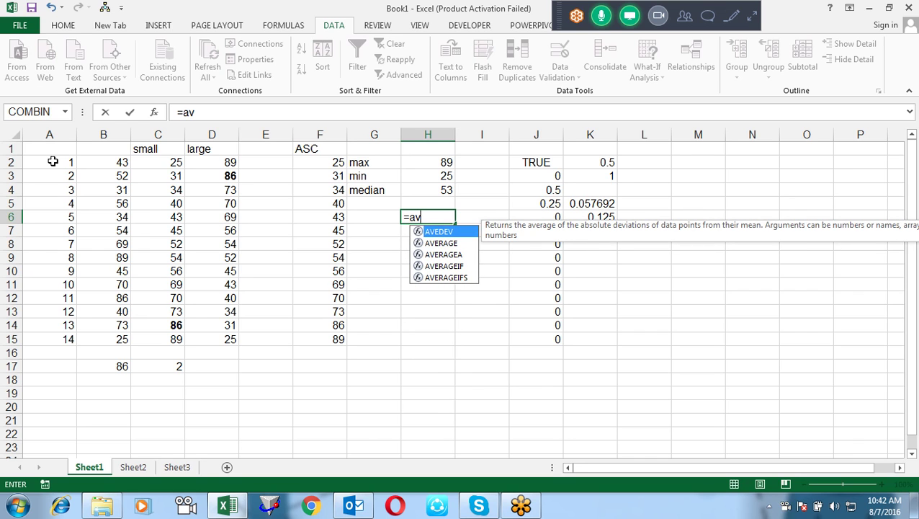
key("Down")
key("Down")
key("Down")
key("Tab")
key("Left")
key("Left")
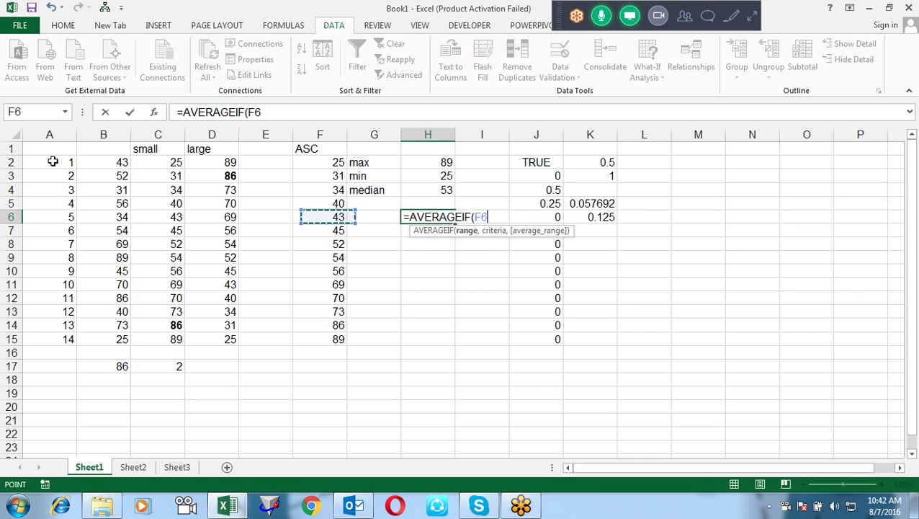
key("Up")
key("Up")
key("Up")
key("Up")
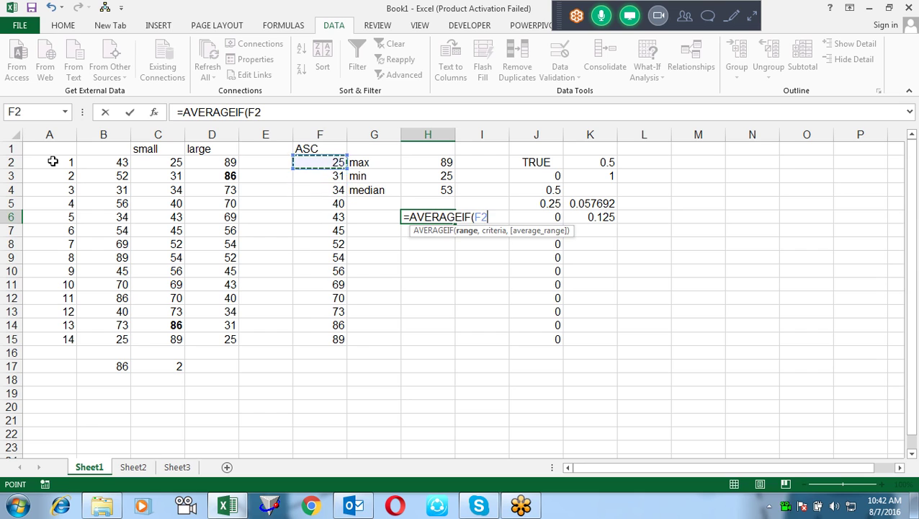
key("ctrl+shift+Down")
type(":F15,")
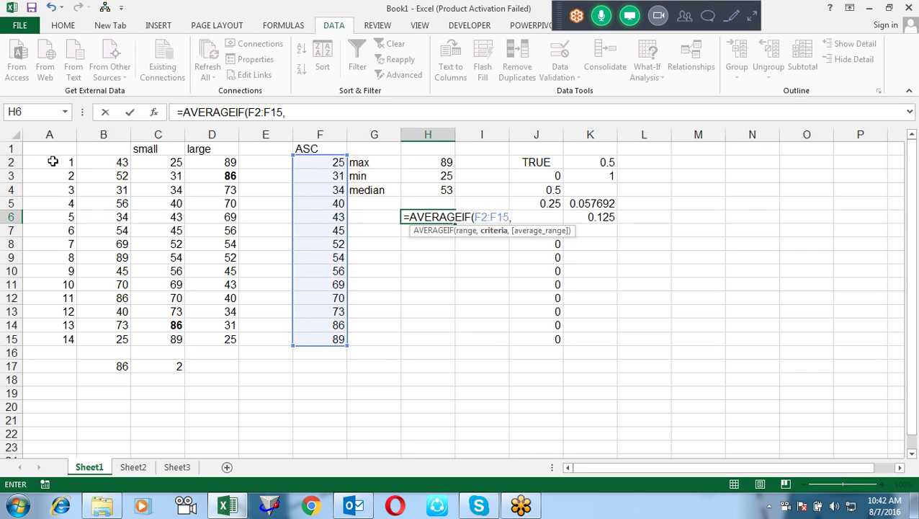
type("\">")
type("50")
type("\"")
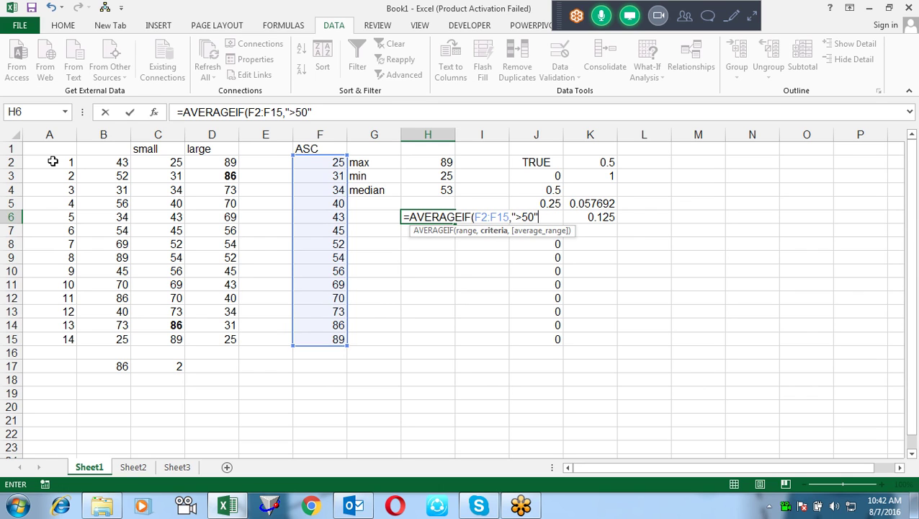
type(")")
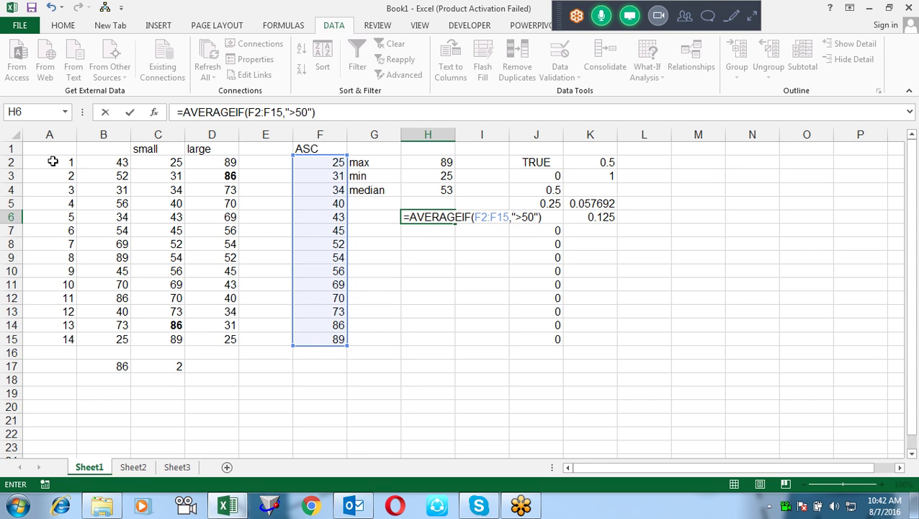
key("Return")
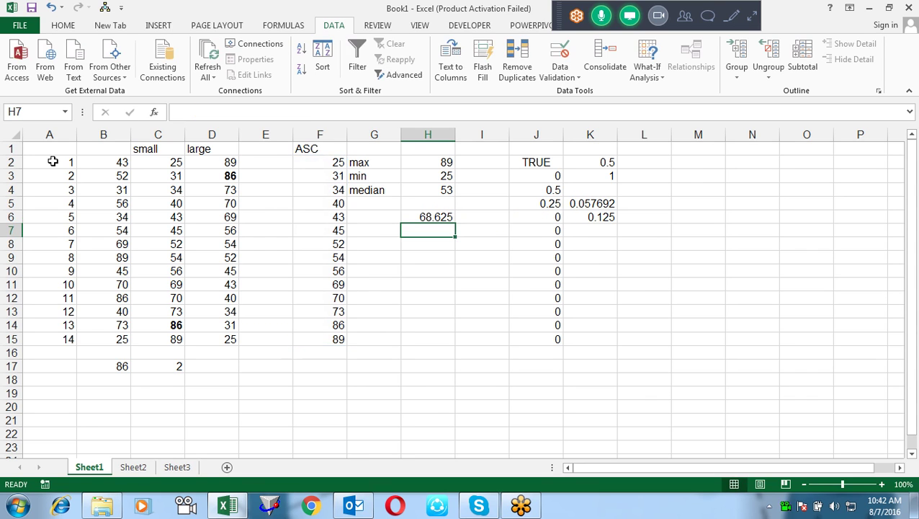
key("Up")
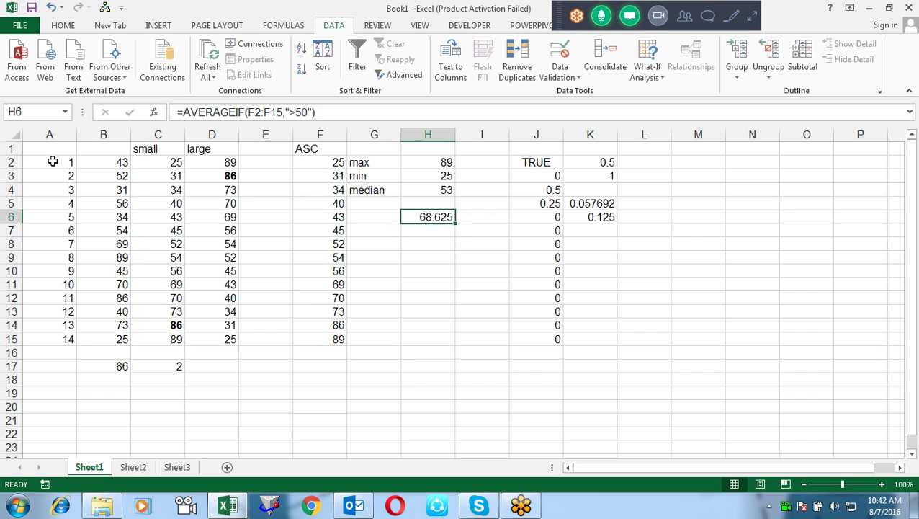
key("F2")
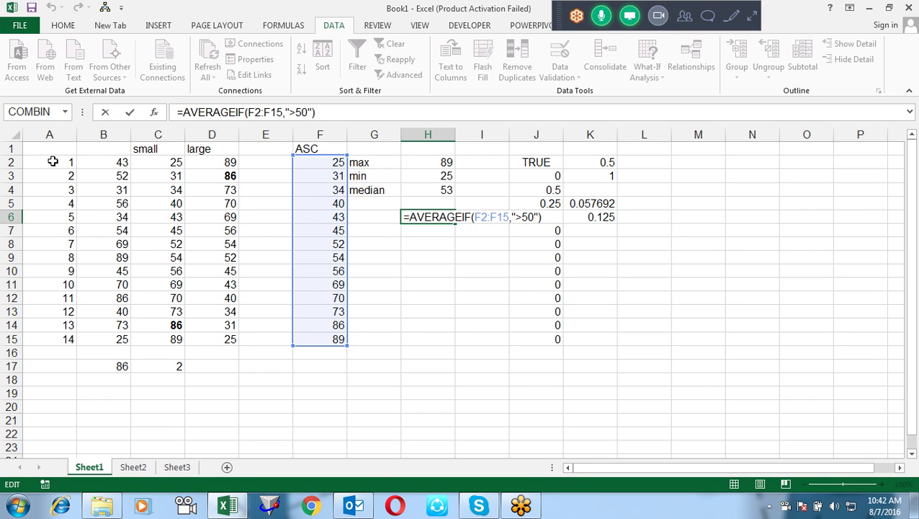
key("ctrl+Return")
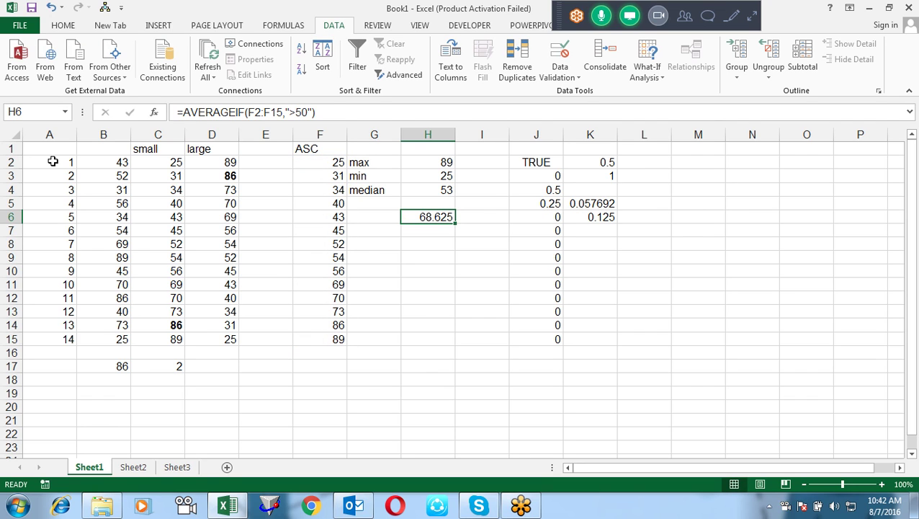
Check the >50 criteria and select F8:F15 to compare the status-bar average.
key("Right")
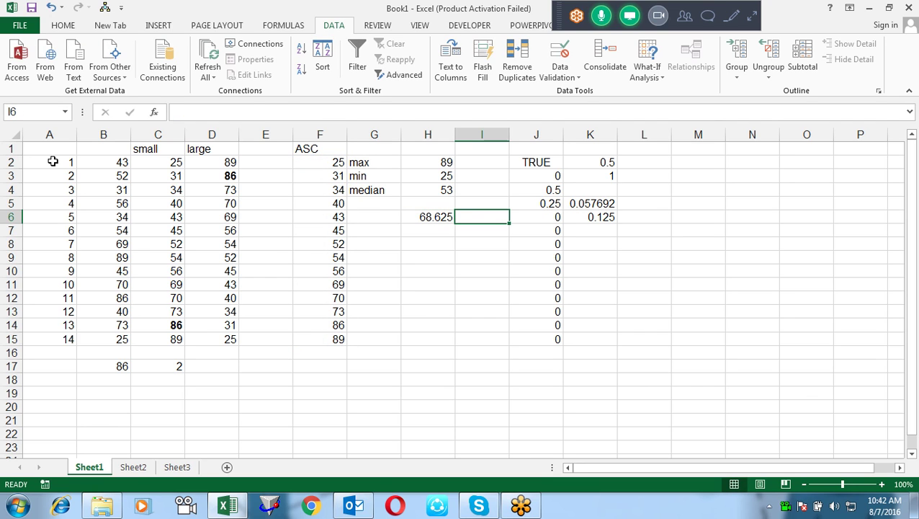
key("Left")
key("Down")
key("Down")
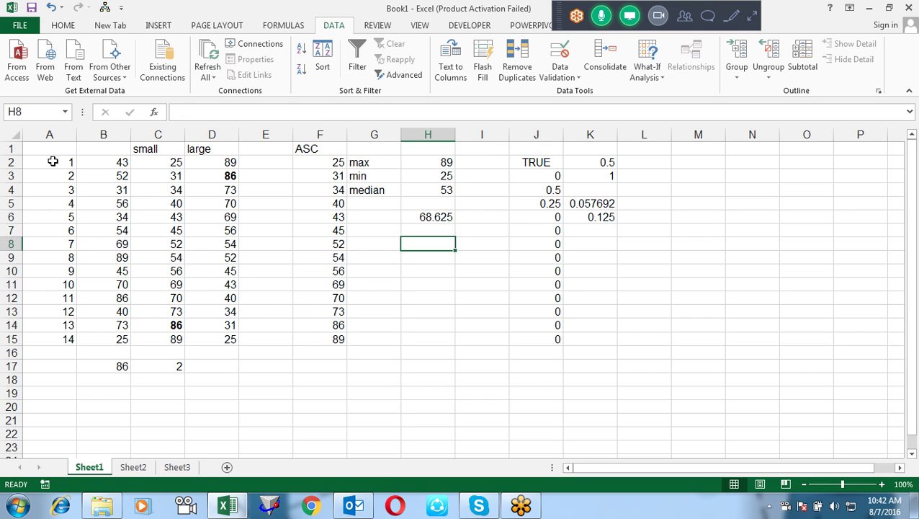
key("Up")
key("Up")
key("F2")
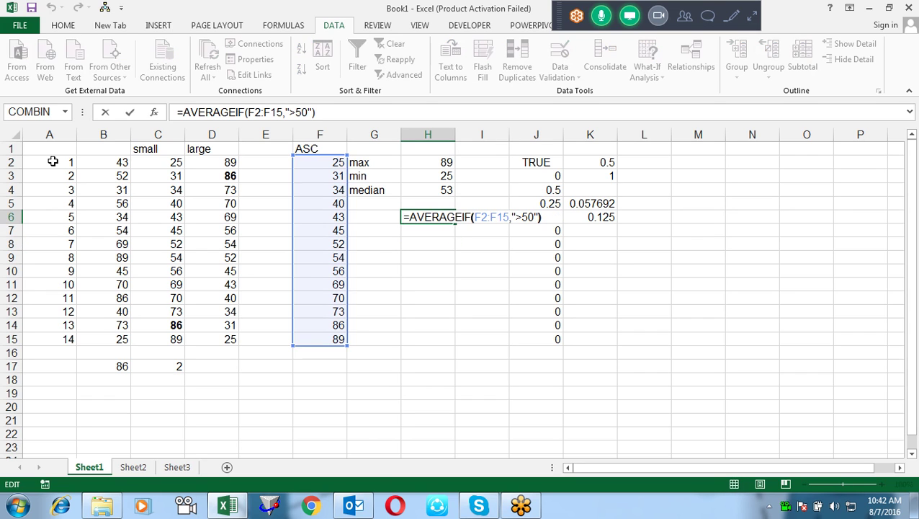
key("Left")
key("Left")
key("Left")
key("Right")
key("Right")
key("Right")
key("Right")
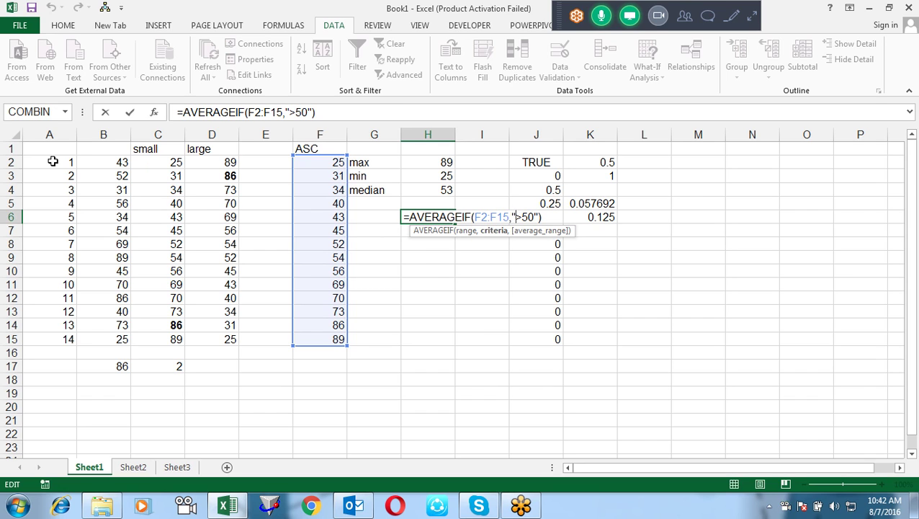
key("shift+Tab")
key("shift+Tab")
key("Down")
key("Down")
key("Down")
key("Up")
key("Up")
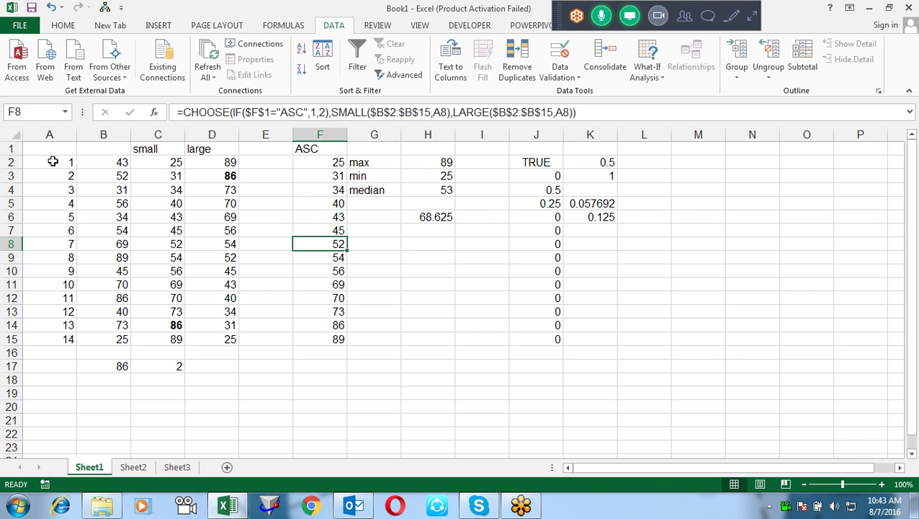
key("shift+Down")
key("shift+Down")
key("shift+Down")
key("shift+Down")
key("shift+Down")
key("shift+Down")
key("shift+Down")
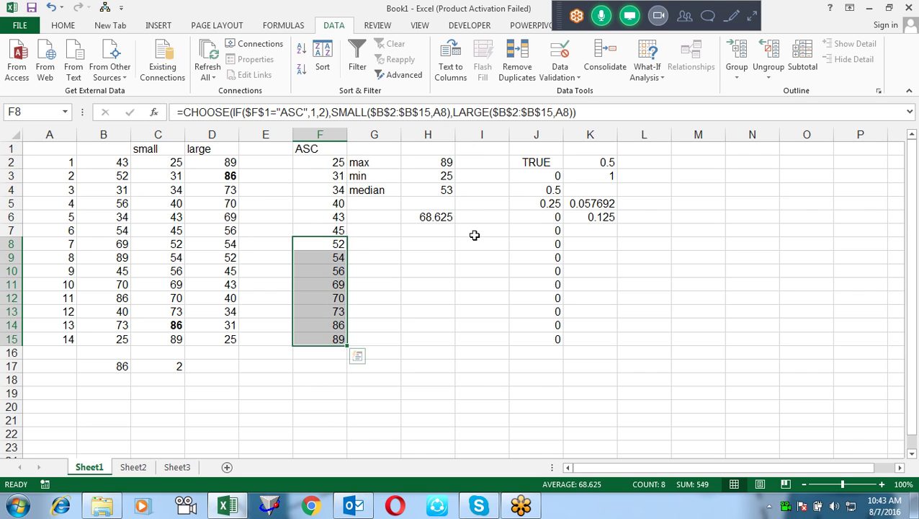
Review the H6 formula once more and move down to H8.
key("Up")
key("Right")
key("Right")
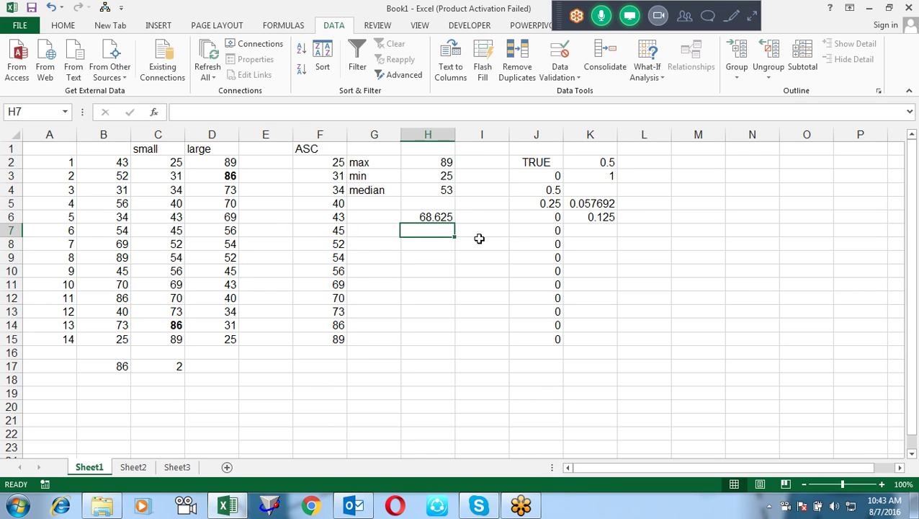
key("Up")
key("F2")
key("Return")
key("Down")
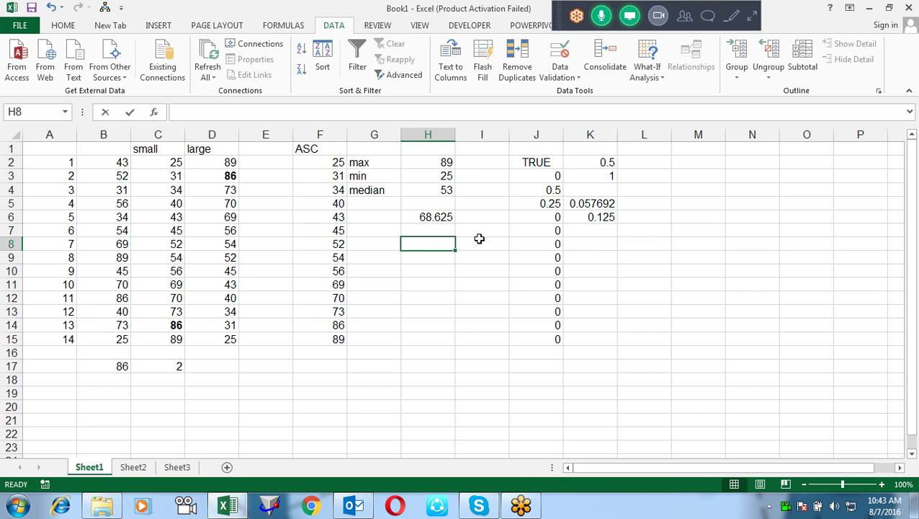
Start a CONVERT formula in H8 with 1 as the value.
type("=con")
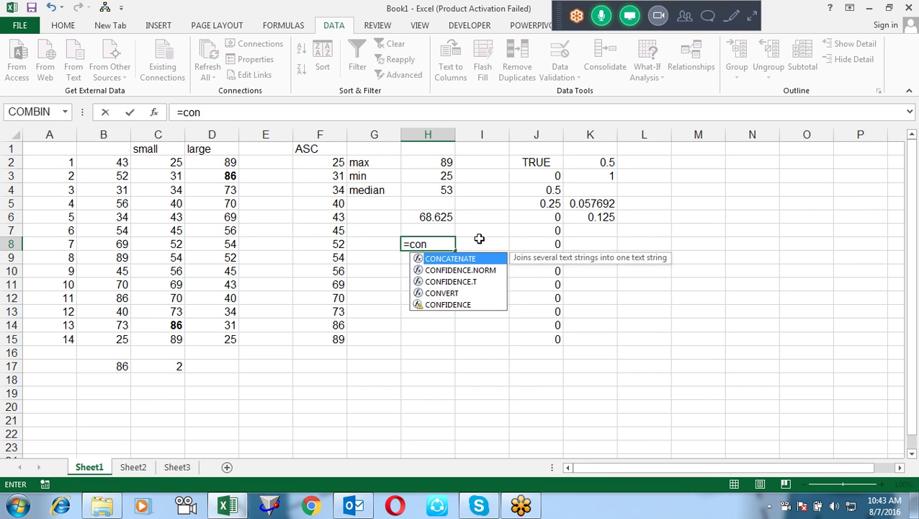
key("Down")
key("Down")
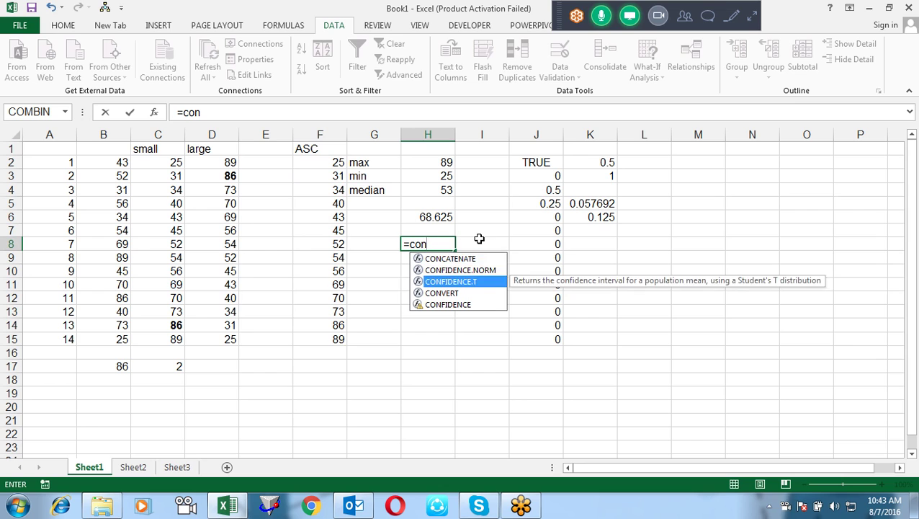
key("Down")
key("Tab")
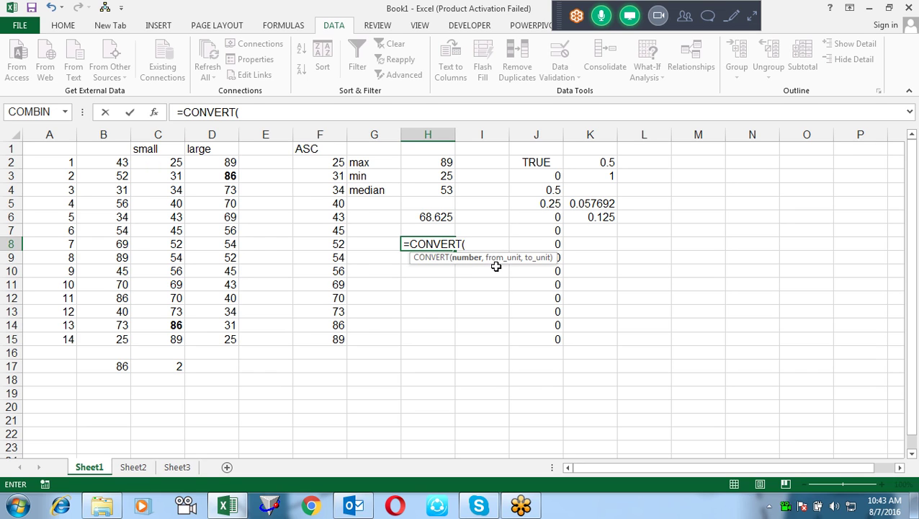
type("1,")
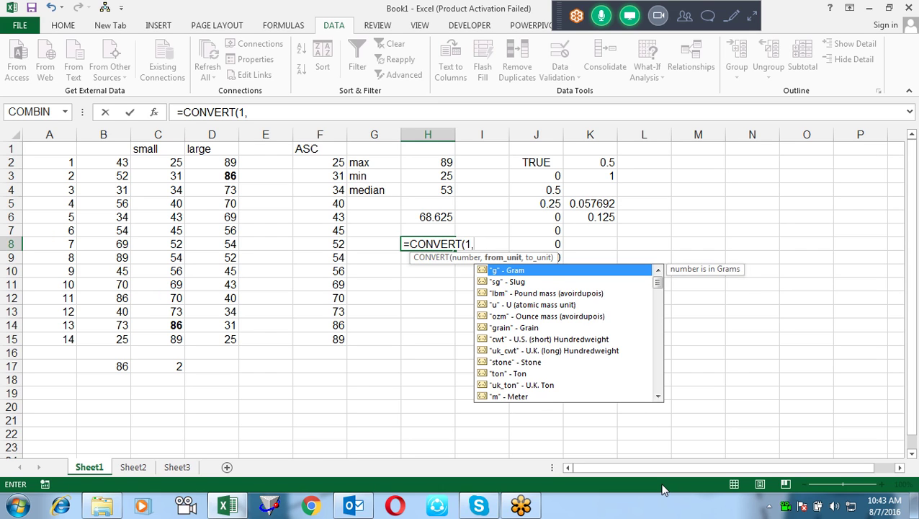
Convert from "g" to "lbm", giving 0.002205, then reopen H8 for editing.
key("Tab")
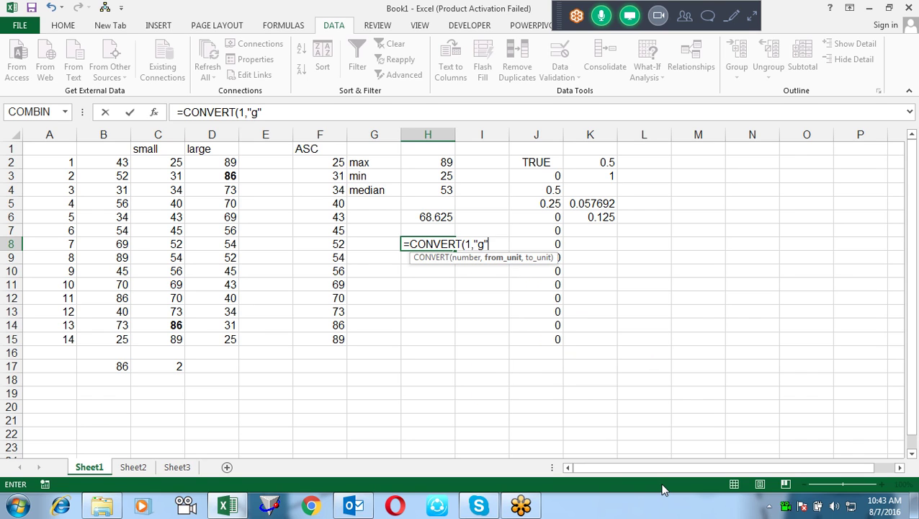
type(",")
key("Down")
key("Down")
key("Down")
key("Down")
key("Down")
key("Down")
key("Up")
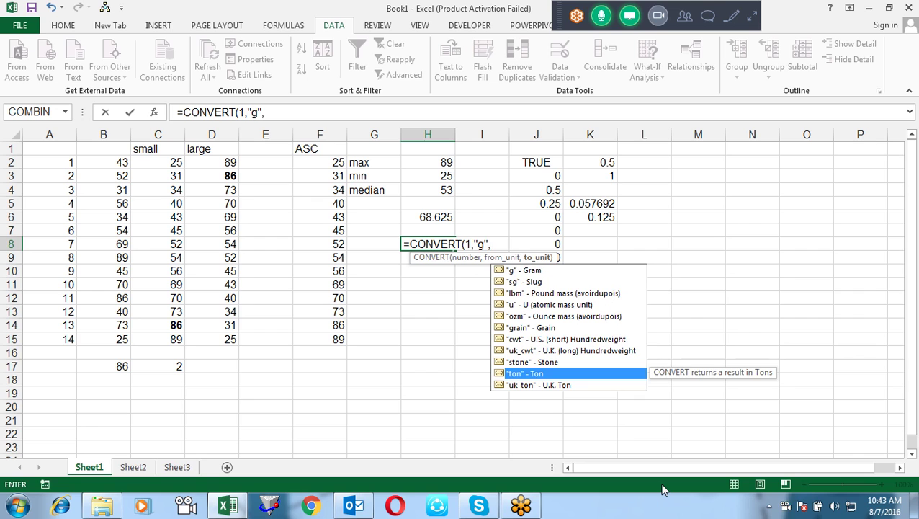
key("Page_Up")
key("Down")
key("Down")
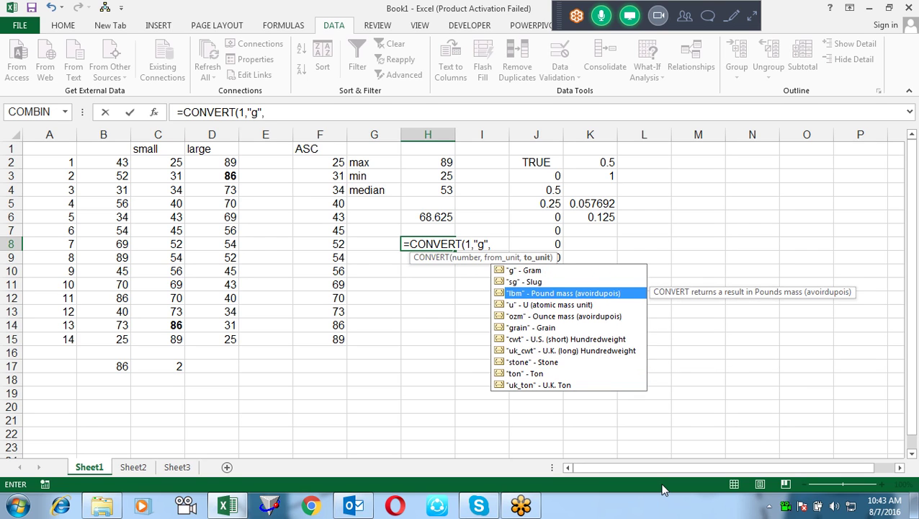
key("Tab")
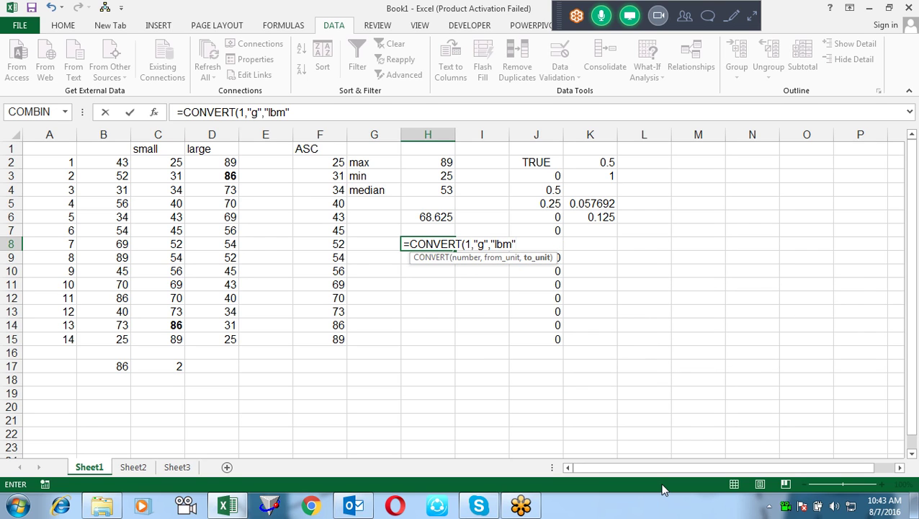
key("Return")
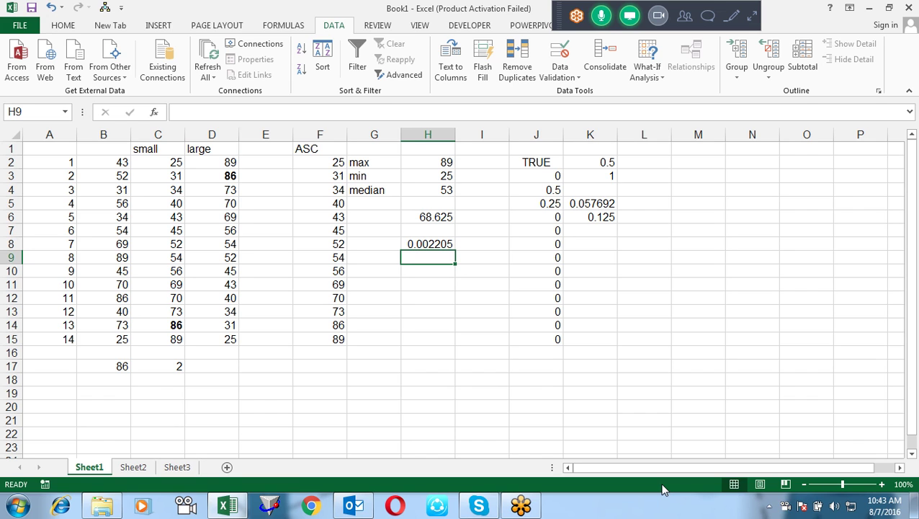
key("Up")
key("F2")
Change H8 to =CONVERT(1,"lbm","g"), giving 453.5924 grams.
key("Left")
key("Left")
key("Left")
key("Left")
key("BackSpace")
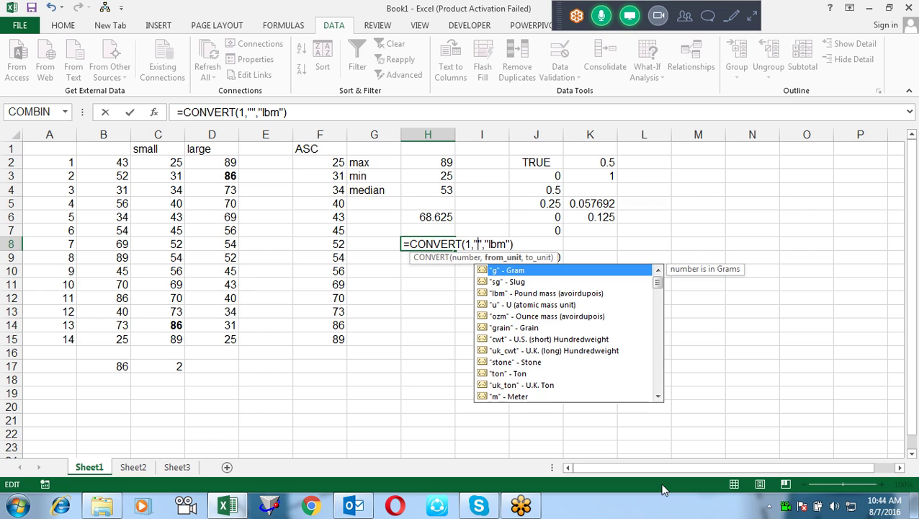
type("lbm")
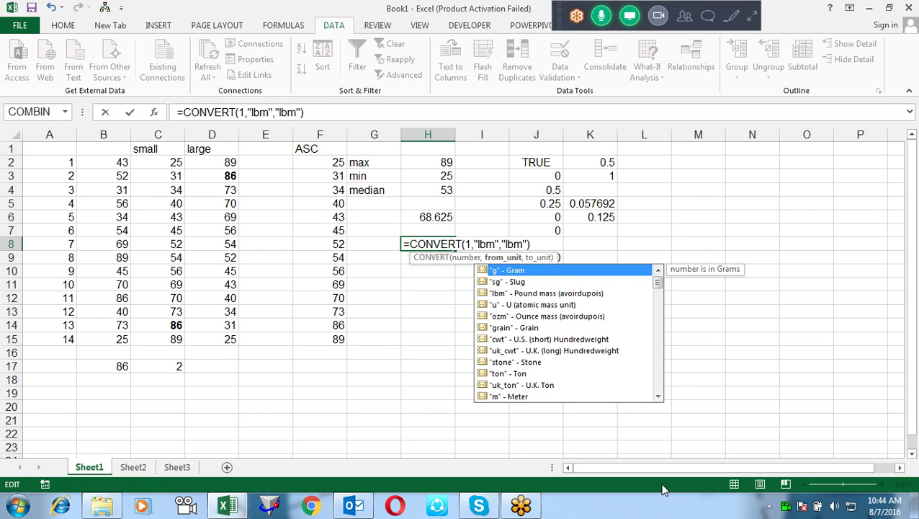
key("Right")
key("Right")
key("Right")
key("Right")
key("Right")
key("Right")
key("BackSpace")
key("BackSpace")
key("BackSpace")
type("g")
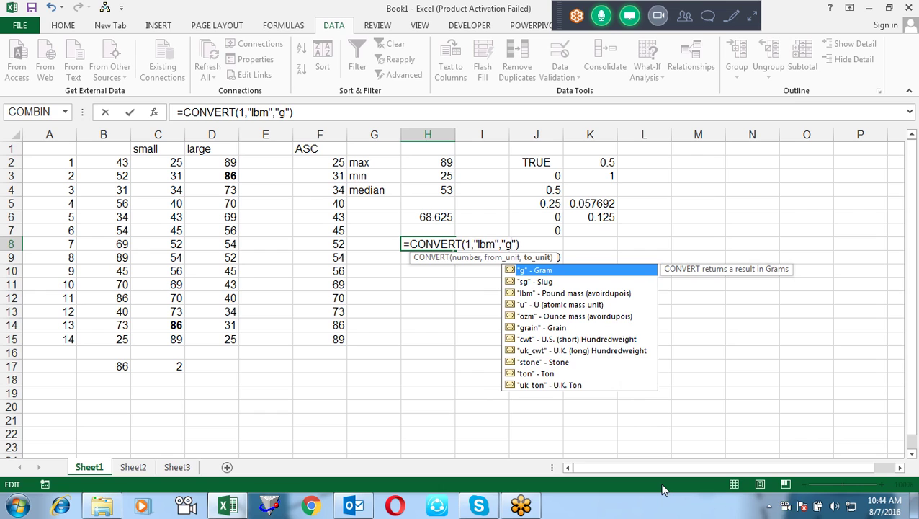
key("Return")
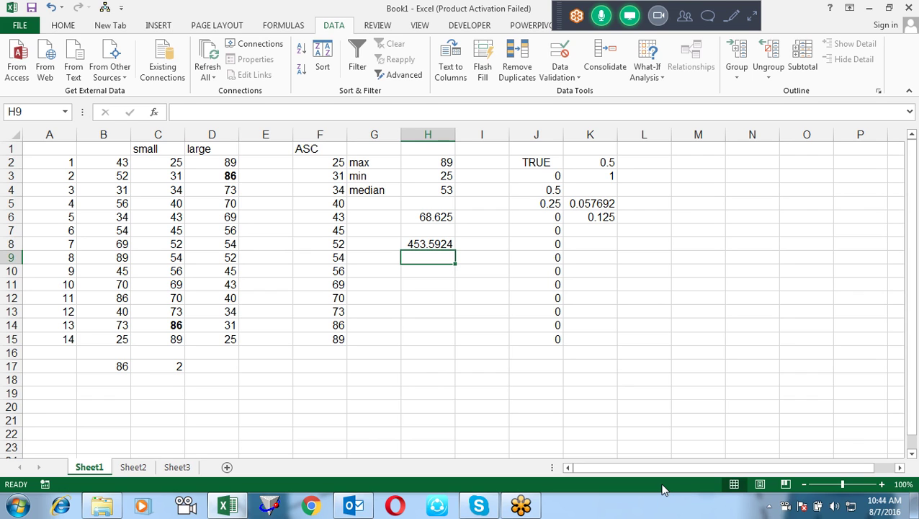
Start another CONVERT formula in H9.
type("=con")
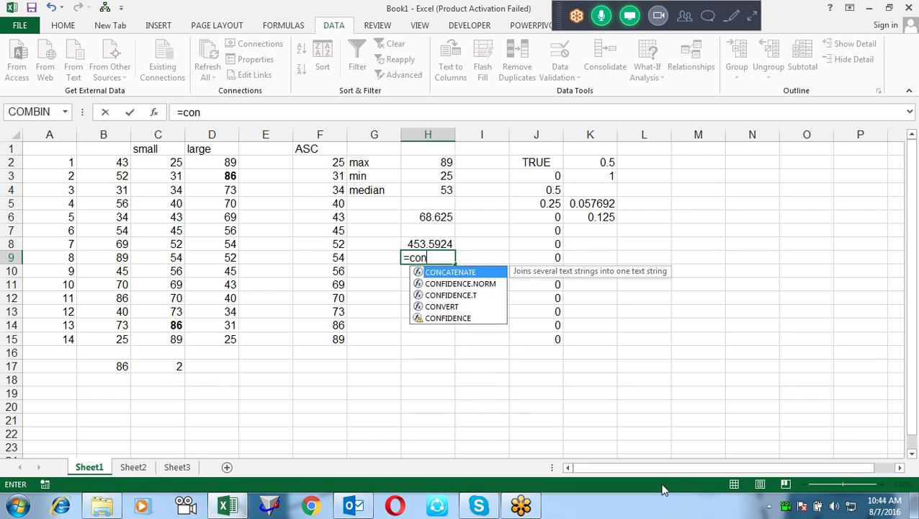
key("Down")
key("Down")
key("Down")
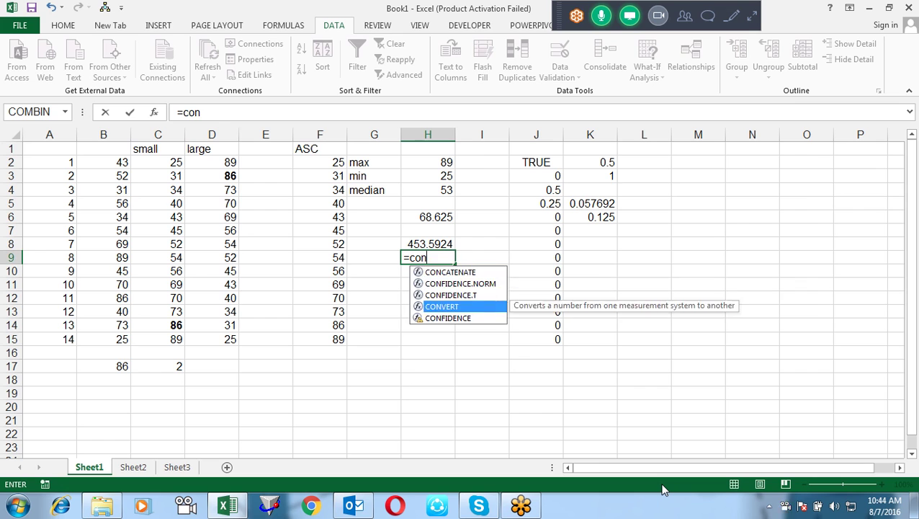
key("Tab")
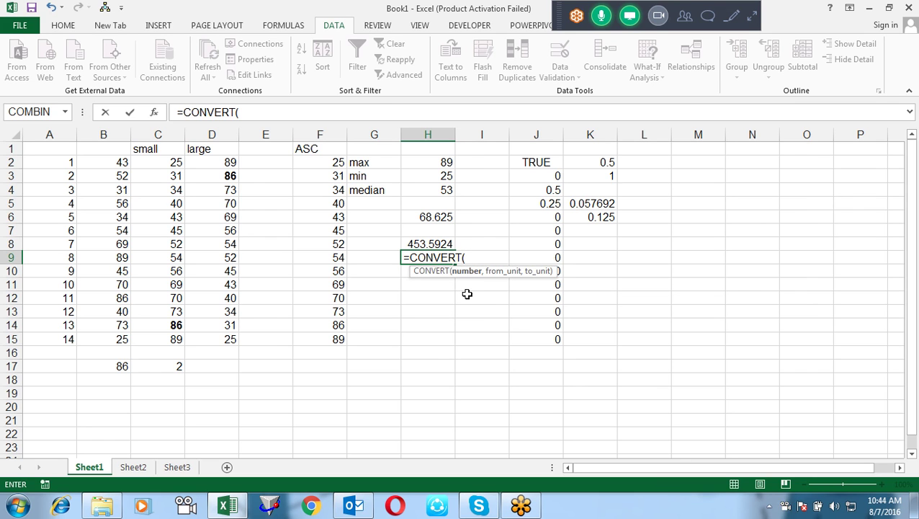
left_click(422, 274)
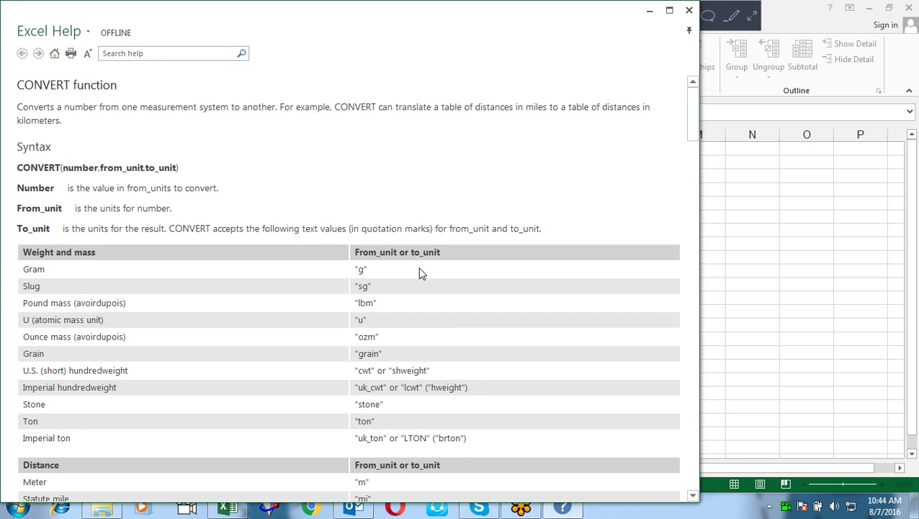
left_click(289, 270)
scroll(291, 274, "down", 1)
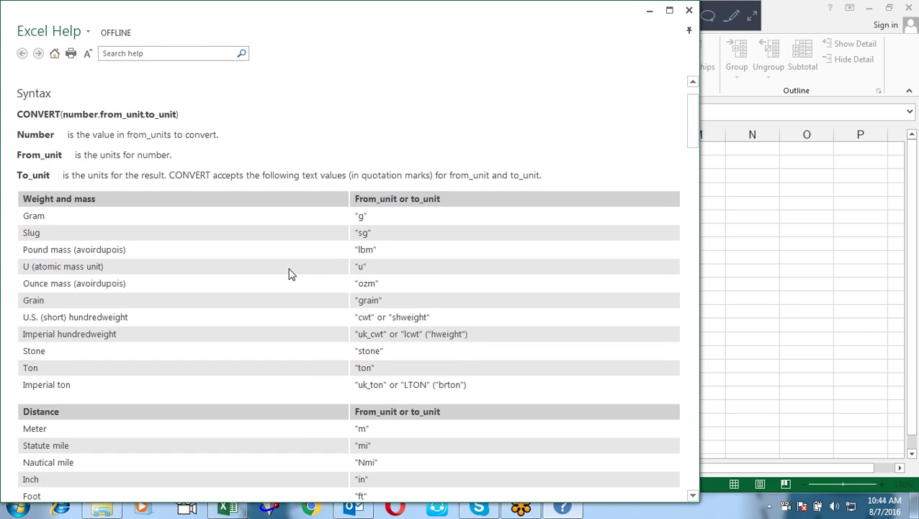
scroll(291, 273, "down", 3)
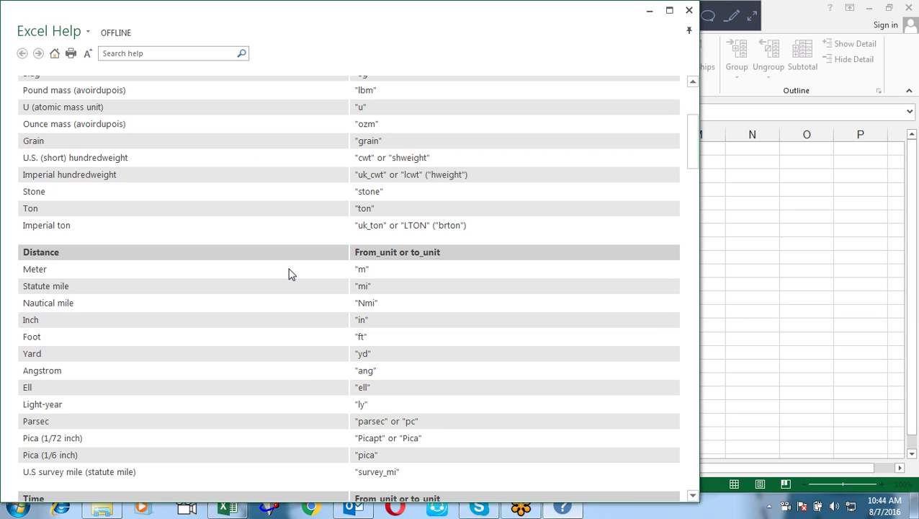
scroll(291, 273, "down", 1)
scroll(292, 274, "down", 1)
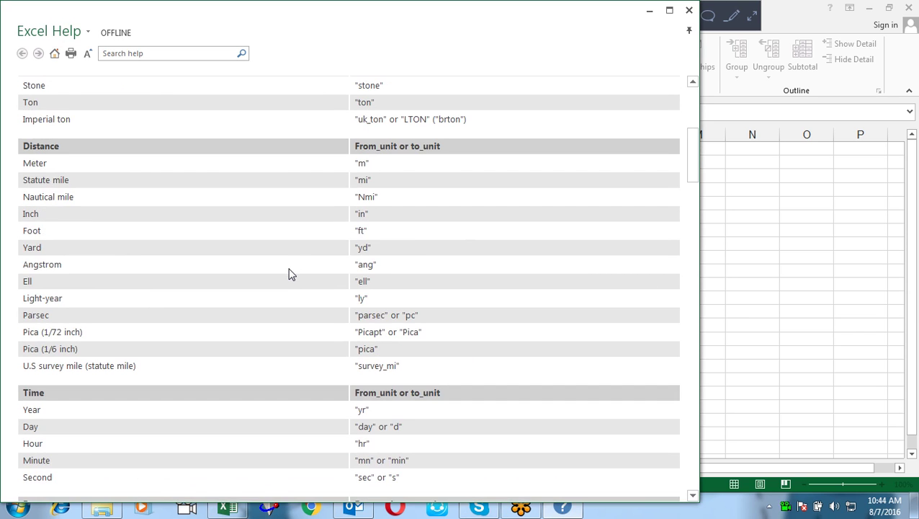
scroll(291, 274, "down", 4)
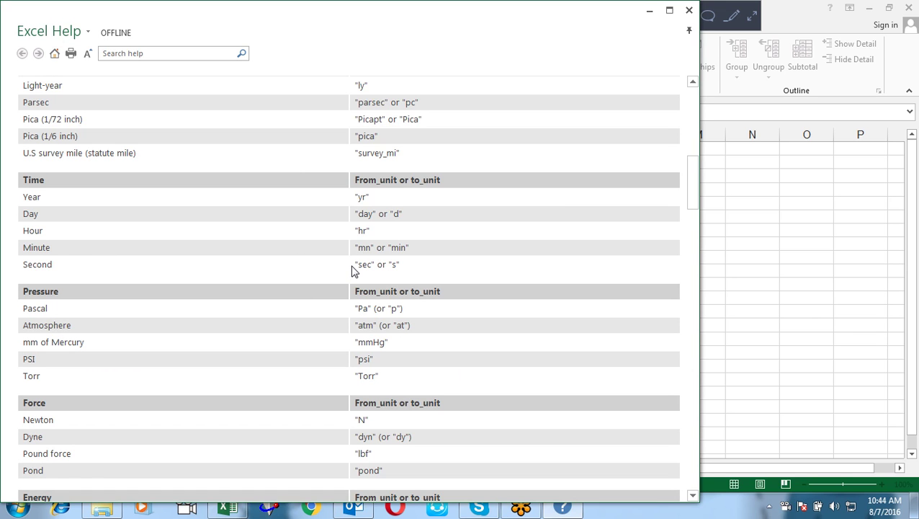
scroll(353, 271, "down", 3)
scroll(353, 271, "down", 2)
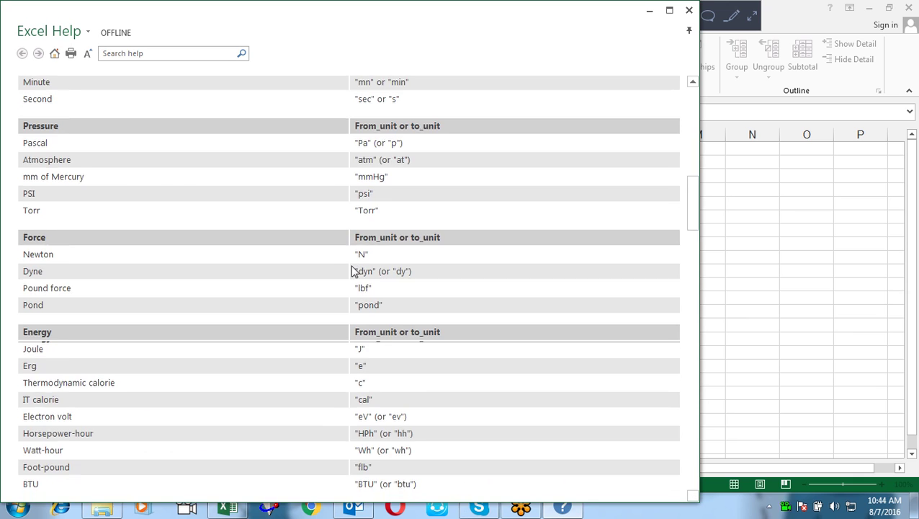
scroll(353, 270, "down", 3)
scroll(353, 270, "down", 1)
scroll(353, 270, "down", 2)
scroll(353, 271, "down", 3)
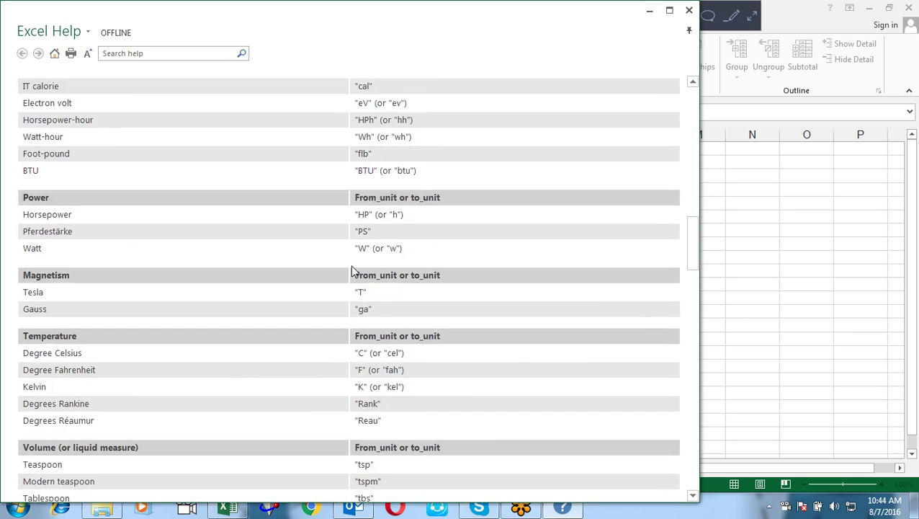
scroll(353, 270, "down", 2)
scroll(353, 271, "down", 1)
scroll(353, 270, "up", 2)
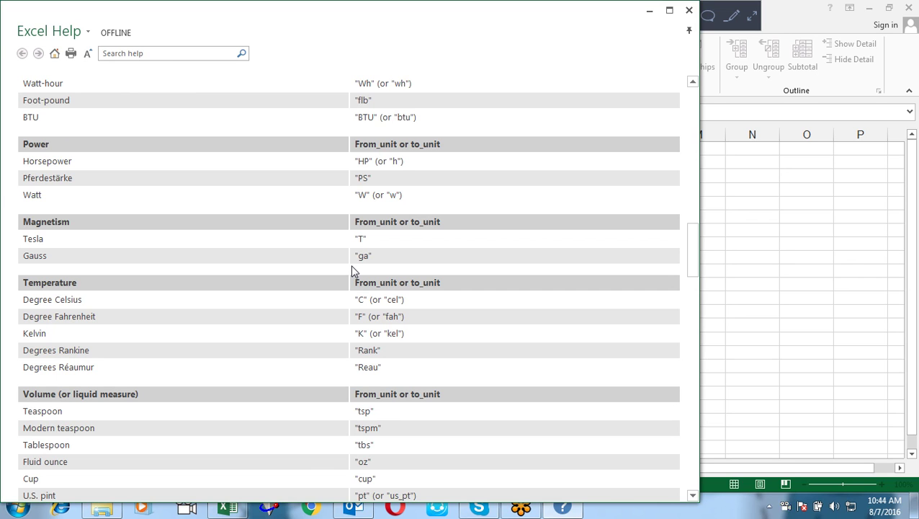
scroll(353, 271, "down", 2)
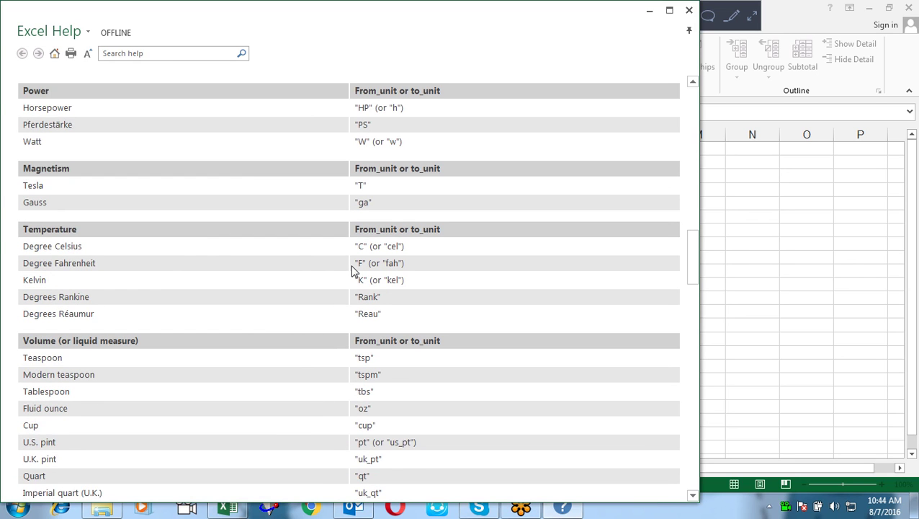
scroll(353, 270, "down", 2)
scroll(353, 270, "down", 4)
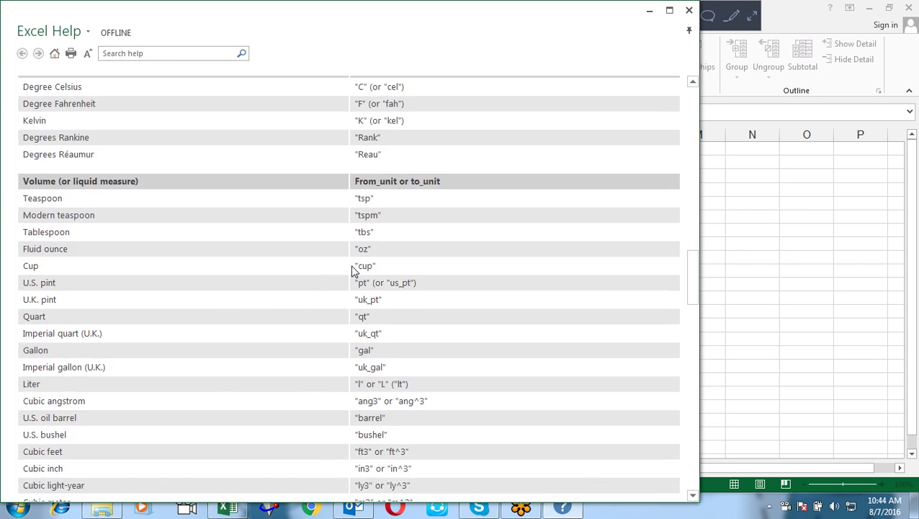
scroll(353, 270, "down", 2)
scroll(353, 270, "down", 2)
scroll(353, 270, "down", 7)
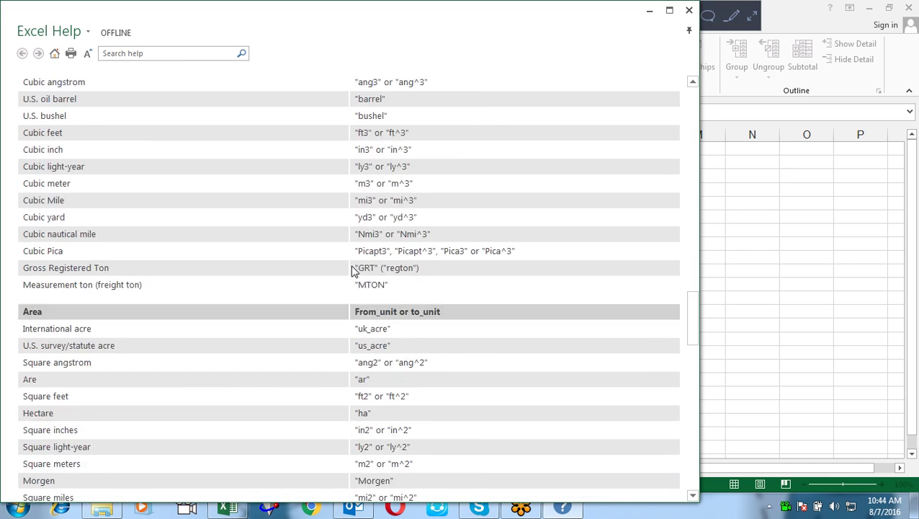
scroll(353, 271, "down", 2)
scroll(353, 270, "down", 3)
scroll(353, 270, "down", 1)
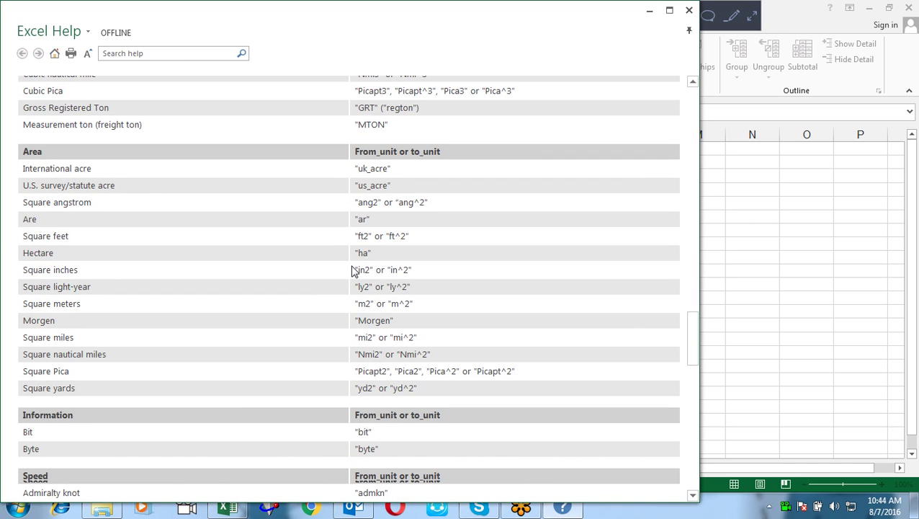
scroll(353, 270, "down", 2)
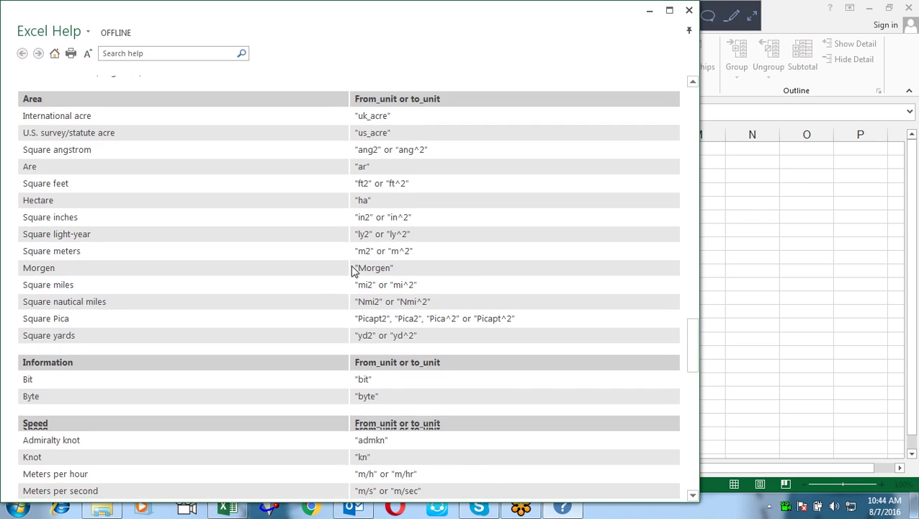
scroll(353, 270, "down", 6)
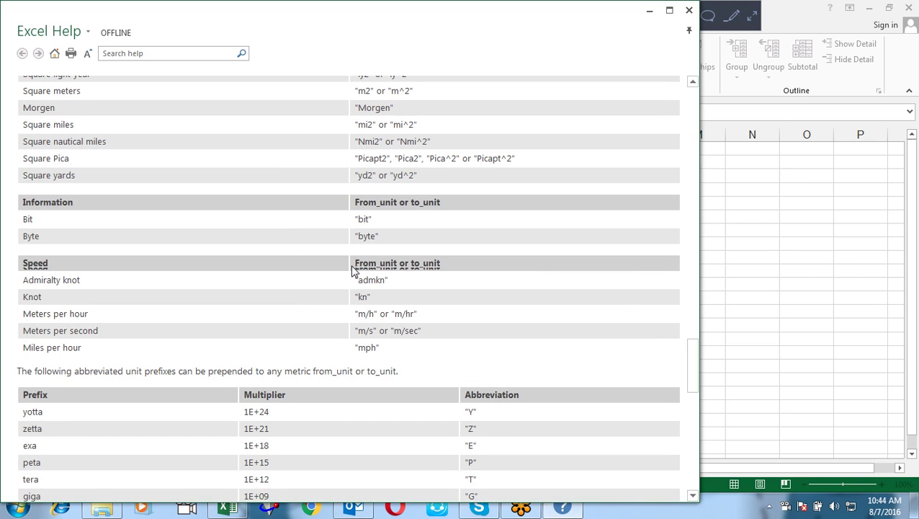
scroll(353, 270, "down", 3)
scroll(353, 268, "down", 1)
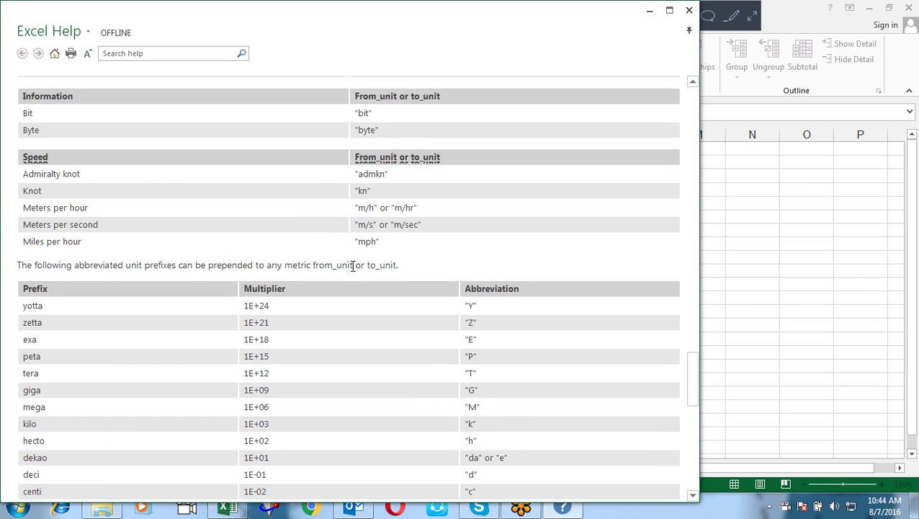
scroll(353, 268, "down", 2)
scroll(354, 271, "down", 2)
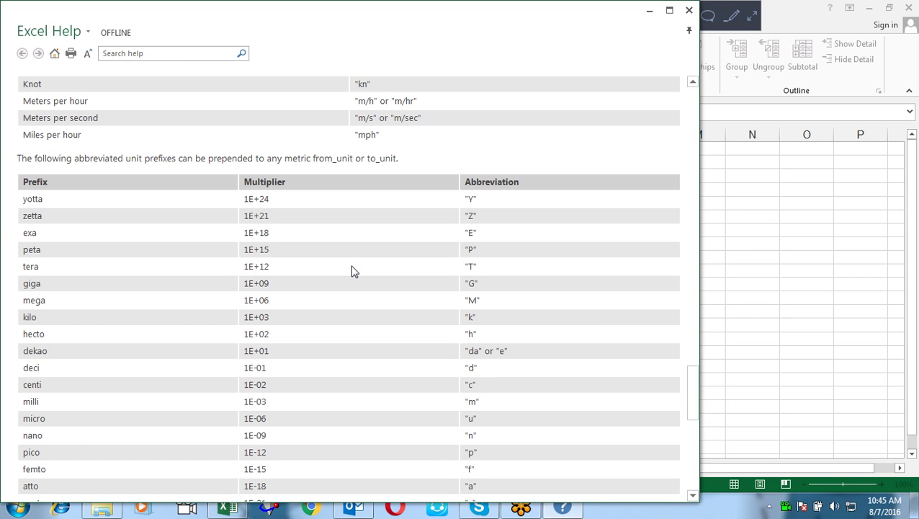
scroll(353, 271, "down", 2)
scroll(353, 271, "down", 15)
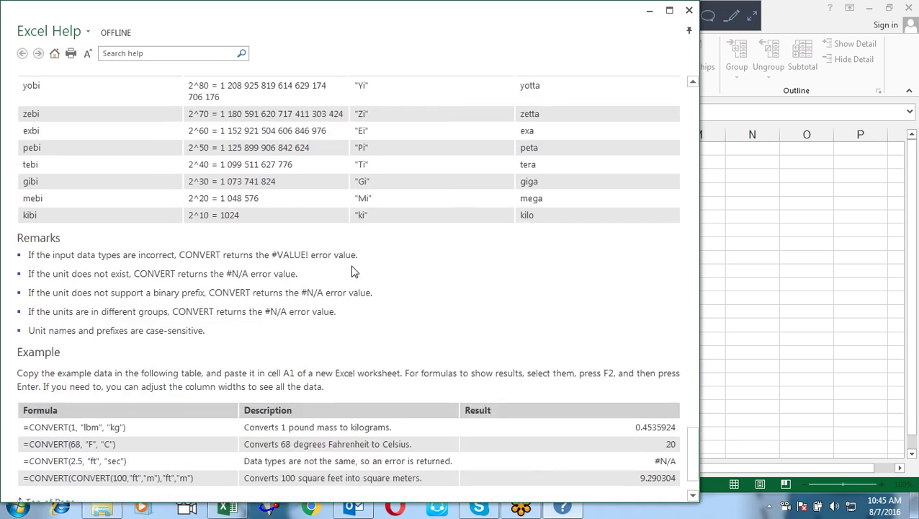
scroll(353, 271, "up", 4)
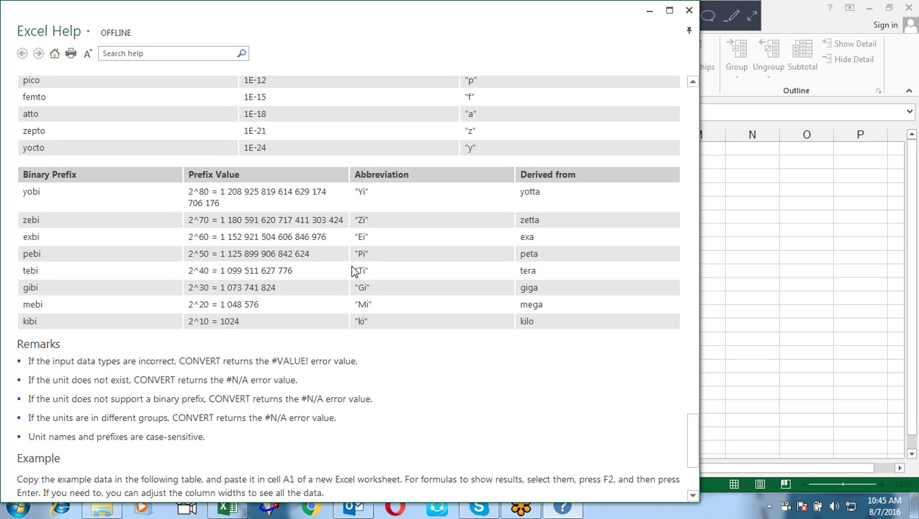
scroll(353, 271, "down", 4)
scroll(353, 271, "down", 3)
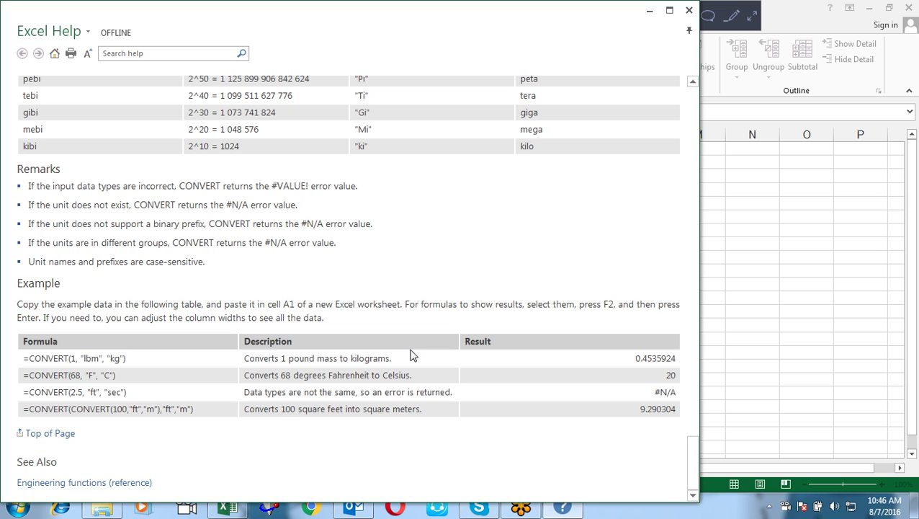
Close the CONVERT help, cancel the H9 formula, and open More Functions > Information on Sheet2.
left_click(690, 12)
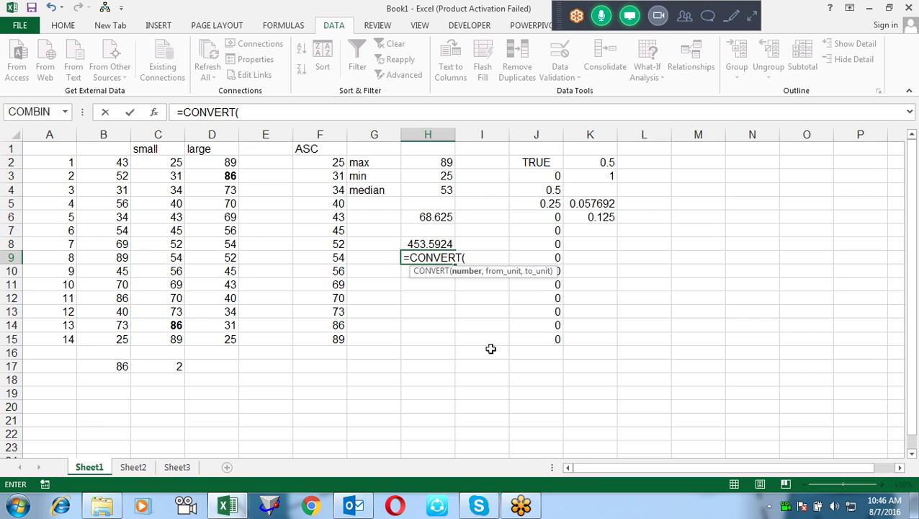
key("Escape")
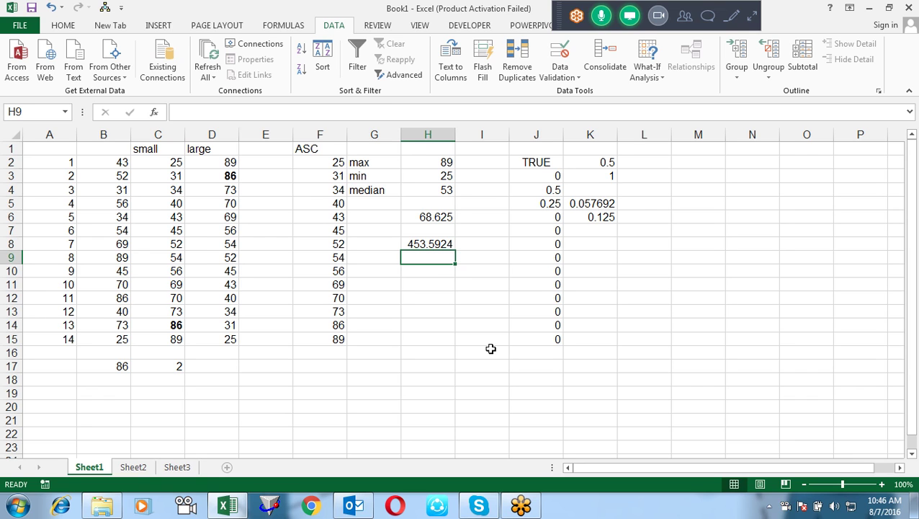
left_click(132, 469)
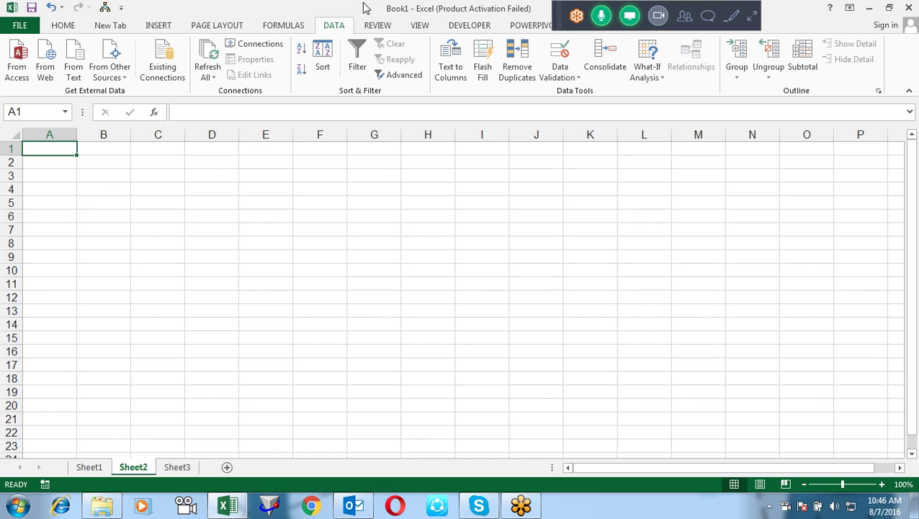
left_click(267, 27)
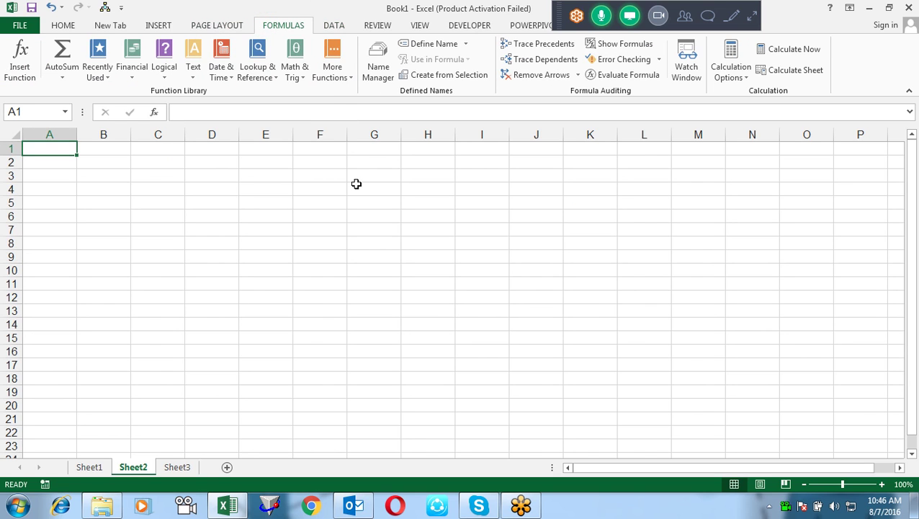
left_click(348, 80)
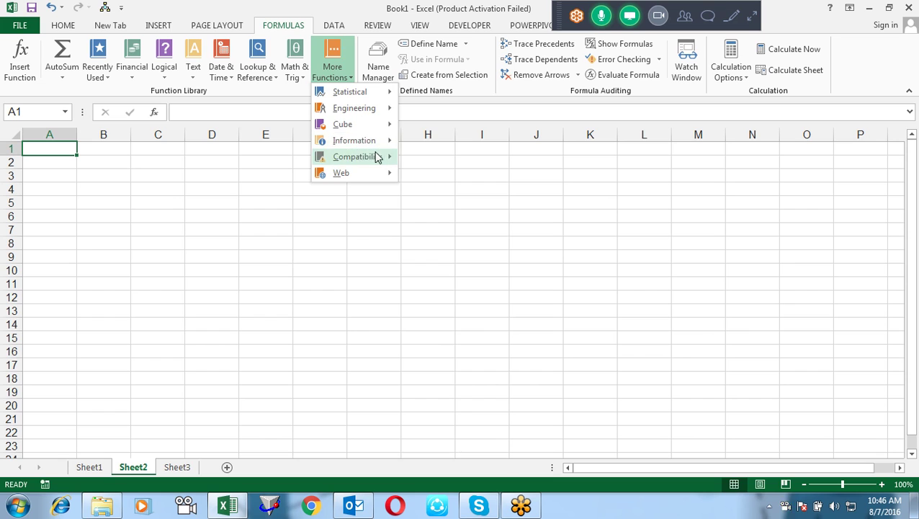
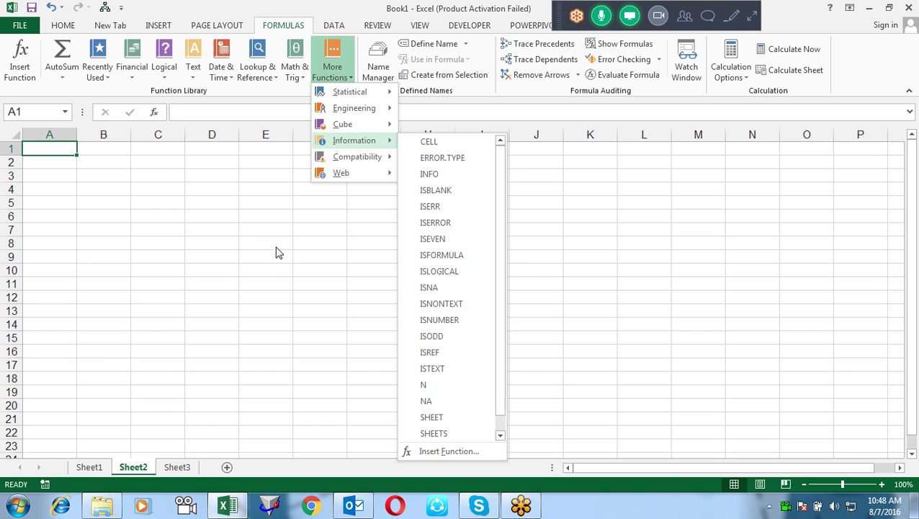
Enter =CELL("address",E1) in A1 so it returns $E$1.
left_click(224, 246)
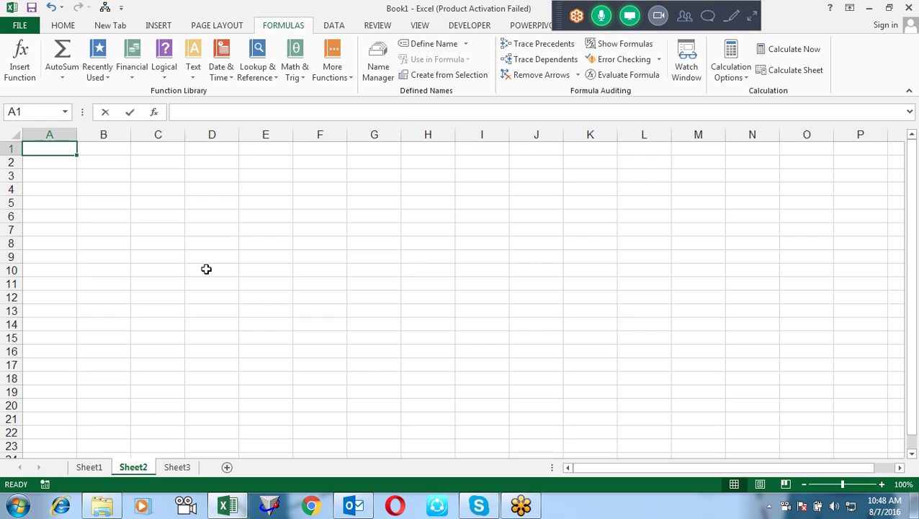
type("=cel")
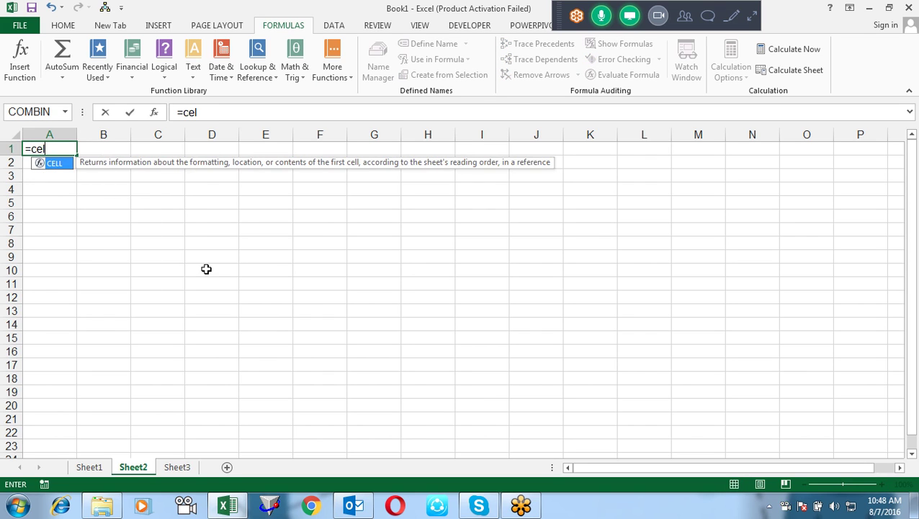
key("Tab")
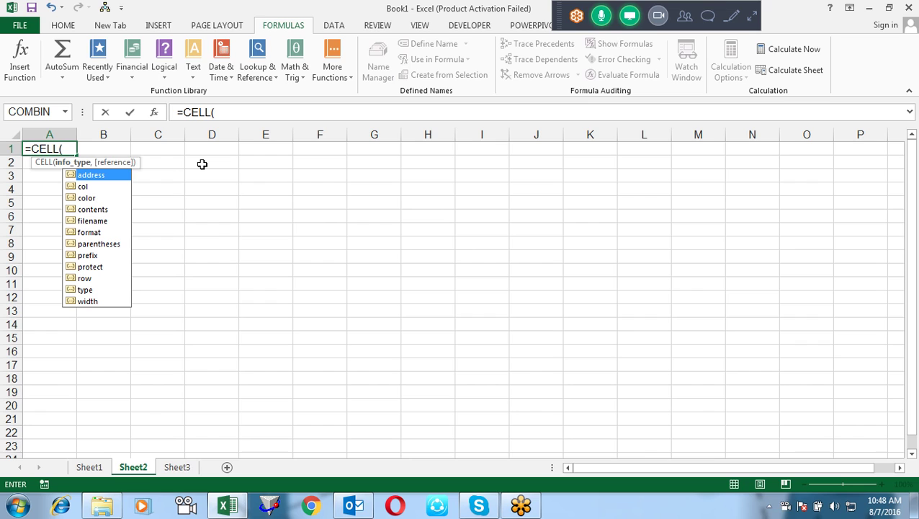
double_click(117, 180)
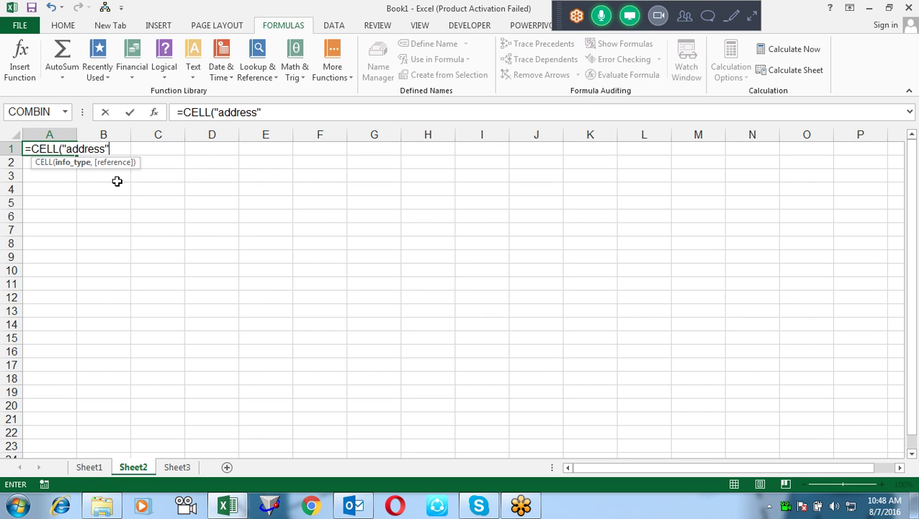
type(",")
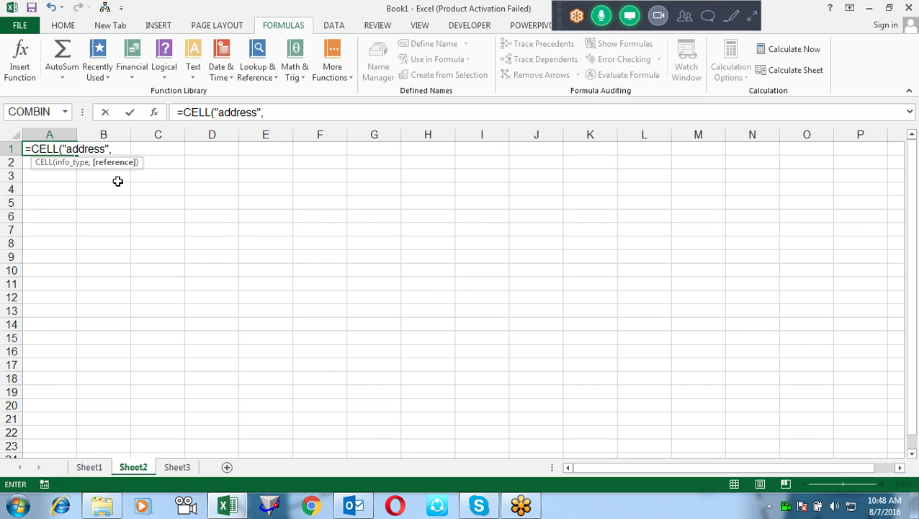
left_click(254, 150)
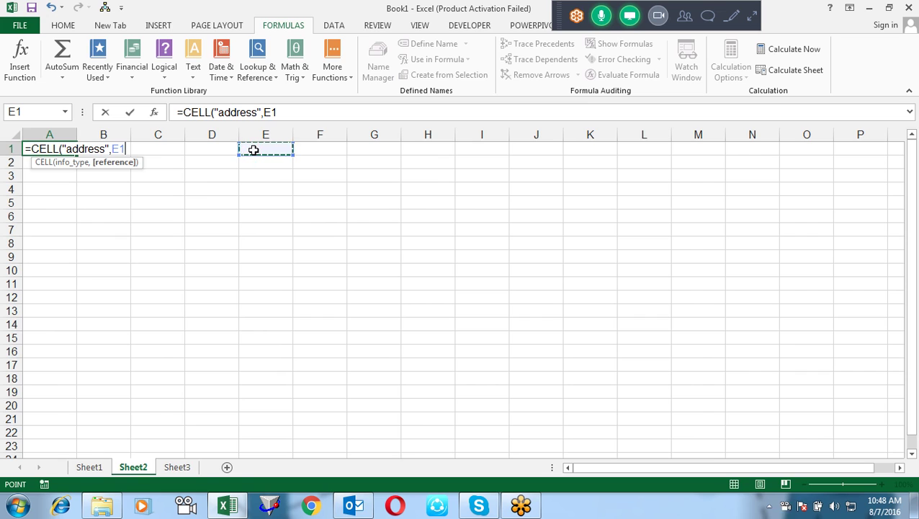
key("Return")
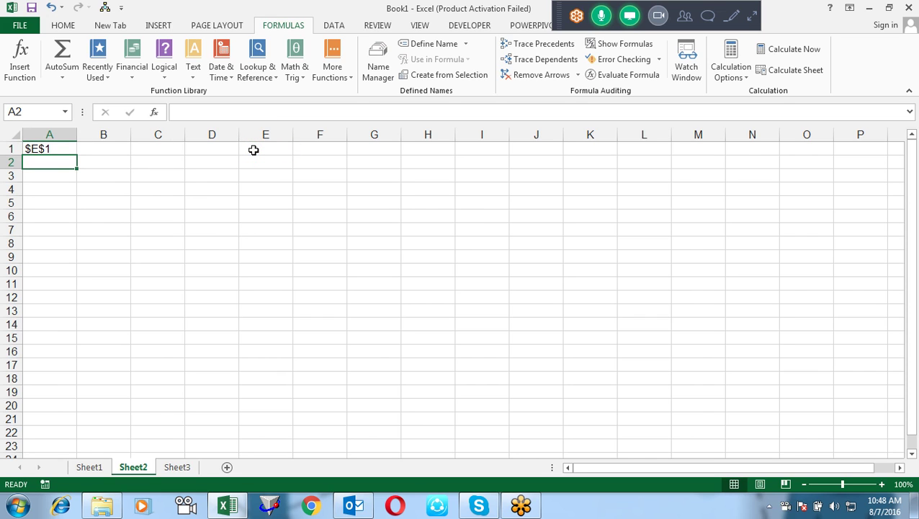
Edit A1's formula to =CELL("address"), removing the E1 reference.
key("Up")
key("F2")
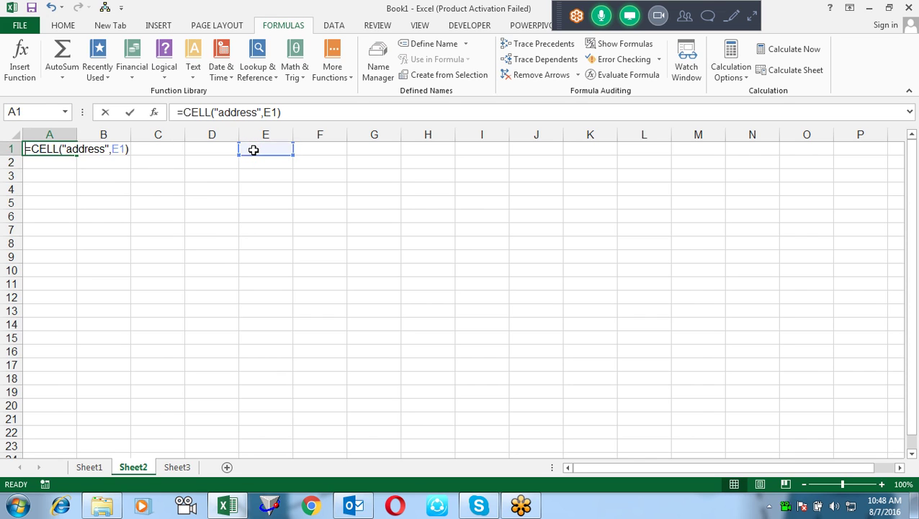
key("Left")
key("BackSpace")
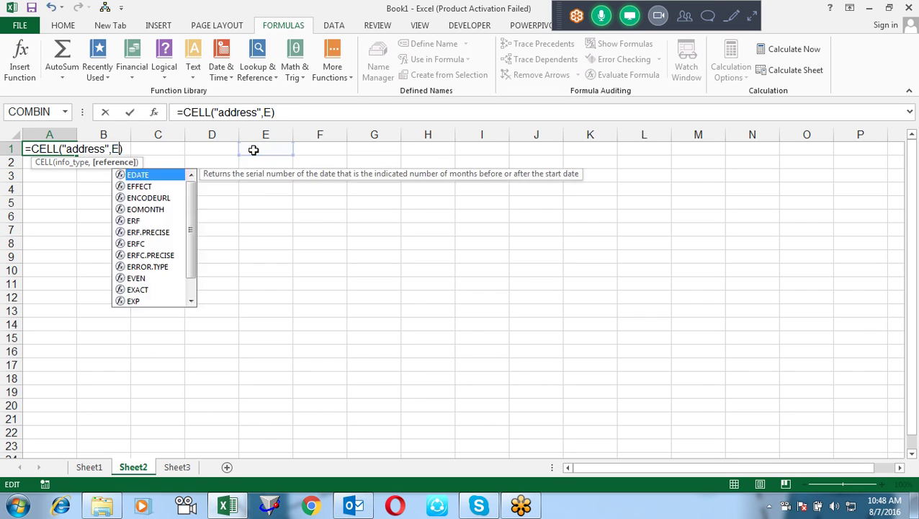
key("BackSpace")
key("BackSpace")
key("Return")
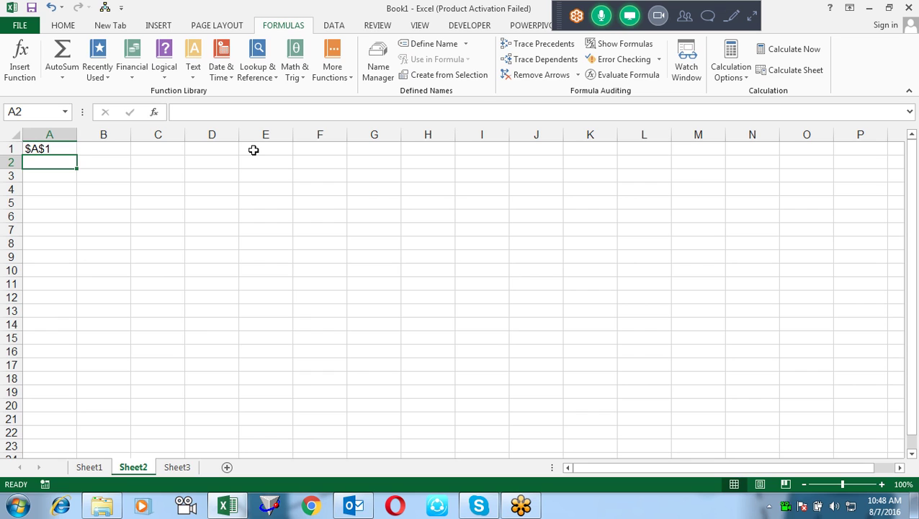
Enter =CELL("col") in A2 to return the column number.
type("=cell")
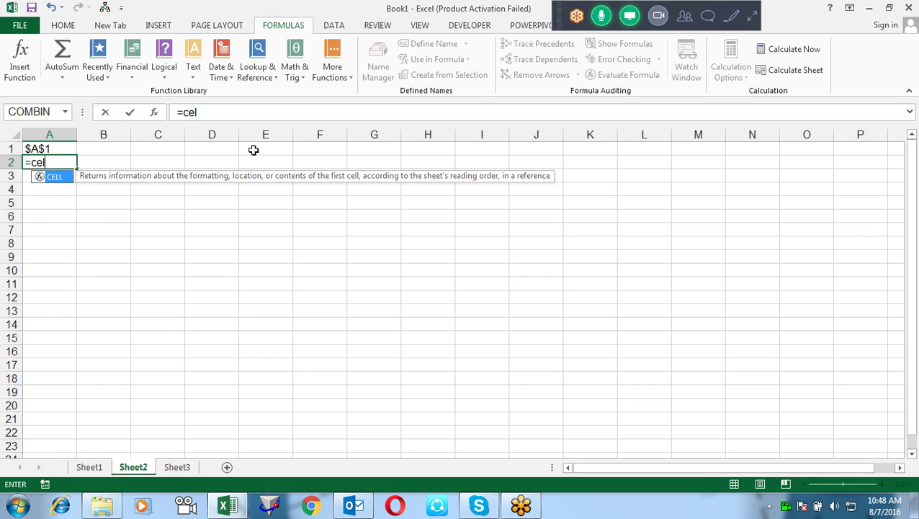
key("Tab")
key("Down")
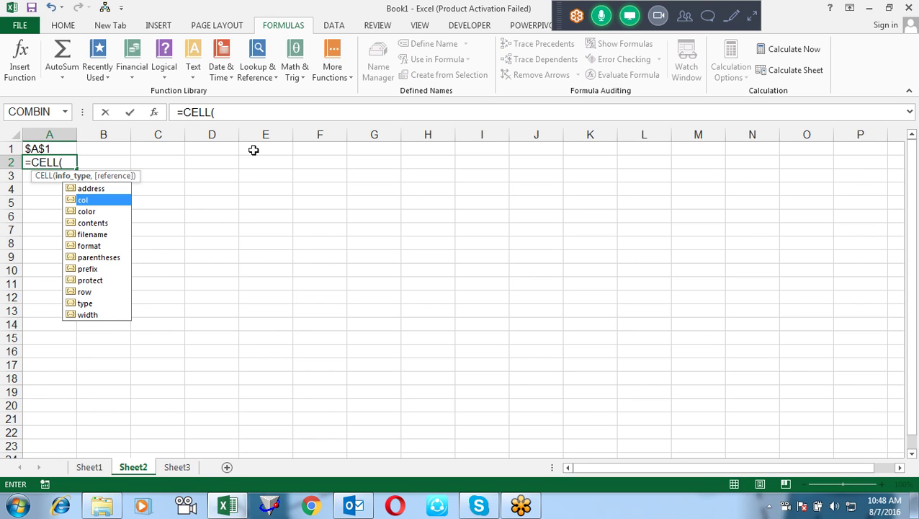
key("Tab")
key("Return")
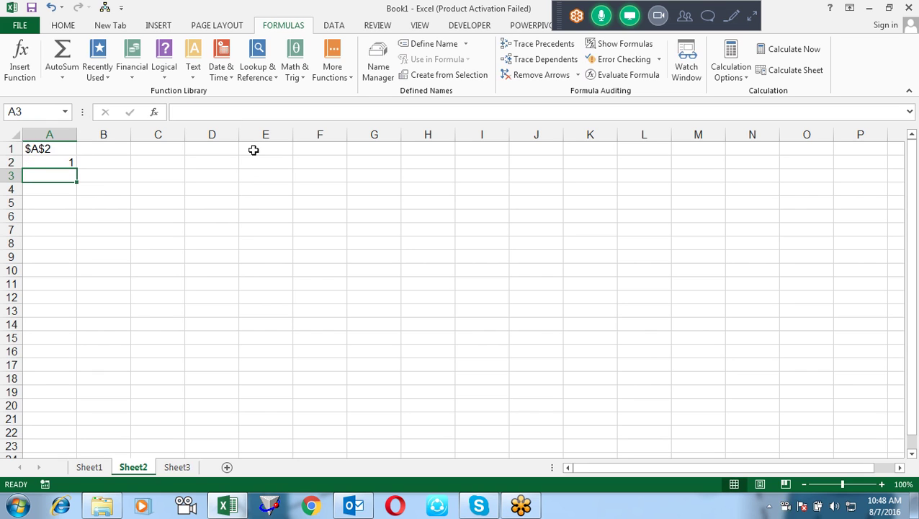
Enter =CELL("color",C1) in A3, then select C1.
type("=")
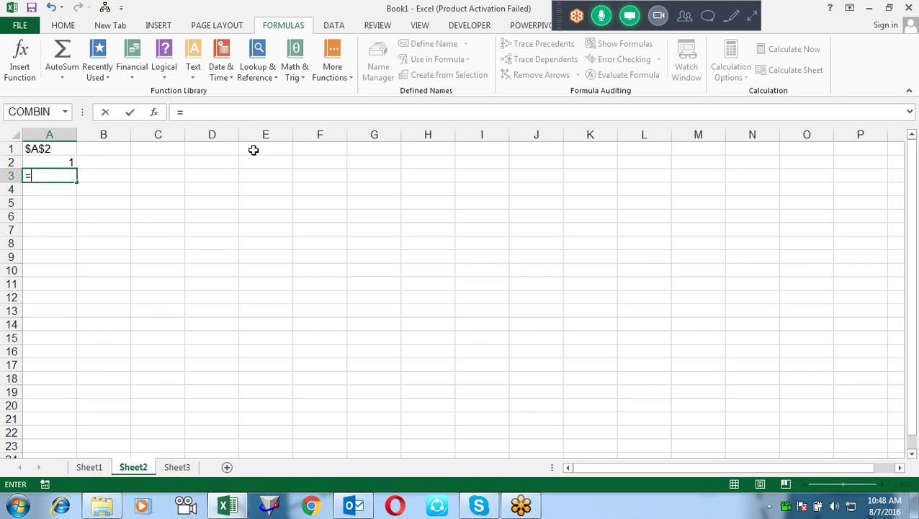
type("cel")
key("Tab")
key("Down")
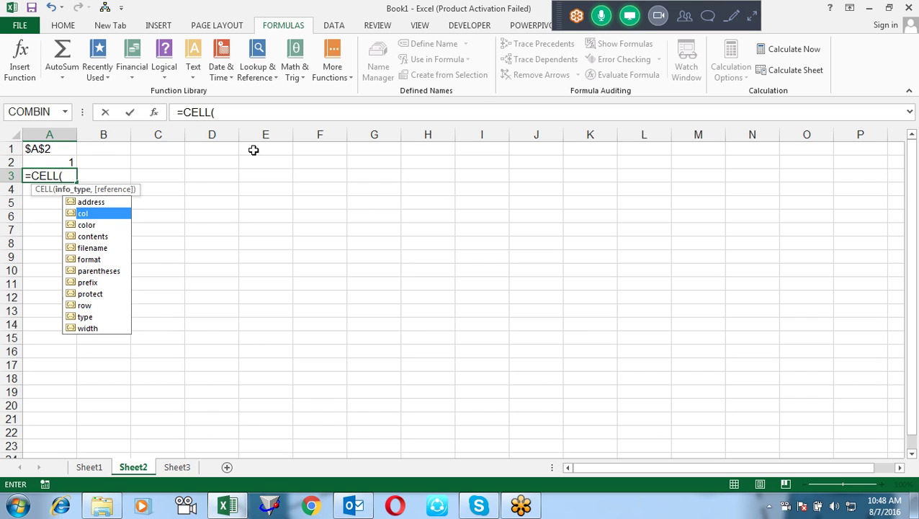
key("Down")
key("Tab")
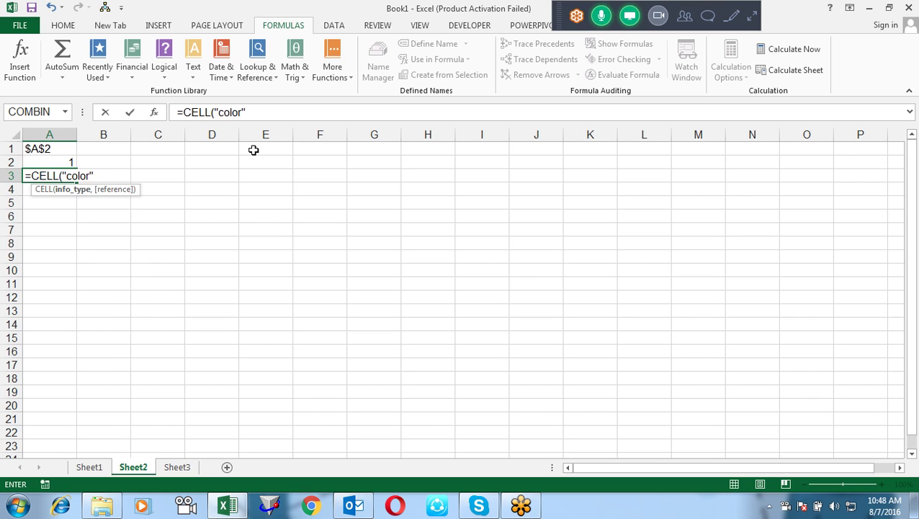
type(",")
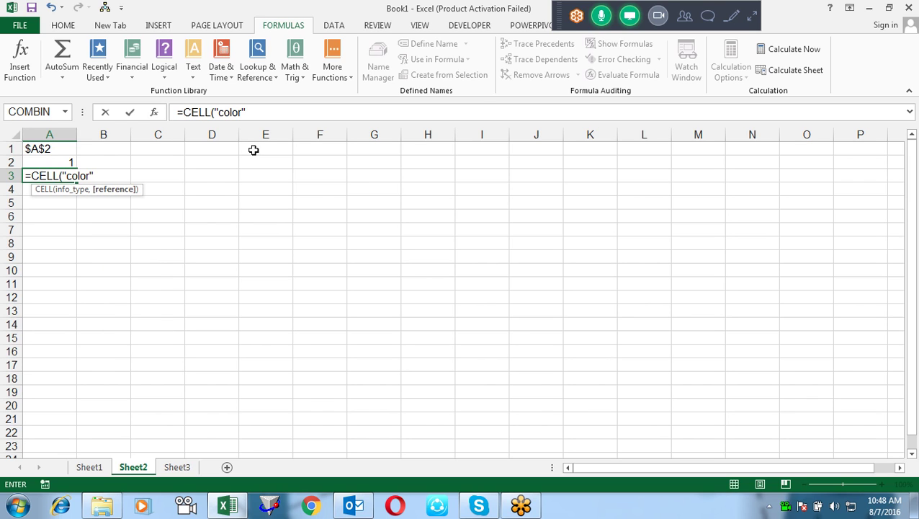
left_click(165, 150)
key("Return")
key("Up")
key("Up")
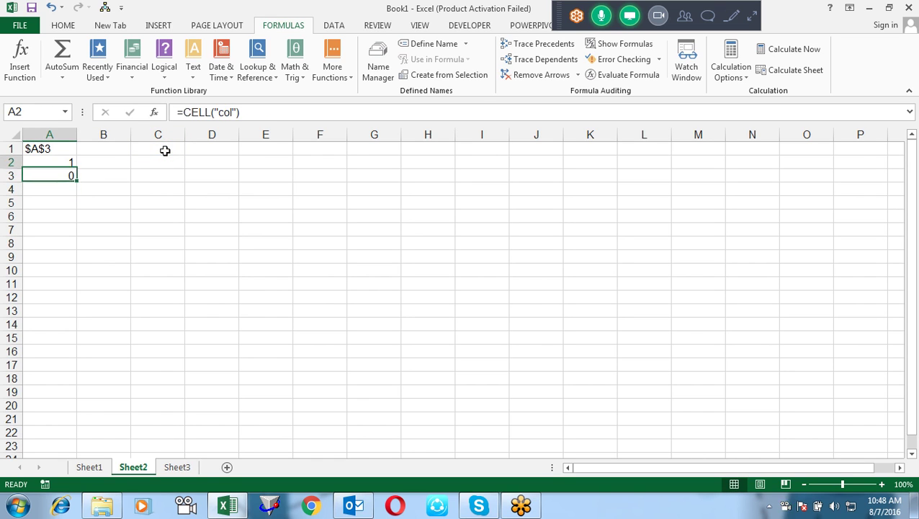
key("Right")
left_click(165, 150)
Enter -12 in C1 and format it as Number with red negatives without sign.
type("-12")
key("Return")
left_click(165, 151)
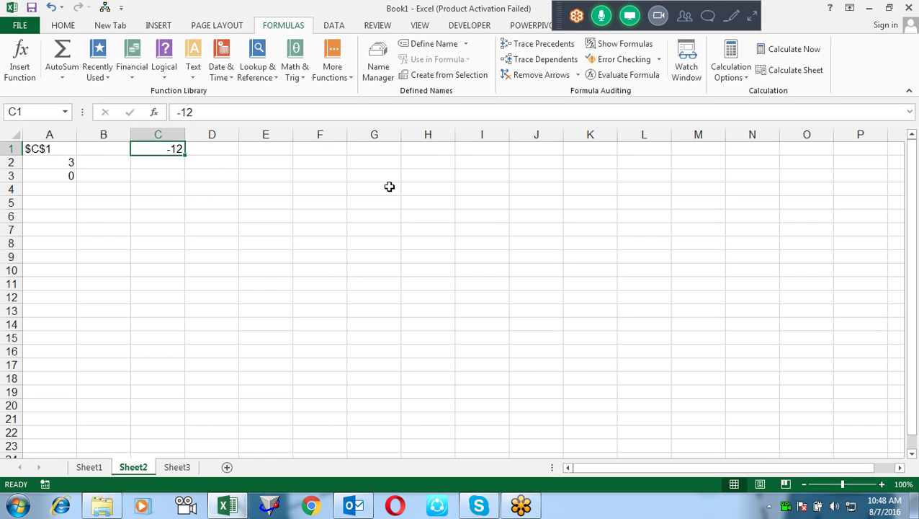
key("ctrl+1")
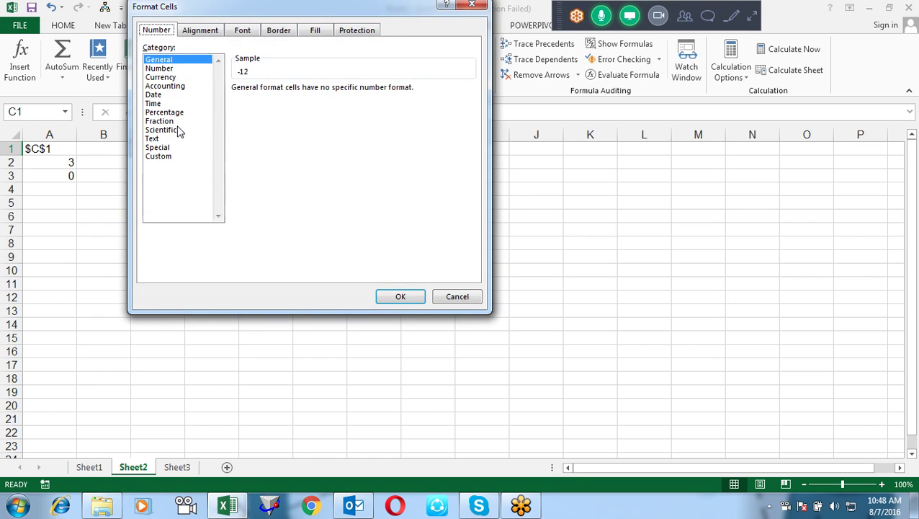
left_click(175, 68)
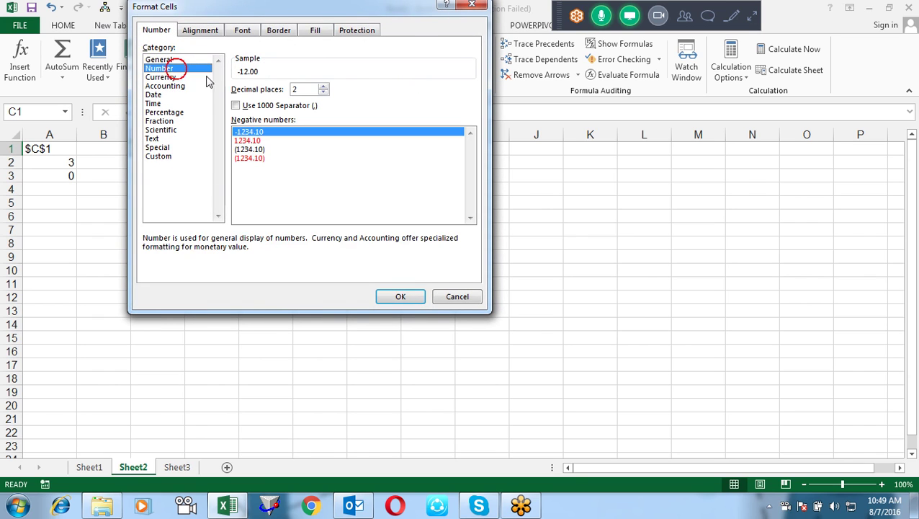
left_click(258, 141)
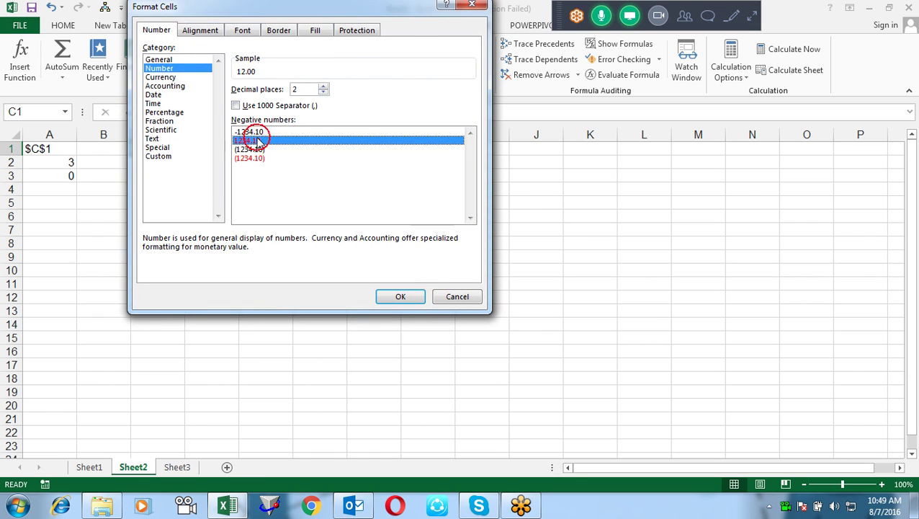
left_click(389, 296)
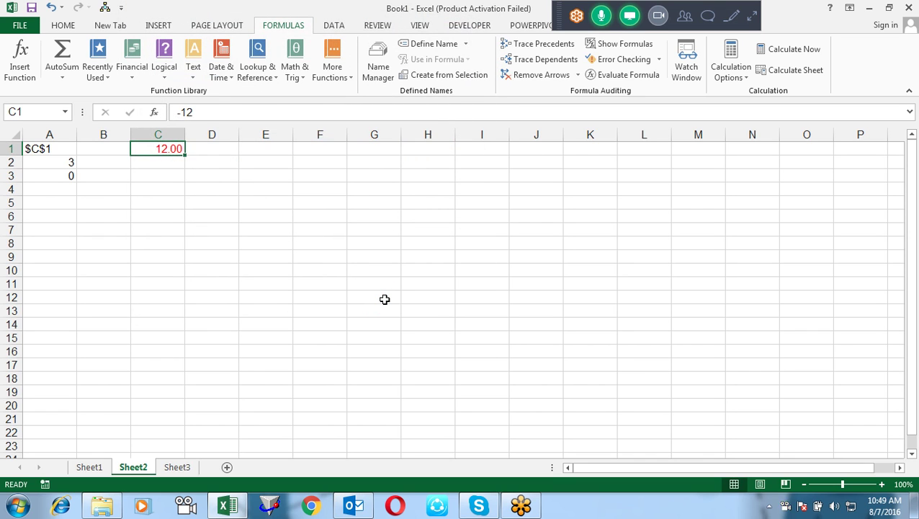
Recalculate A3's colour formula so it now returns 1.
key("Left")
key("Left")
key("Down")
key("Down")
key("F2")
key("Return")
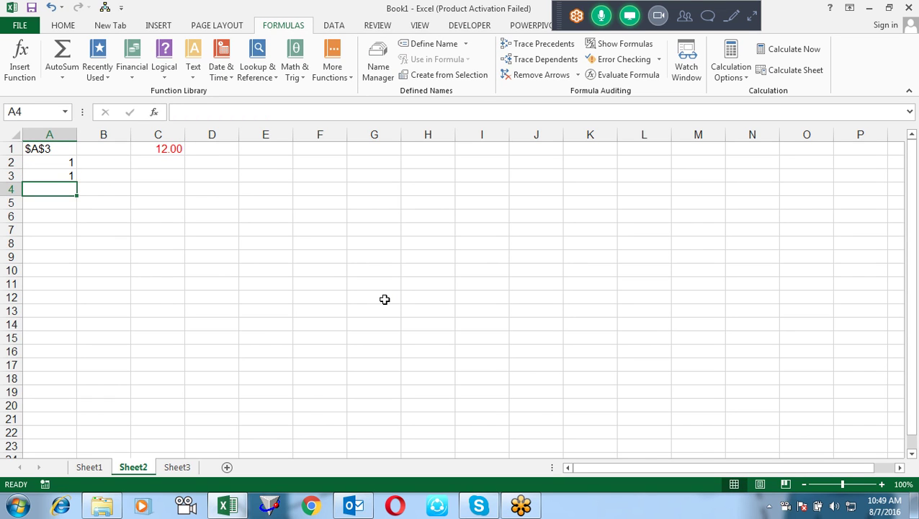
Enter =CELL("contents") in A4 and dismiss the circular reference warning and Help.
type("=")
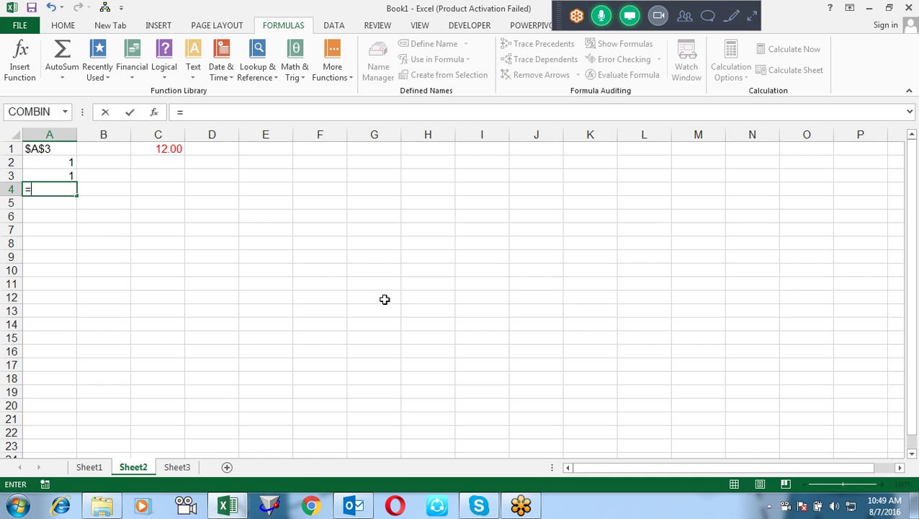
type("cel")
key("Tab")
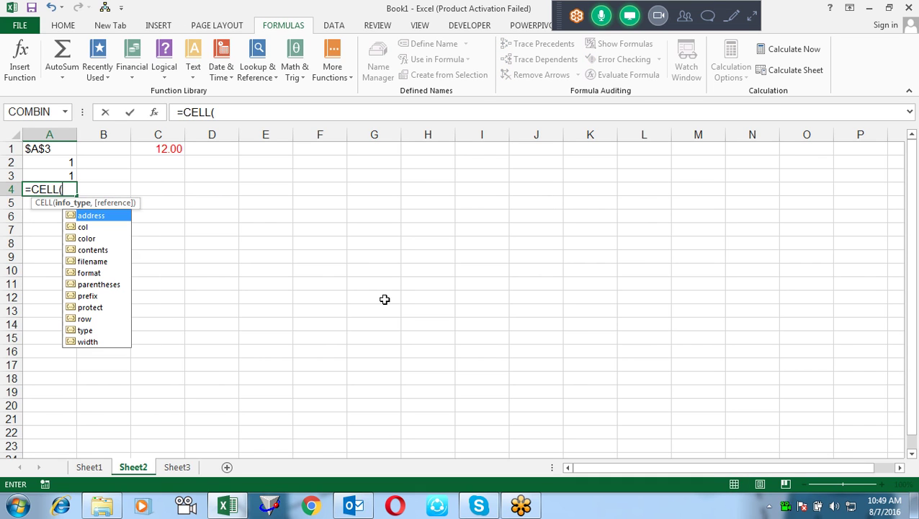
key("Down")
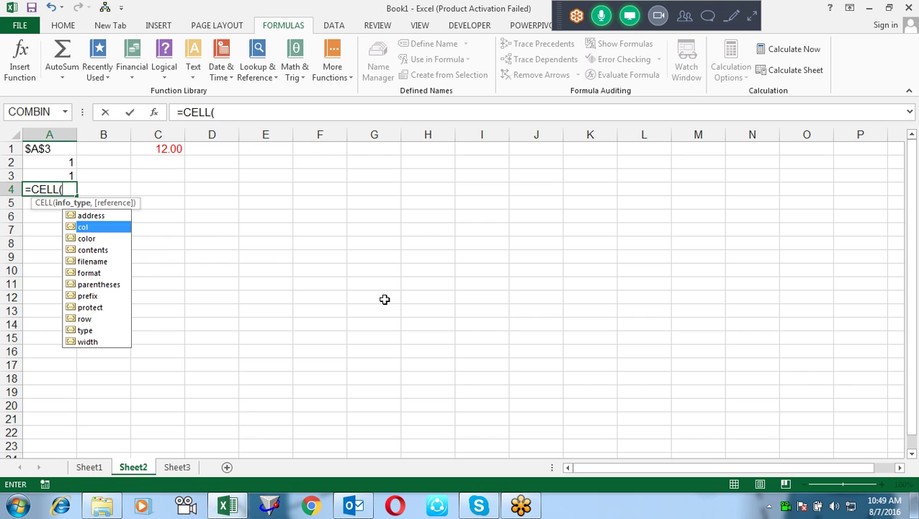
key("Down")
key("Down")
key("Tab")
key("Return")
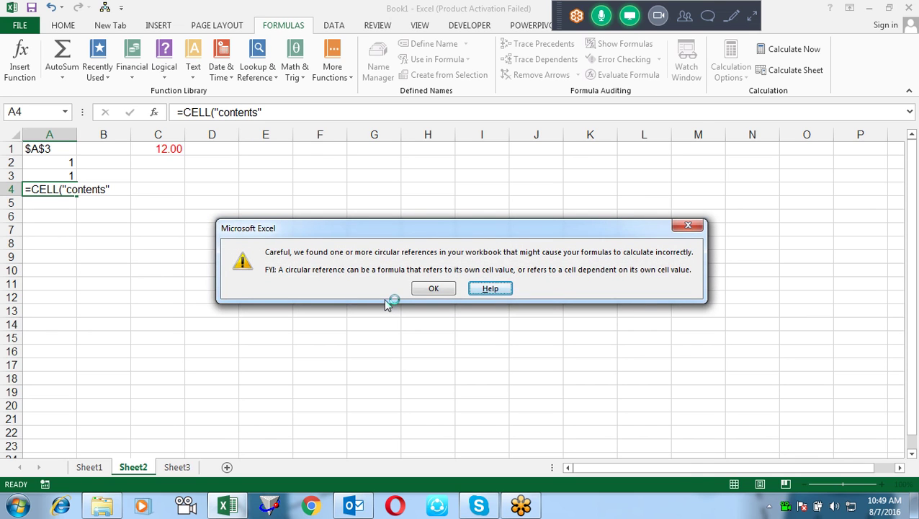
key("Return")
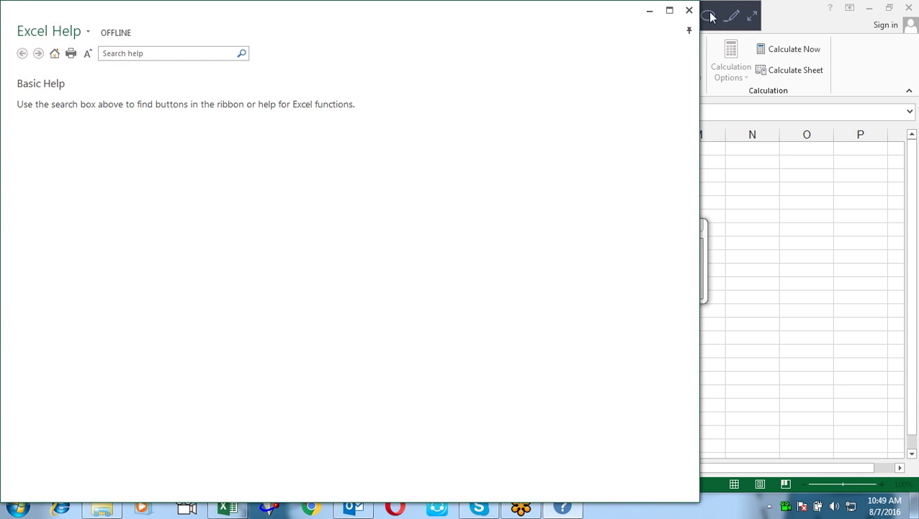
left_click(688, 11)
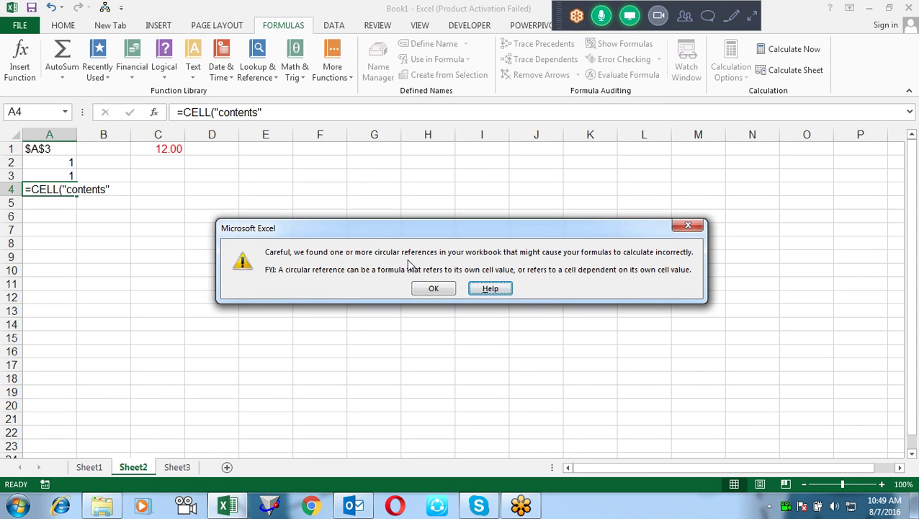
left_click(688, 225)
Edit A4 to =CELL("contents",C1) so it returns -12.
key("Up")
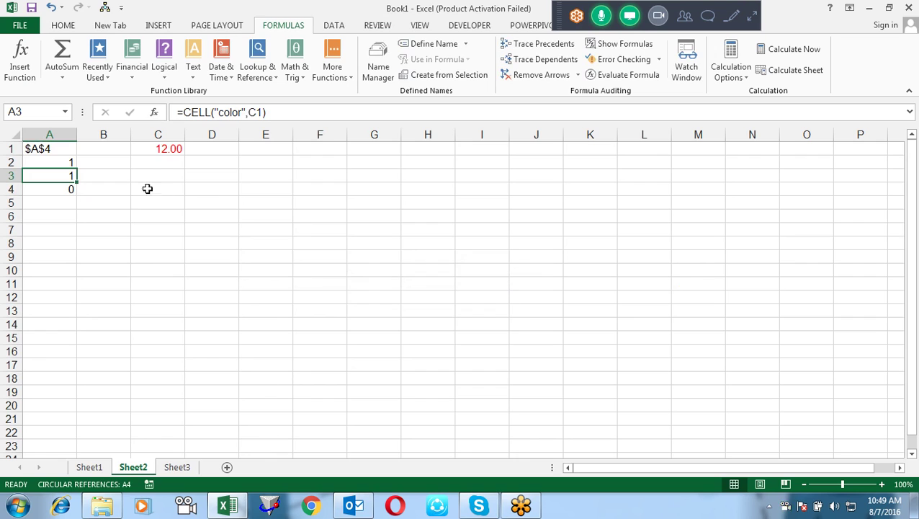
key("Down")
key("F2")
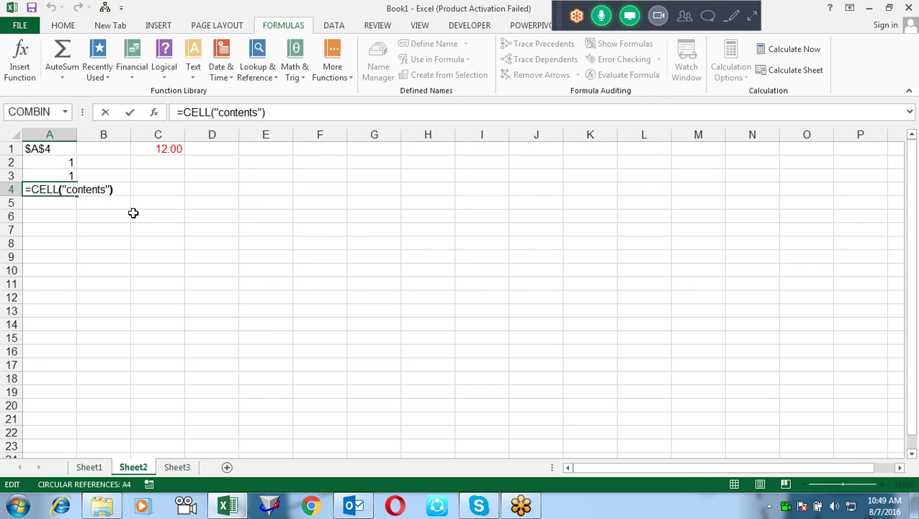
key("Left")
type(",")
left_click(181, 147)
key("Return")
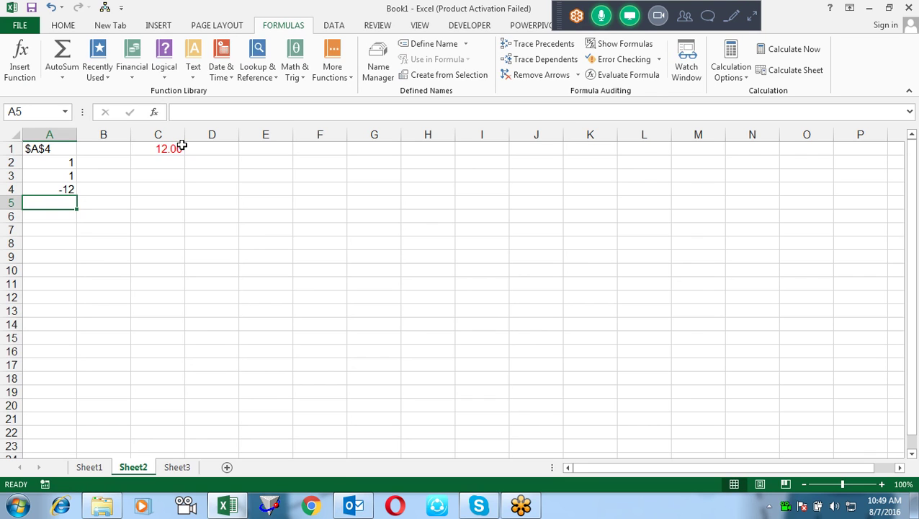
Enter =CELL("filename") in A5.
type("=cel")
key("Tab")
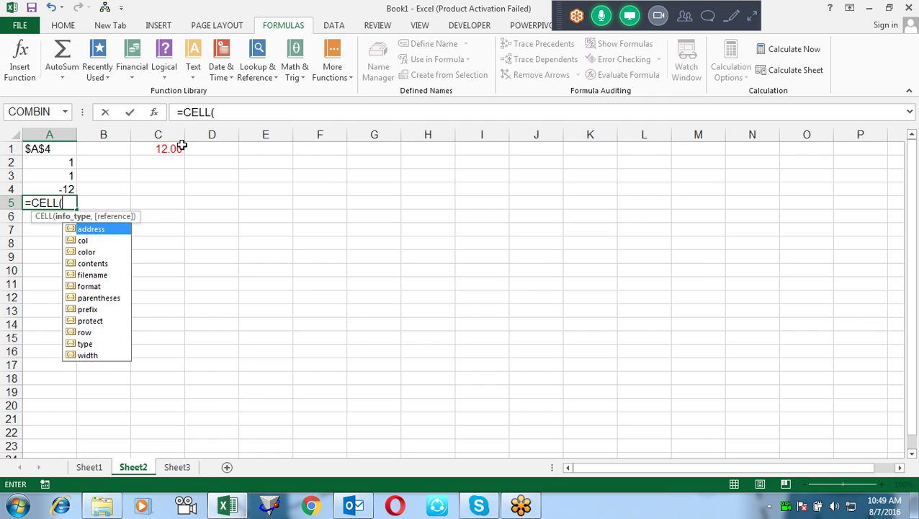
key("Down")
key("Down")
key("Down")
key("Tab")
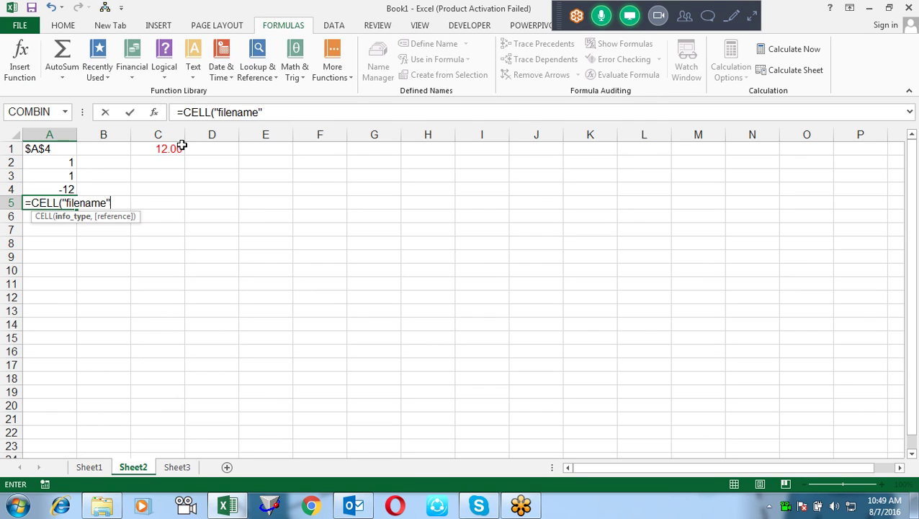
key("Return")
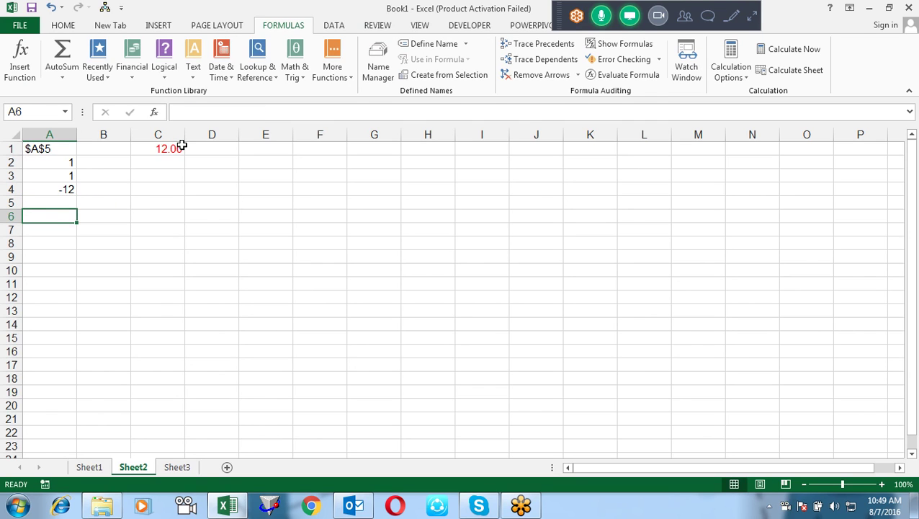
Save the workbook to the Desktop as 'Information Database formulas'.
key("ctrl+s")
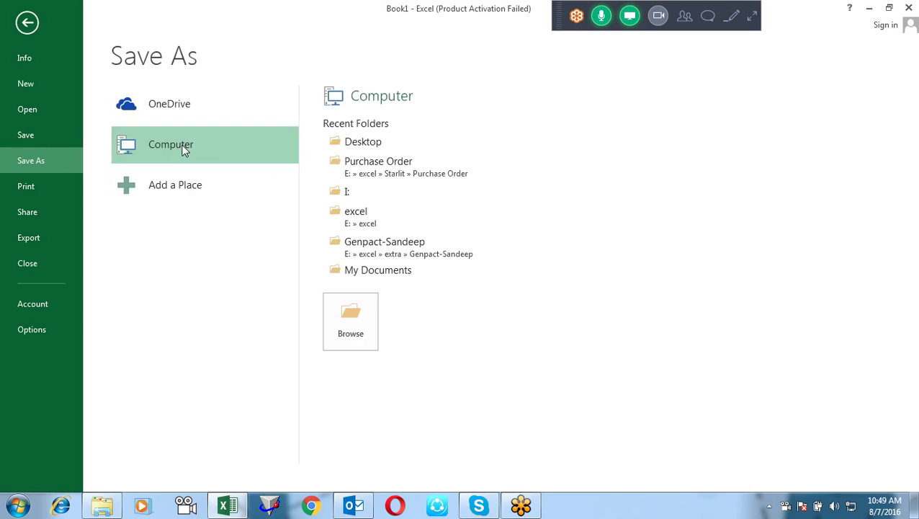
left_click(364, 144)
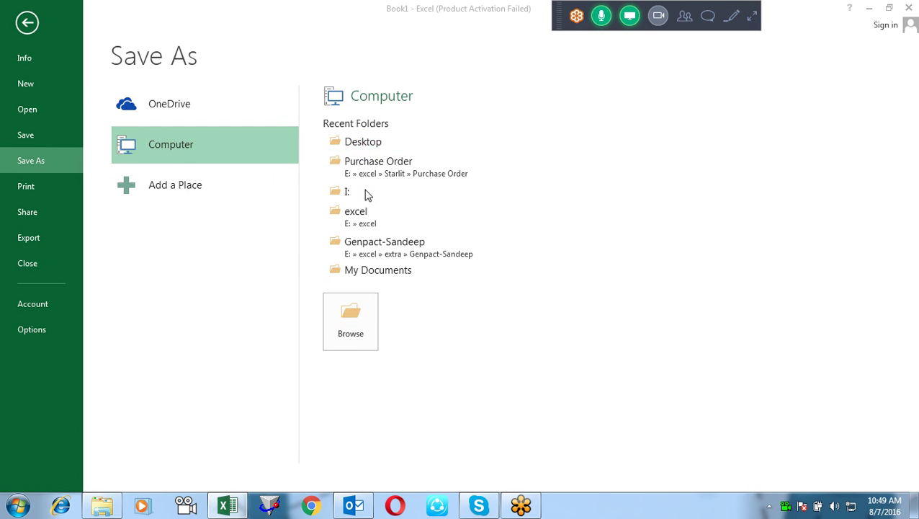
type("Information")
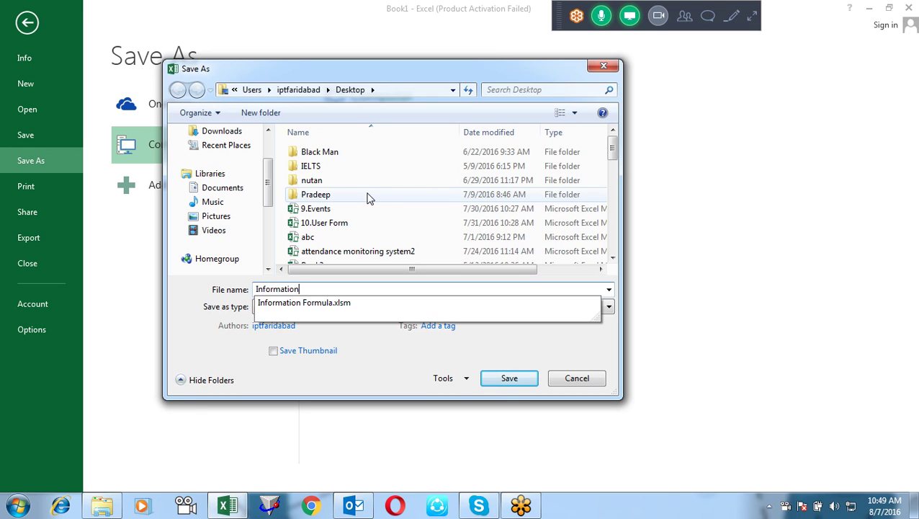
type(" Database formulas")
key("Return")
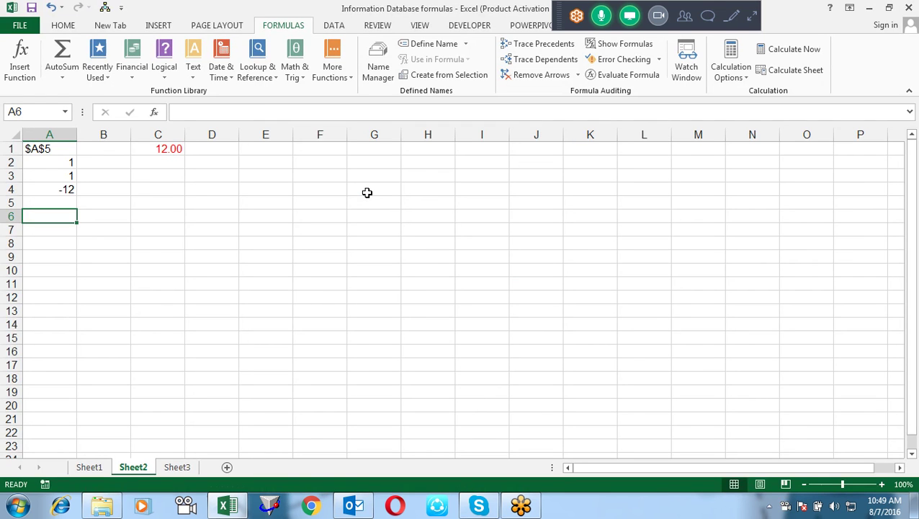
Recalculate A5 so it displays the full file path ending in Sheet2.
key("Up")
key("F2")
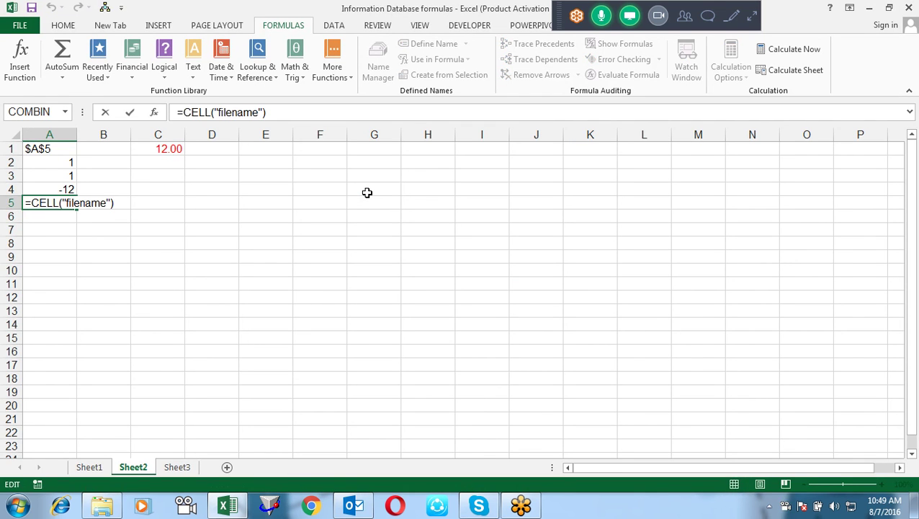
key("Return")
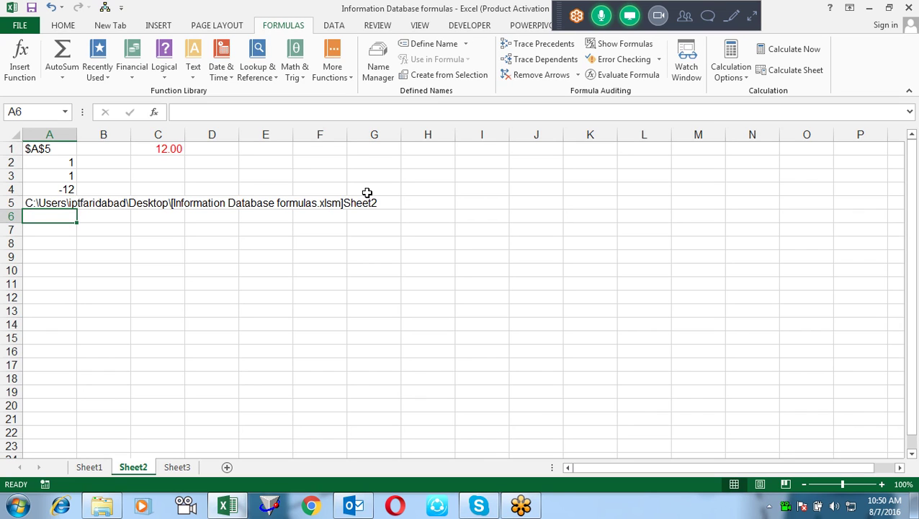
key("Up")
key("Right")
key("Right")
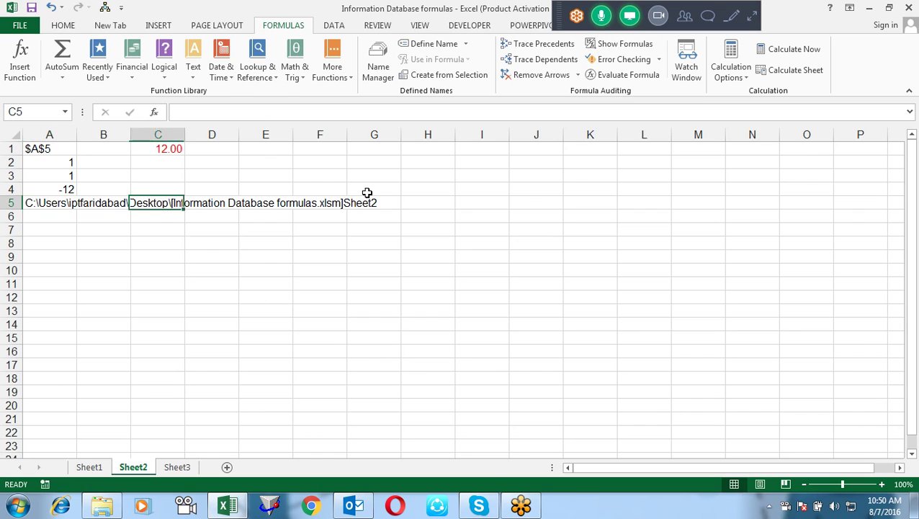
key("Right")
key("Right")
key("Right")
key("Right")
key("Right")
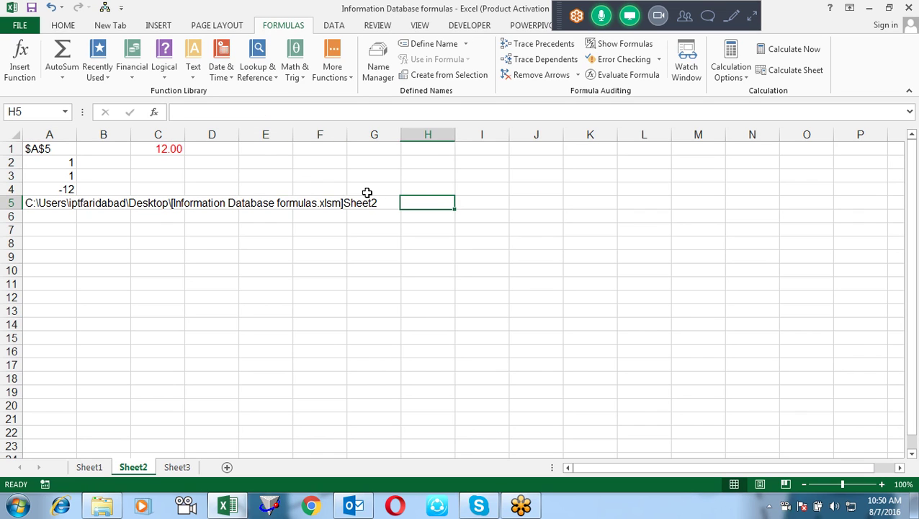
Enter =CELL("format",C1) in A6, which displays F2-.
key("Left")
key("Left")
key("Left")
key("Left")
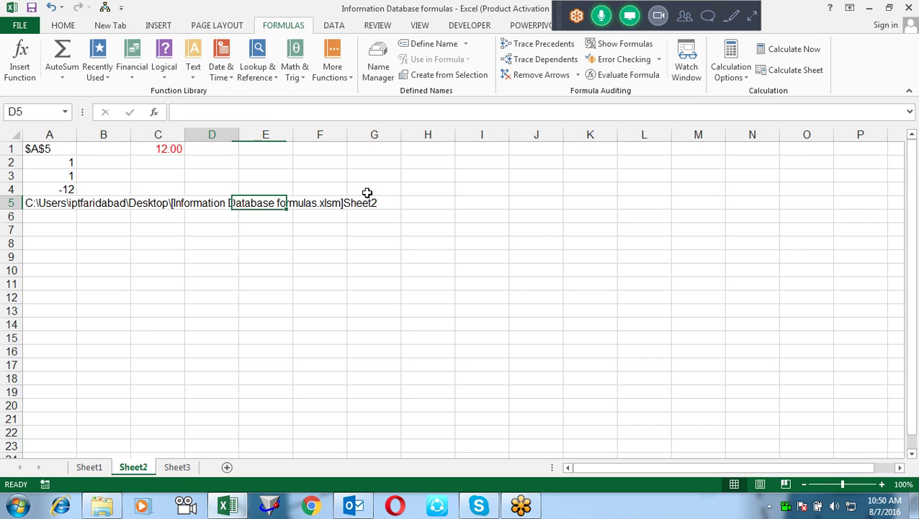
key("Left")
key("Left")
key("Left")
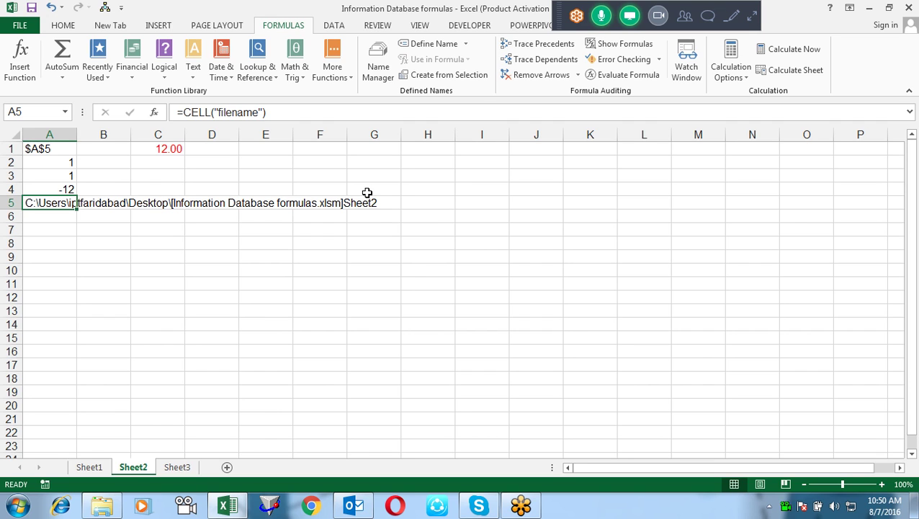
key("Down")
type("=cel")
key("Tab")
key("Down")
key("Down")
key("Down")
key("Down")
key("Down")
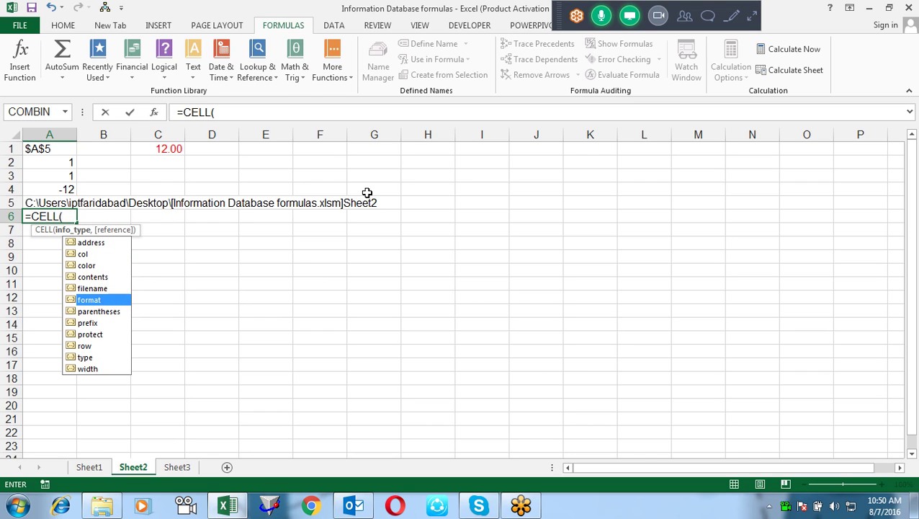
key("Tab")
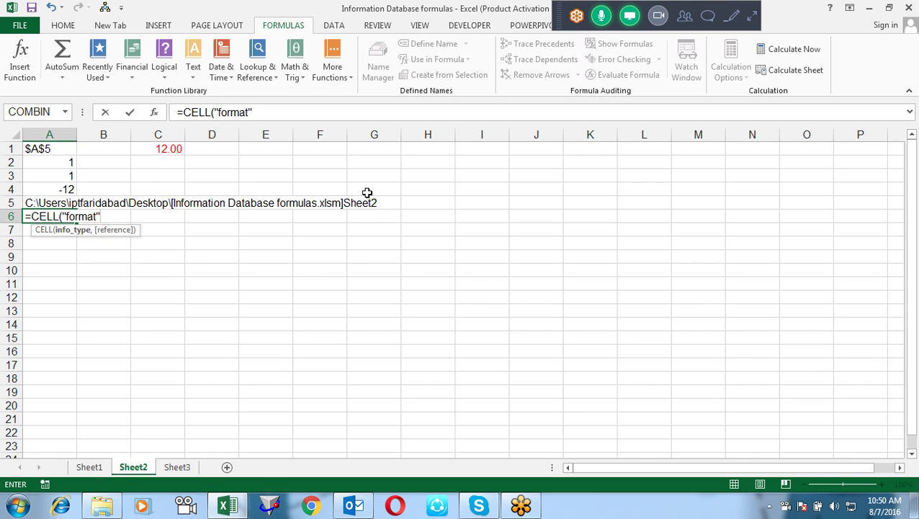
type(",")
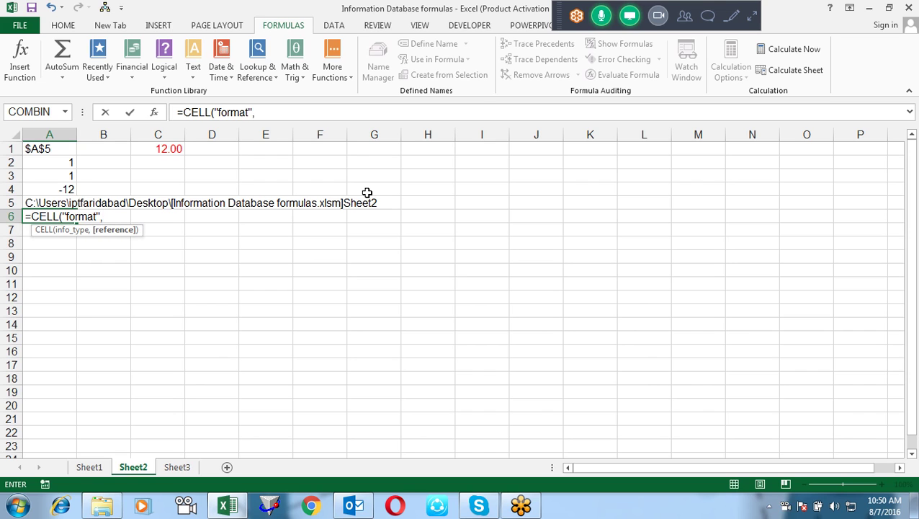
left_click(170, 147)
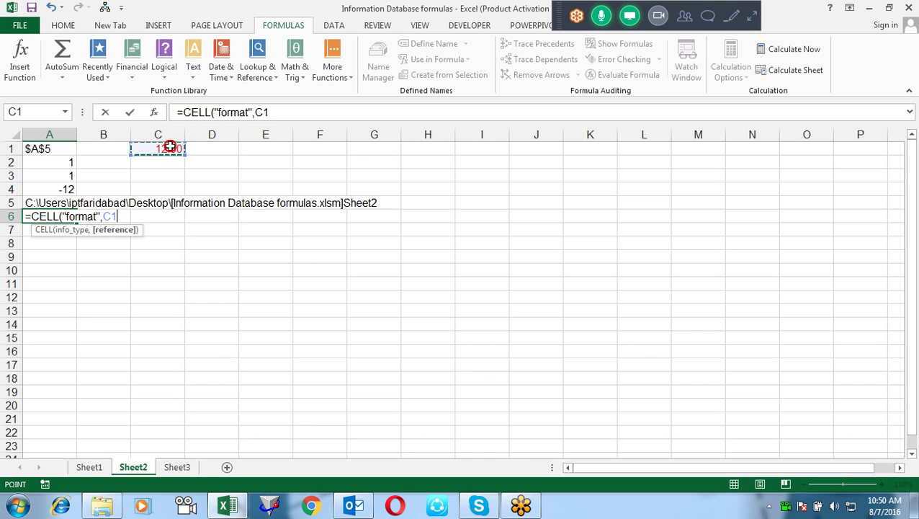
key("Return")
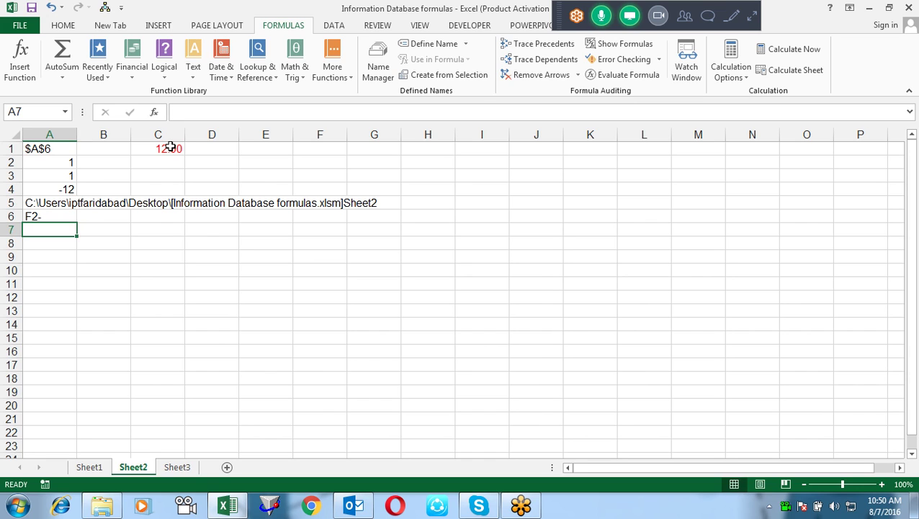
Start =CELL( in A7 and browse the info_type list to prefix.
type("=")
type("cel")
key("Tab")
key("Down")
key("Down")
key("Down")
key("Down")
key("Down")
key("Down")
key("Down")
key("Down")
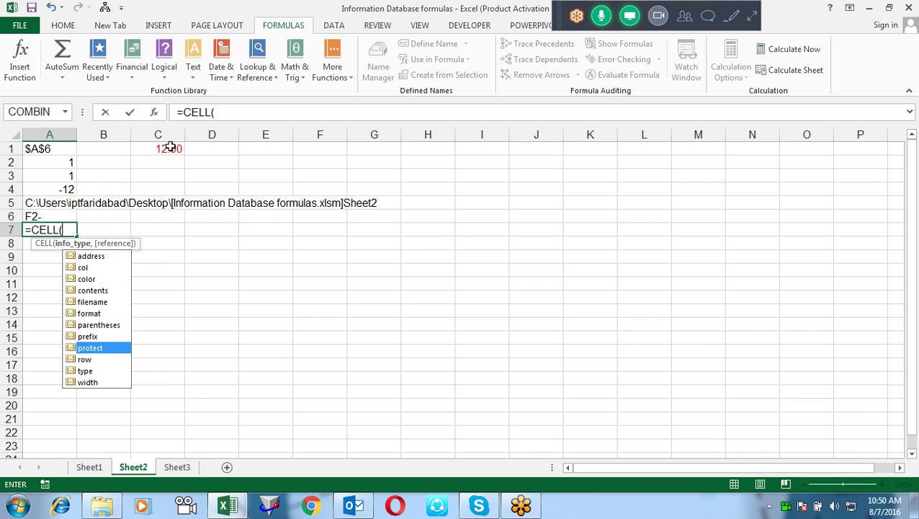
key("Up")
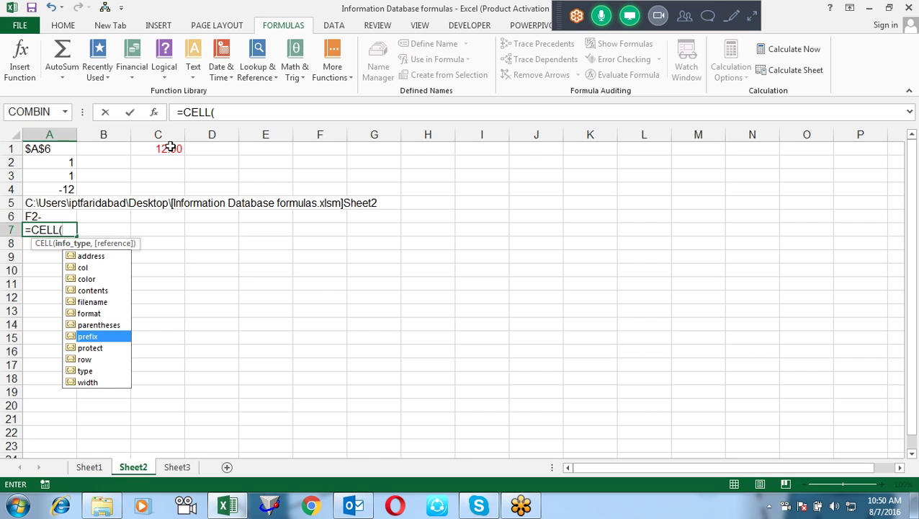
left_click(45, 243)
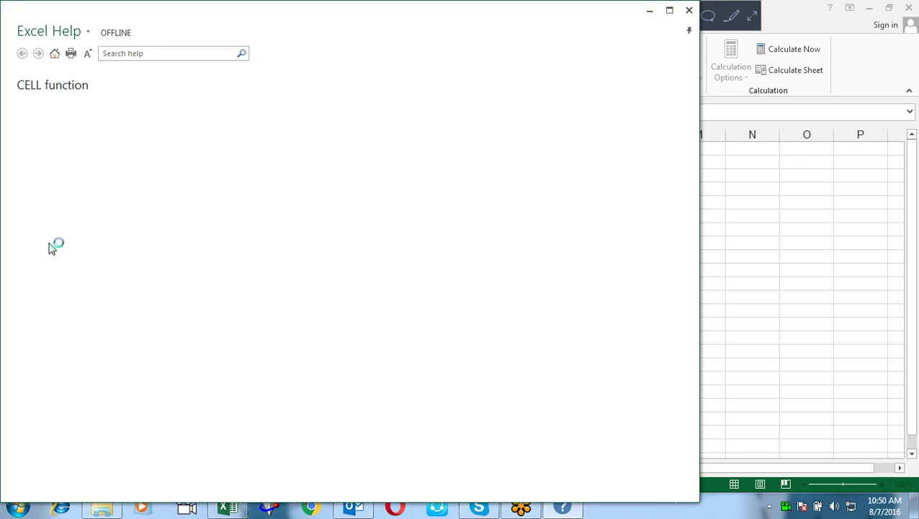
left_click(670, 10)
left_click_drag(913, 107, 913, 224)
left_click_drag(475, 200, 635, 191)
left_click(599, 193)
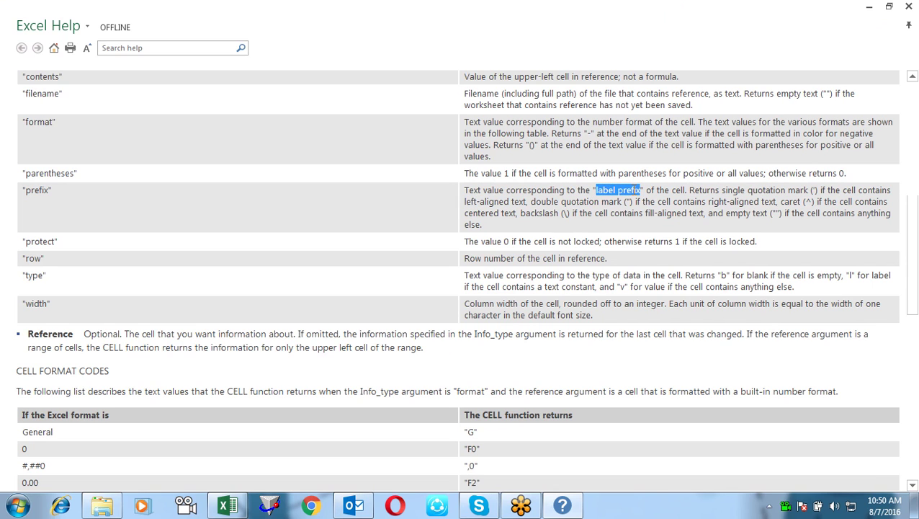
left_click_drag(815, 189, 808, 189)
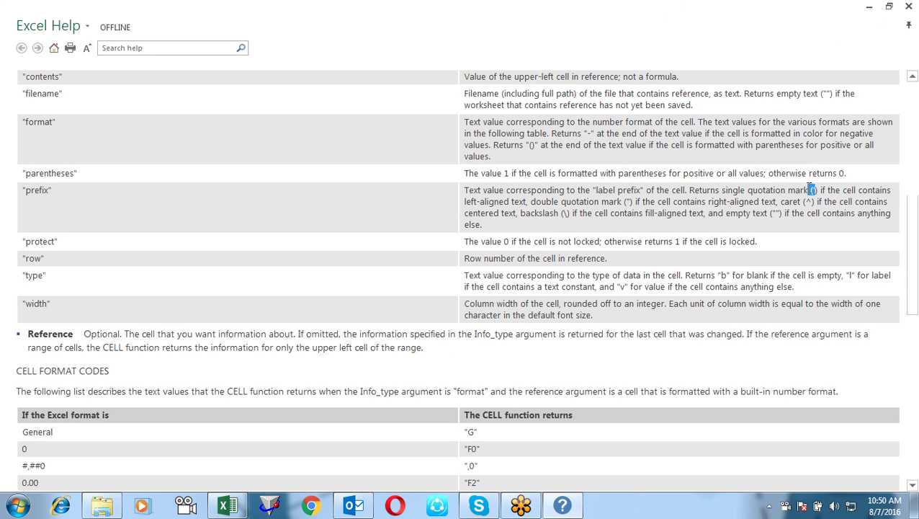
left_click(817, 189)
left_click_drag(527, 204, 458, 205)
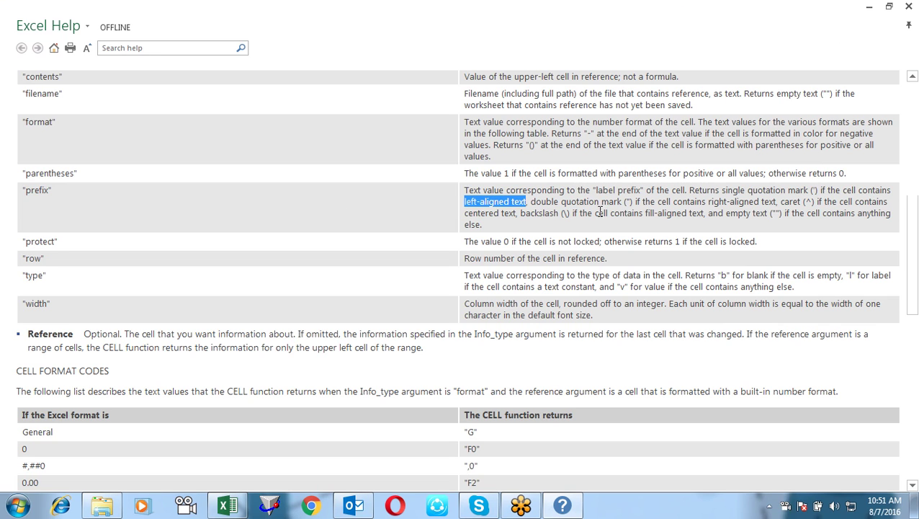
left_click_drag(656, 204, 775, 203)
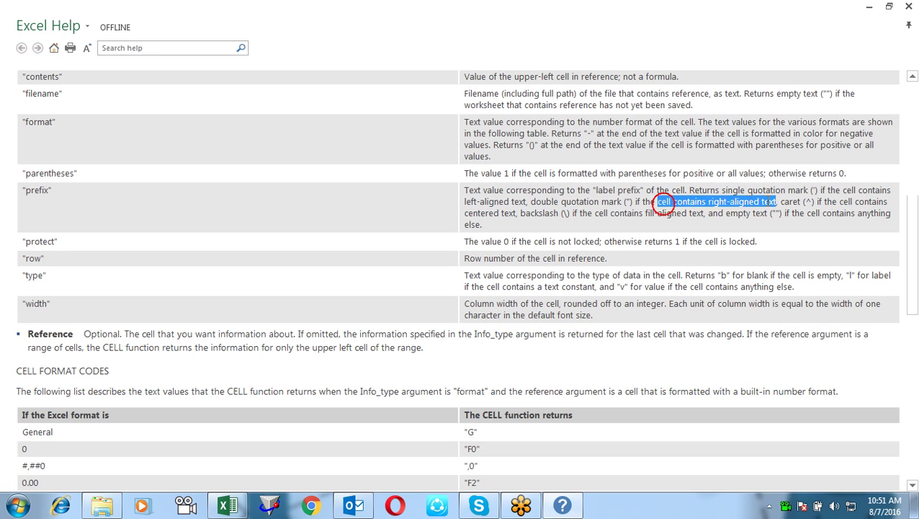
left_click(811, 204)
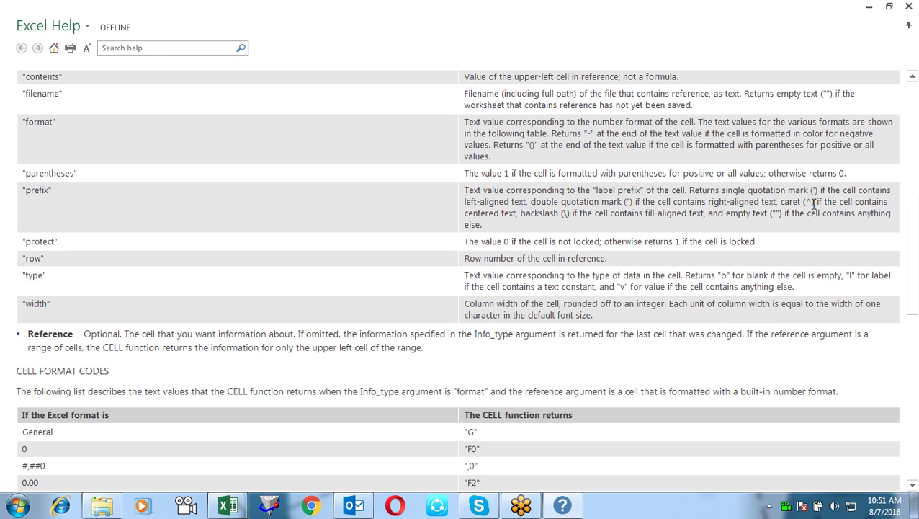
left_click_drag(469, 212, 500, 213)
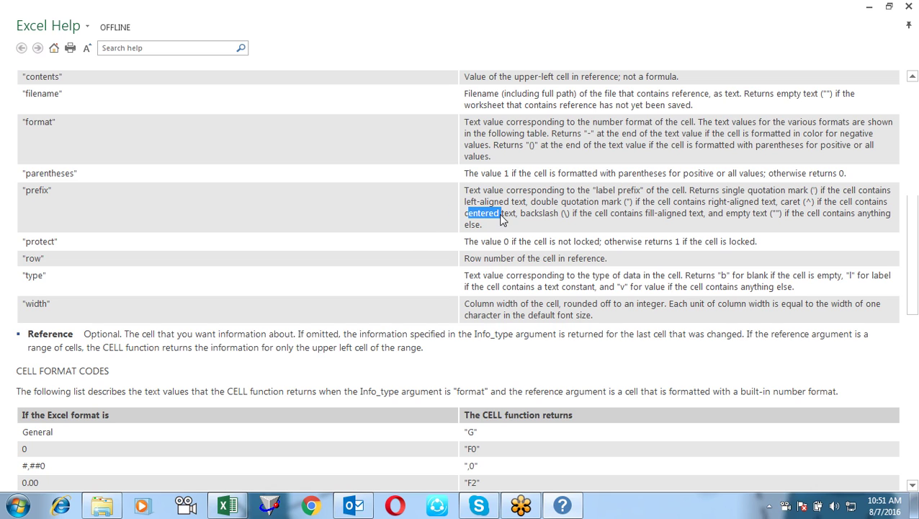
left_click_drag(646, 214, 699, 216)
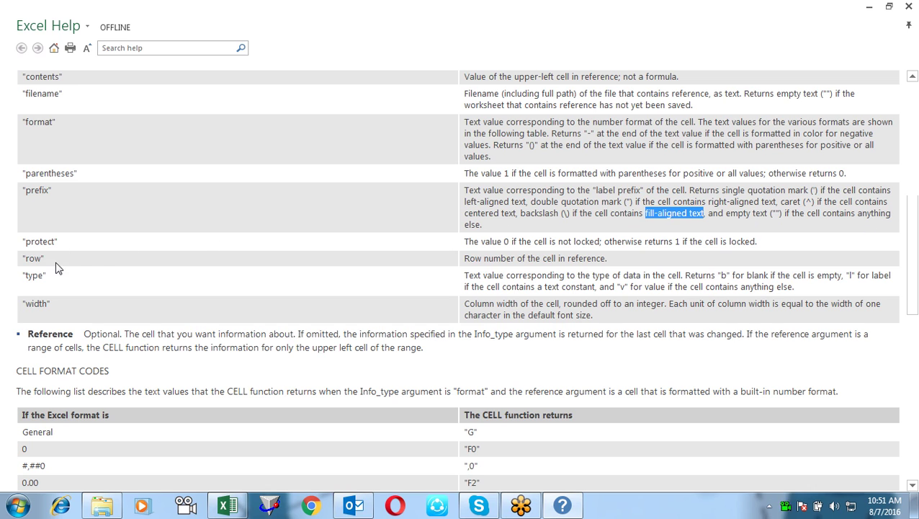
left_click(66, 247)
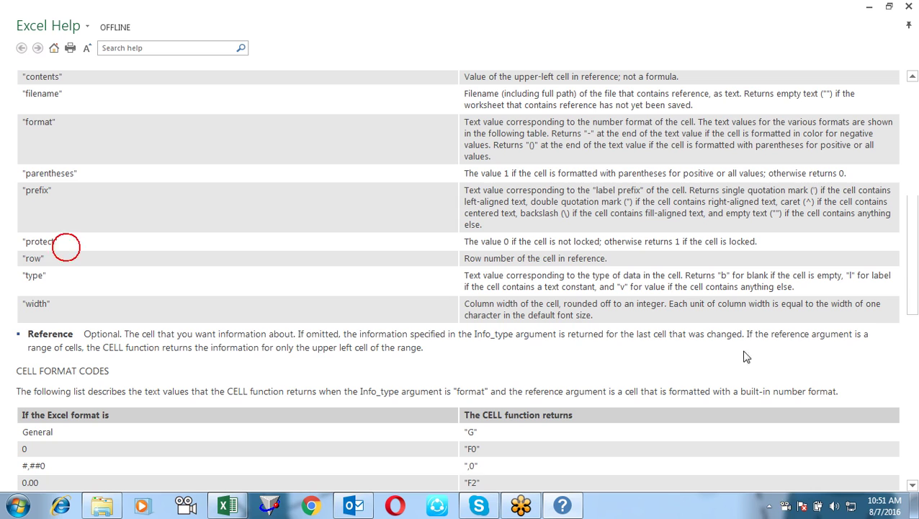
left_click_drag(534, 243, 572, 249)
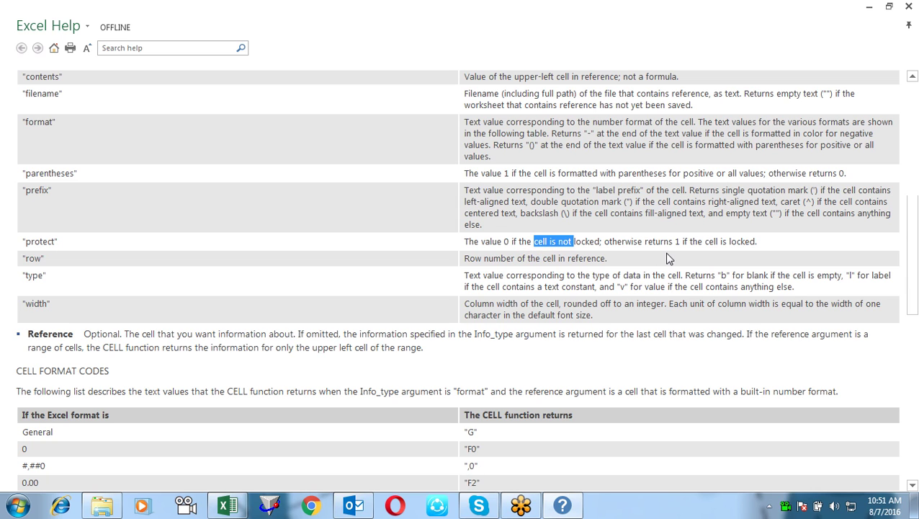
left_click(95, 279)
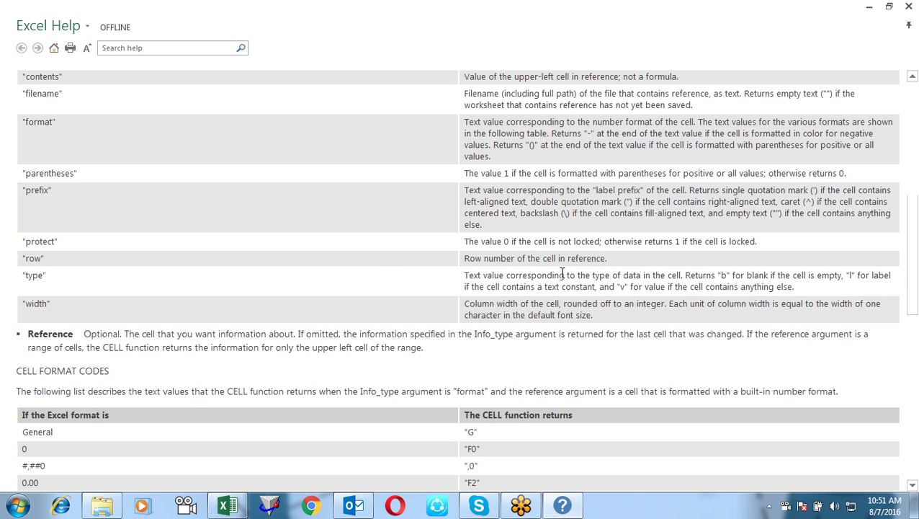
left_click_drag(721, 274, 746, 275)
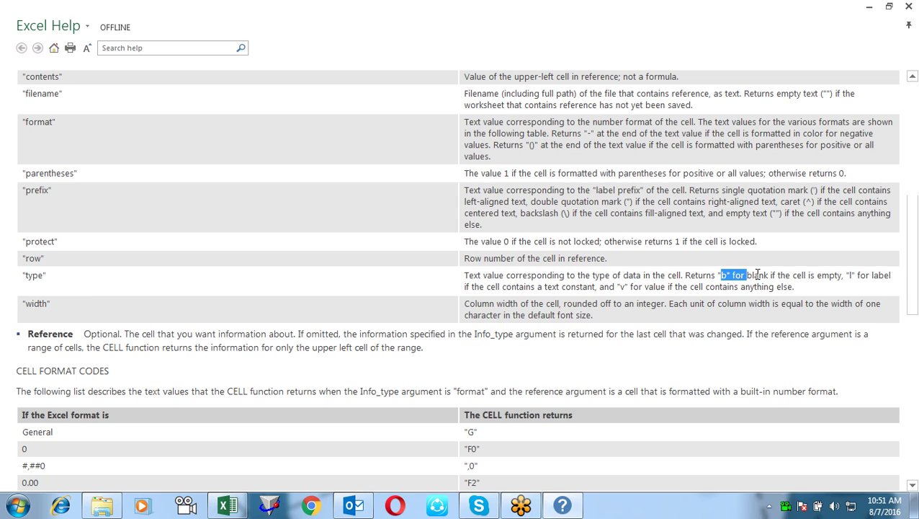
left_click_drag(852, 275, 846, 276)
left_click_drag(618, 286, 629, 287)
left_click_drag(465, 306, 621, 319)
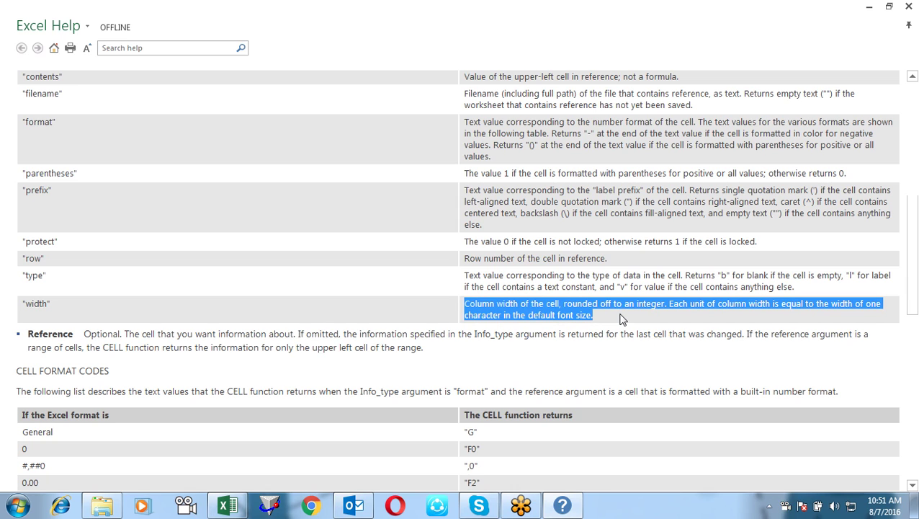
left_click(620, 314)
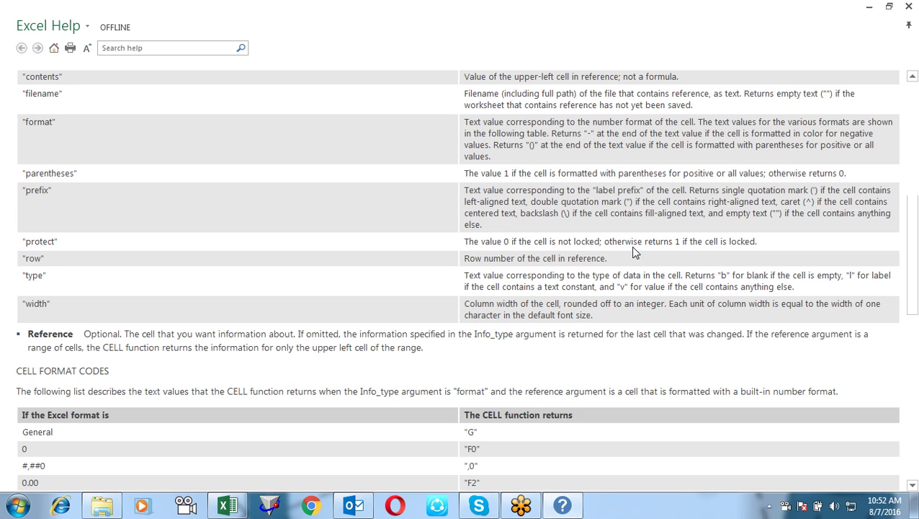
Highlight the parentheses and format entries in the CELL help table, then minimize Help.
scroll(634, 251, "down", 1)
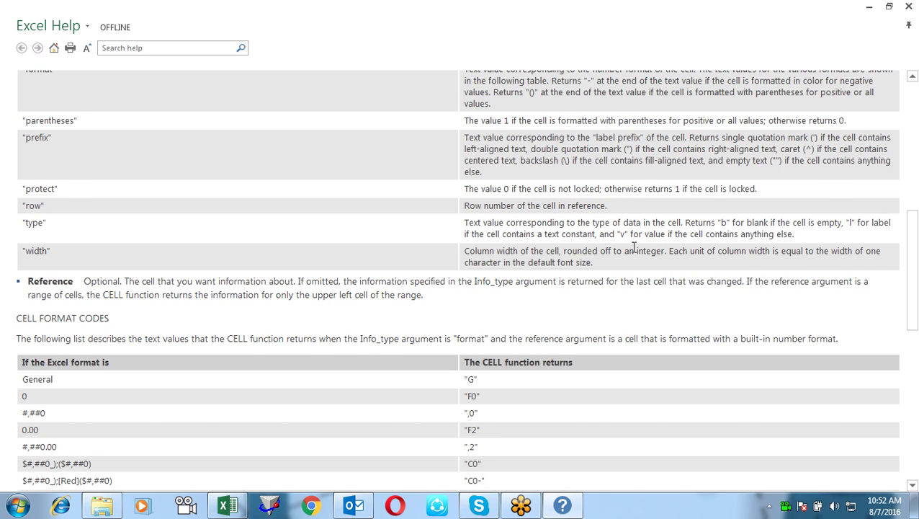
scroll(634, 251, "up", 1)
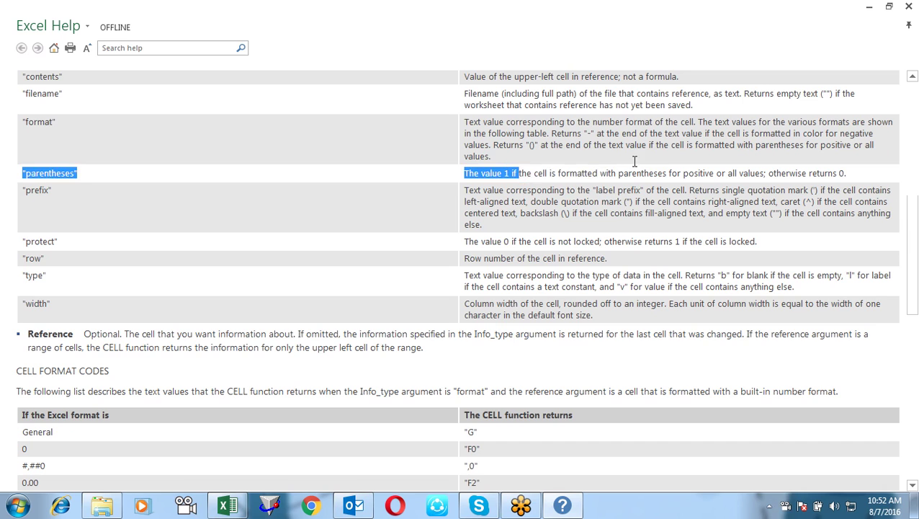
left_click_drag(520, 172, 669, 173)
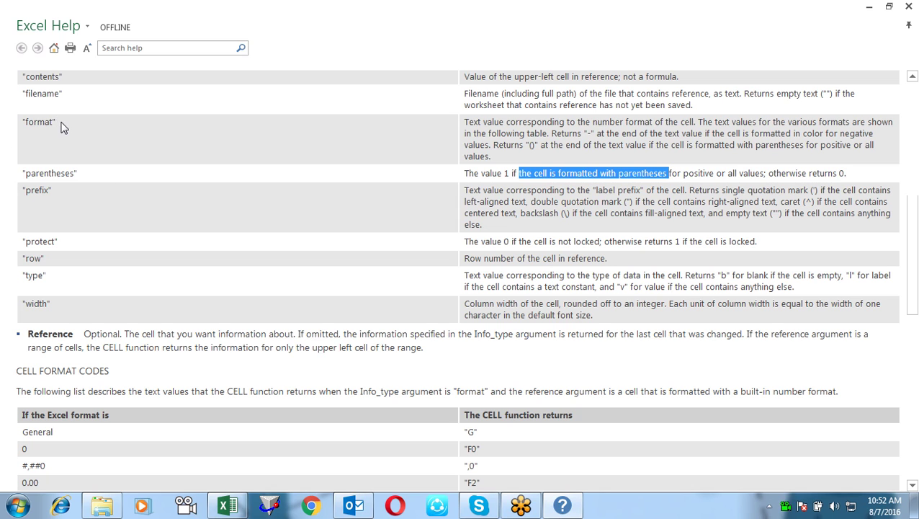
left_click_drag(61, 127, 29, 131)
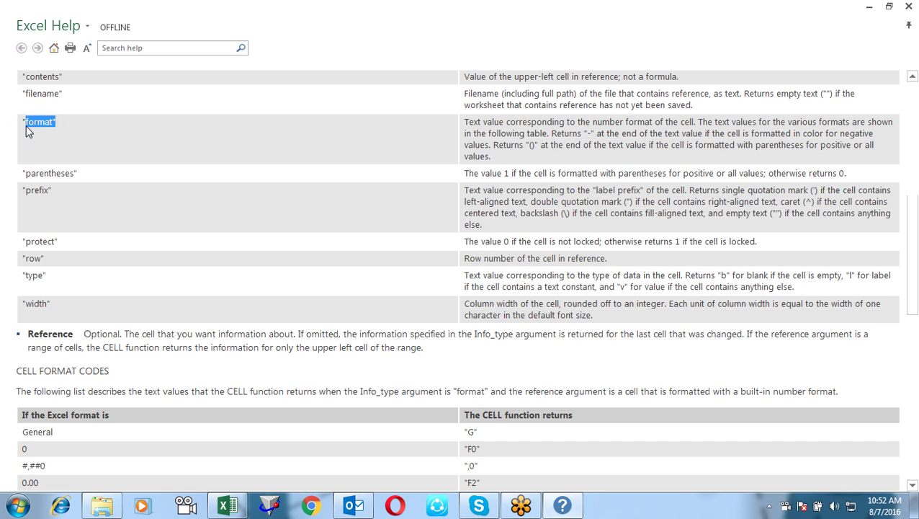
left_click(181, 245)
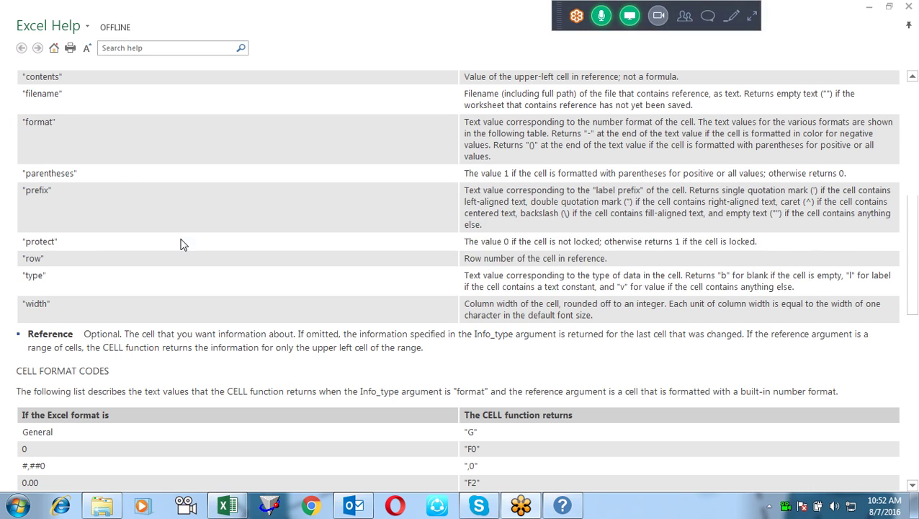
left_click(869, 8)
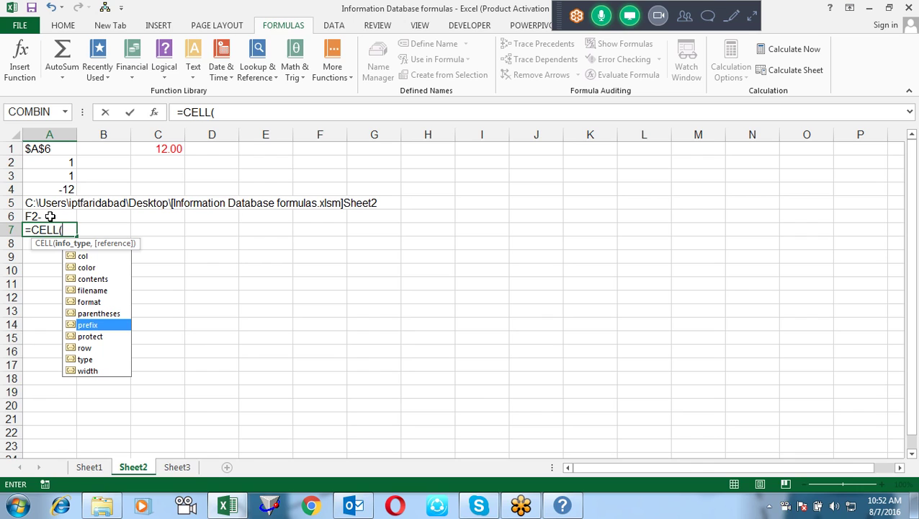
Cancel A7's unfinished formula and enter 10.23665, 123.6558 and 125.32258 in A9:A11.
key("Escape")
key("Escape")
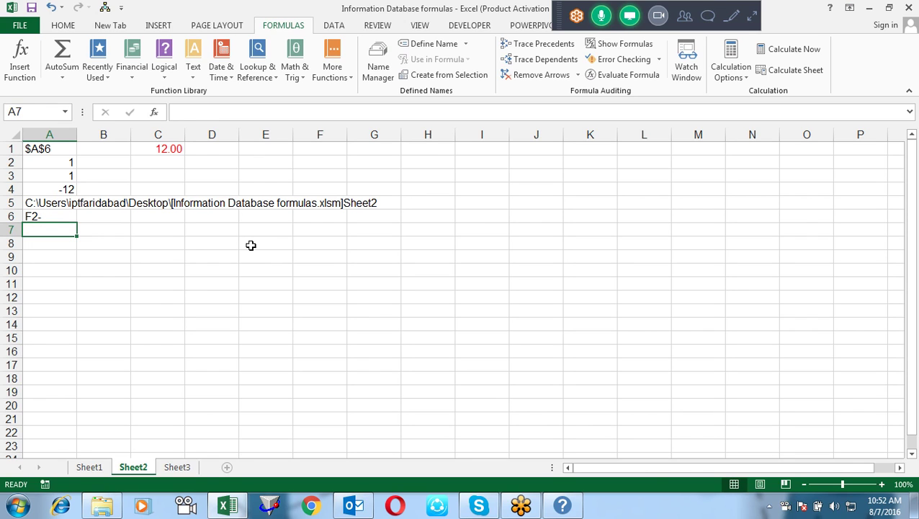
left_click(69, 256)
mouse_move(353, 506)
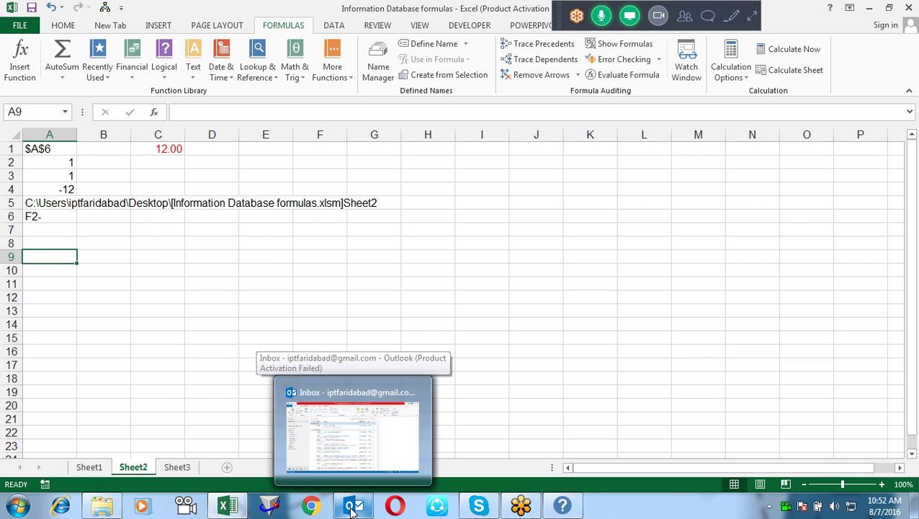
type("10")
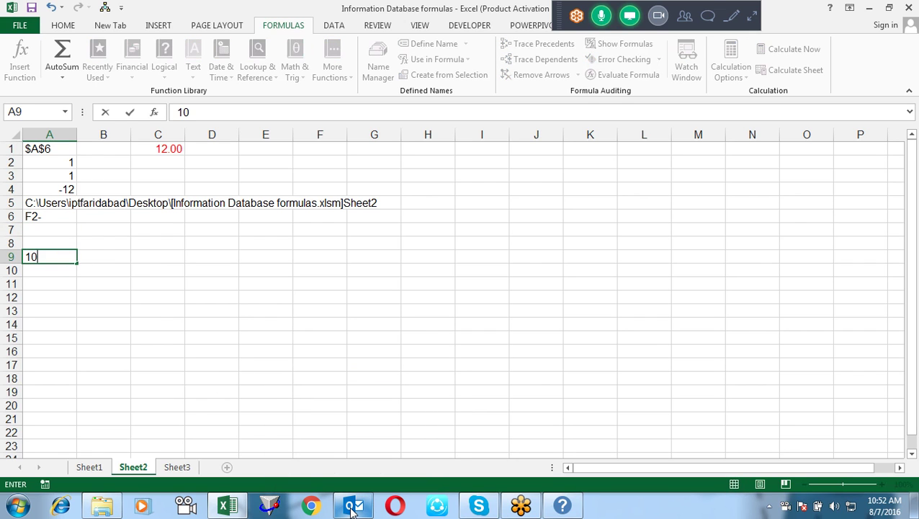
type(".236")
type("65")
key("Return")
type("123.6558")
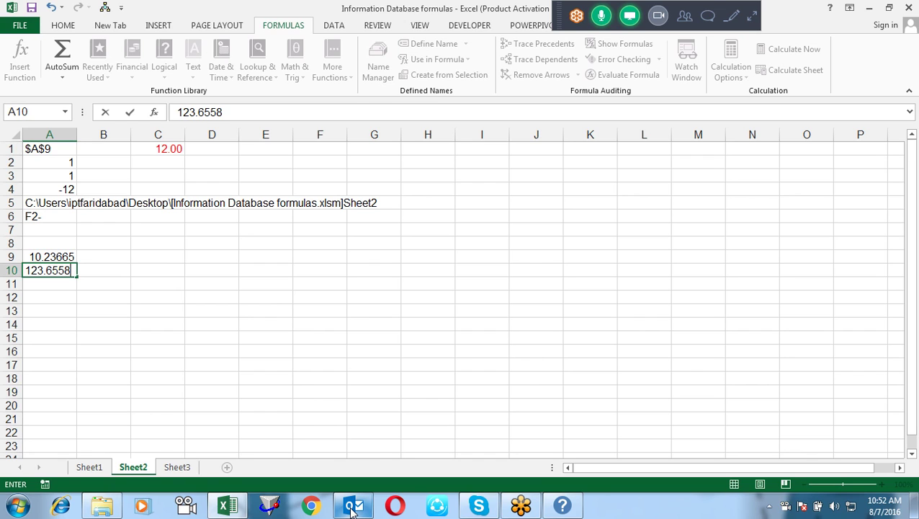
key("Return")
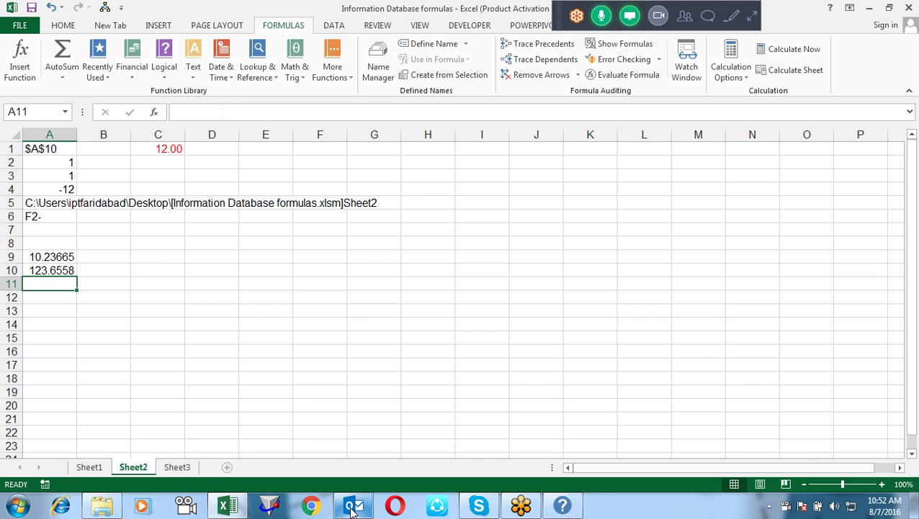
type("125.32258")
key("Return")
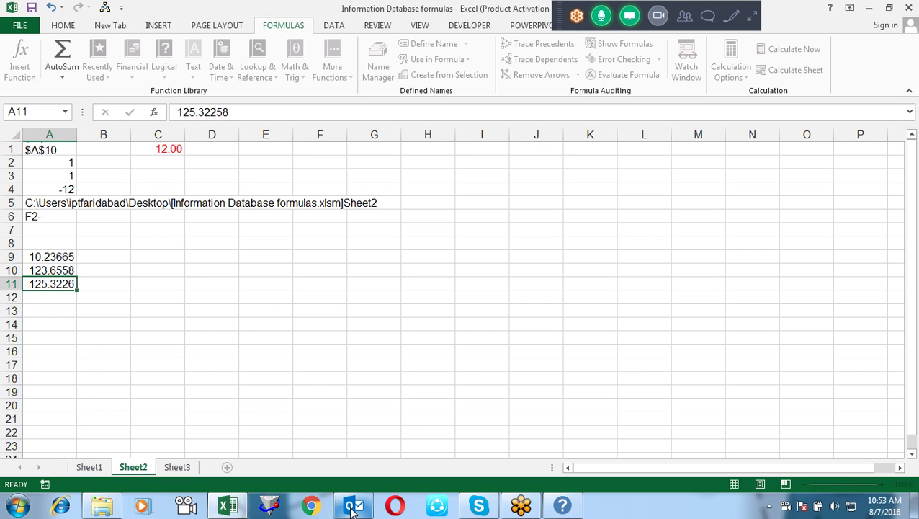
key("Up")
key("Up")
key("Up")
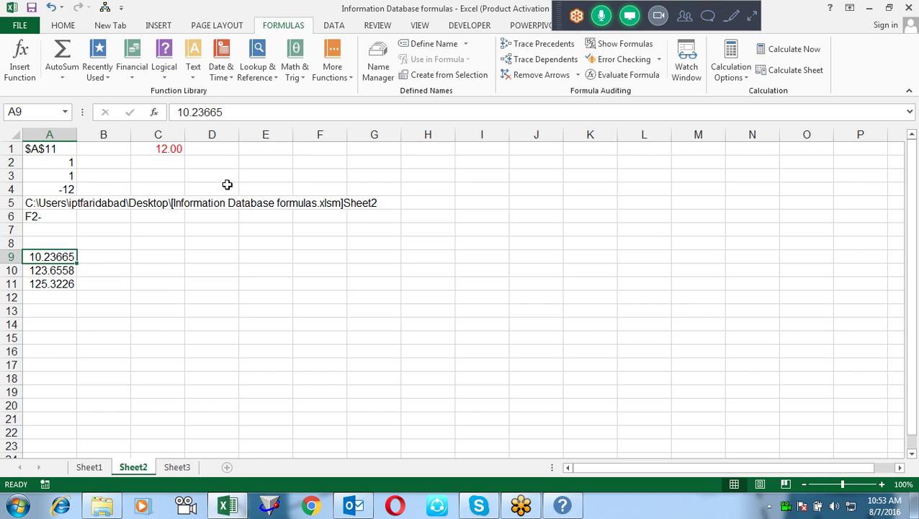
Adjust decimals so A9, A10 and A11 display 10.24, 123.656 and 125.3.
left_click(57, 28)
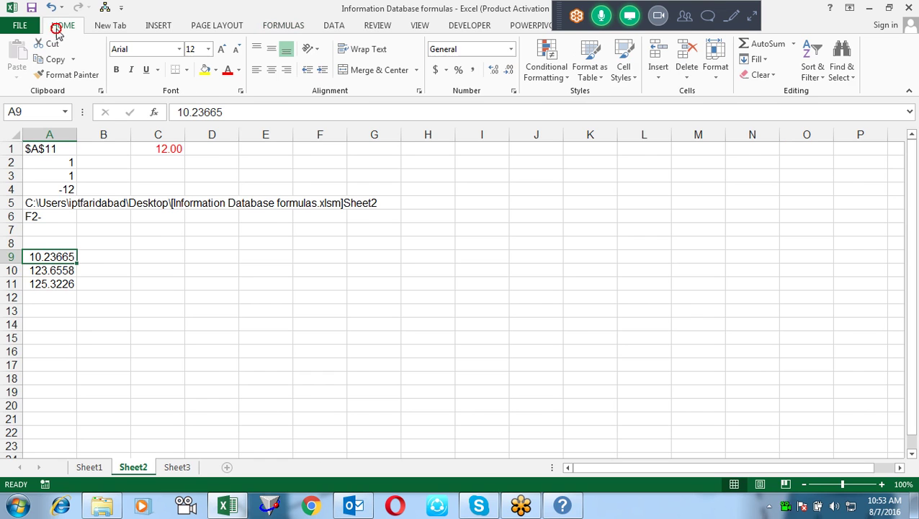
left_click(508, 72)
left_click(509, 72)
left_click(508, 73)
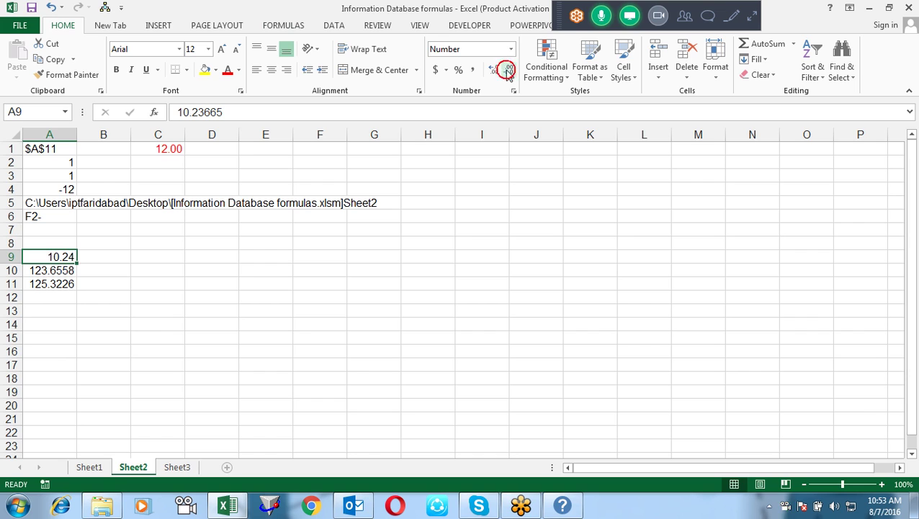
left_click(47, 269)
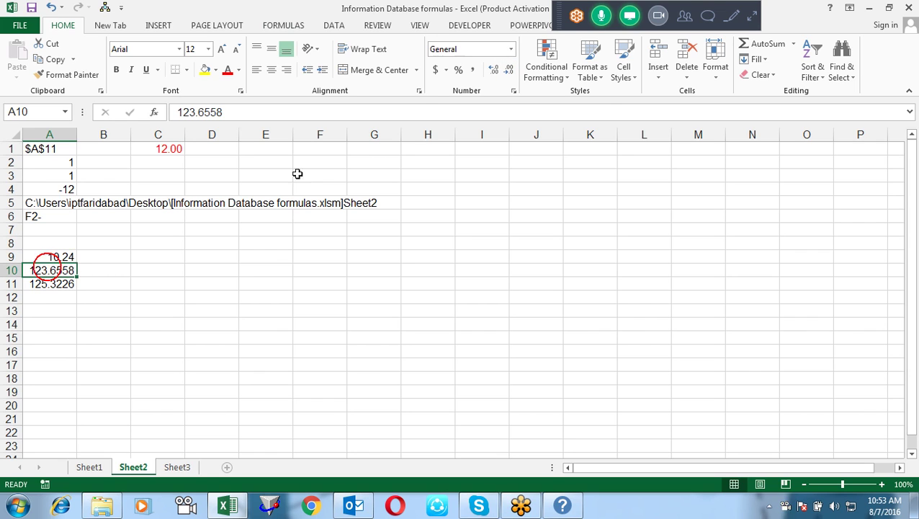
left_click(509, 72)
left_click(509, 72)
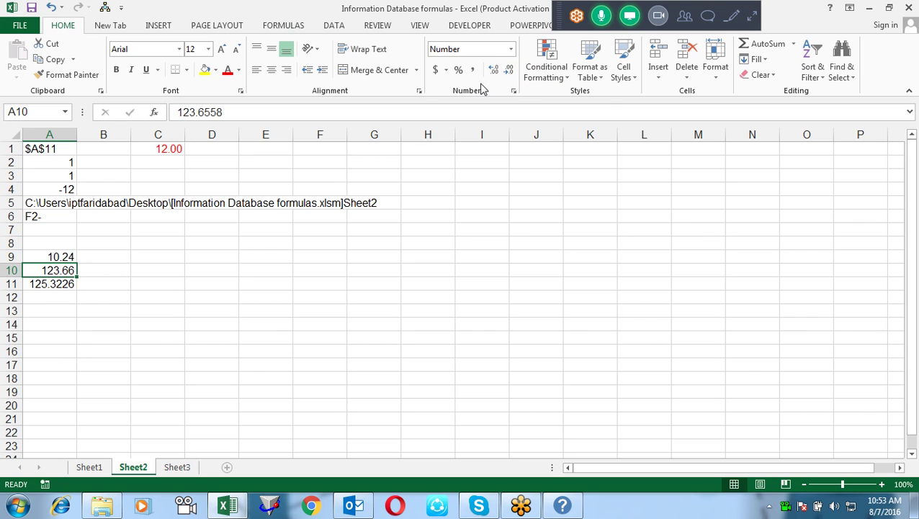
left_click(494, 70)
left_click(68, 284)
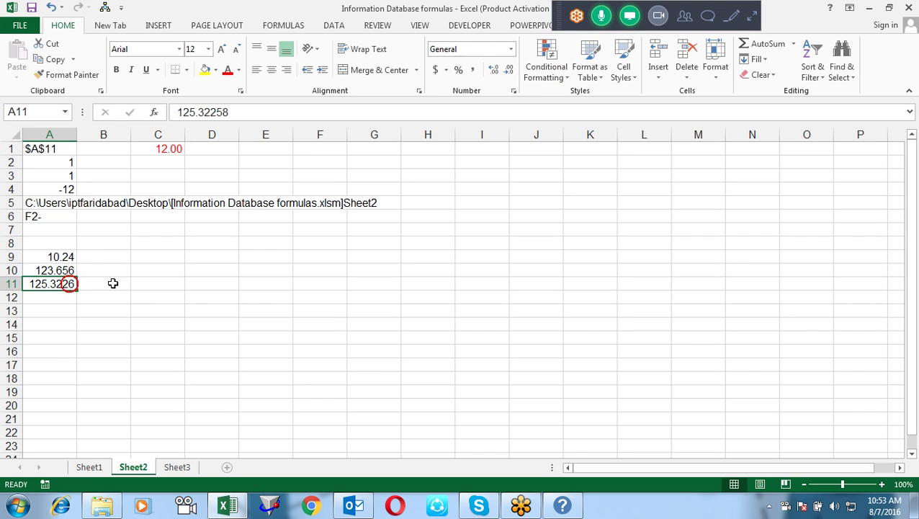
left_click(507, 72)
left_click(507, 72)
left_click(507, 72)
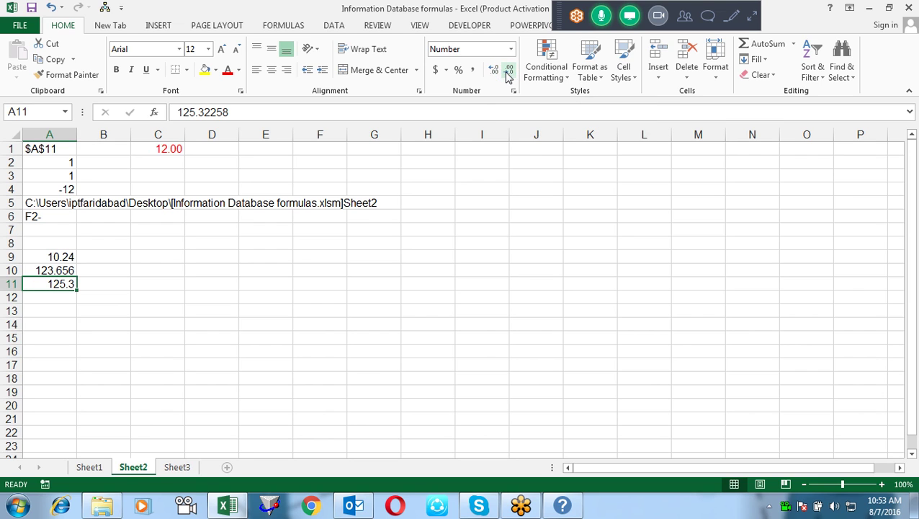
left_click(135, 294)
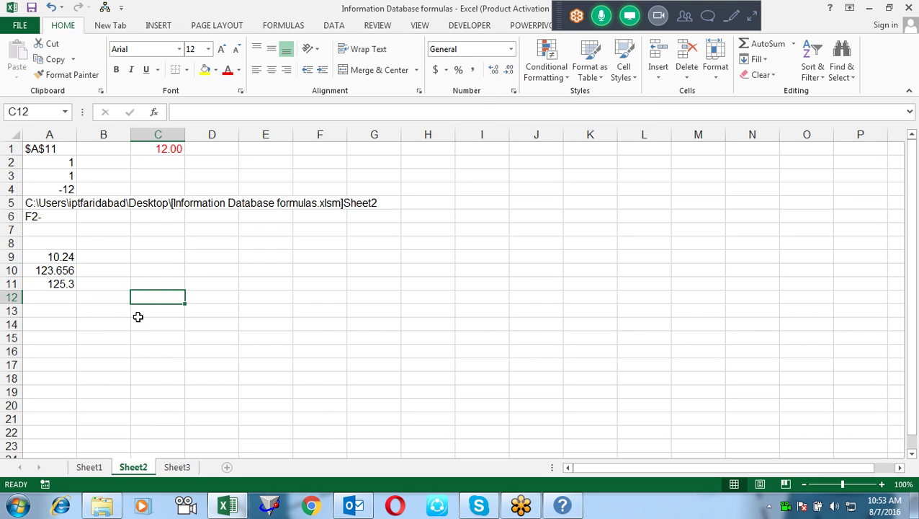
Select the range A9:A11, then move to cell B9.
left_click(69, 257)
left_click_drag(69, 257, 66, 284)
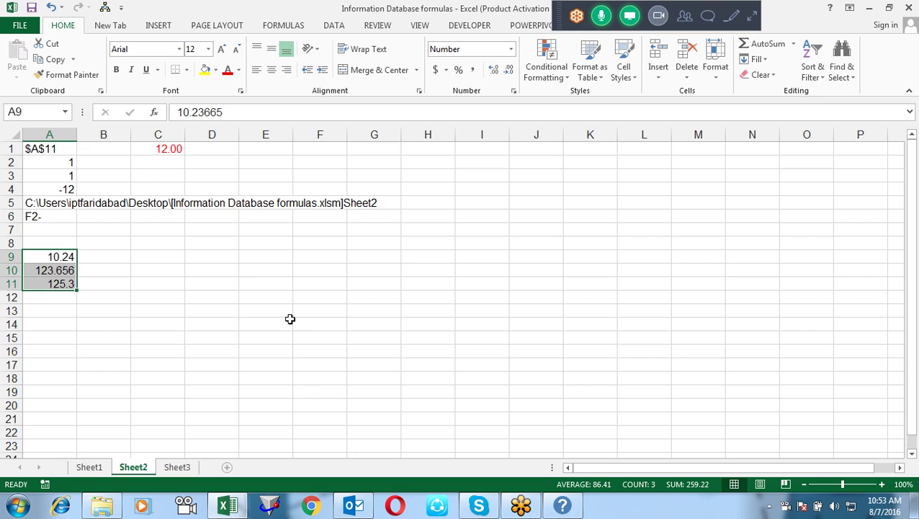
left_click(688, 18)
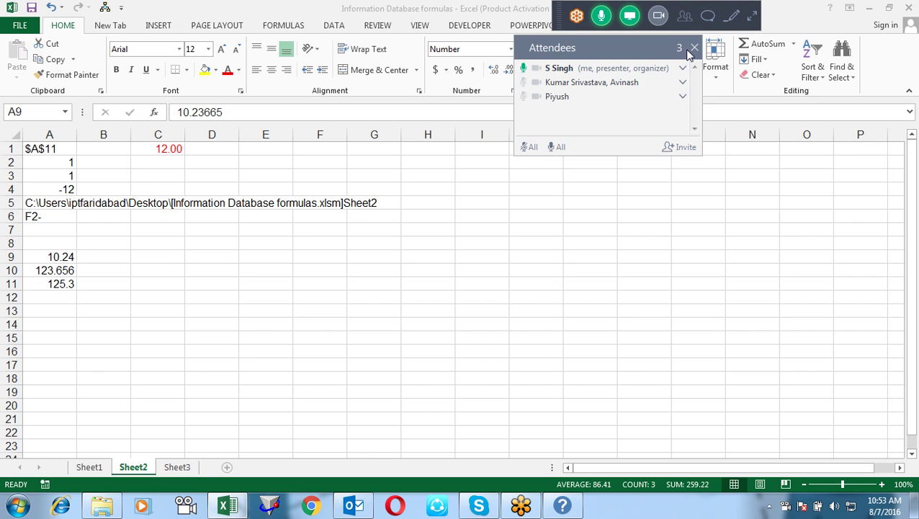
left_click(694, 48)
left_click(83, 257)
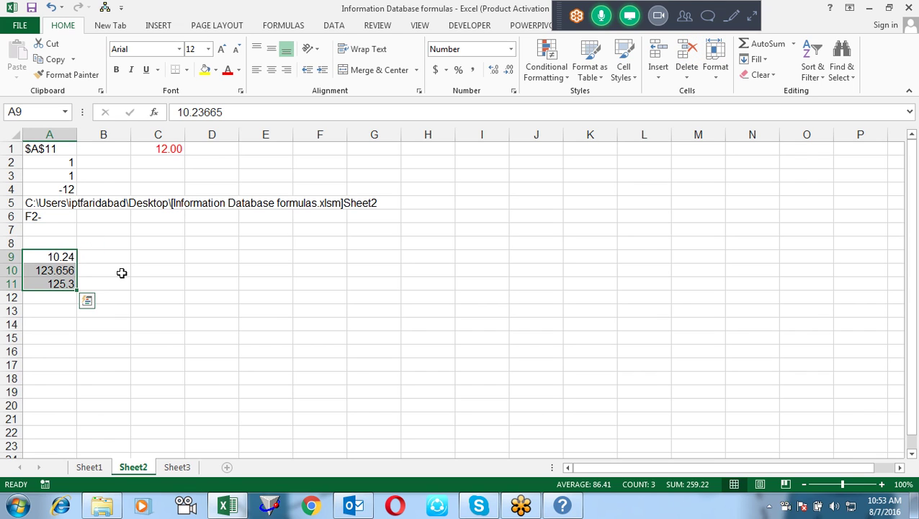
left_click(119, 258)
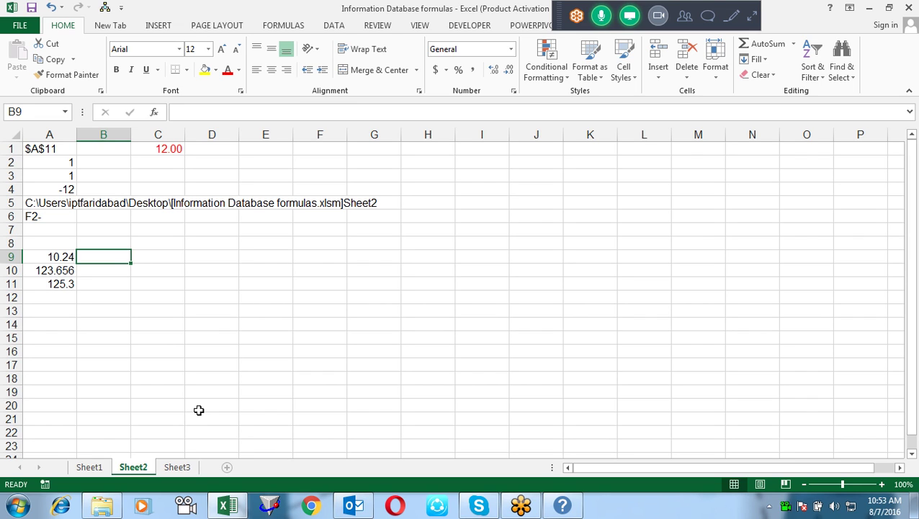
Abandon the unfinished ROUND entry and enter =CELL("format",A9) in B9.
type("=")
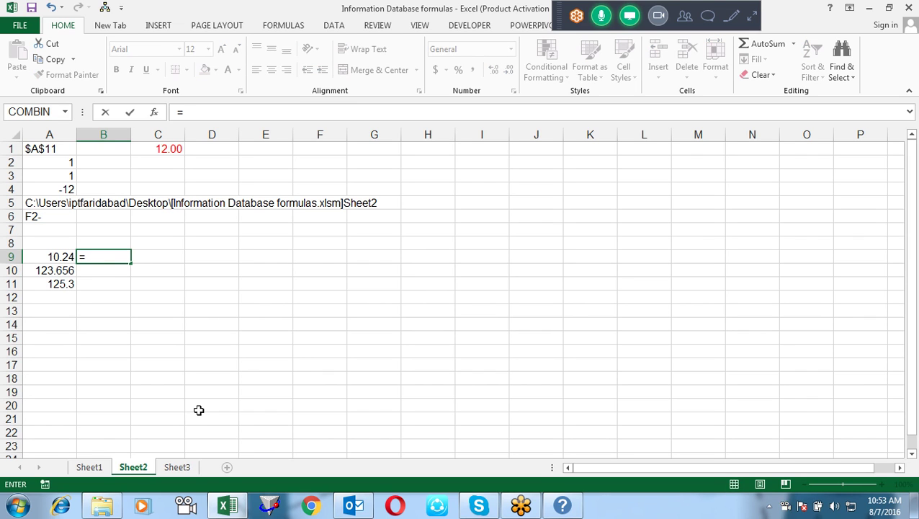
type("rou")
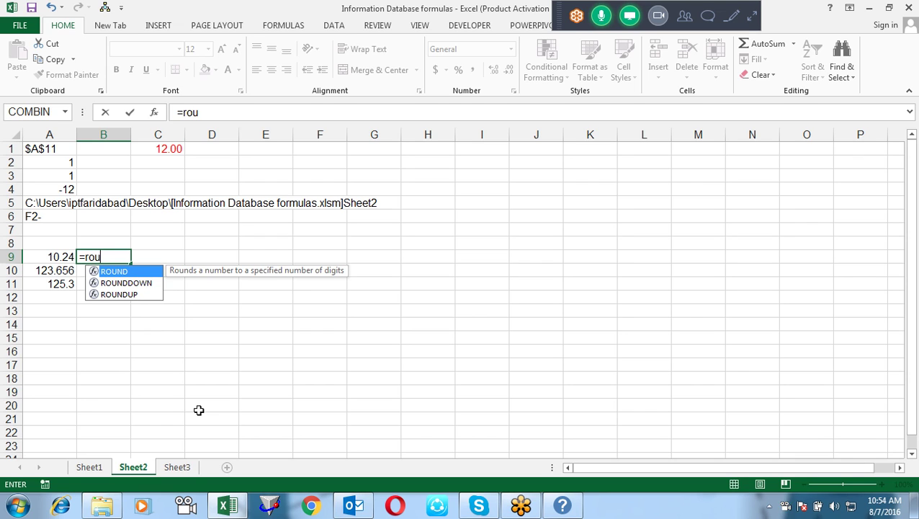
key("Escape")
key("Escape")
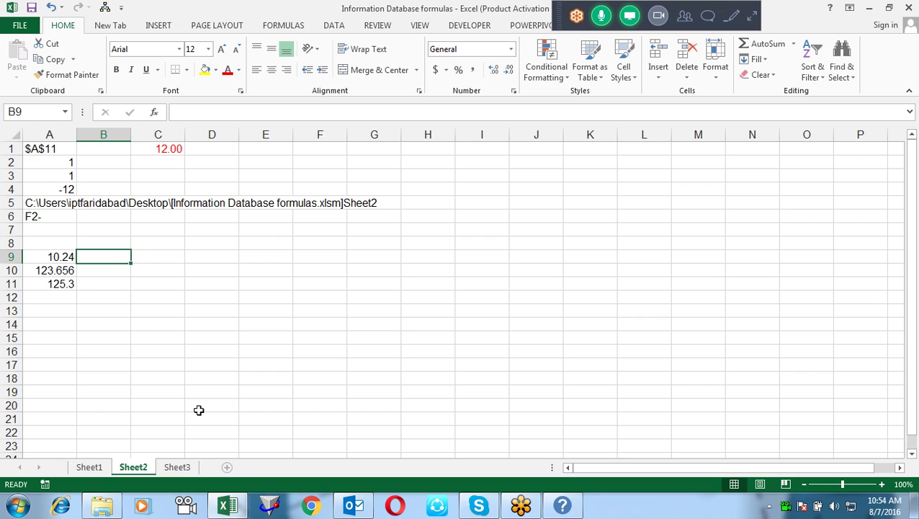
type("=")
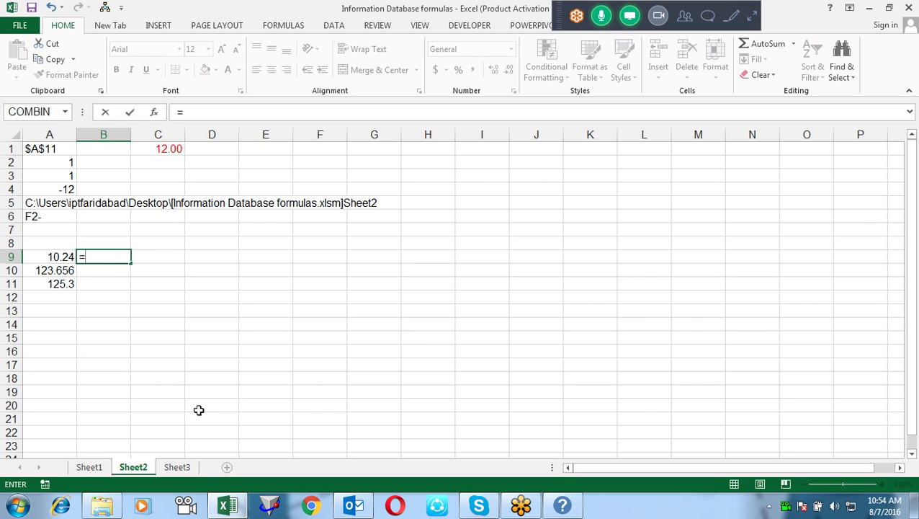
type("cel")
key("Tab")
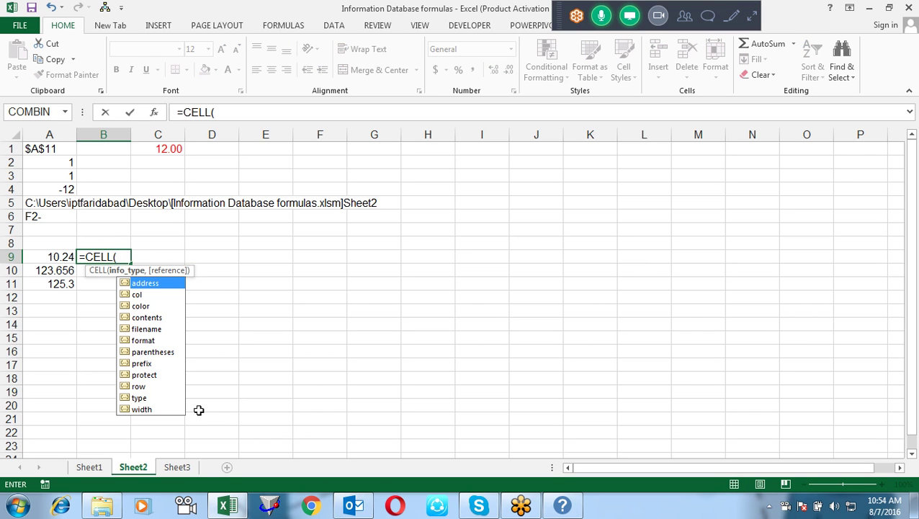
key("Down")
key("Down")
key("Down")
key("Down")
key("Down")
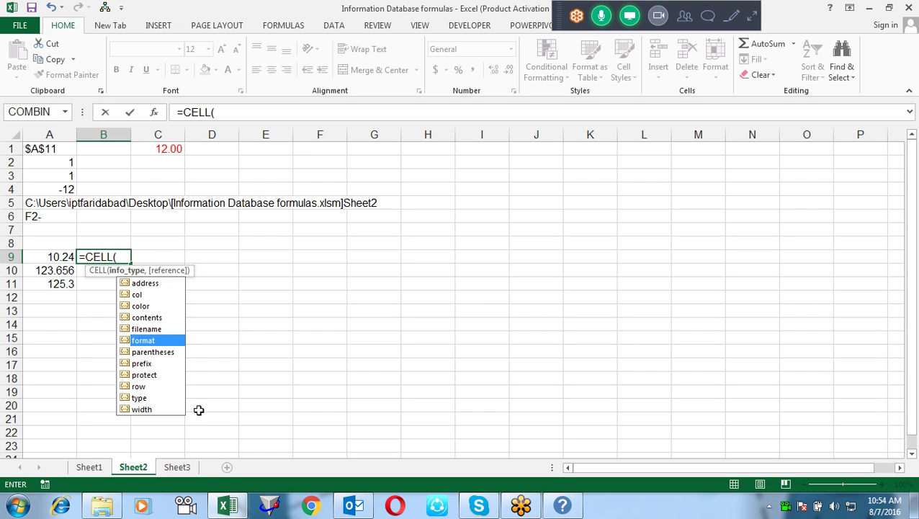
key("Tab")
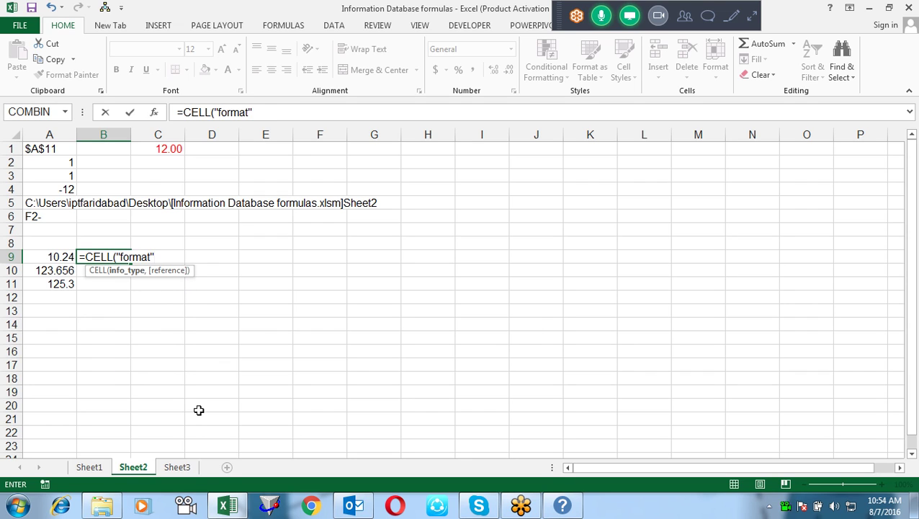
type(",")
key("Left")
key("Return")
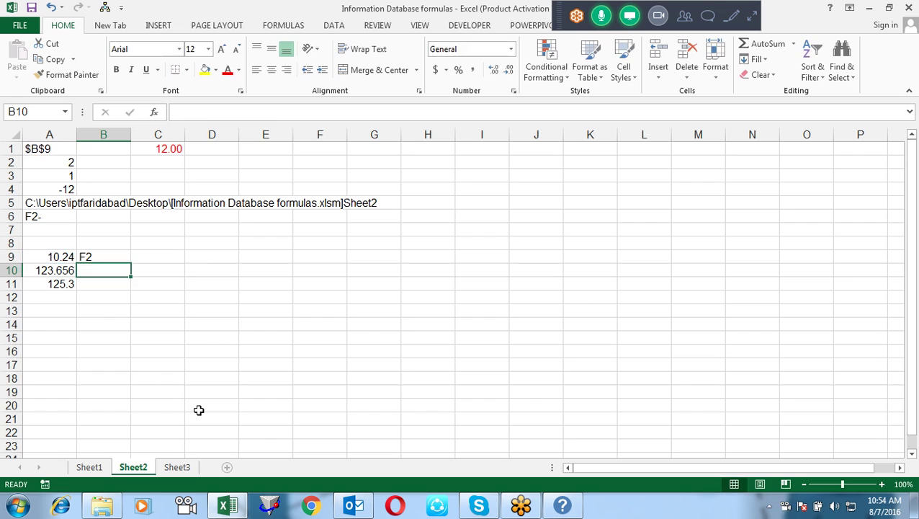
Copy the B9 formula into B10:B11 and check the results F2, F3 and F1.
key("Up")
key("ctrl+c")
key("Down")
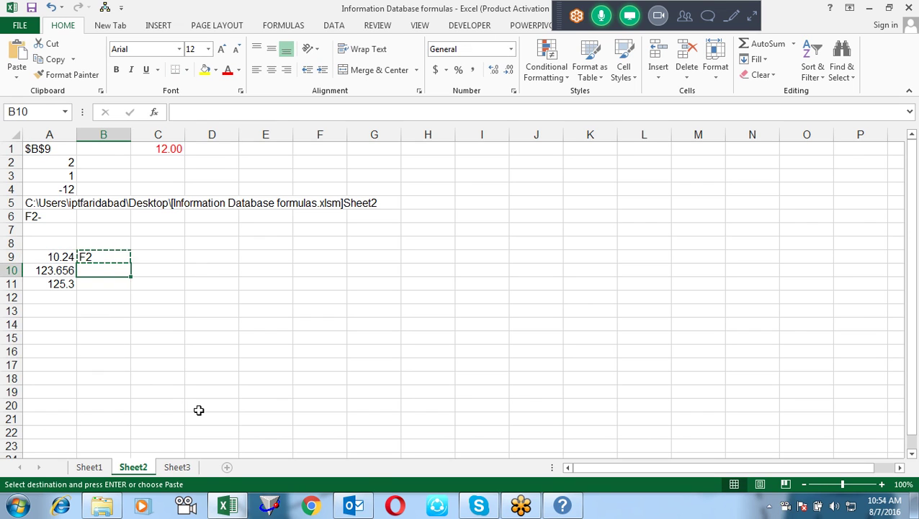
key("shift+Down")
key("shift+Down")
key("shift+Up")
key("Return")
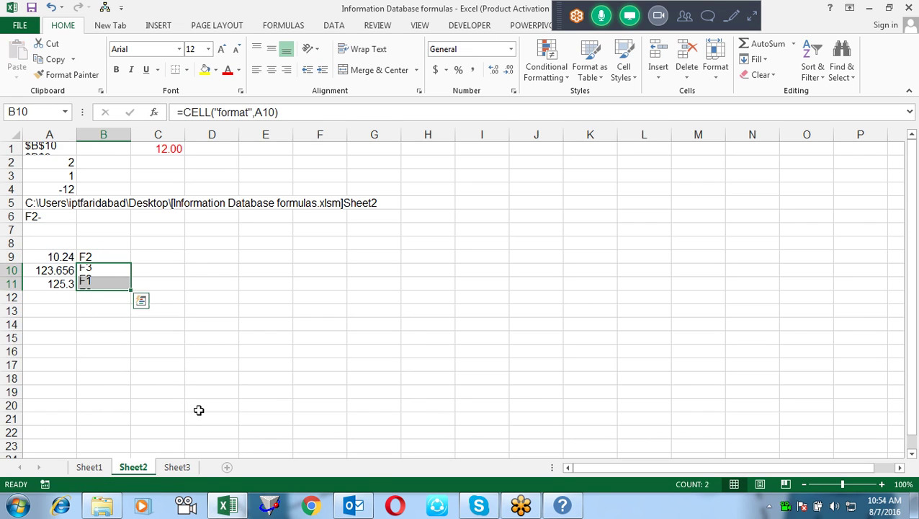
key("Up")
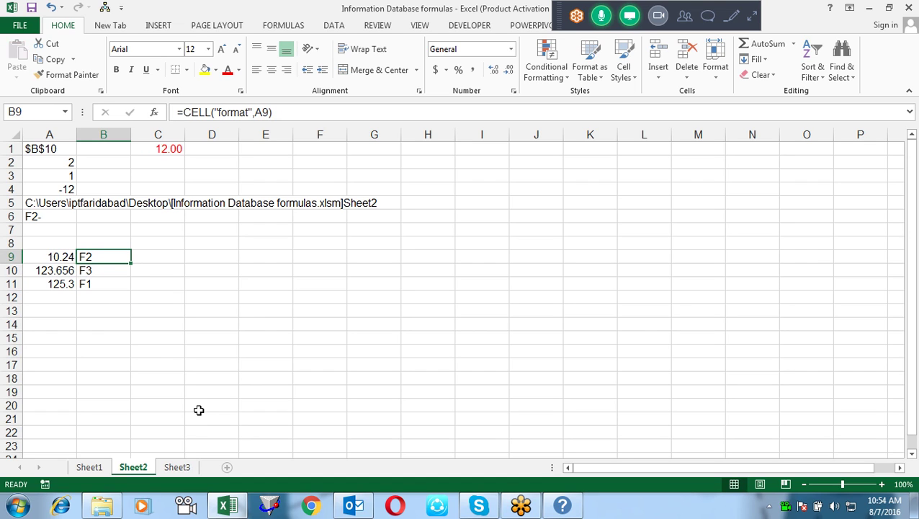
key("Down")
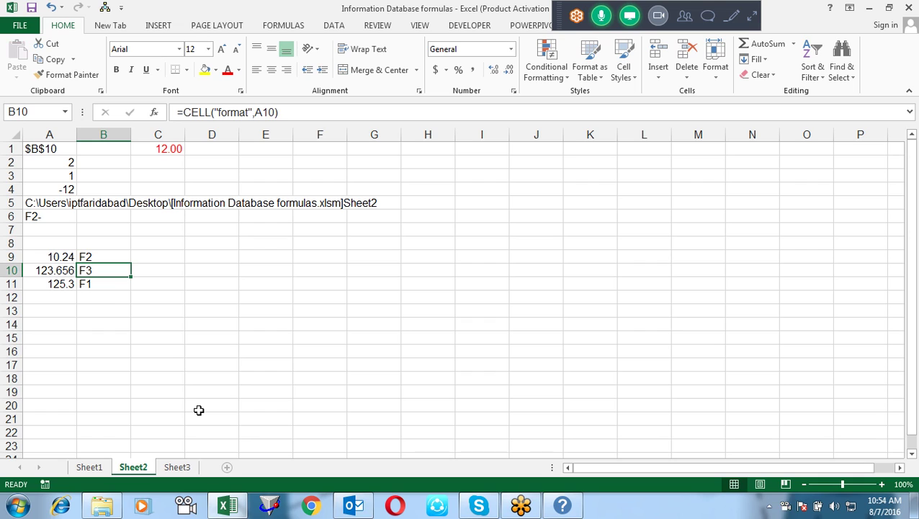
key("Down")
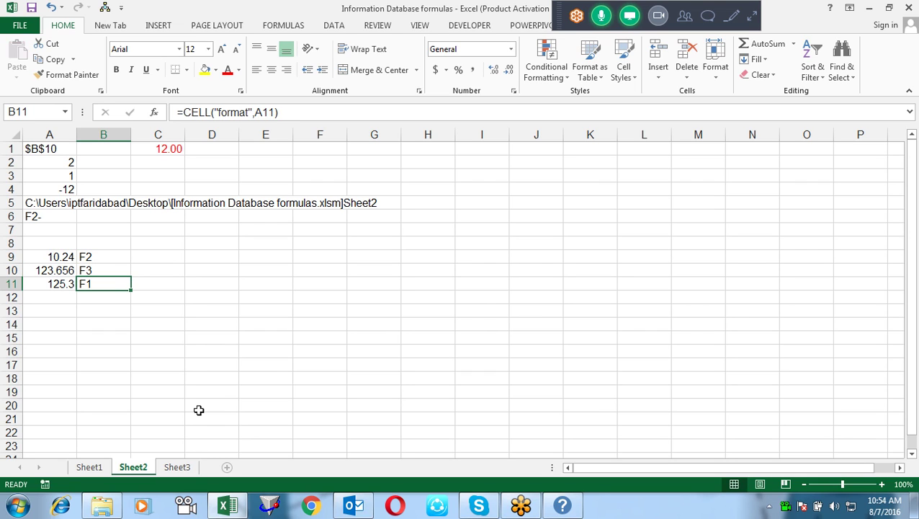
key("Up")
key("Up")
Enter =SUBSTITUTE(B9,"F","") in C9 and fill it down to C11, giving 2, 3 and 1.
key("Right")
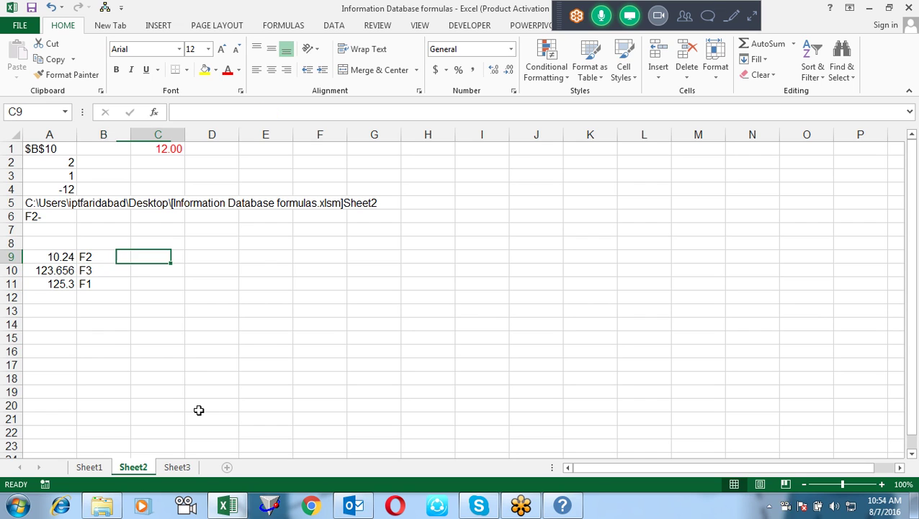
type("=sub")
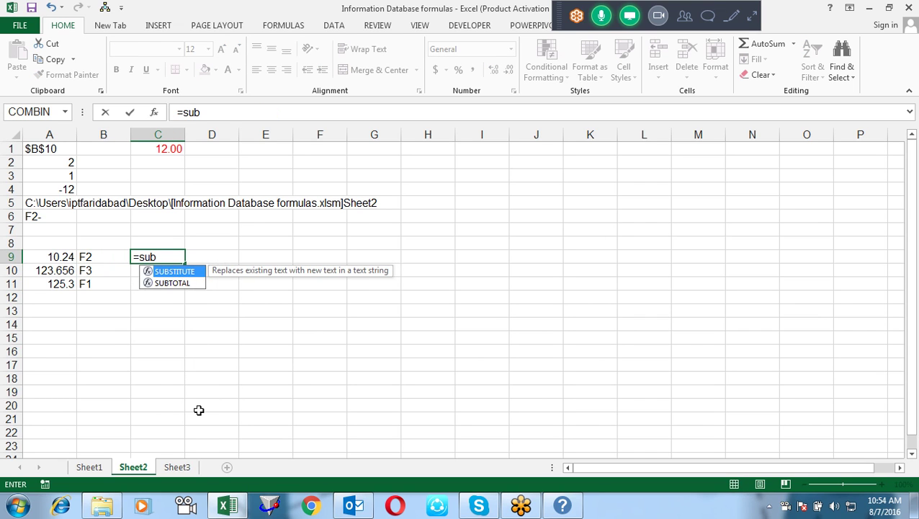
key("Tab")
key("Left")
type(",\"F\"m")
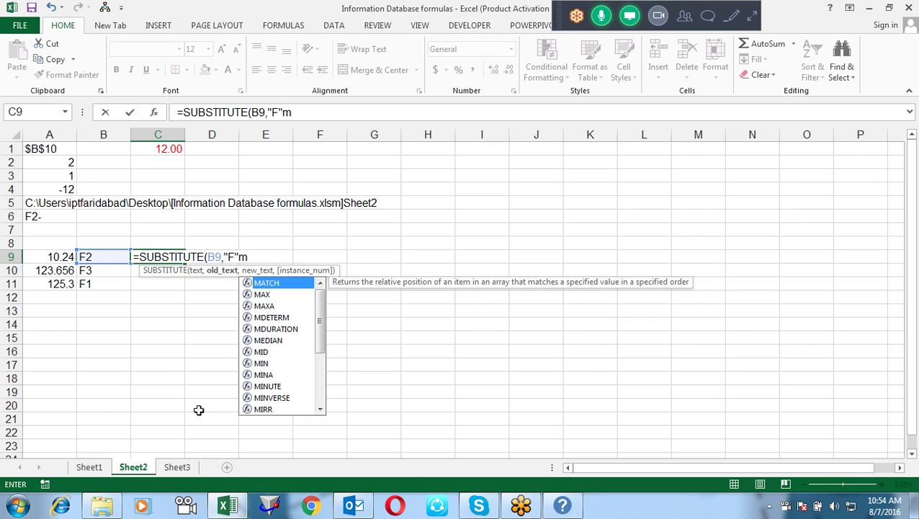
key("BackSpace")
type(",\"\")")
key("Return")
key("Up")
key("ctrl+c")
key("shift+Down")
key("shift+Down")
key("Return")
Enter =ROUND(A9,C9) in D9 and copy it into D10:D11.
key("Right")
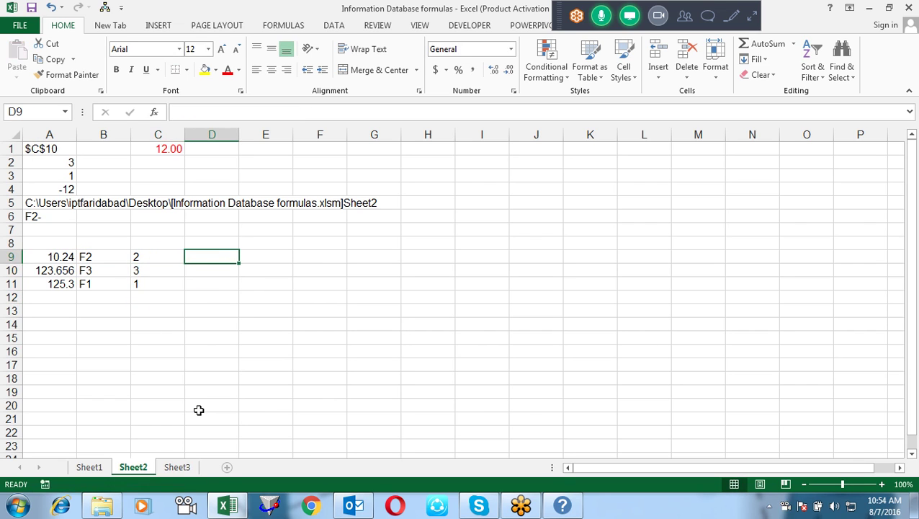
type("=round")
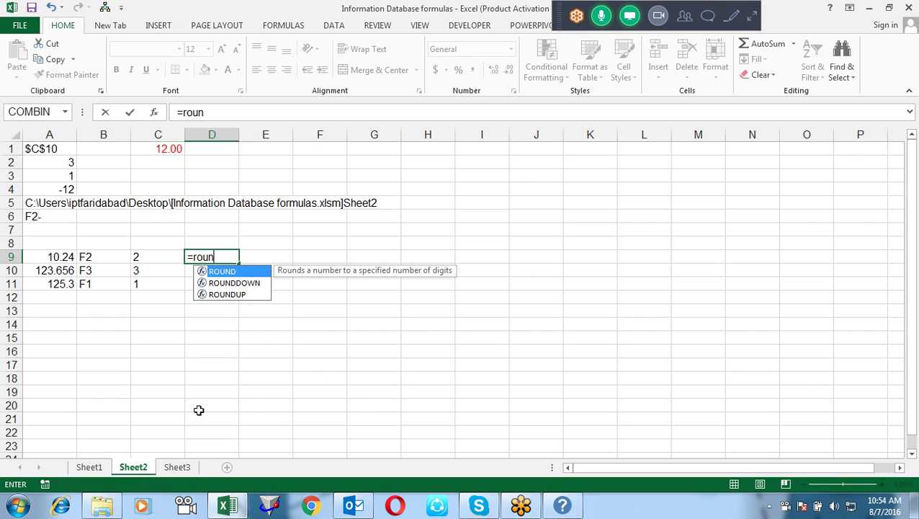
key("Tab")
key("Left")
key("Left")
key("Left")
type(",")
key("Left")
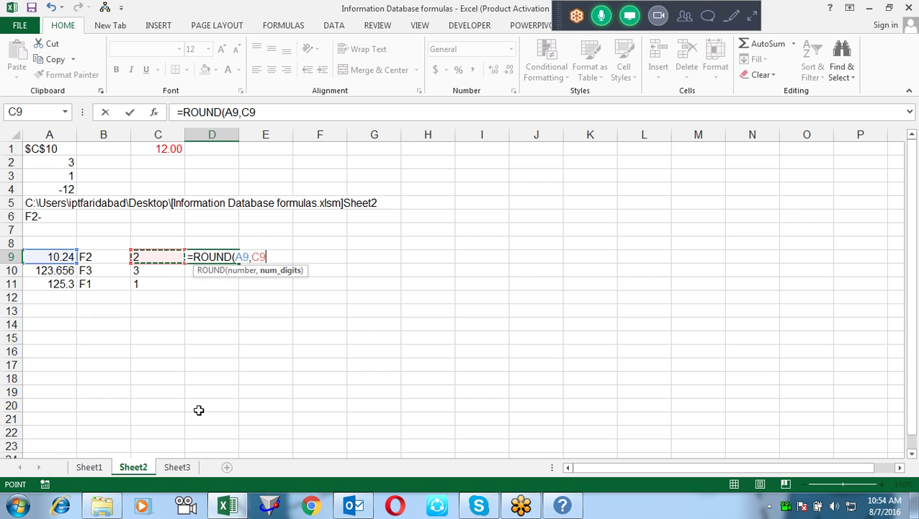
key("Return")
key("Up")
key("ctrl+c")
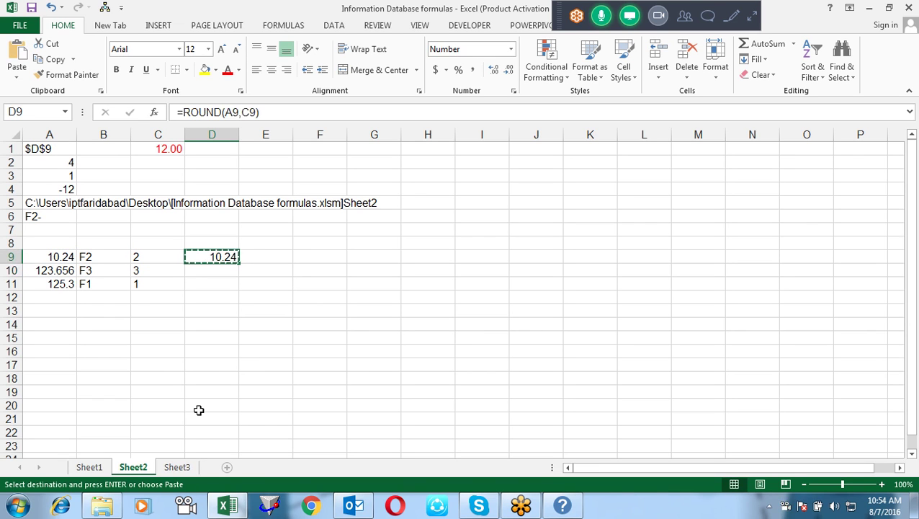
key("Down")
key("shift+Down")
key("Return")
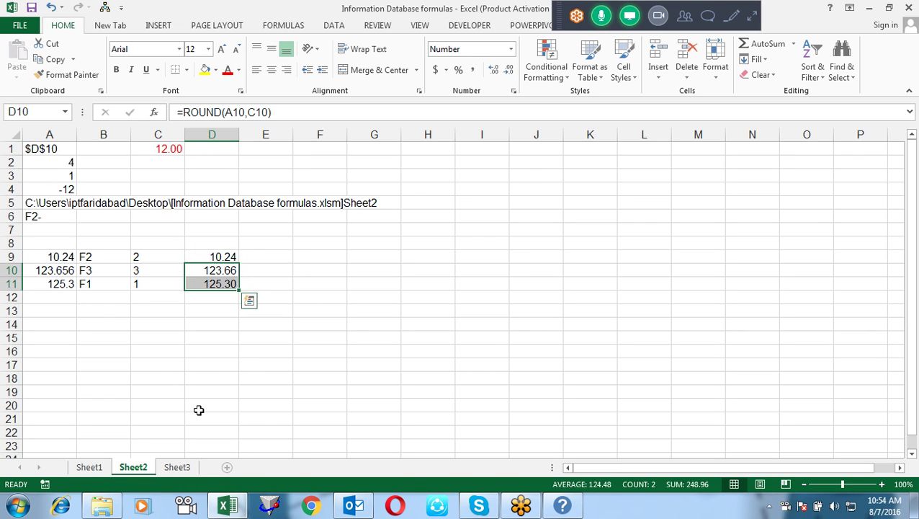
key("Up")
key("Down")
key("Down")
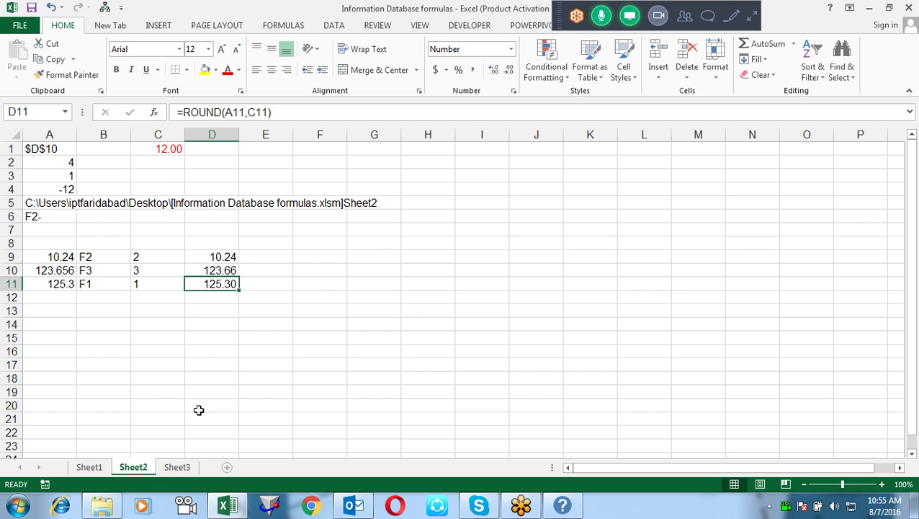
Copy the rounded results in D9:D11 and move to H9 as the destination.
key("Up")
key("Up")
key("shift+Down")
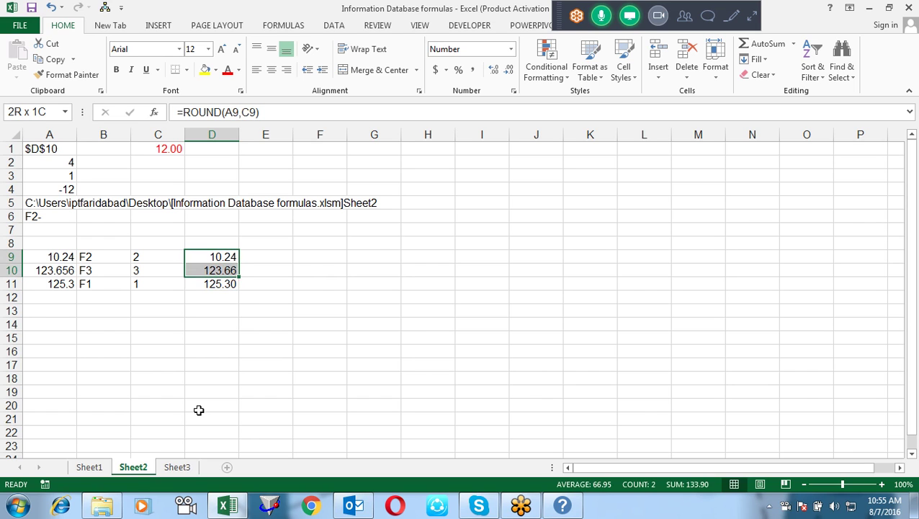
key("shift+Down")
key("ctrl+c")
key("Right")
key("Right")
key("Right")
key("Right")
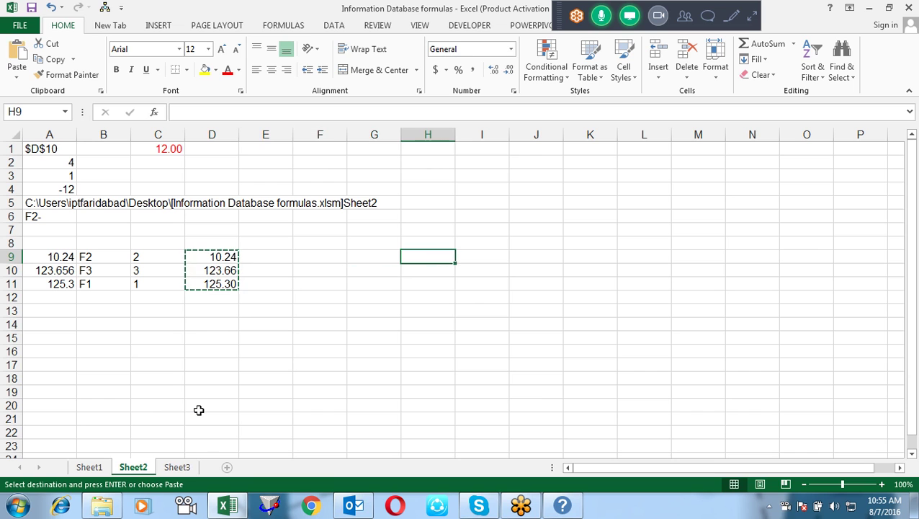
Paste D9:D11 as values into H9:H11 (10.24, 123.656, 125.3), then reselect D9:D11.
key("alt+e")
key("s")
key("v")
key("Return")
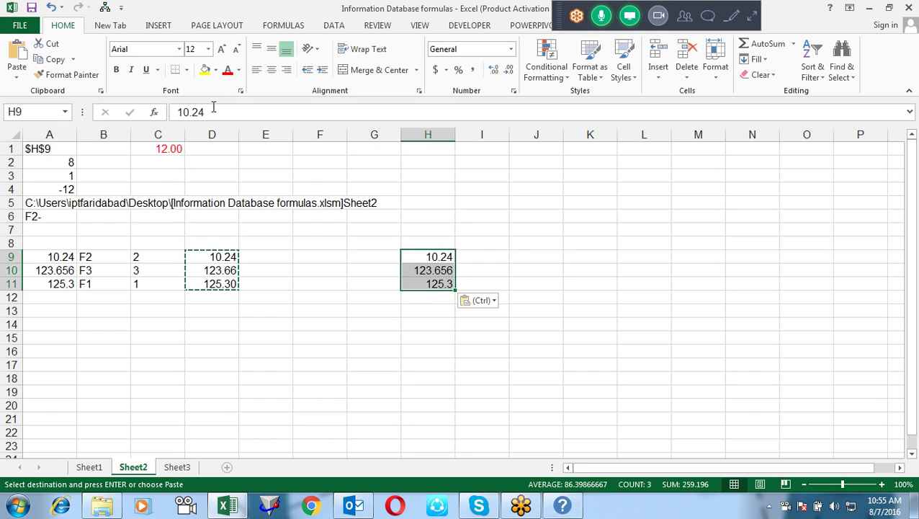
left_click(430, 271)
left_click(429, 287)
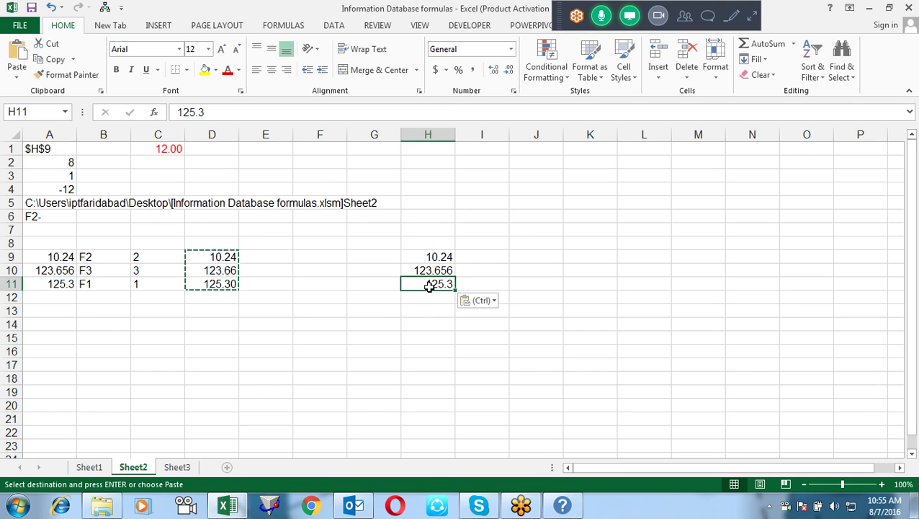
key("Escape")
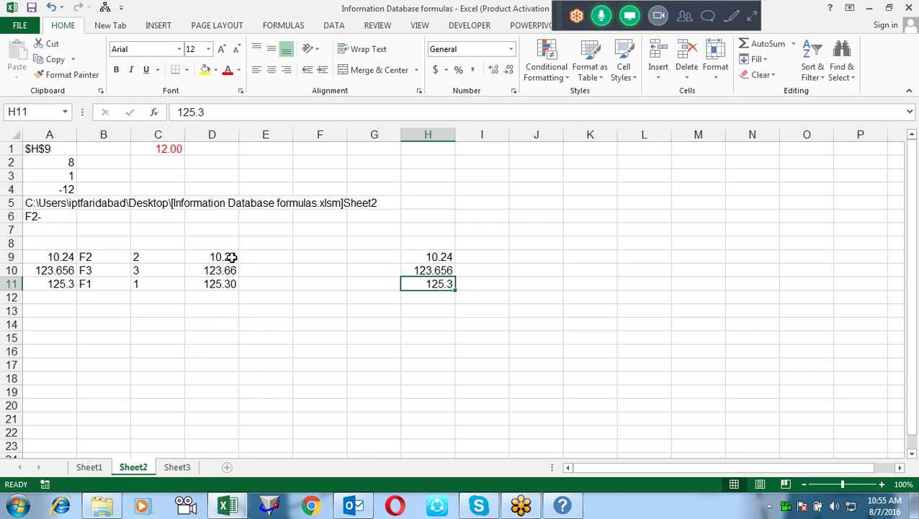
left_click_drag(231, 257, 228, 284)
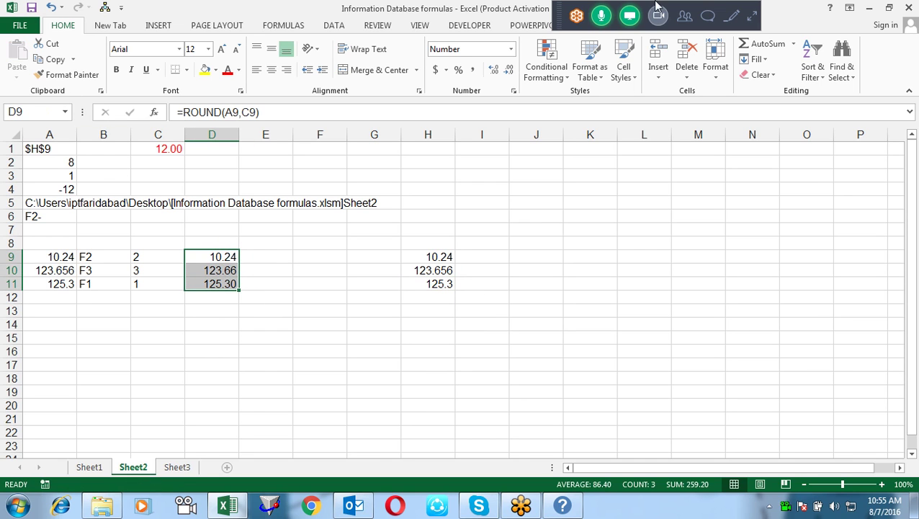
Apply the General number format to D9:D11 from the Number Format list.
left_click(511, 49)
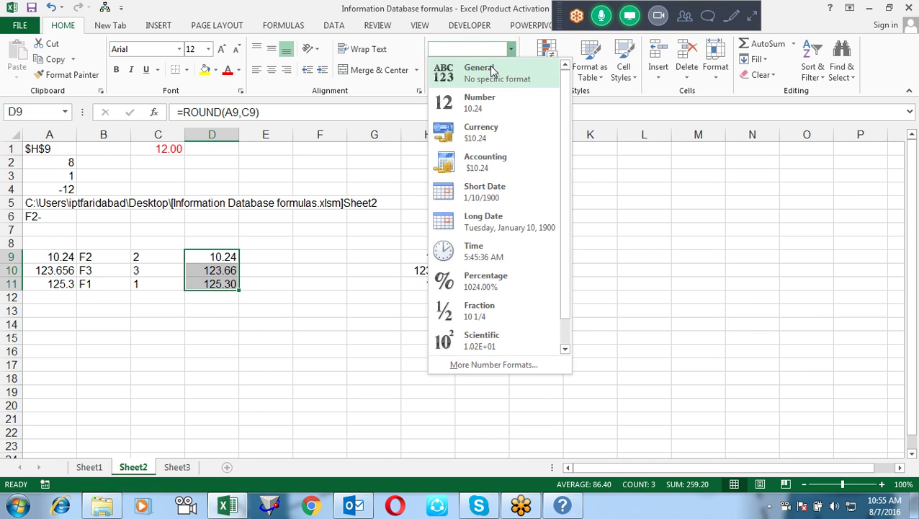
left_click(491, 72)
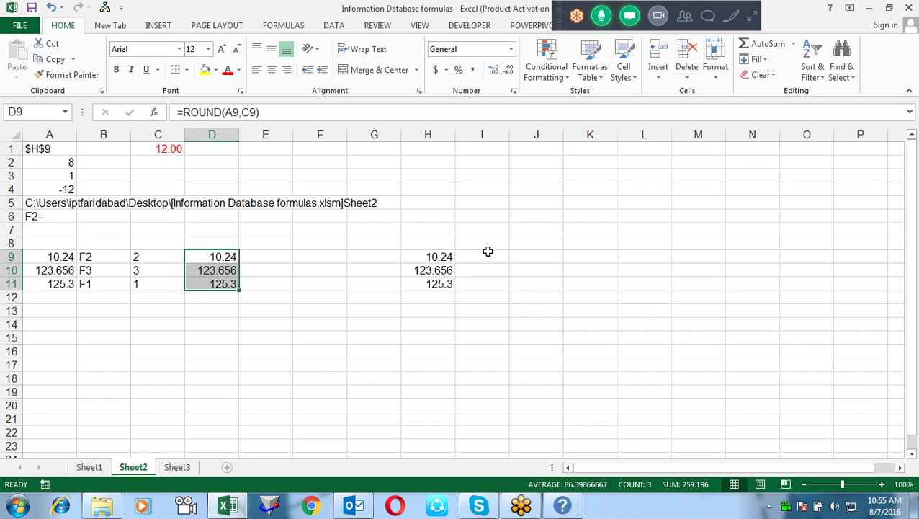
Replace the B9 reference in C9's SUBSTITUTE formula with CELL("format",A9).
key("Left")
key("Left")
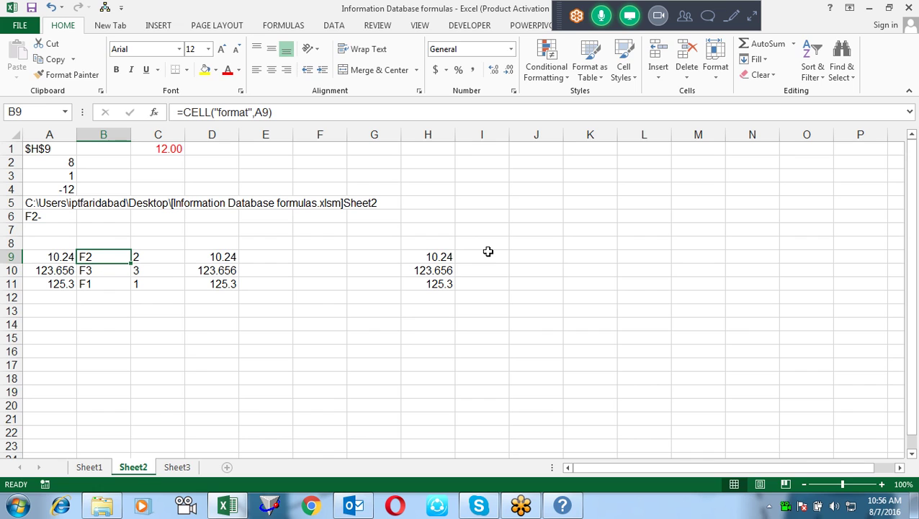
key("F2")
key("Left")
key("shift+Left")
key("shift+Left")
key("shift+Left")
key("shift+Left")
key("shift+Left")
key("shift+Left")
key("shift+Left")
key("shift+Left")
key("shift+Left")
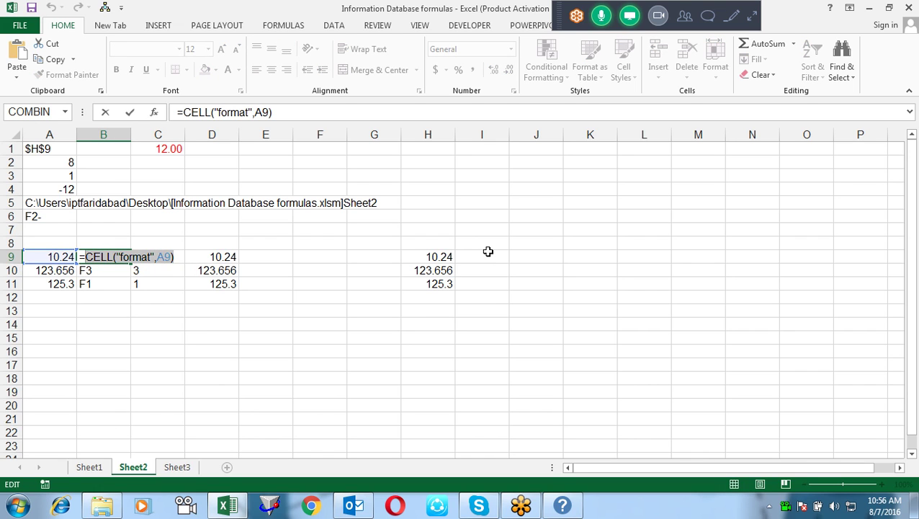
key("Tab")
key("F2")
key("Left")
key("Left")
key("Left")
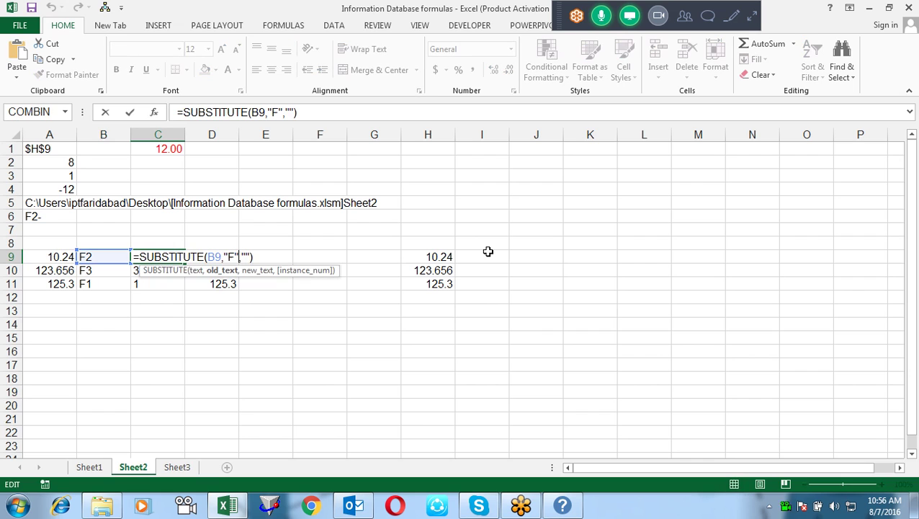
key("shift+Left")
key("shift+Left")
key("ctrl+v")
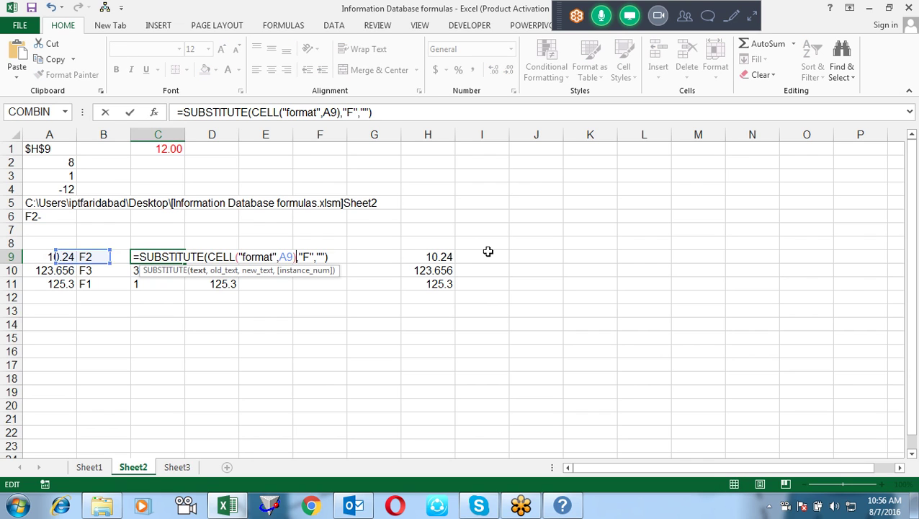
key("Return")
Nest the SUBSTITUTE expression into D9: =ROUND(A9,SUBSTITUTE(CELL("format",A9),"F","")).
key("Up")
key("F2")
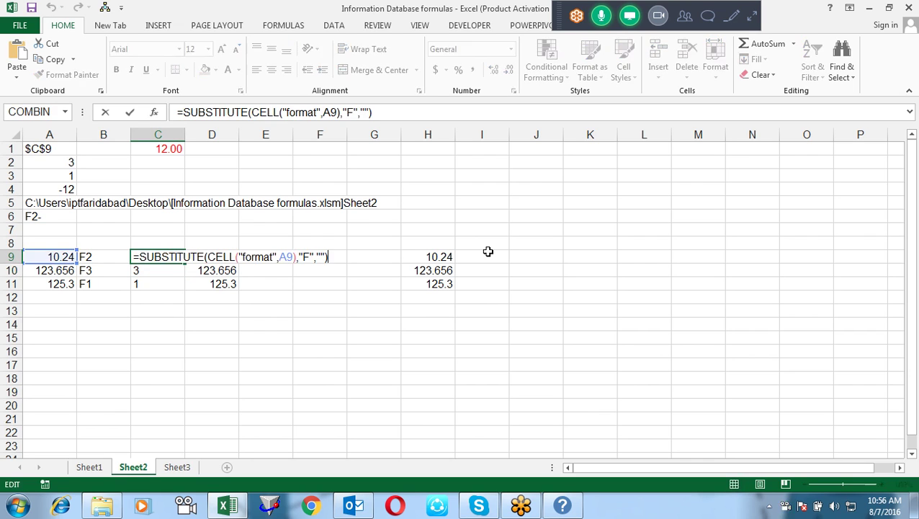
key("Left")
key("ctrl+shift+Left")
key("ctrl+shift+Left")
key("ctrl+shift+Left")
key("ctrl+shift+Left")
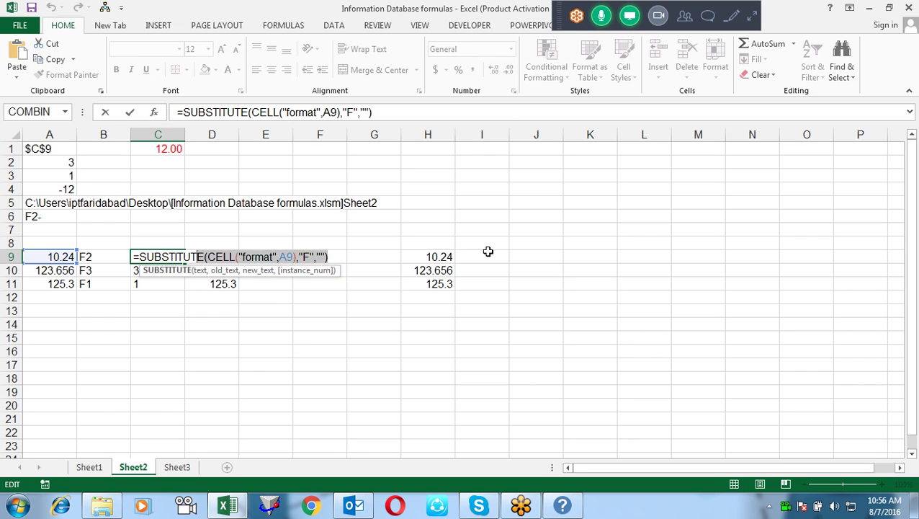
key("ctrl+shift+Left")
key("ctrl+shift+Left")
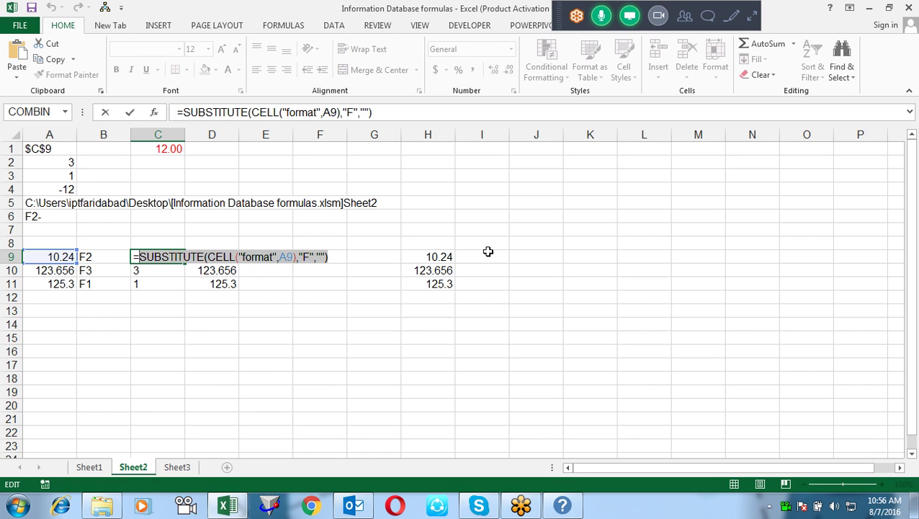
key("Escape")
key("Right")
key("F2")
key("Left")
key("ctrl+shift+Left")
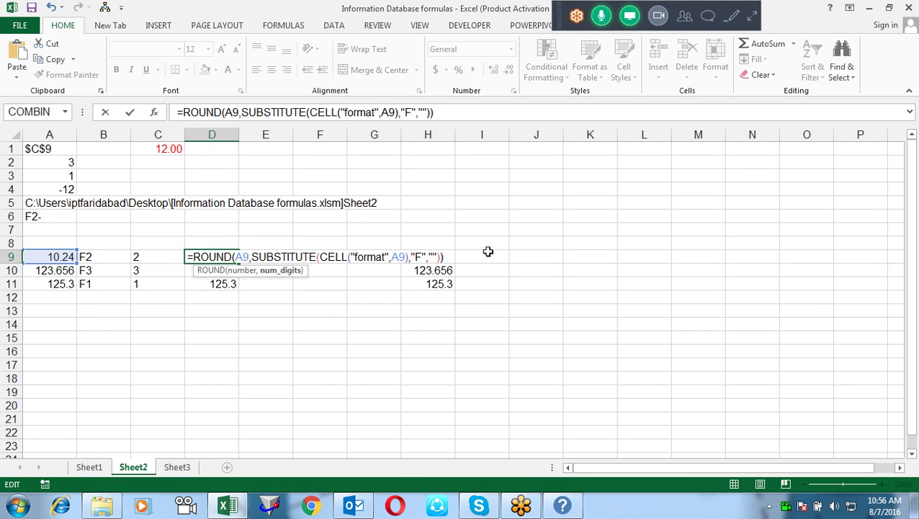
key("Return")
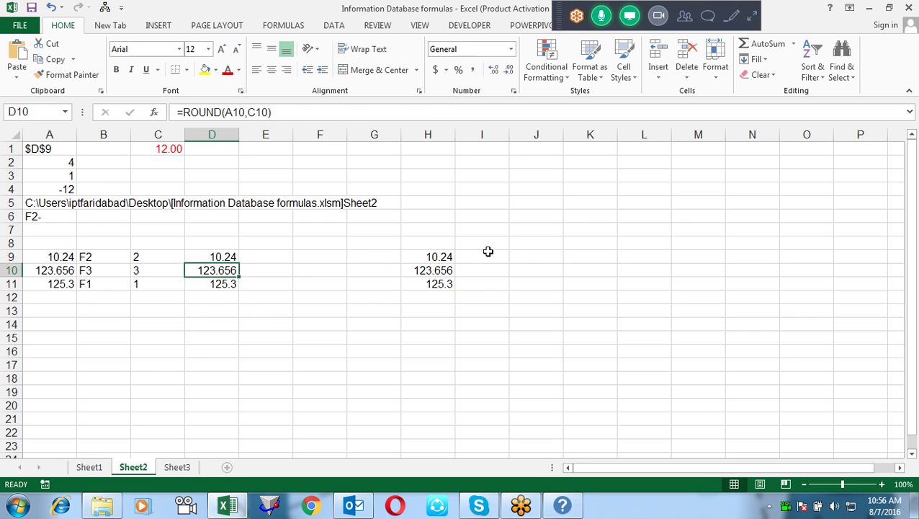
key("Up")
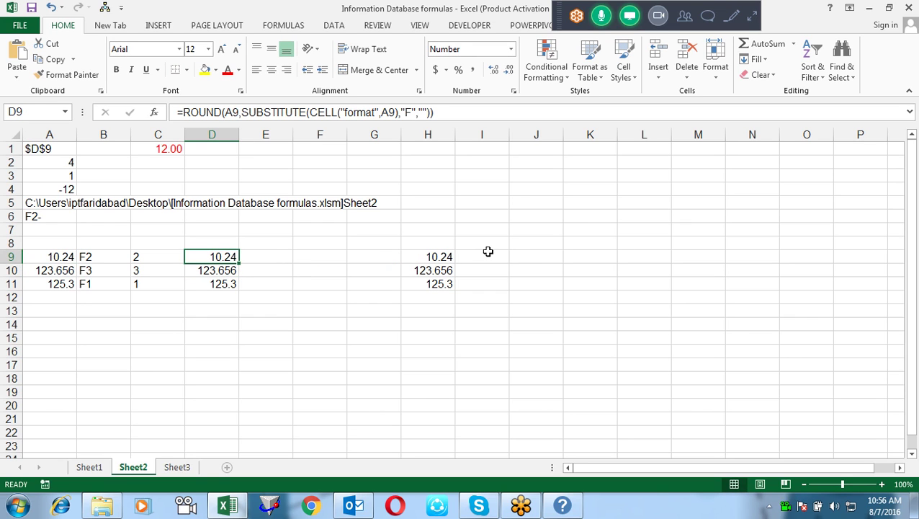
key("F2")
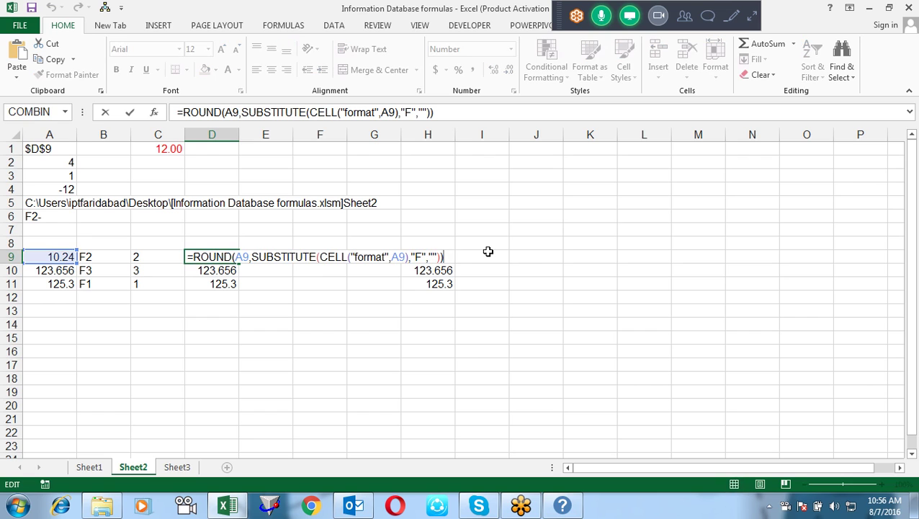
key("Escape")
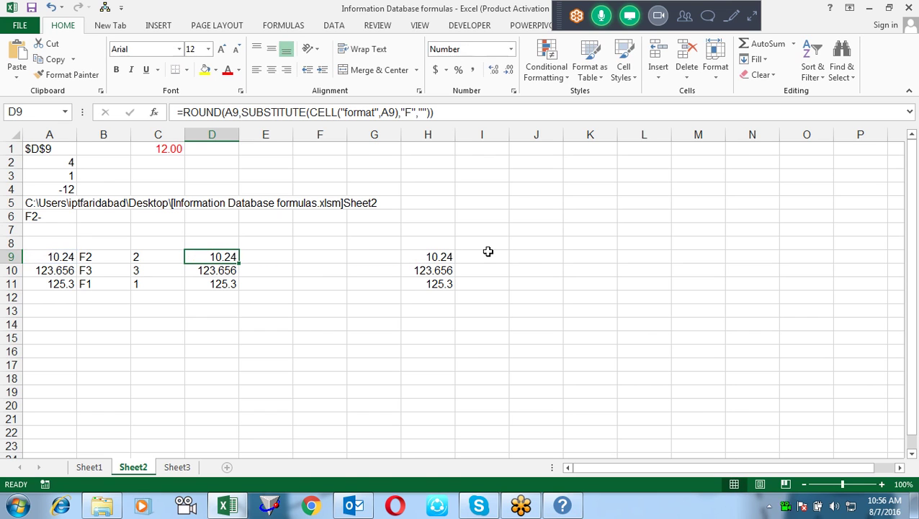
Start an INFO formula in A13, cancel it, and return to edit D9's formula.
key("Left")
key("Left")
key("Down")
key("Down")
key("Down")
key("Down")
key("Left")
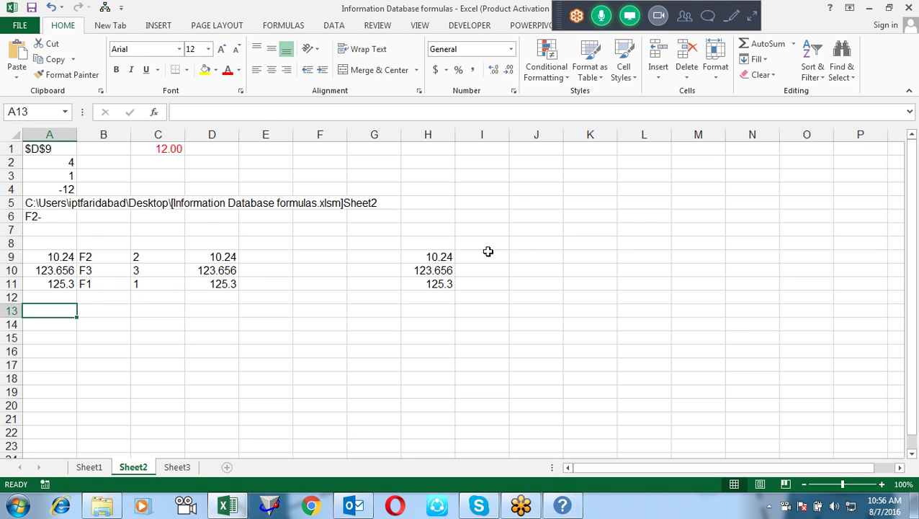
type("=info")
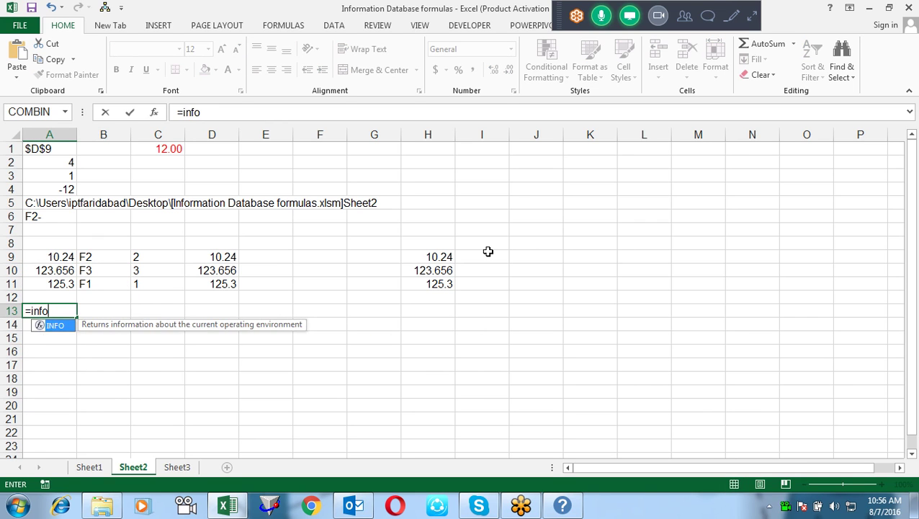
key("Tab")
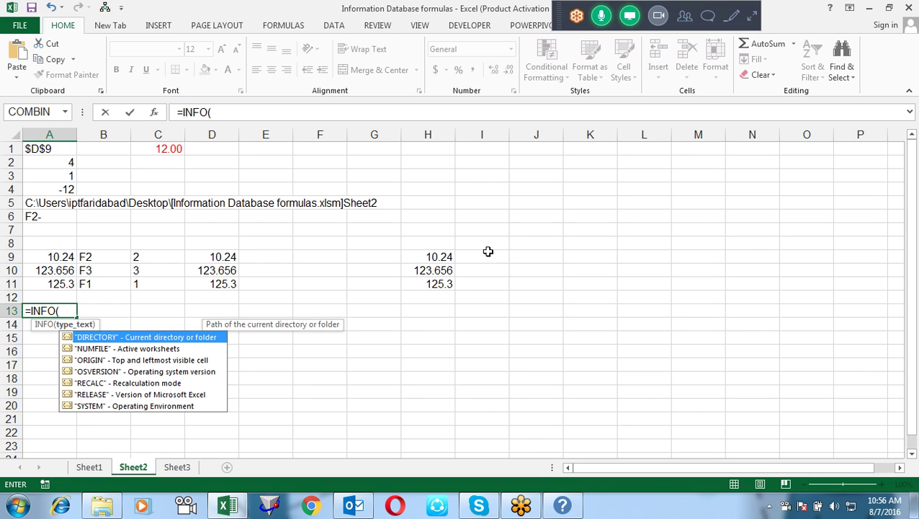
key("Escape")
key("Escape")
key("Up")
key("Up")
key("Up")
key("Up")
key("Right")
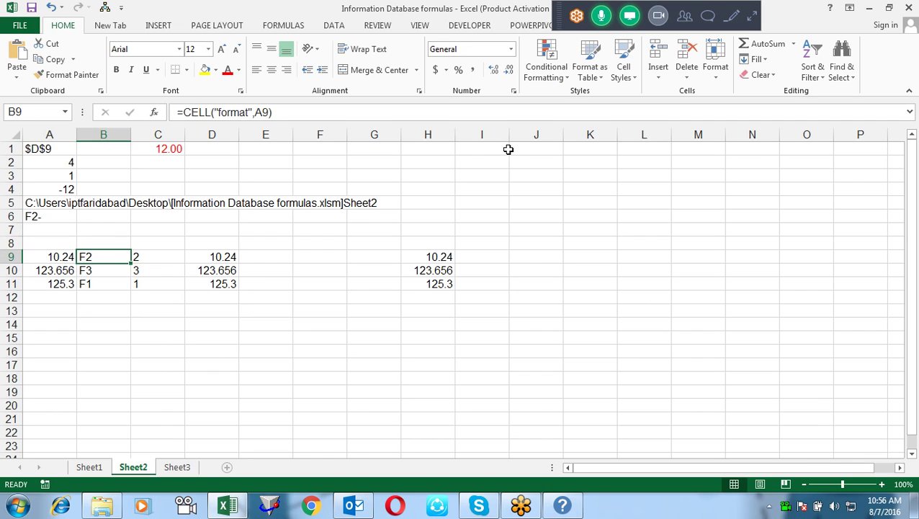
key("Left")
key("Right")
key("Right")
key("Right")
key("F2")
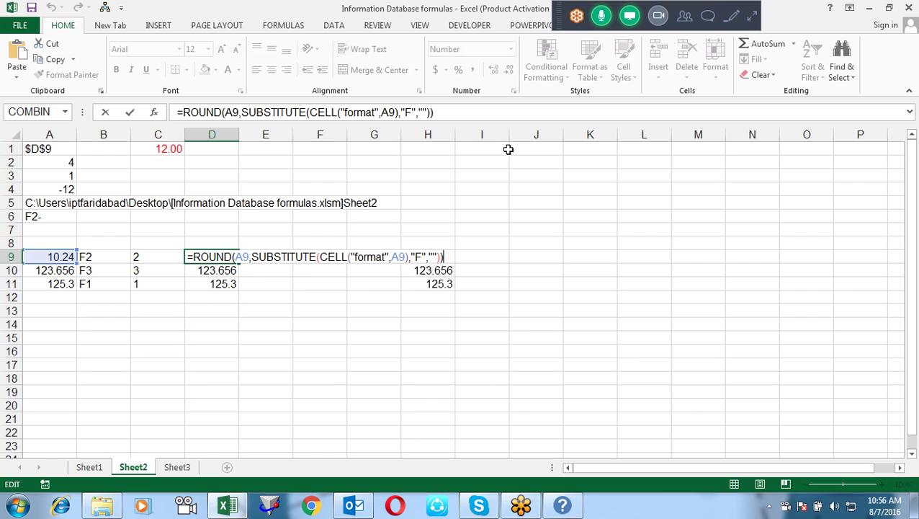
left_click(360, 255)
left_click(331, 272)
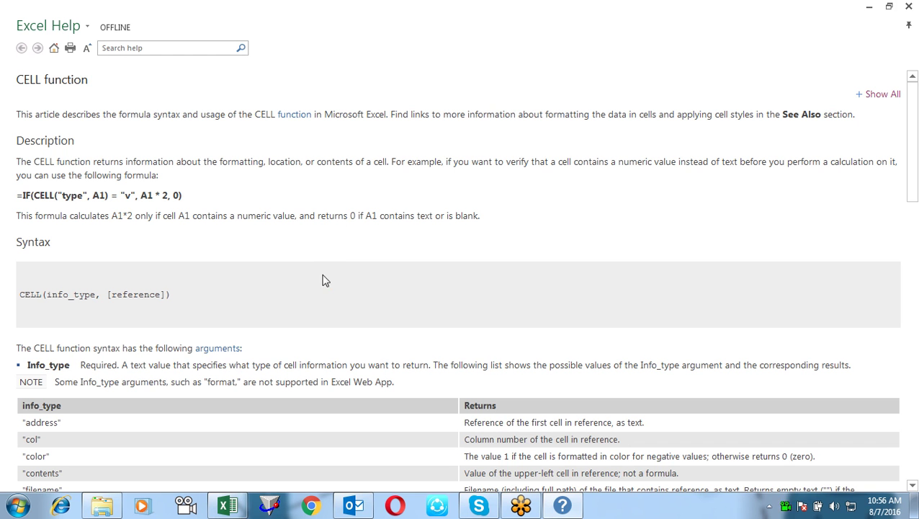
left_click(284, 295)
scroll(283, 297, "down", 3)
scroll(283, 301, "down", 15)
scroll(284, 302, "down", 2)
scroll(283, 301, "down", 4)
scroll(283, 301, "up", 3)
scroll(284, 302, "down", 1)
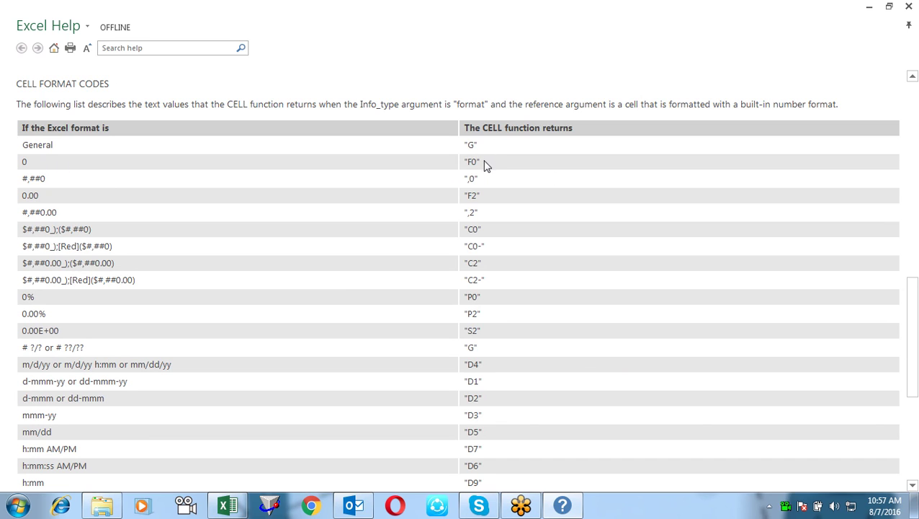
left_click(30, 179)
left_click(494, 194)
left_click(44, 247)
left_click_drag(87, 247, 114, 248)
left_click_drag(484, 249, 454, 250)
left_click(470, 291)
left_click(482, 320)
double_click(470, 331)
left_click_drag(470, 333, 473, 333)
left_click(468, 361)
left_click_drag(488, 348, 464, 352)
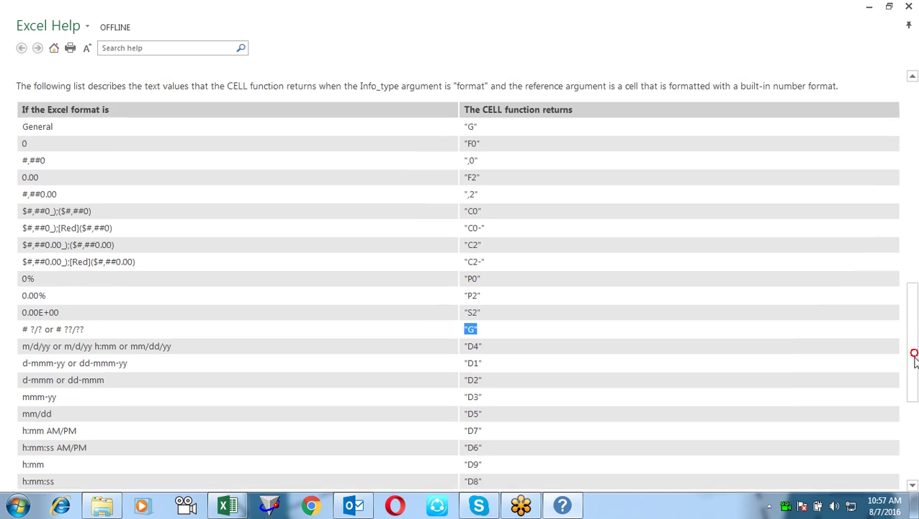
left_click_drag(915, 357, 914, 390)
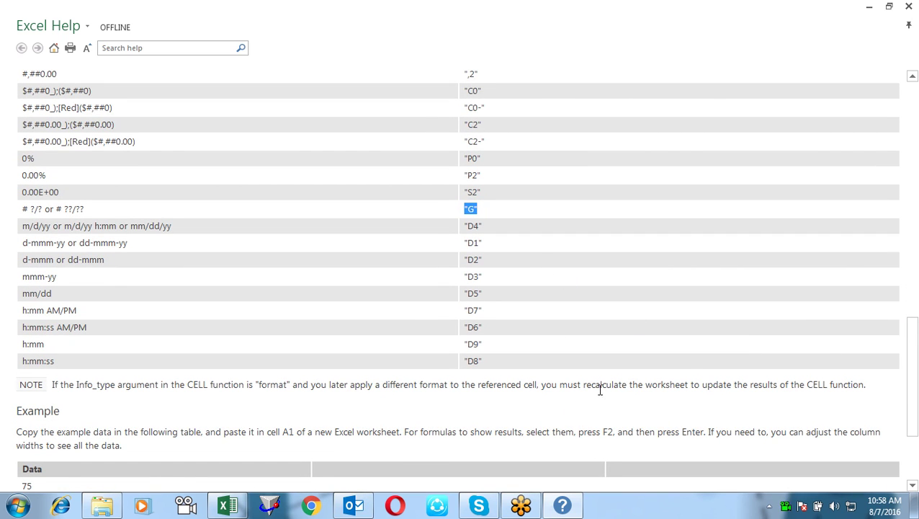
left_click_drag(910, 336, 908, 384)
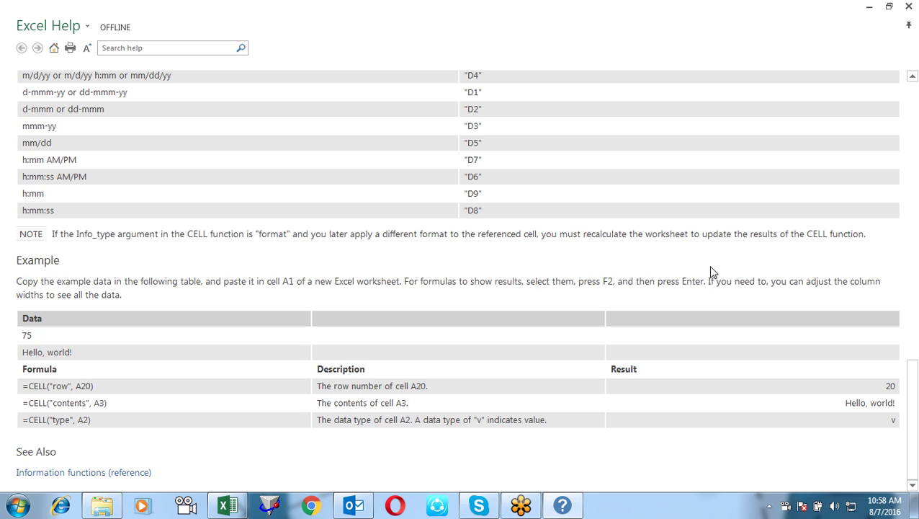
left_click(911, 6)
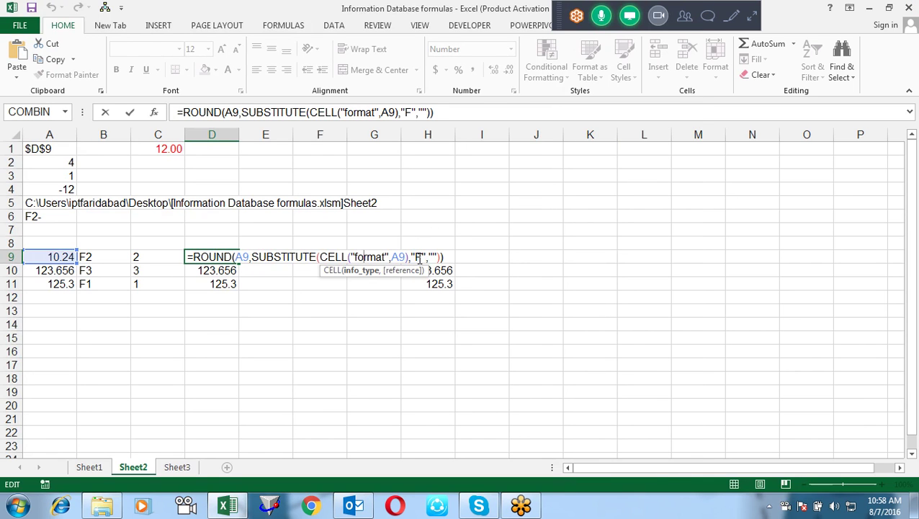
Confirm D9, then enter =INFO("DIRECTORY") in A13 to show the Desktop folder path.
key("Return")
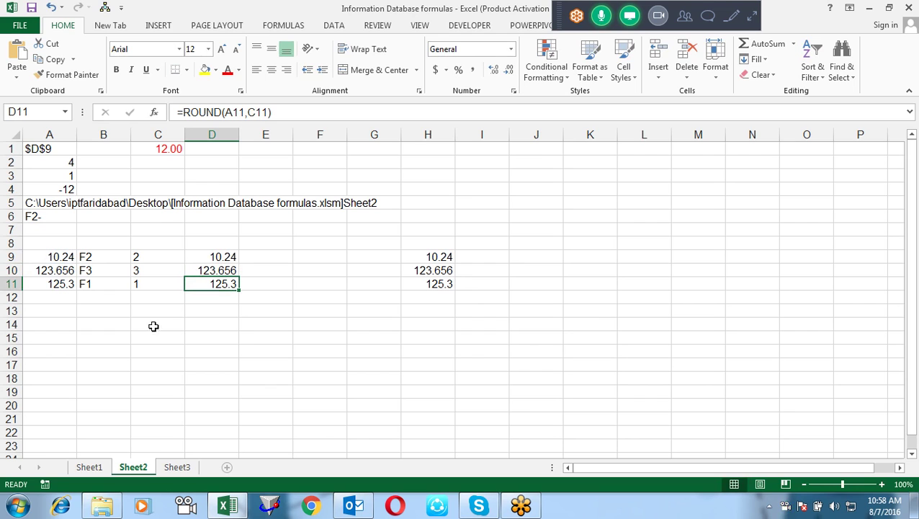
left_click(54, 310)
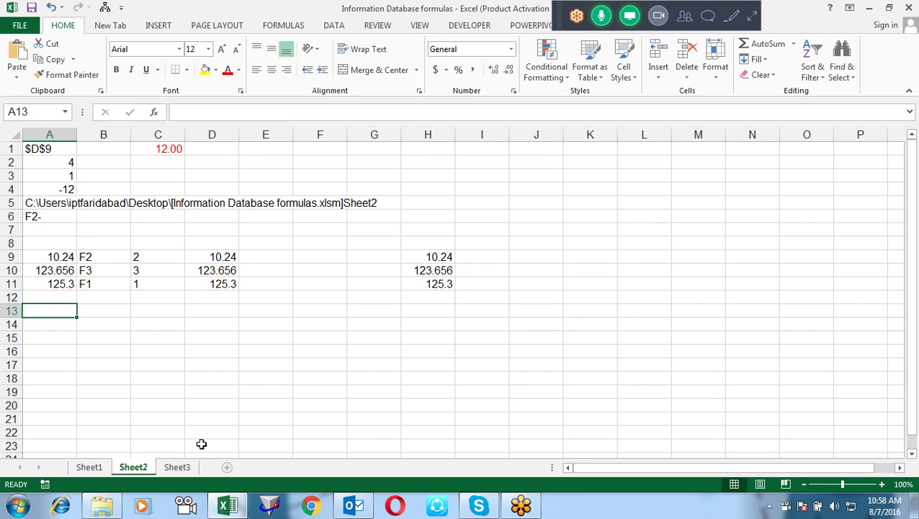
type("=inf")
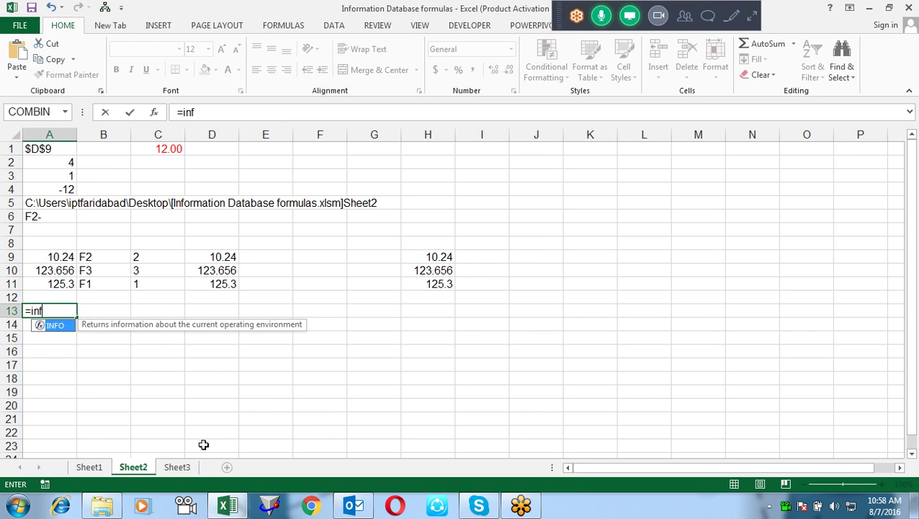
key("Tab")
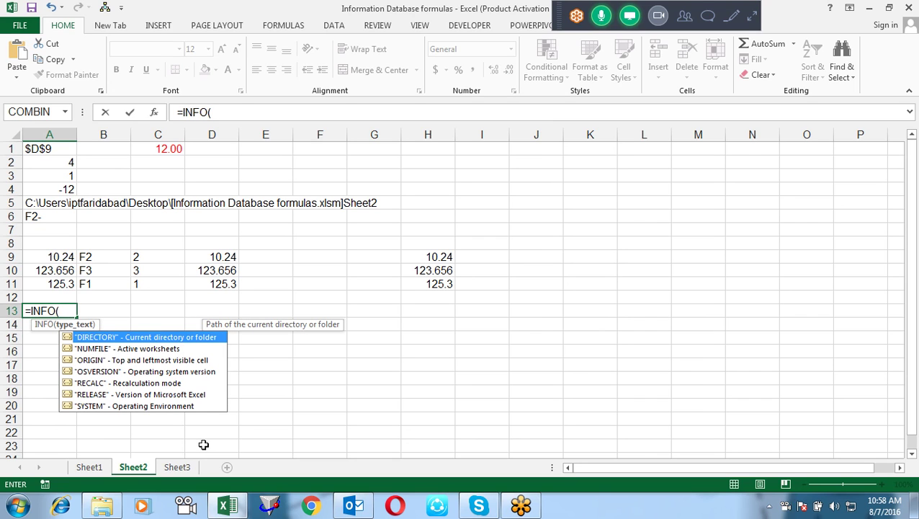
key("Tab")
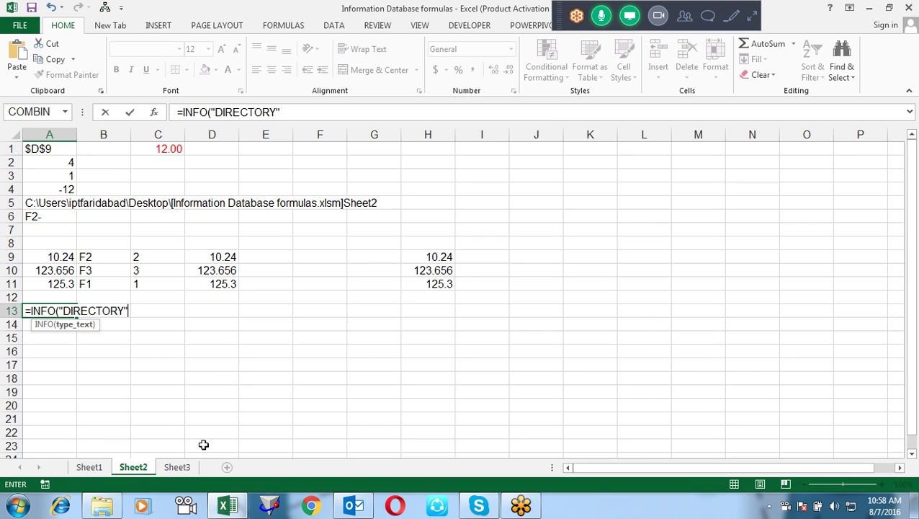
key("Return")
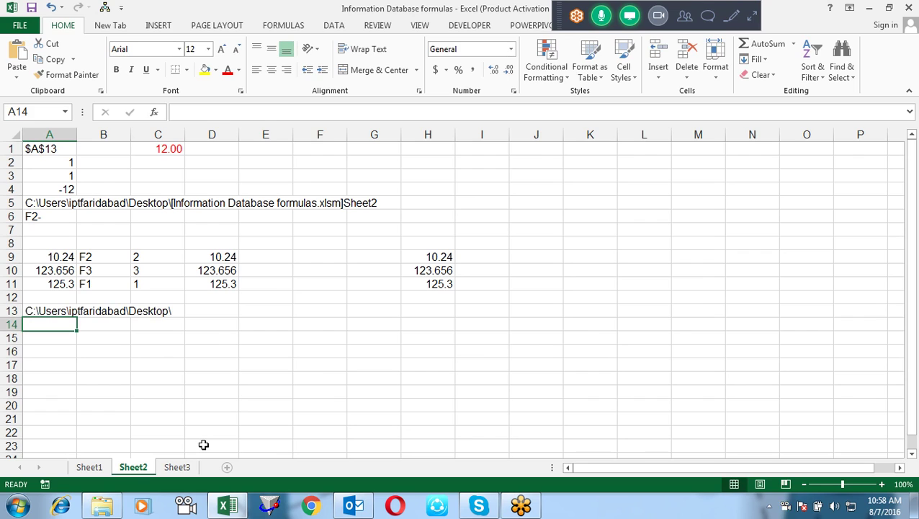
key("Up")
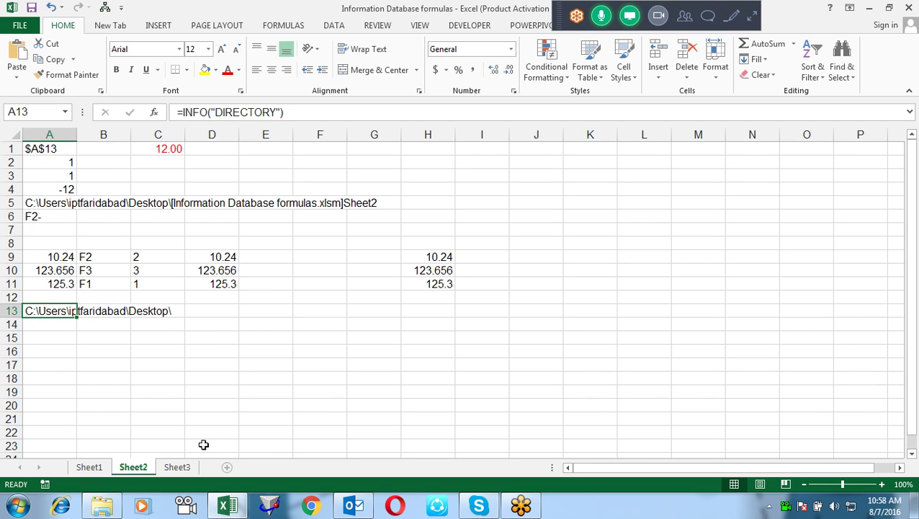
Inspect the CELL filename formula in A5, then settle on empty cell A14.
left_click(60, 204)
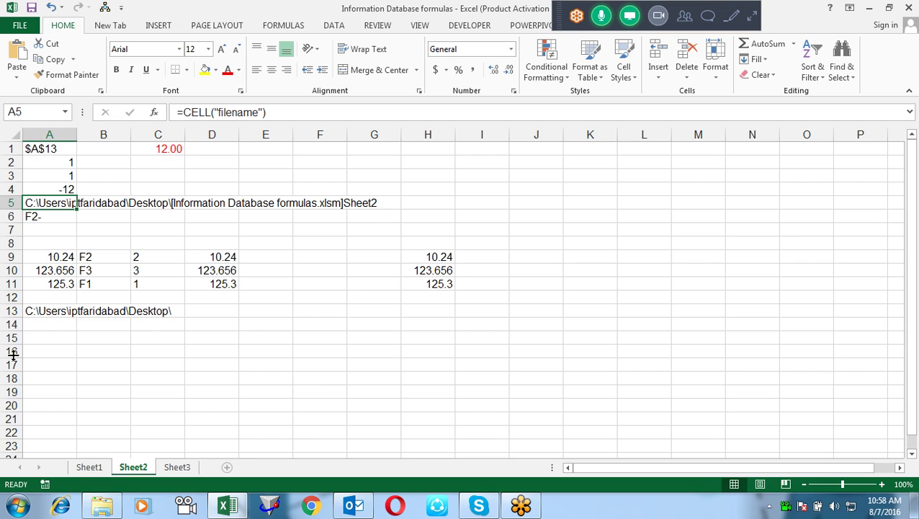
left_click(39, 320)
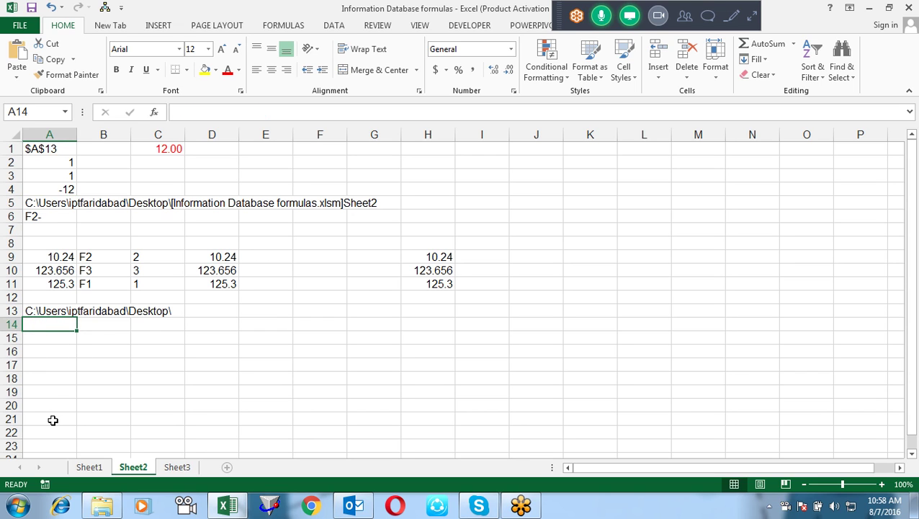
key("Return")
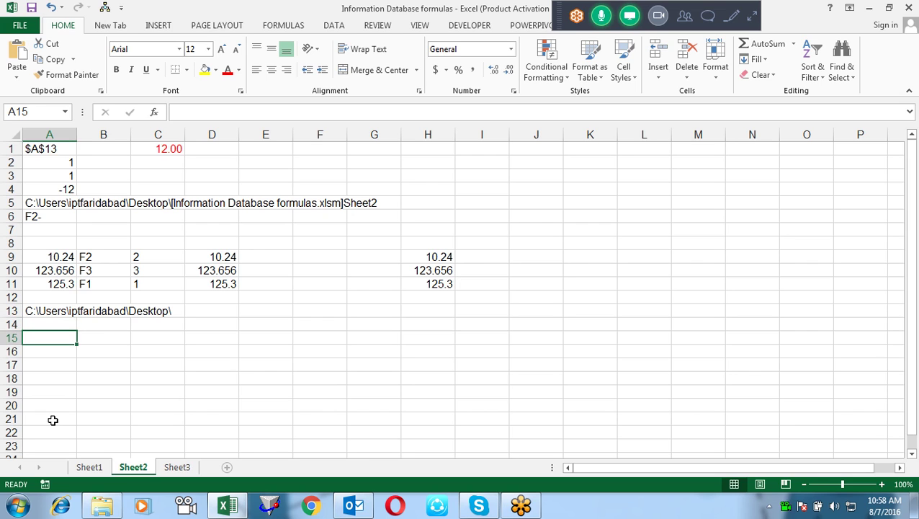
key("Up")
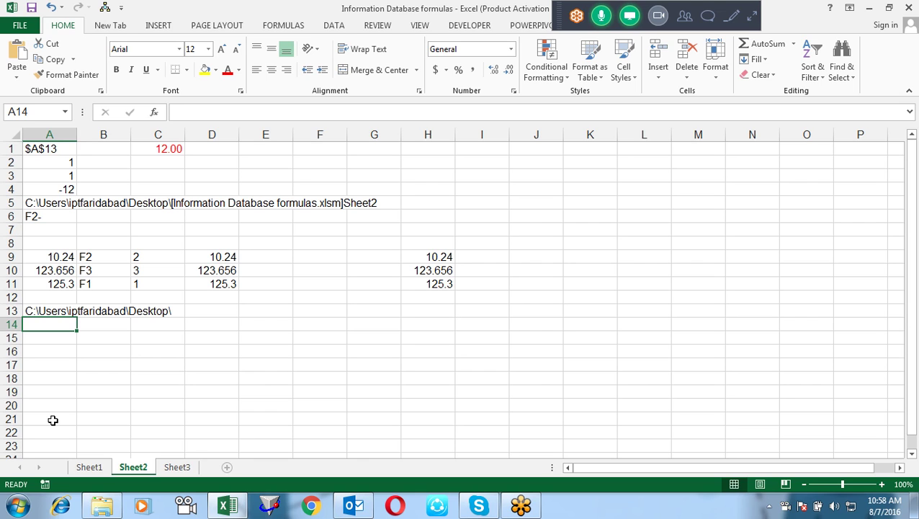
Enter =SUBSTITUTE(CELL("filename"),INFO("DIRECTORY"),"") in D14, showing [Information Database formulas.xlsm]Sheet2.
key("Right")
key("Right")
key("Right")
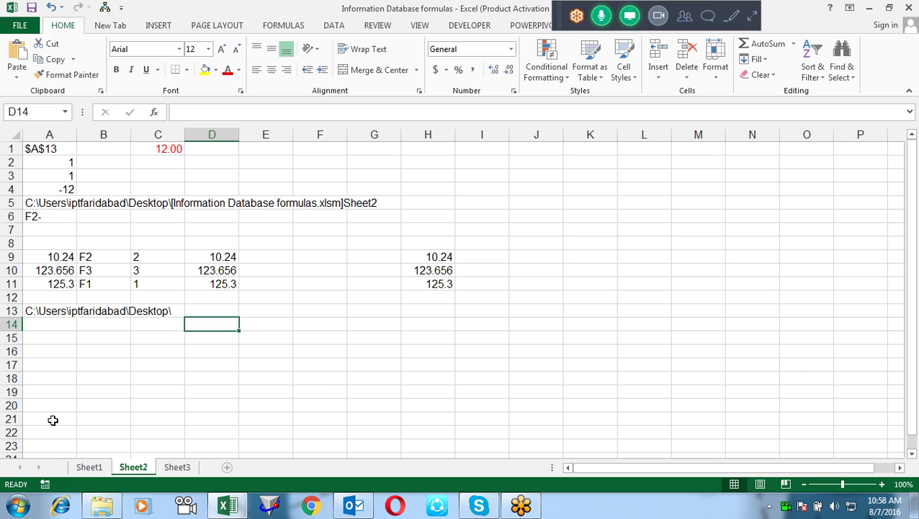
type("=")
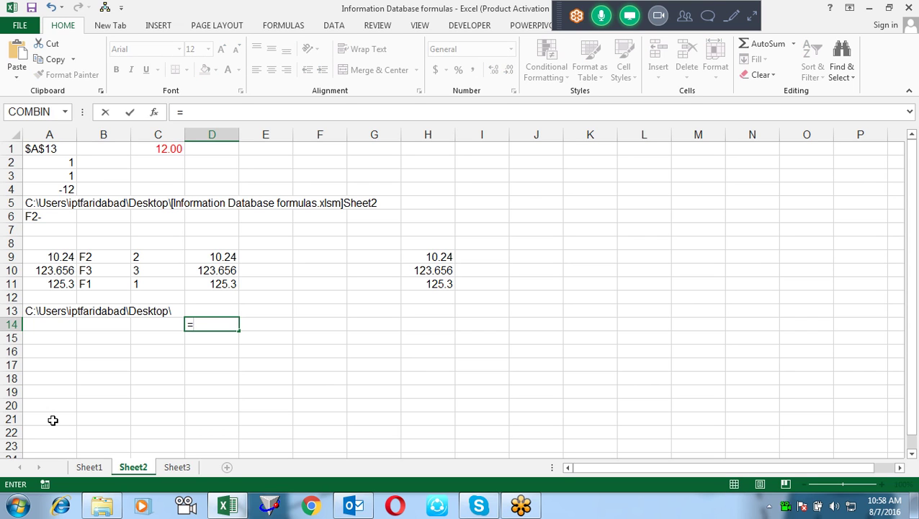
type("sub")
key("Tab")
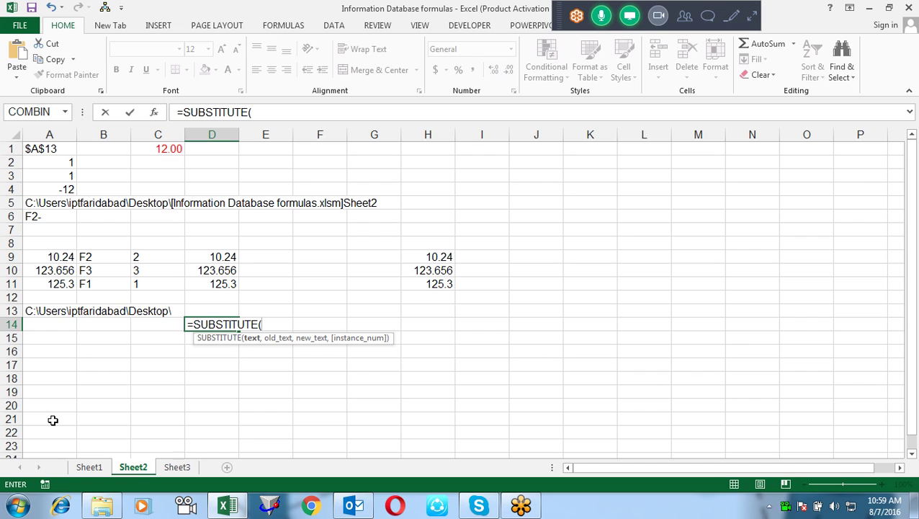
type("c")
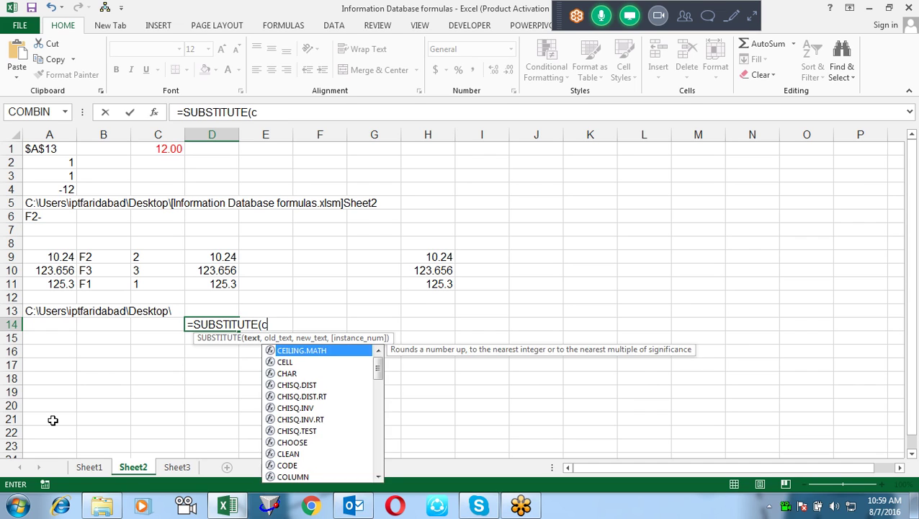
type("el")
key("Tab")
type("fil")
key("Down")
key("Down")
key("Down")
key("Down")
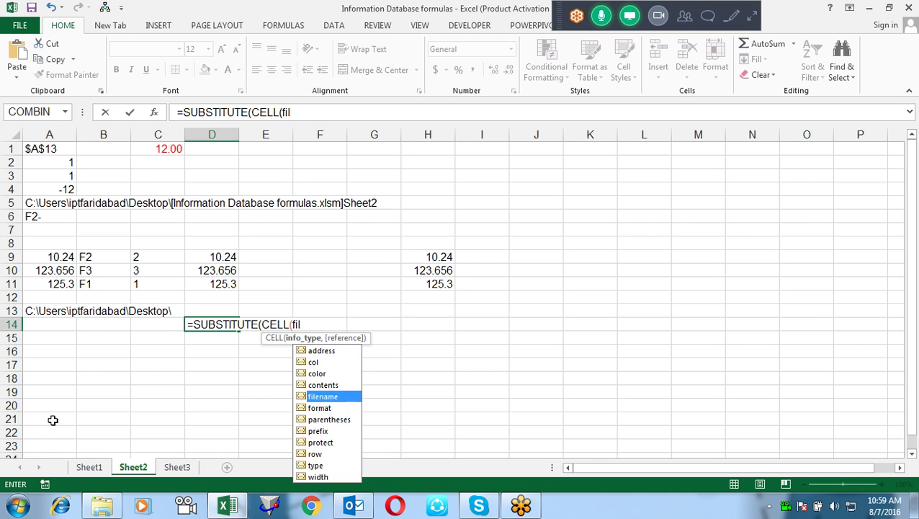
key("Tab")
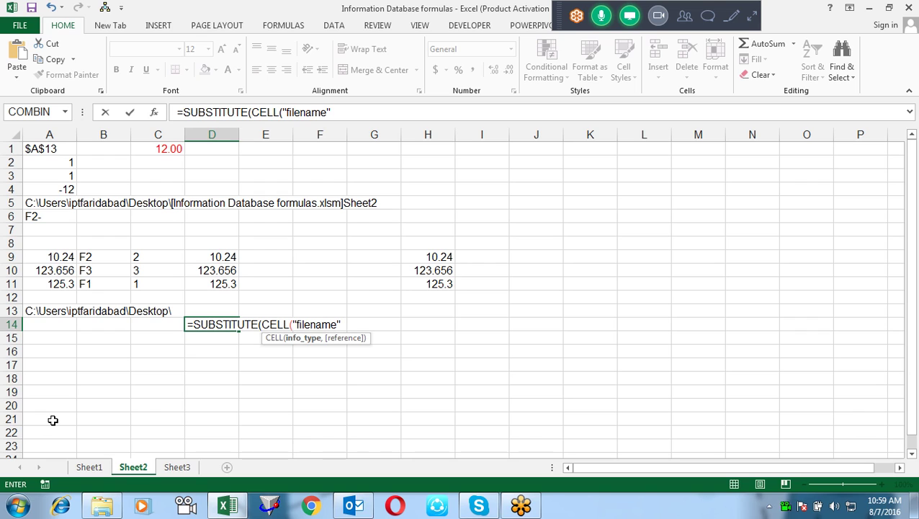
type("),")
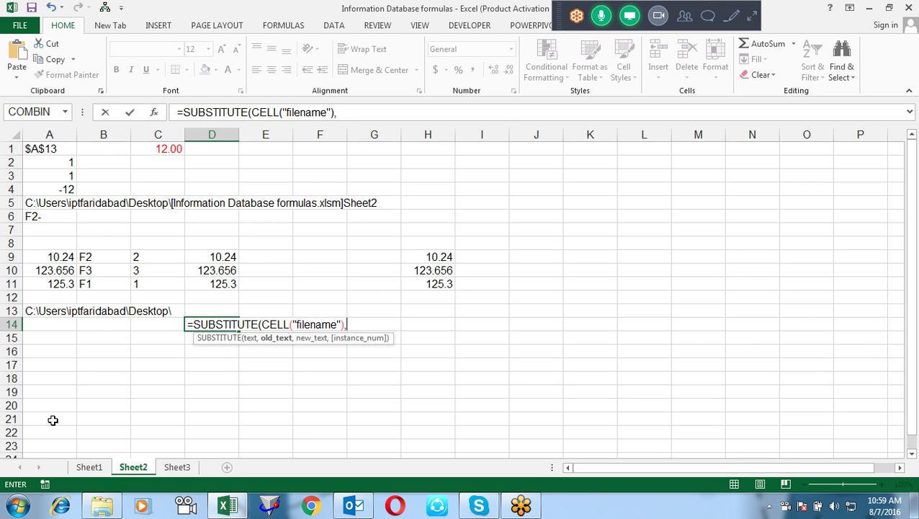
type("inf")
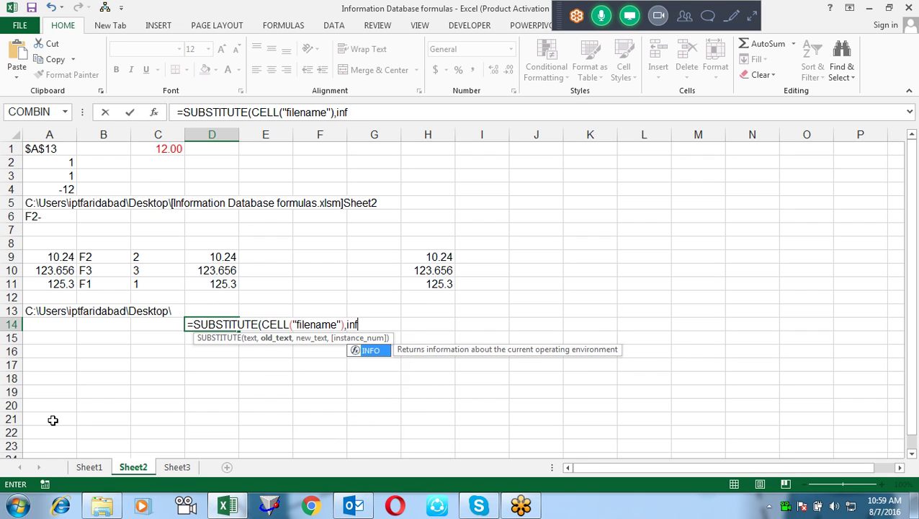
key("Tab")
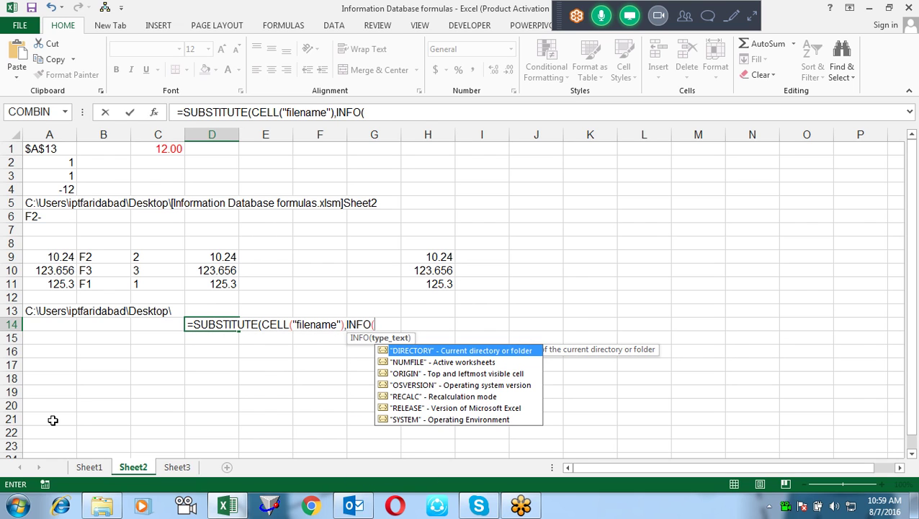
key("Tab")
type(")")
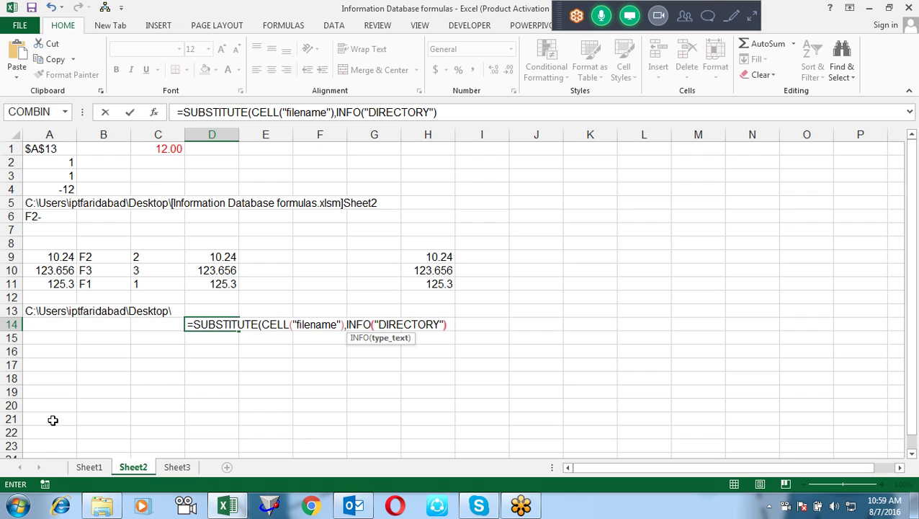
type(",\"\")")
key("Return")
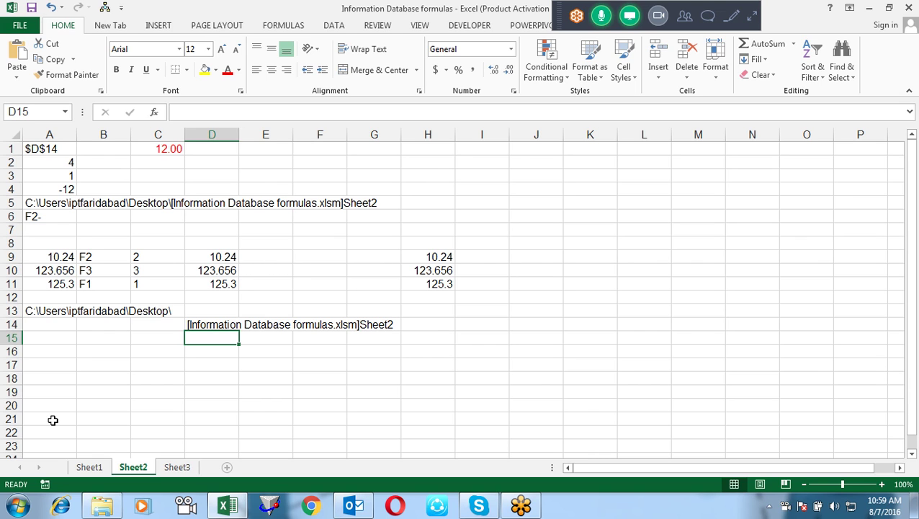
type("=")
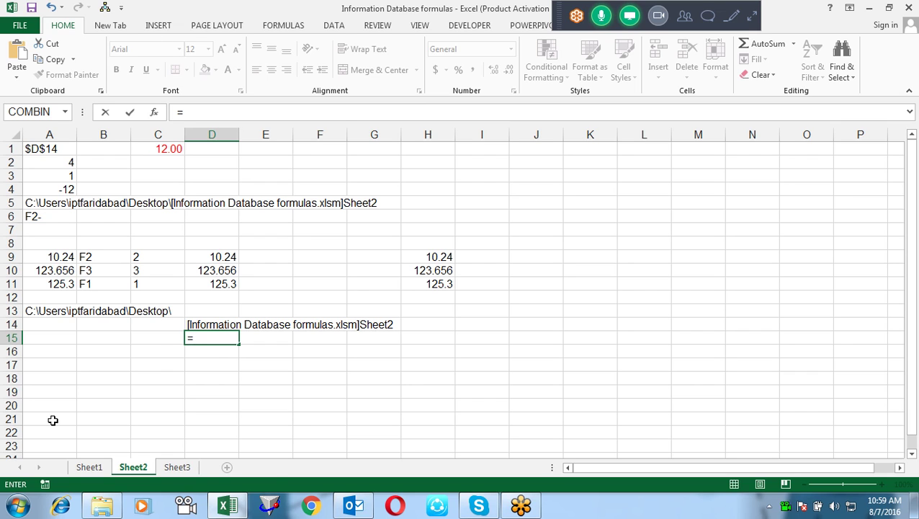
type("mi")
key("Tab")
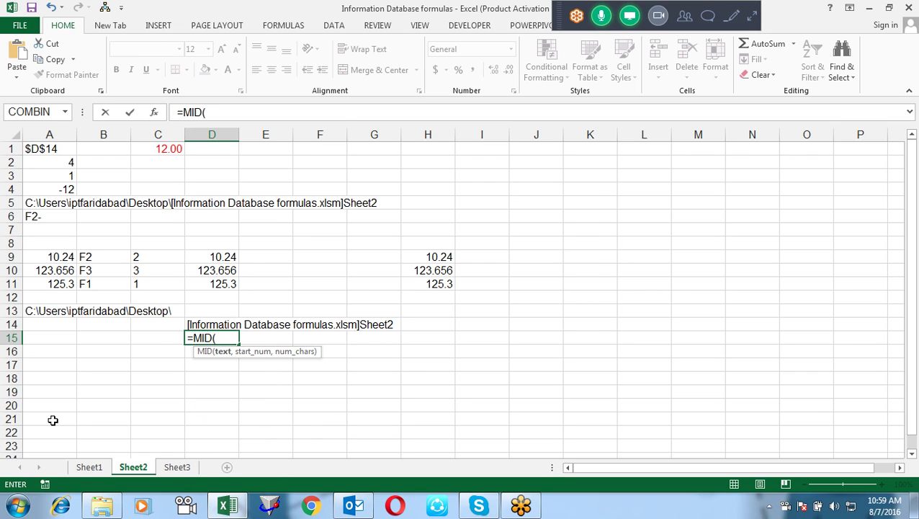
key("Up")
type(",2")
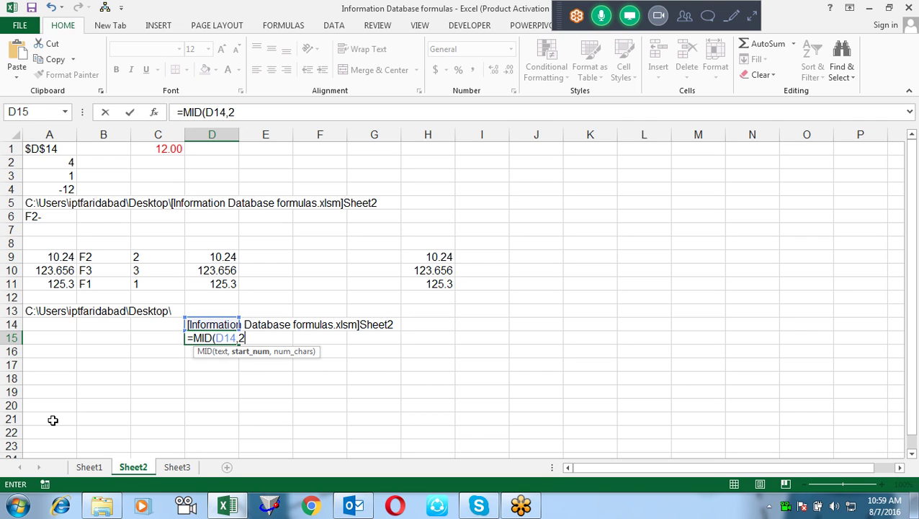
type(",")
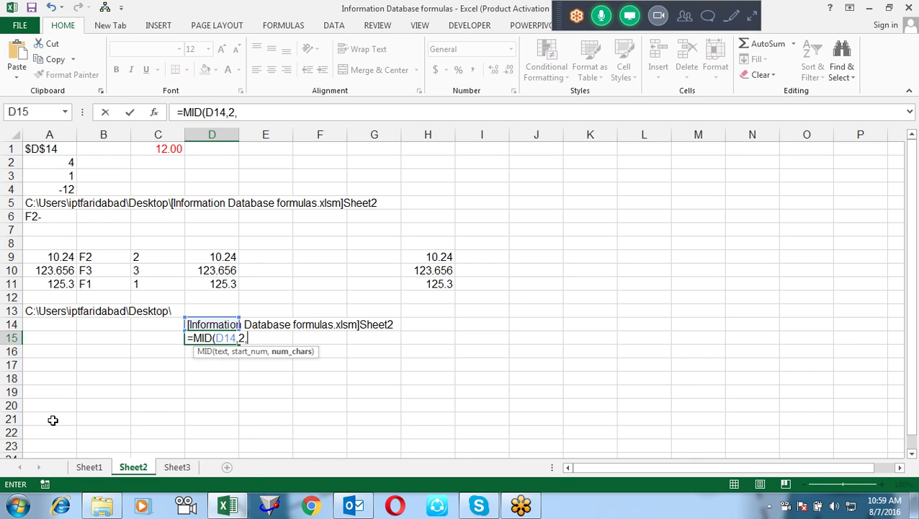
type("len")
key("Tab")
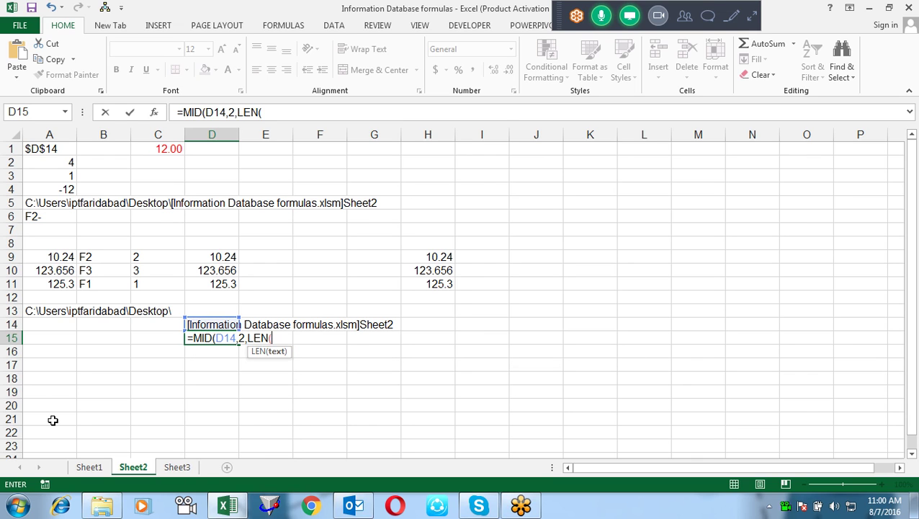
key("Up")
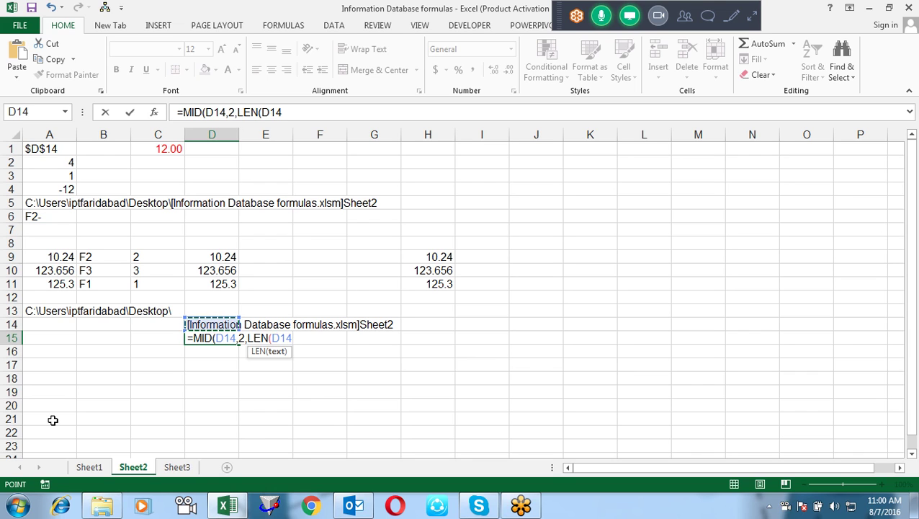
type(")")
type("-")
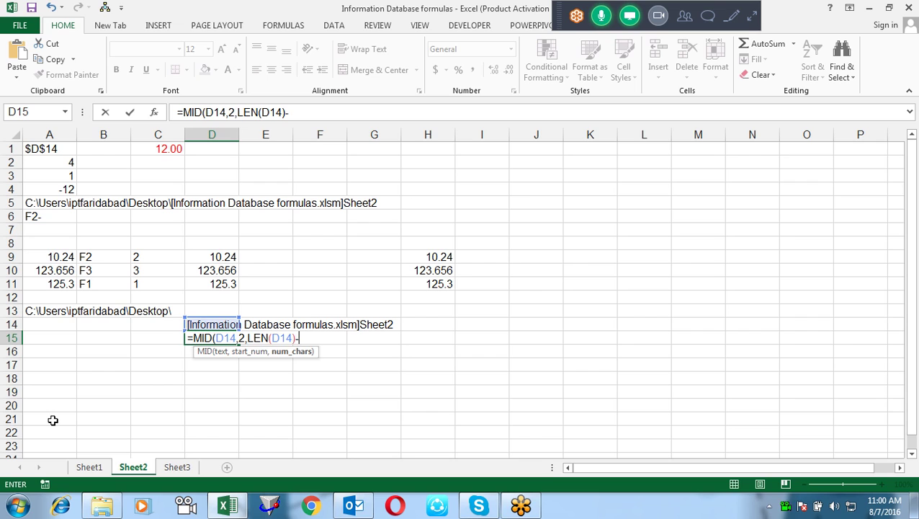
type("fin")
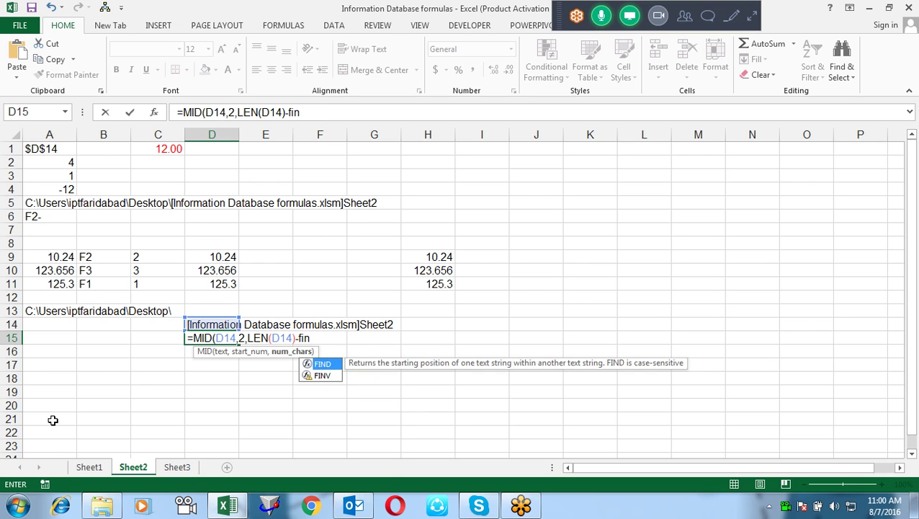
key("Tab")
type("\"]\"")
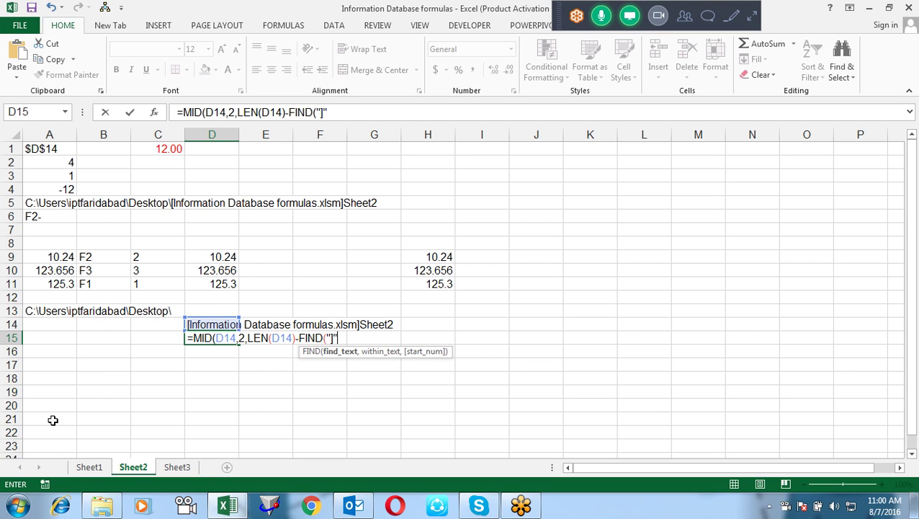
type(",")
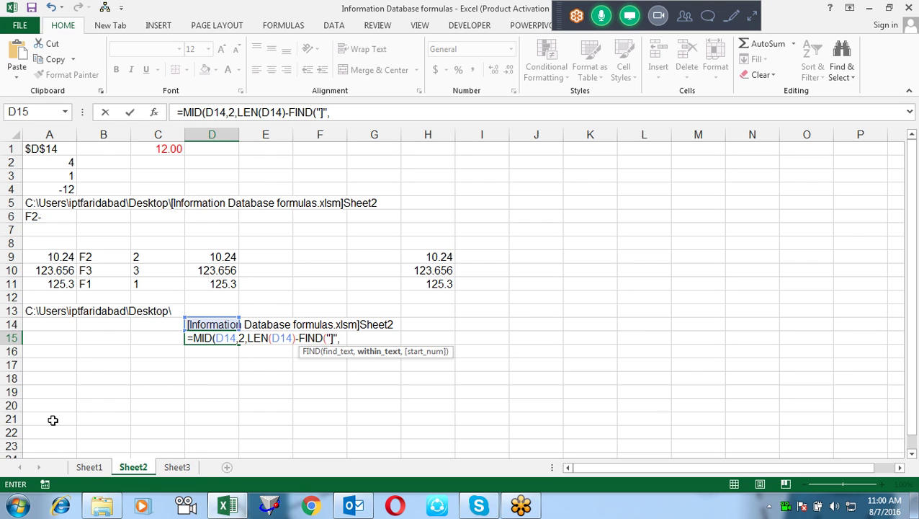
left_click(229, 324)
type(",")
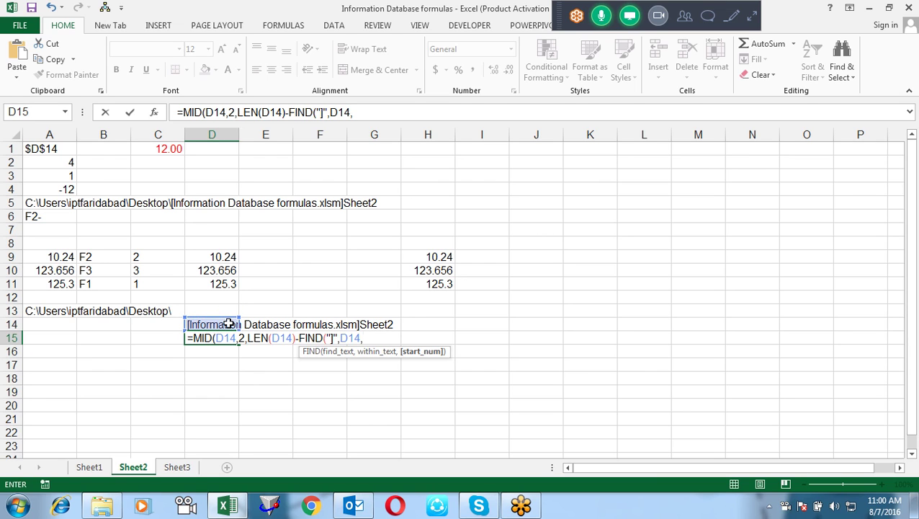
type("2")
key("BackSpace")
key("BackSpace")
type(")")
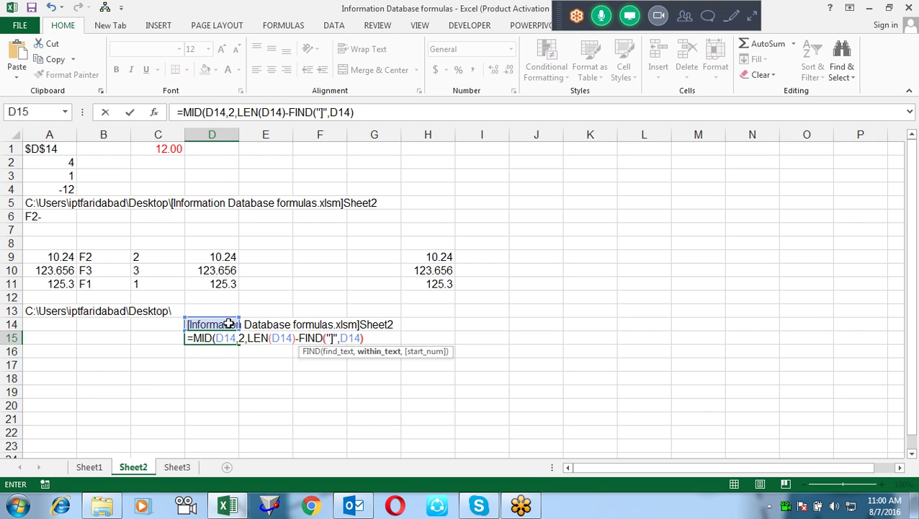
type(")")
key("Return")
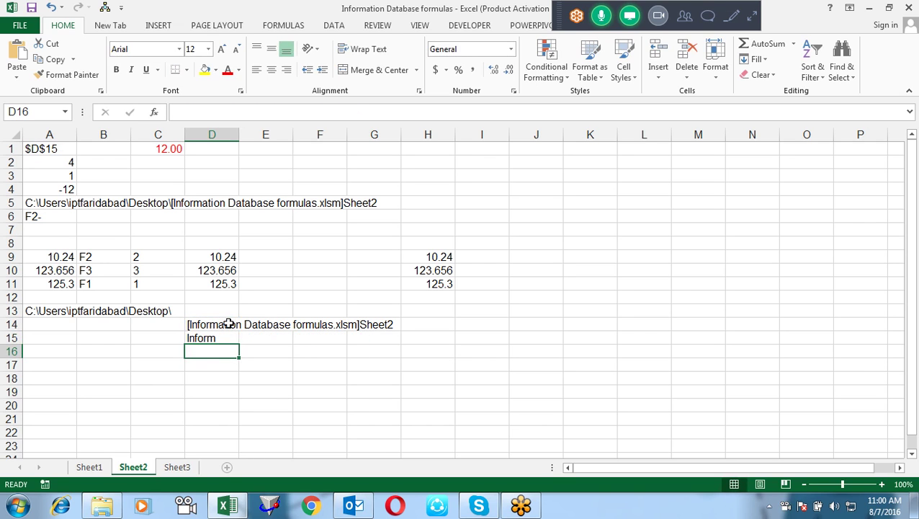
key("Up")
key("F2")
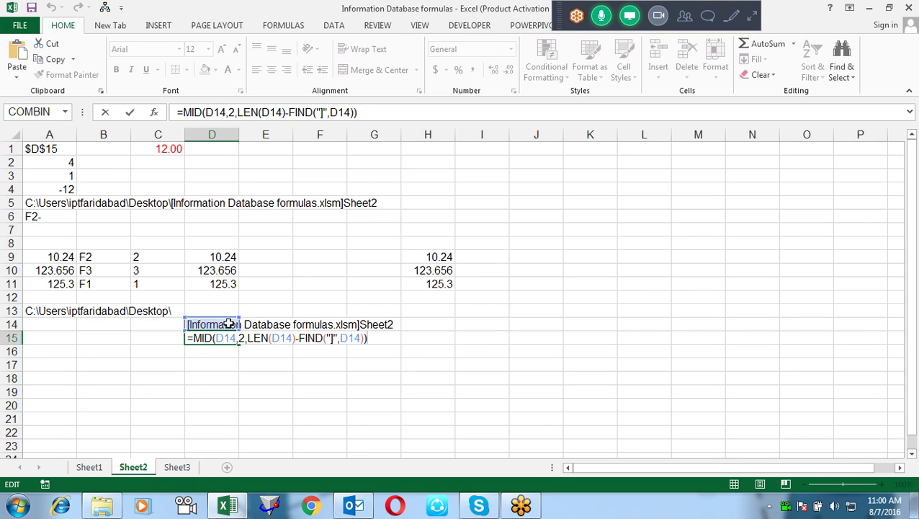
key("Left")
key("Left")
key("Left")
key("Left")
key("Left")
key("Left")
key("Left")
key("Left")
key("Left")
key("Left")
key("Left")
key("Left")
key("Left")
key("Left")
key("Left")
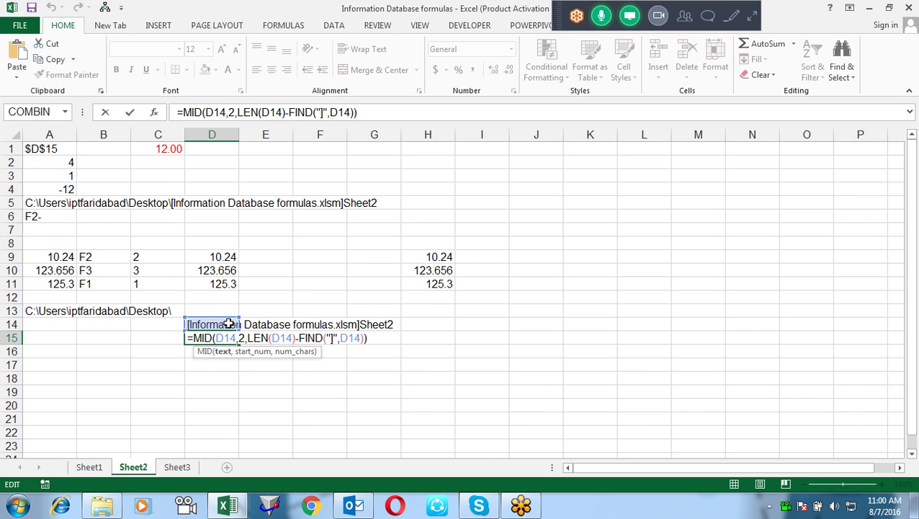
key("ctrl+Return")
key("Delete")
Enter a LEFT/FIND formula in D15 that cuts D14 at the "]" character.
type("=")
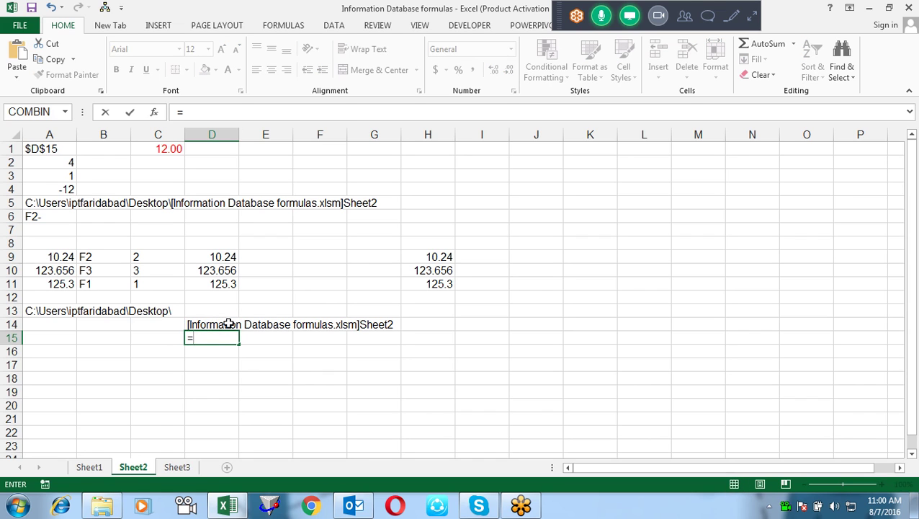
type("lef")
key("Tab")
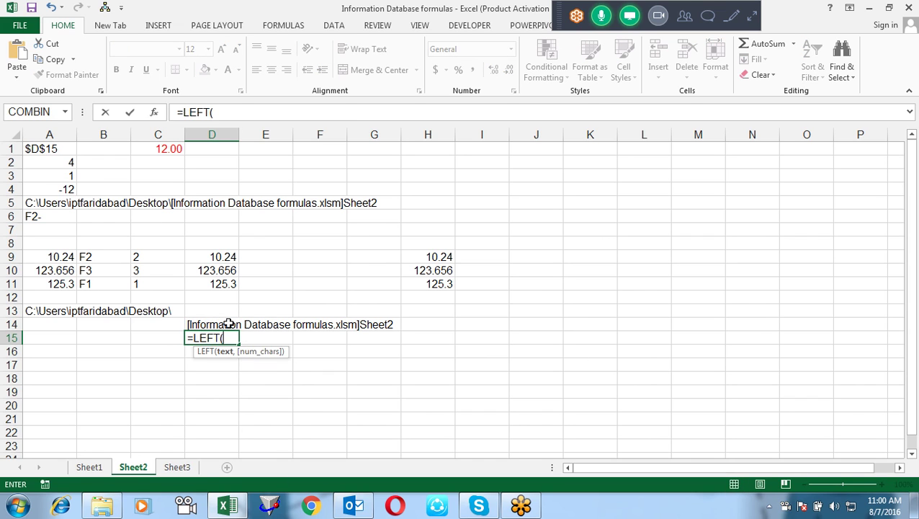
left_click(228, 325)
type(",fin")
key("Tab")
type("\"")
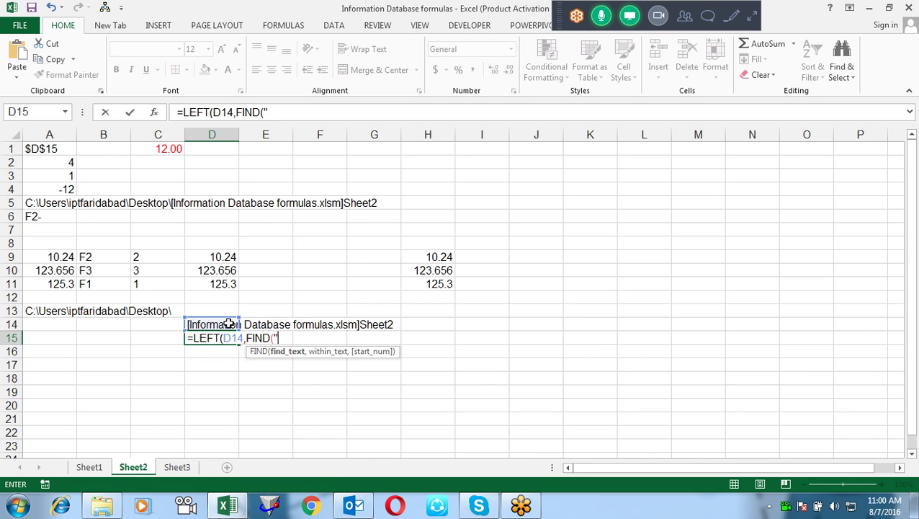
type("]\",")
left_click(229, 324)
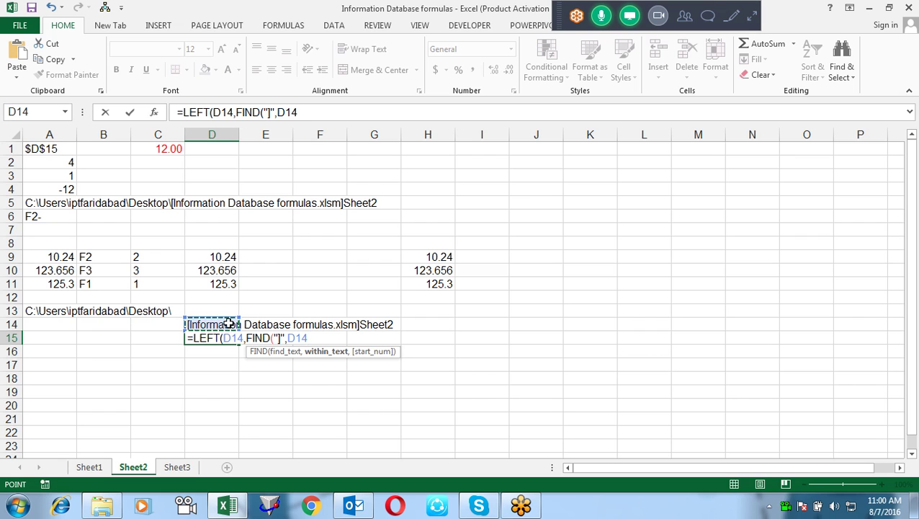
key("Return")
key("Return")
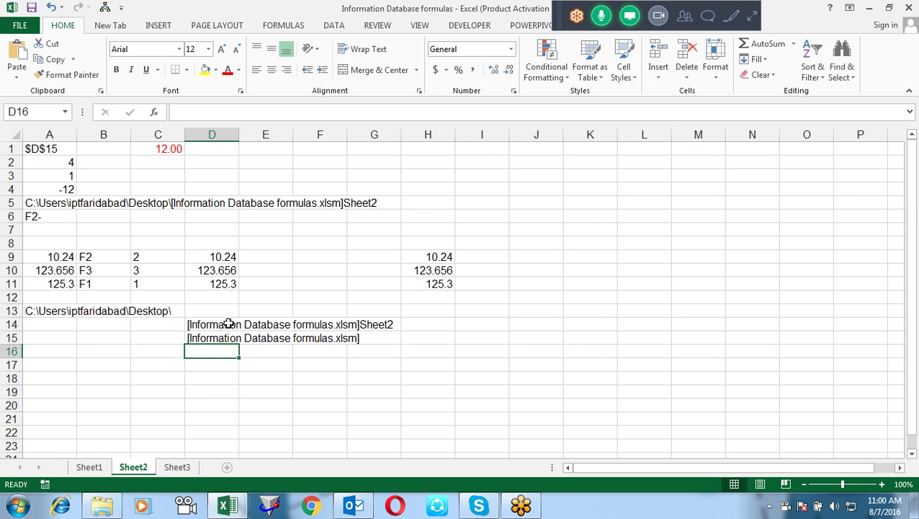
key("Up")
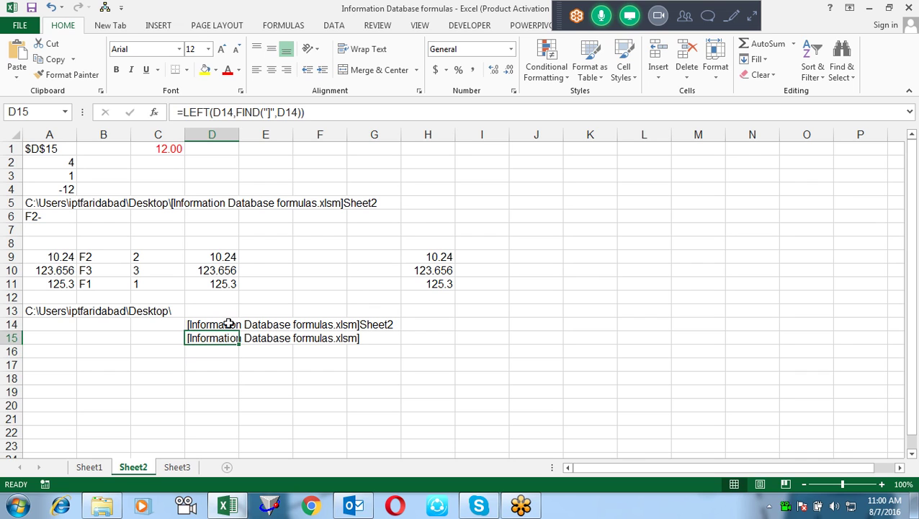
key("Down")
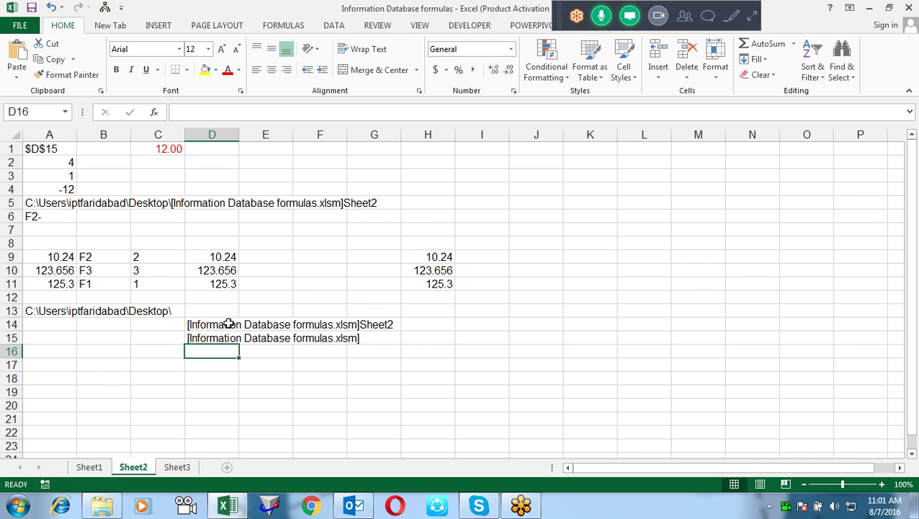
Leave D15's formula unchanged after trying -1, then start a SUBSTITUTE formula in D16.
type("=")
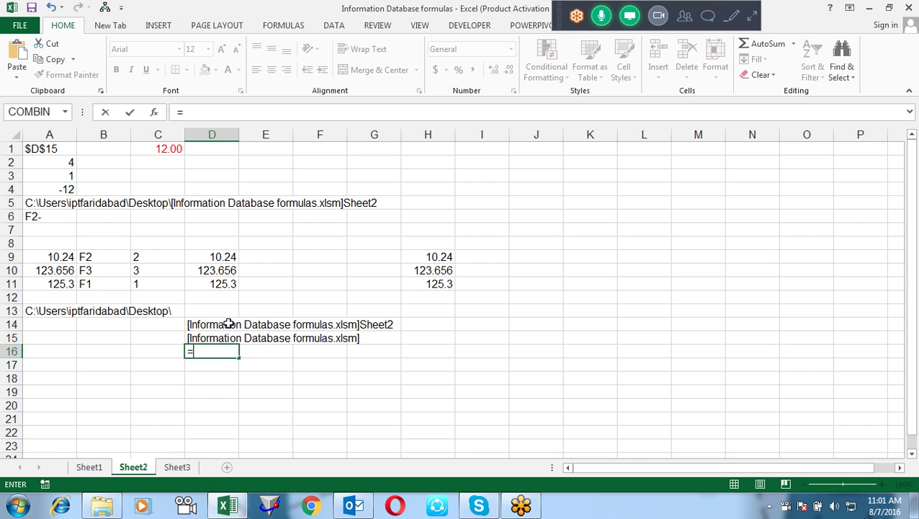
key("Escape")
key("Up")
key("F2")
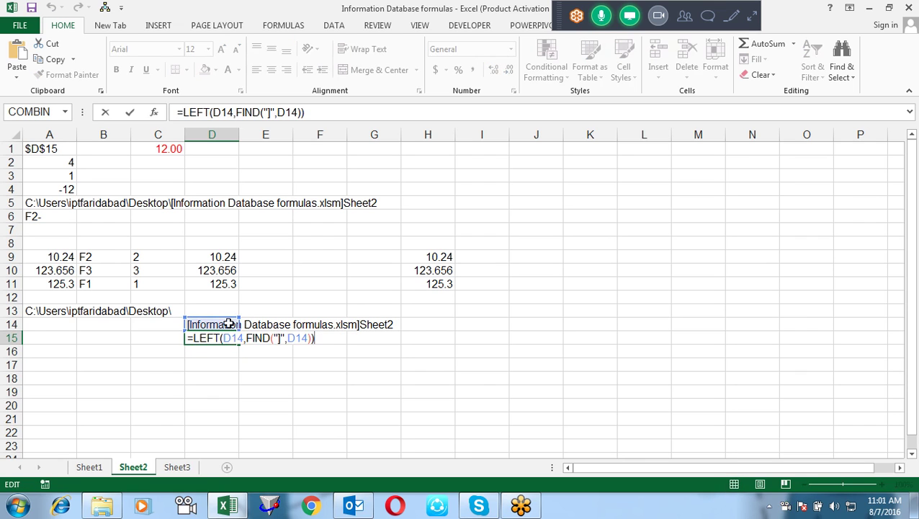
key("Right")
type("-1")
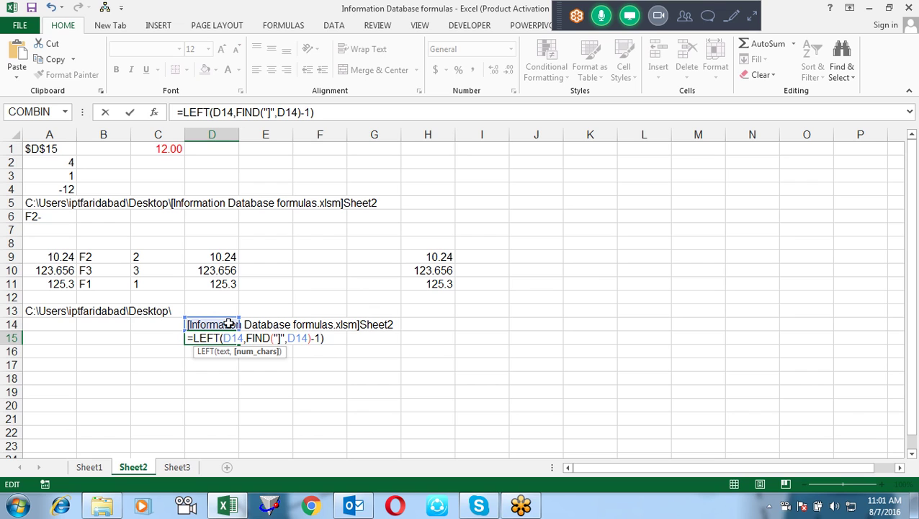
key("BackSpace")
key("BackSpace")
key("Return")
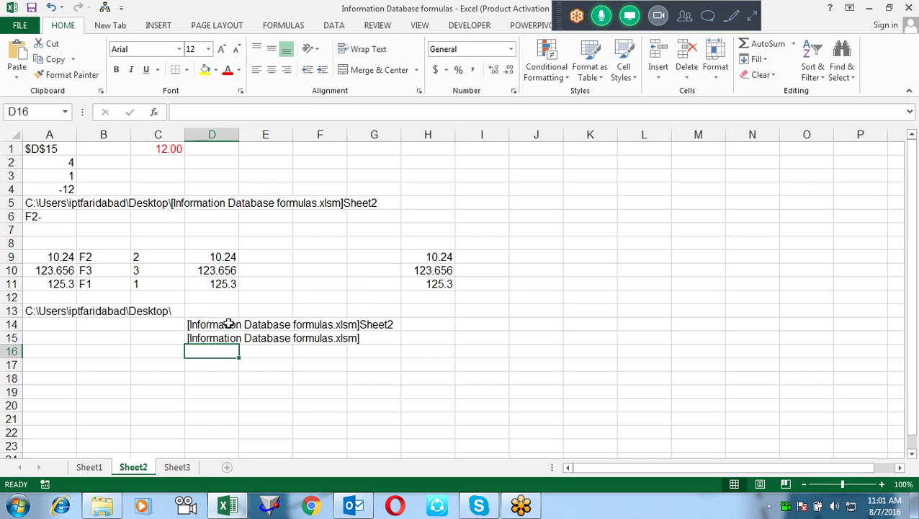
type("=sub")
key("Tab")
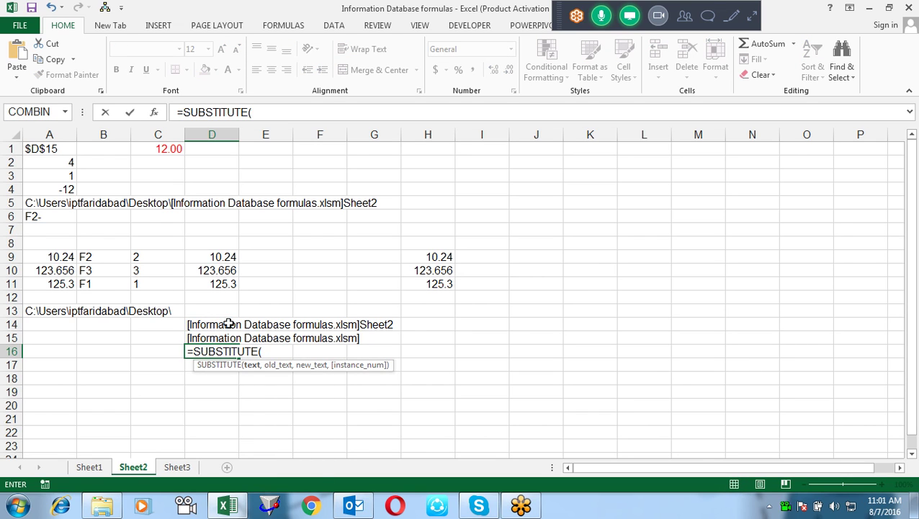
Enter =SUBSTITUTE(D15,"[","") in D16 to strip the opening bracket.
key("Up")
type(",\"")
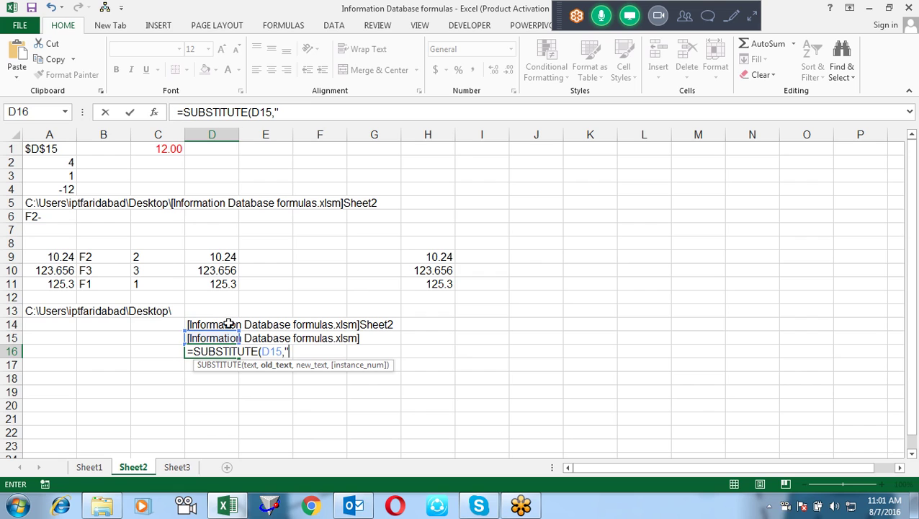
type("[\",\"\")")
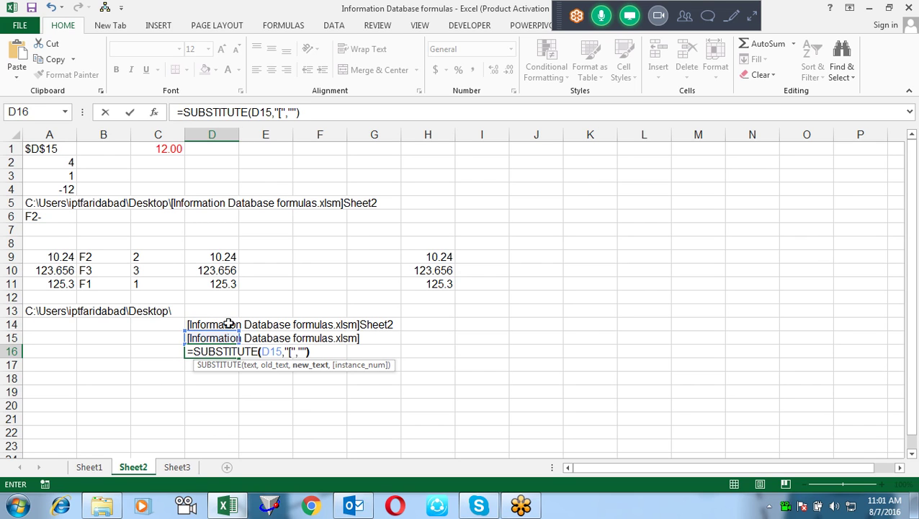
key("Return")
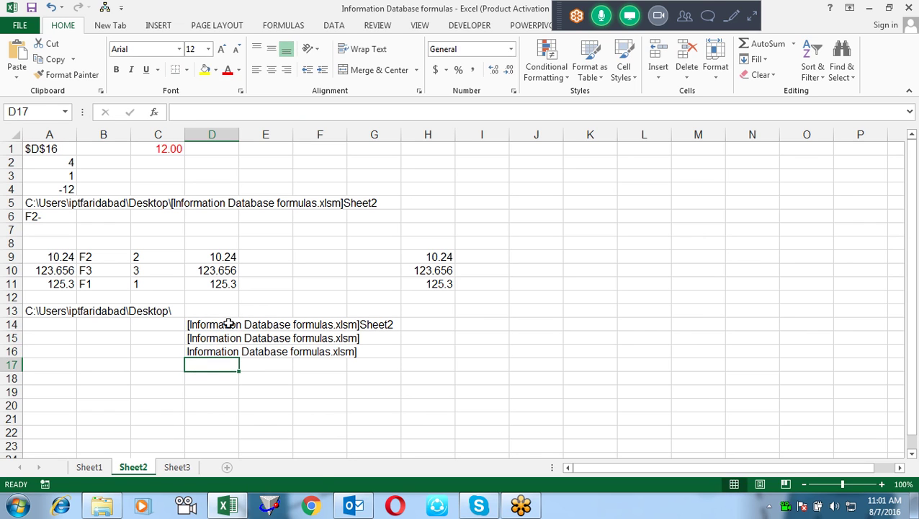
Enter =SUBSTITUTE(D16,"]","") in D17 to strip the closing bracket, leaving the plain workbook name.
type("=su")
key("Tab")
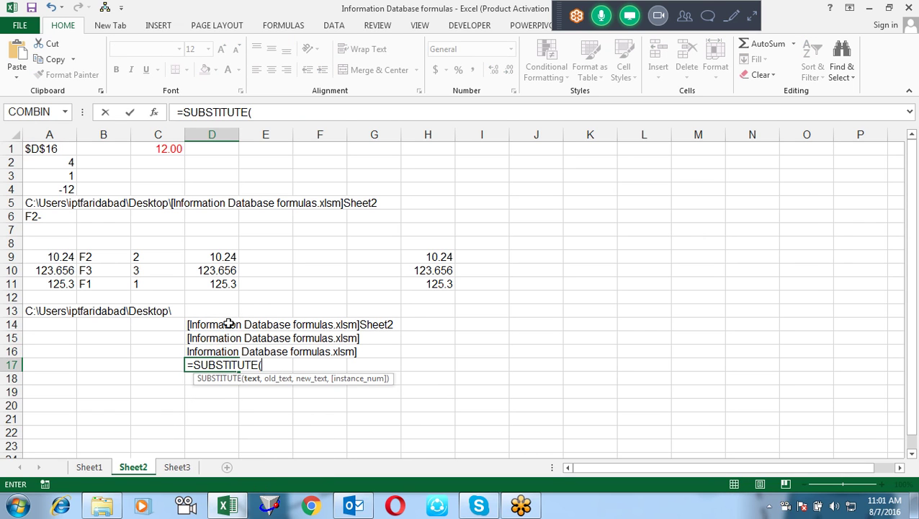
key("Up")
type(",\"]\",\"\"")
key("Return")
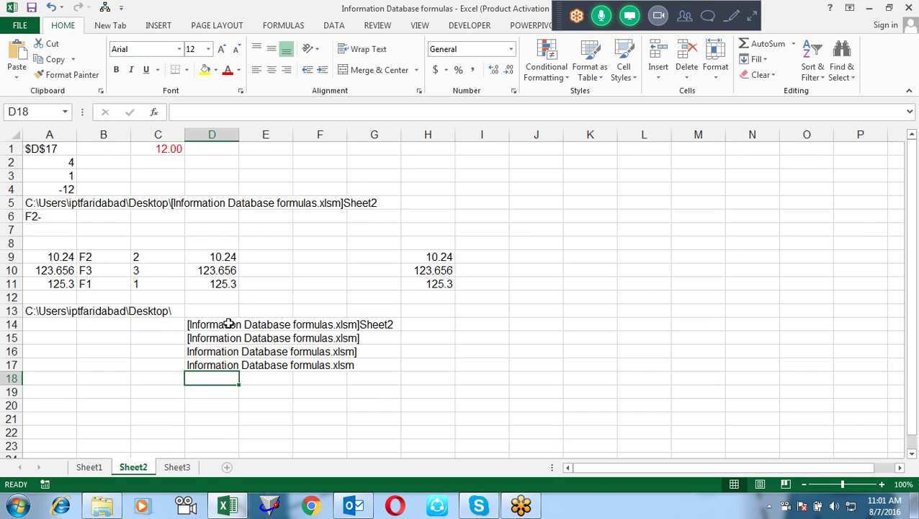
key("Up")
key("F2")
key("Escape")
key("Up")
key("Up")
key("Up")
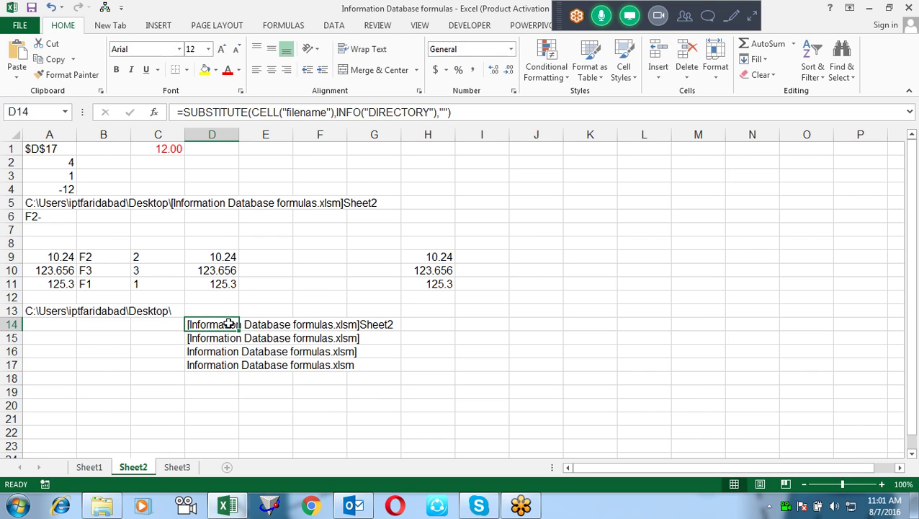
Replace both D14 references in D15's LEFT/FIND formula with D14's copied SUBSTITUTE expression.
key("F2")
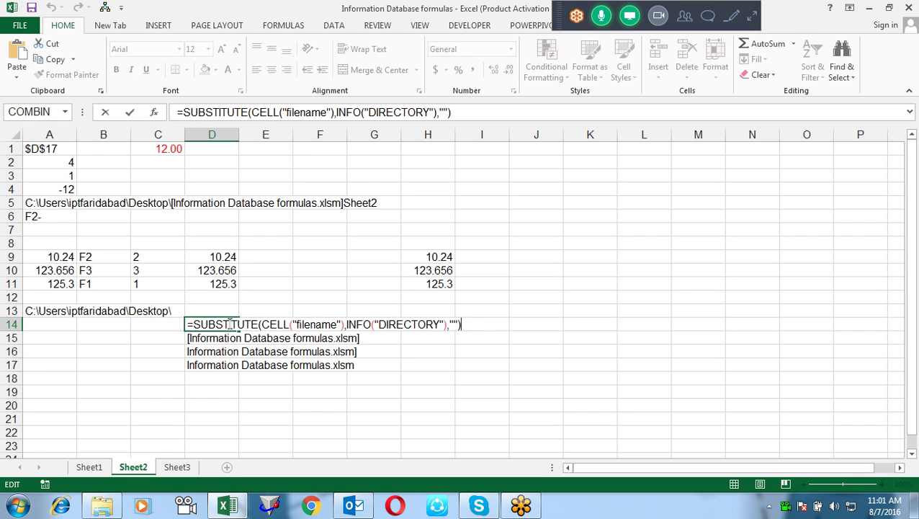
key("shift+Left")
key("shift+Left")
key("shift+Left")
key("ctrl+shift+Left")
key("ctrl+shift+Left")
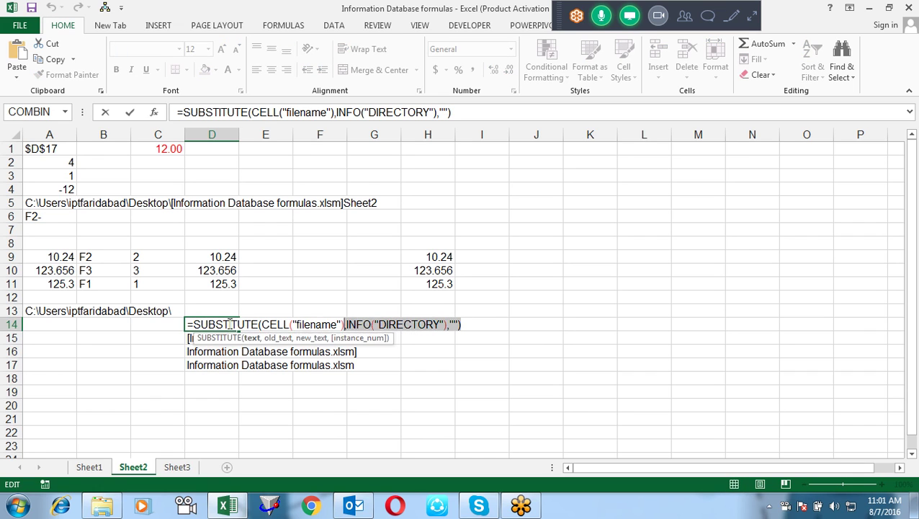
key("ctrl+shift+Left")
key("ctrl+shift+Left")
key("ctrl+shift+Left")
key("ctrl+shift+Left")
key("ctrl+shift+Left")
key("ctrl+shift+Left")
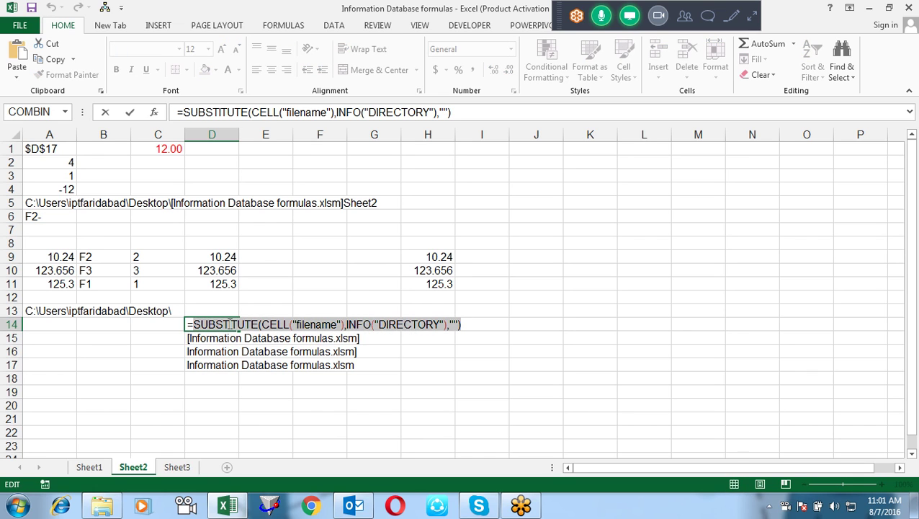
key("Escape")
key("Down")
key("F2")
key("Left")
key("Left")
key("Left")
key("Left")
key("Left")
key("Left")
key("Left")
key("Left")
key("Left")
key("shift+Left")
key("shift+Left")
key("shift+Left")
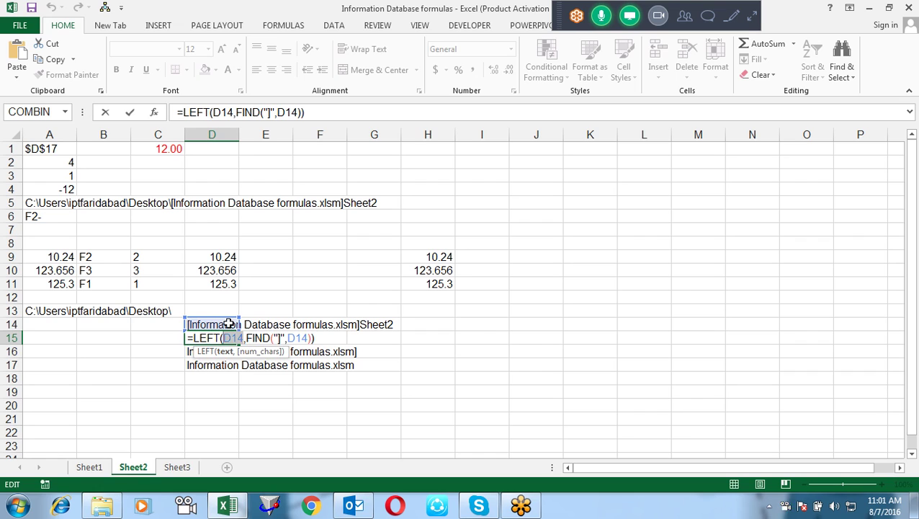
key("ctrl+v")
key("Right")
key("Right")
key("Right")
key("Right")
key("Right")
key("Right")
key("Right")
key("Right")
key("shift+Right")
key("shift+Right")
key("shift+Right")
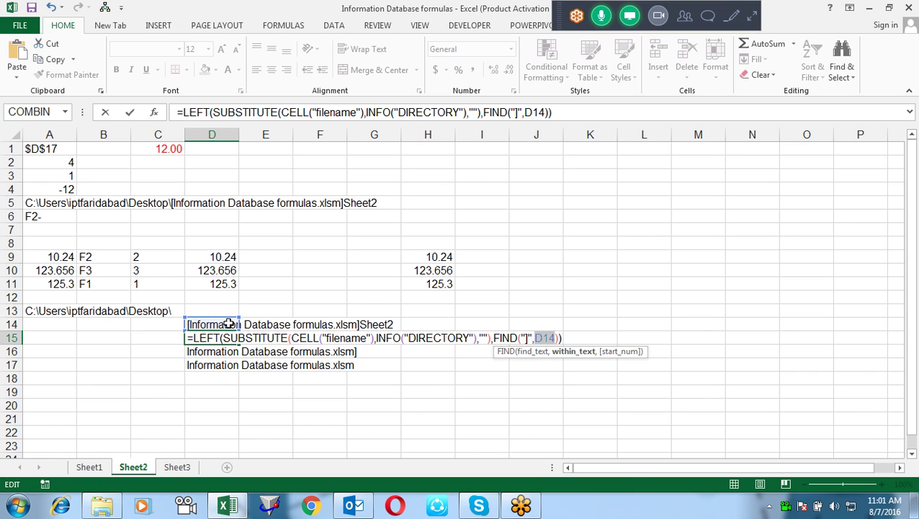
key("ctrl+v")
key("Return")
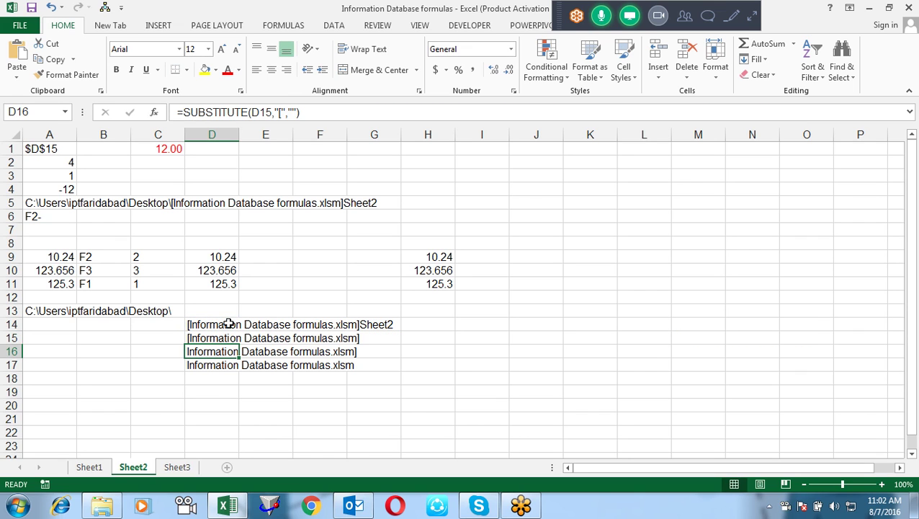
Replace the D15 reference in D16's SUBSTITUTE formula with the combined D15 formula.
key("Up")
key("F2")
key("shift+Left")
key("shift+Left")
key("shift+Left")
key("shift+Left")
key("shift+Left")
key("shift+Left")
key("shift+Left")
key("shift+Left")
key("shift+Left")
key("shift+Left")
key("shift+Left")
key("shift+Left")
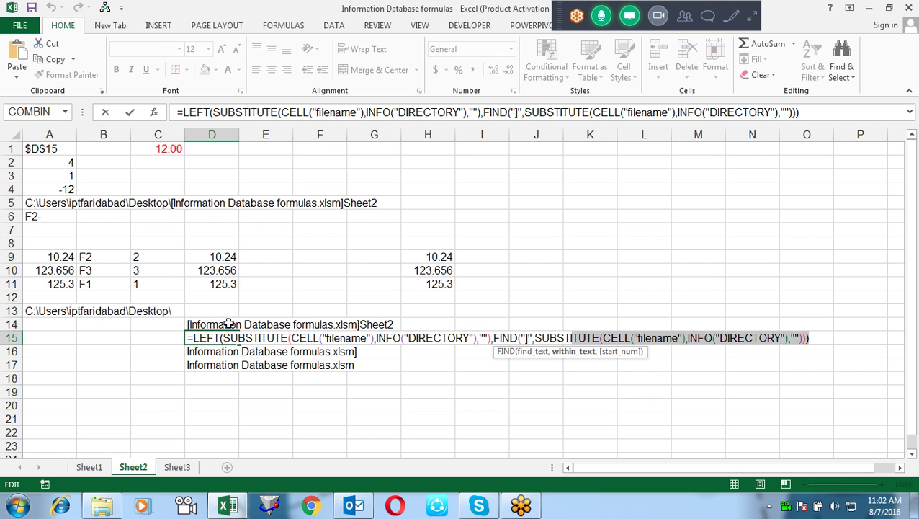
key("shift+Left")
key("shift+Left")
key("shift+Left")
key("shift+Left")
key("shift+Left")
key("shift+Left")
key("shift+Left")
key("shift+Left")
key("shift+Left")
key("shift+Left")
key("shift+Left")
key("shift+Left")
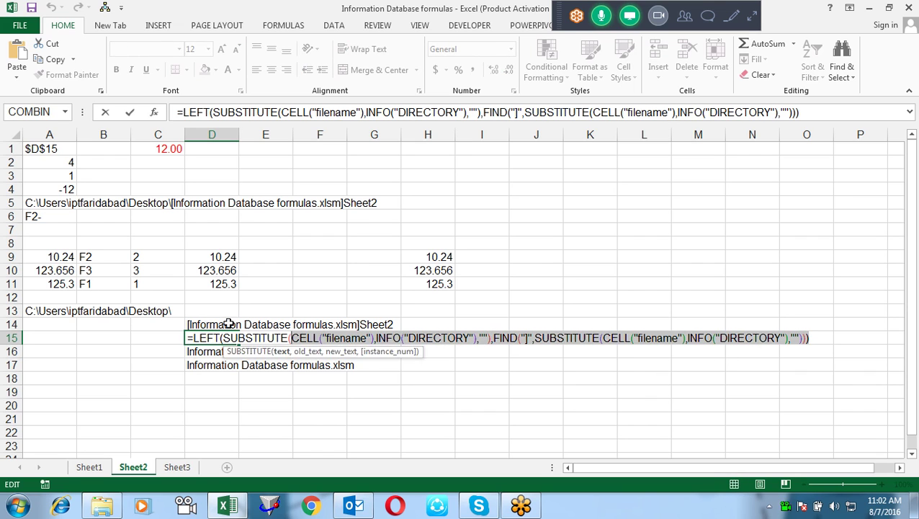
key("shift+Left")
key("shift+Left")
key("shift+Left")
key("shift+Left")
key("shift+Left")
key("ctrl+c")
key("Escape")
key("Return")
key("F2")
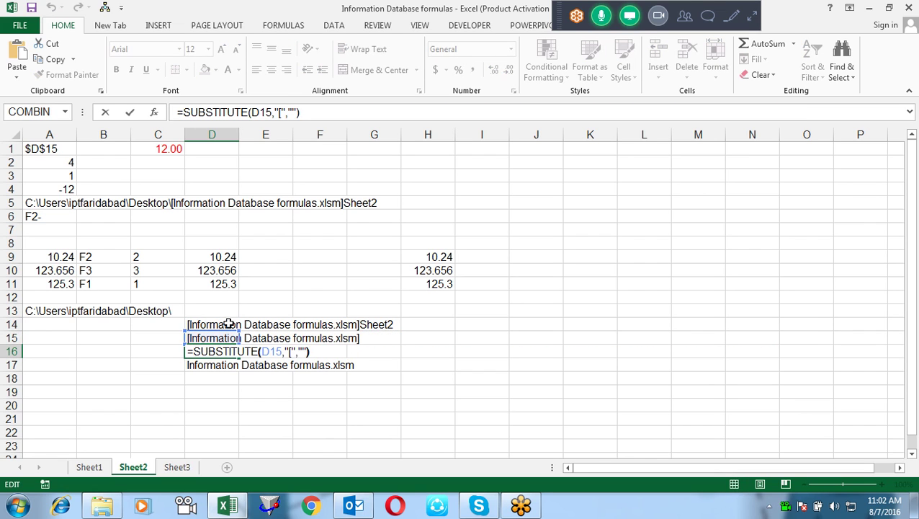
key("Left")
key("Left")
key("Left")
key("shift+Left")
key("shift+Left")
key("shift+Left")
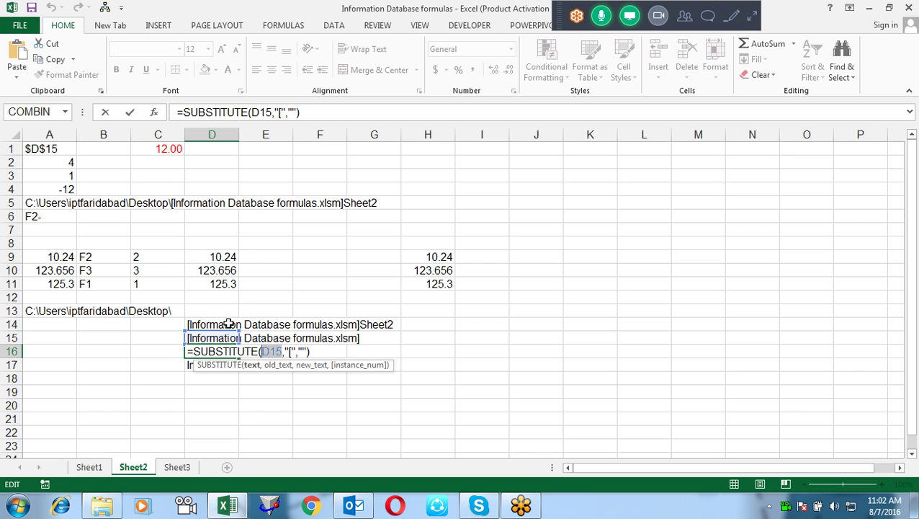
key("ctrl+v")
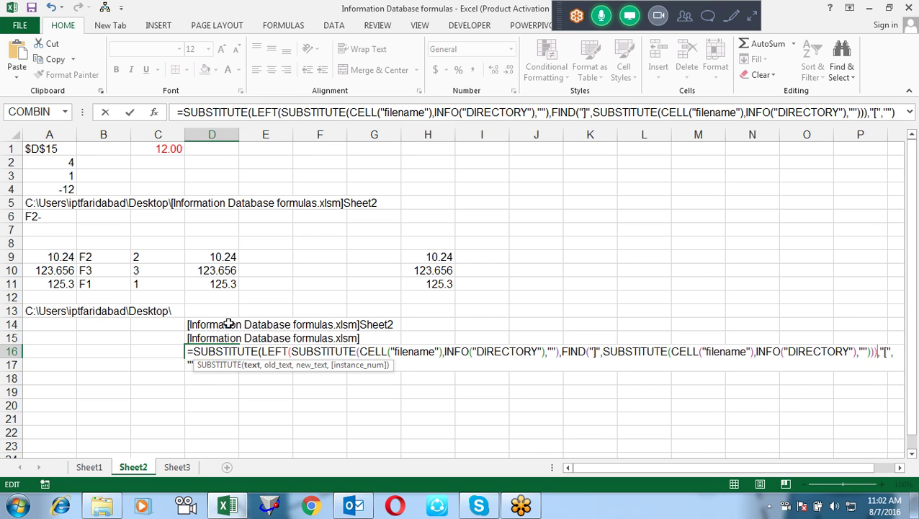
key("Return")
Replace the D16 reference in D17's formula with D16's nested formula, completing the single formula.
key("Up")
key("F2")
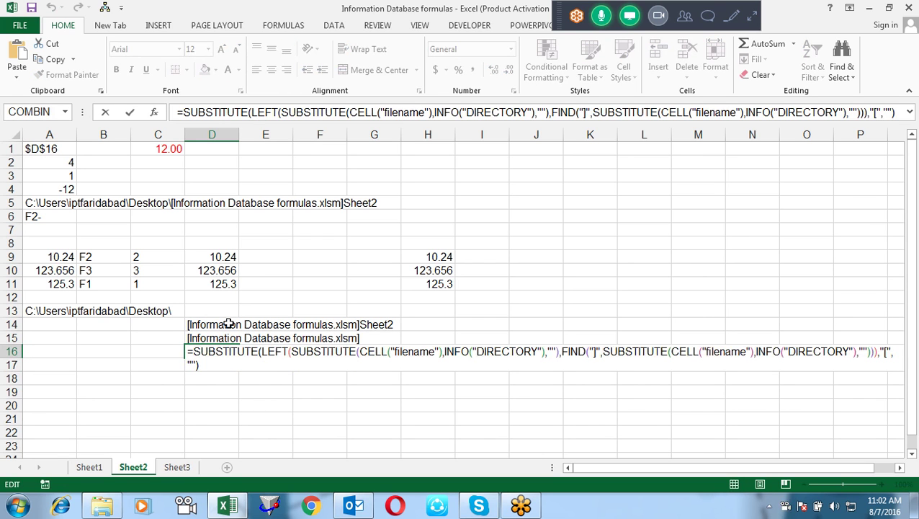
key("shift+Home")
key("ctrl+c")
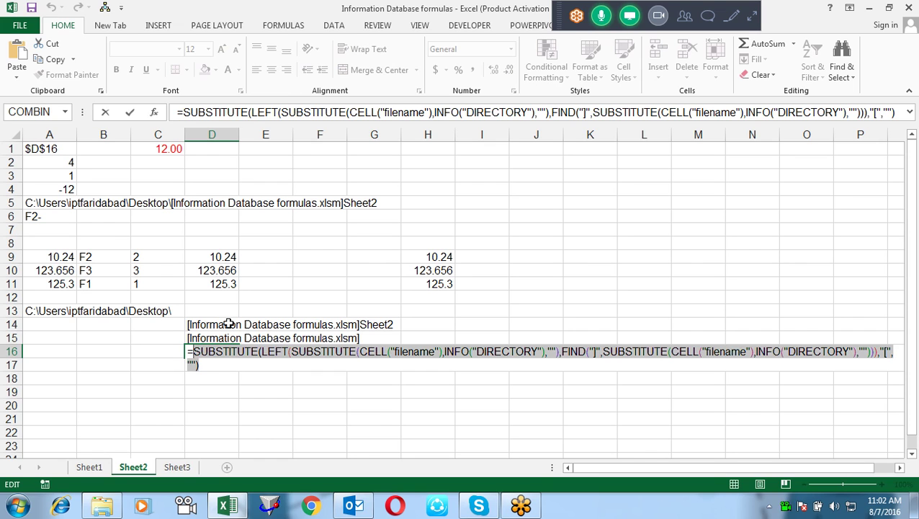
key("Return")
key("F2")
key("Left")
key("Left")
key("Left")
key("Left")
key("Left")
key("Left")
key("Left")
key("shift+Left")
key("shift+Left")
key("shift+Left")
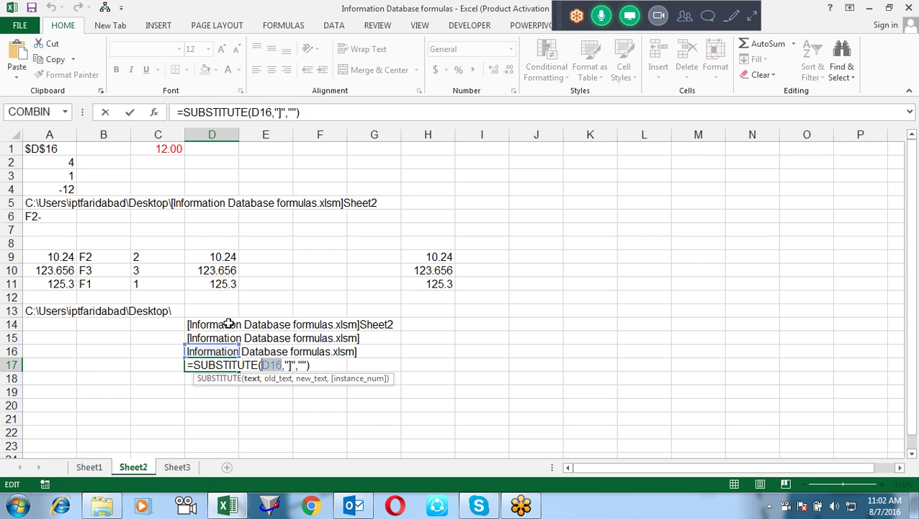
key("ctrl+v")
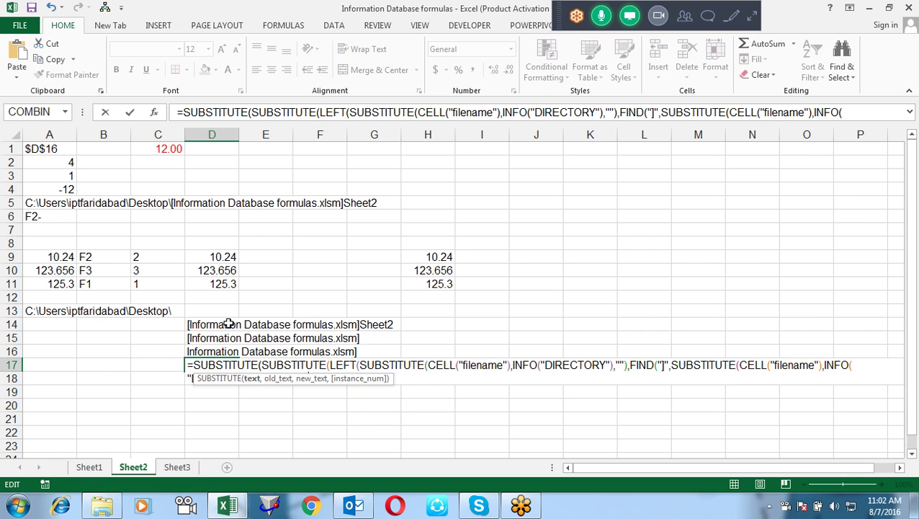
key("Return")
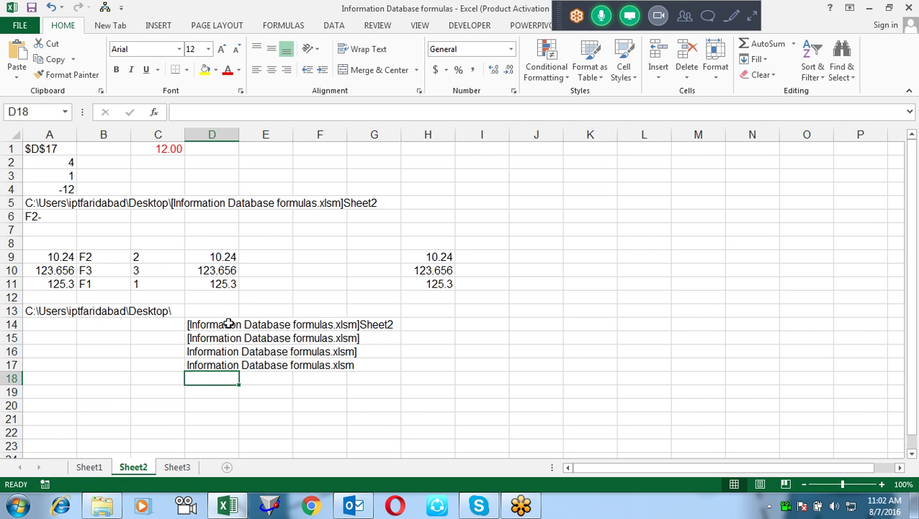
key("Up")
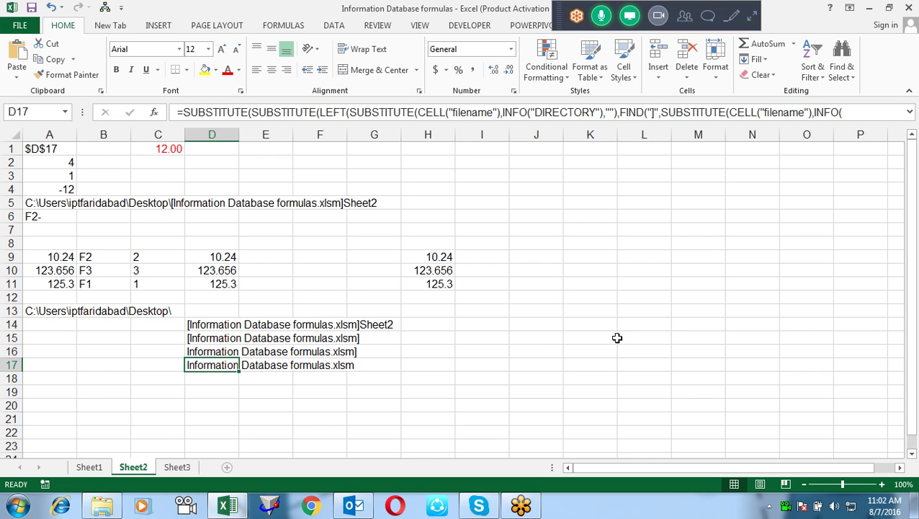
Enter =INFO("NUMFILE") in A18, returning 6 worksheets, and reopen it for editing.
key("Down")
key("Down")
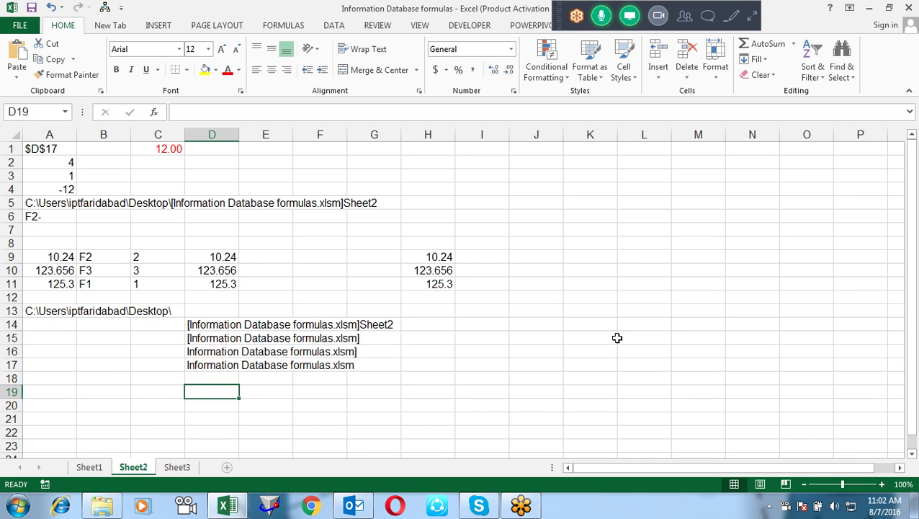
key("Up")
key("Right")
key("Right")
key("Left")
key("Left")
key("Left")
key("Left")
key("Left")
type("=")
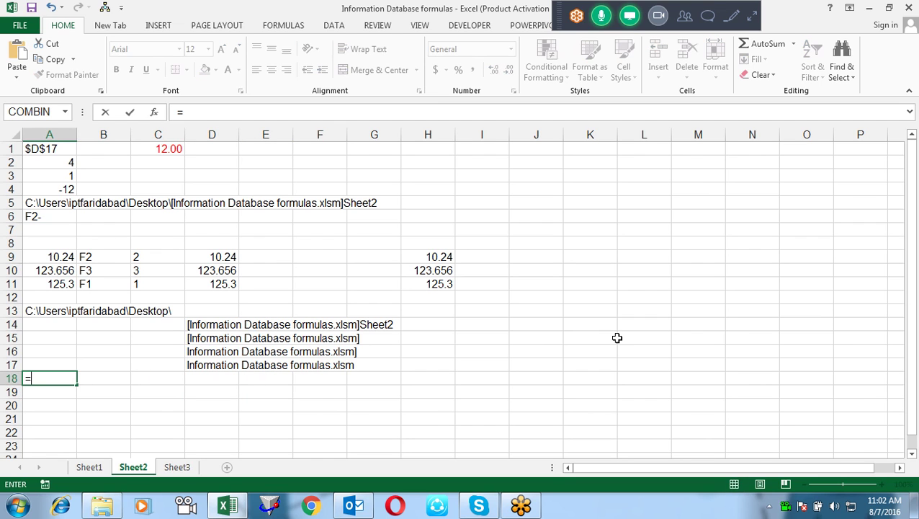
type("inf")
key("Tab")
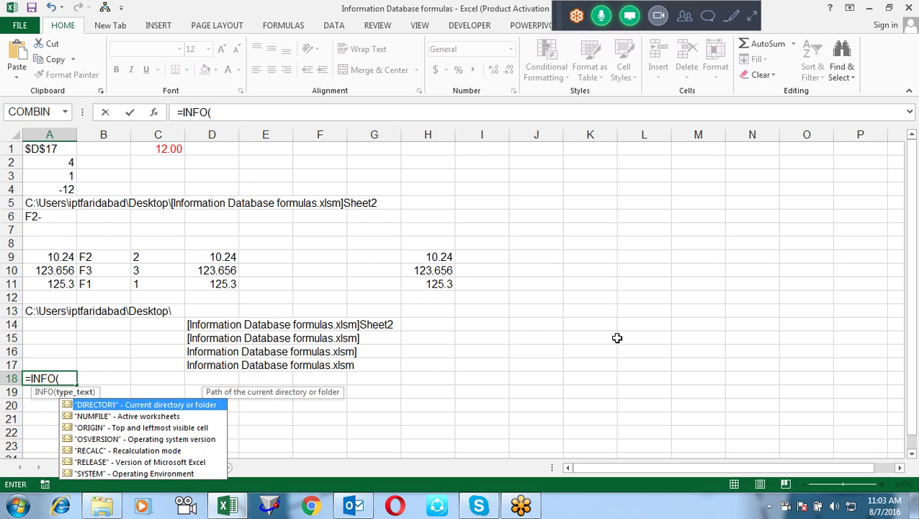
key("Down")
key("Tab")
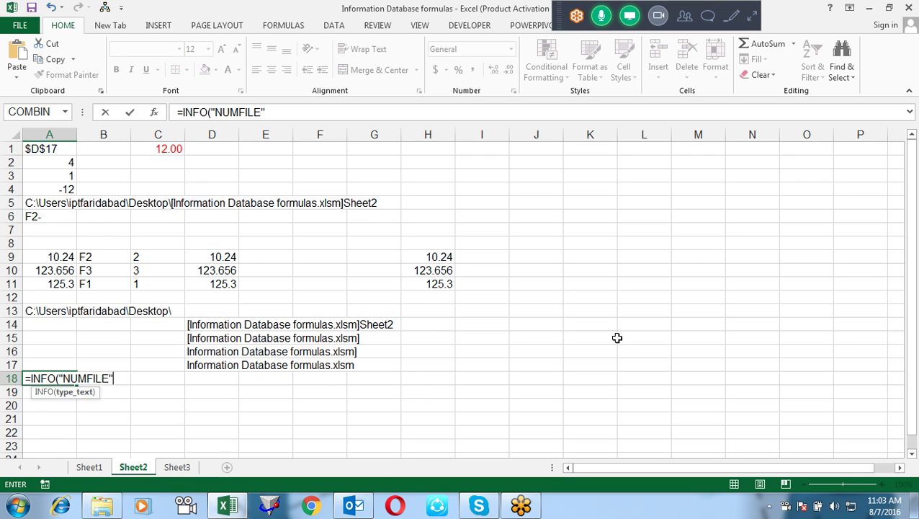
key("Return")
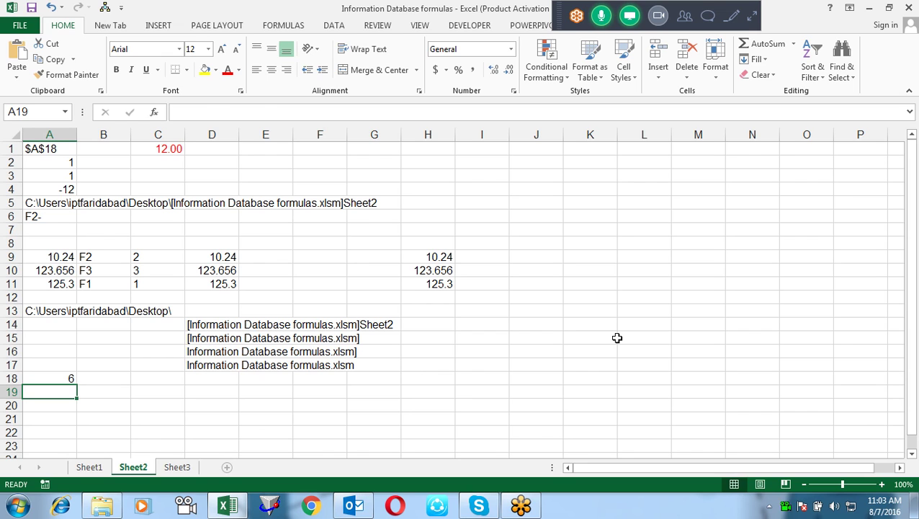
key("Up")
key("F2")
key("Left")
key("Left")
key("Left")
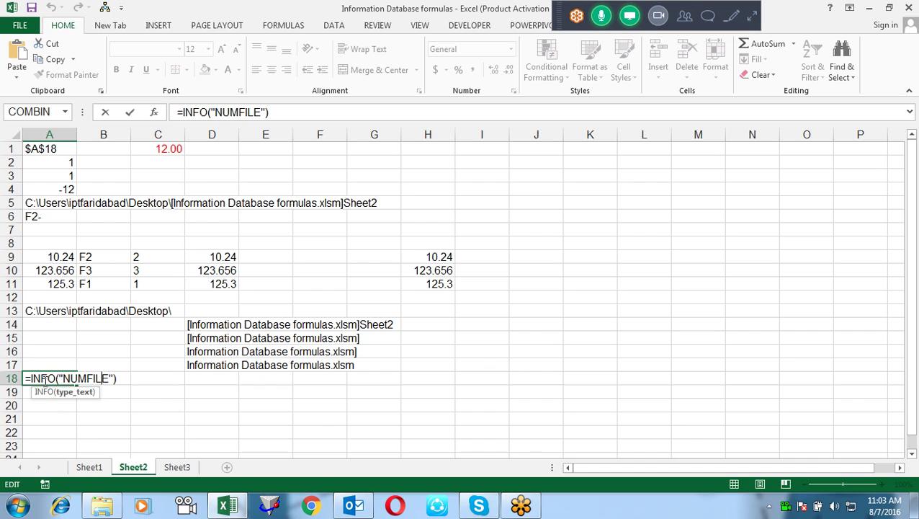
left_click(48, 391)
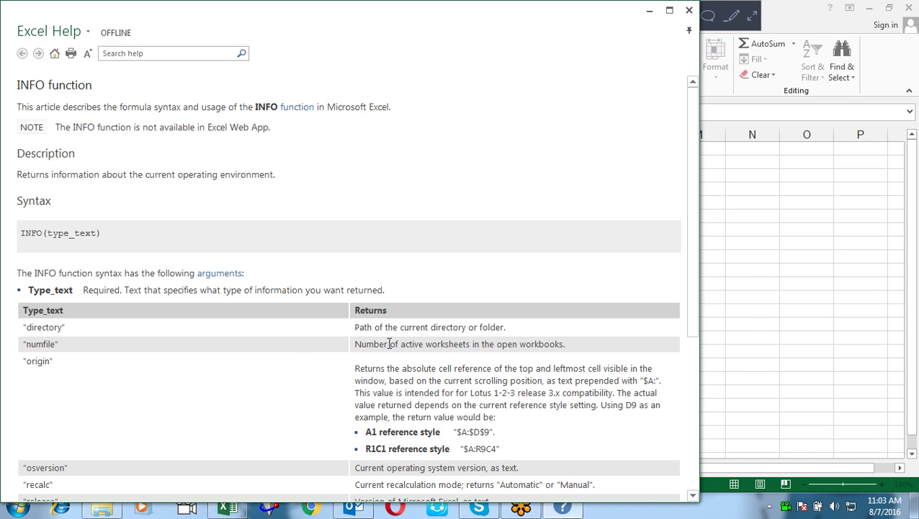
left_click_drag(390, 343, 552, 344)
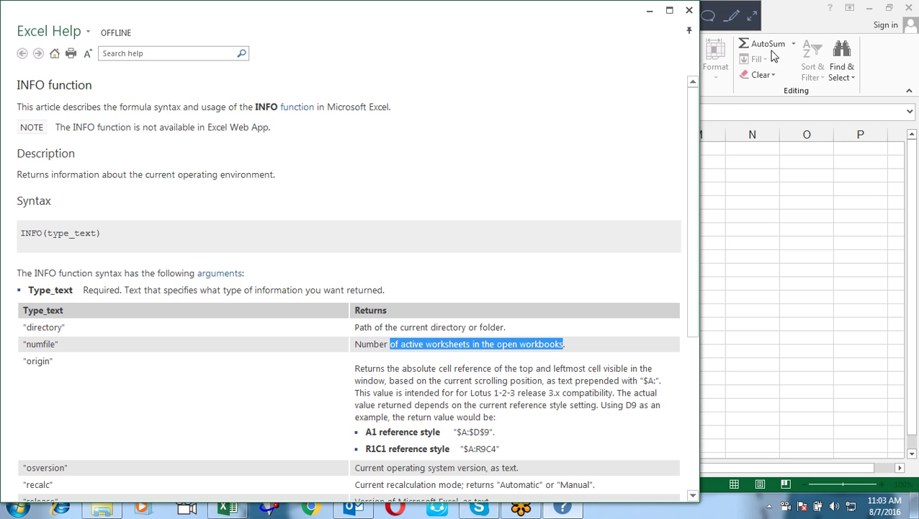
left_click(690, 12)
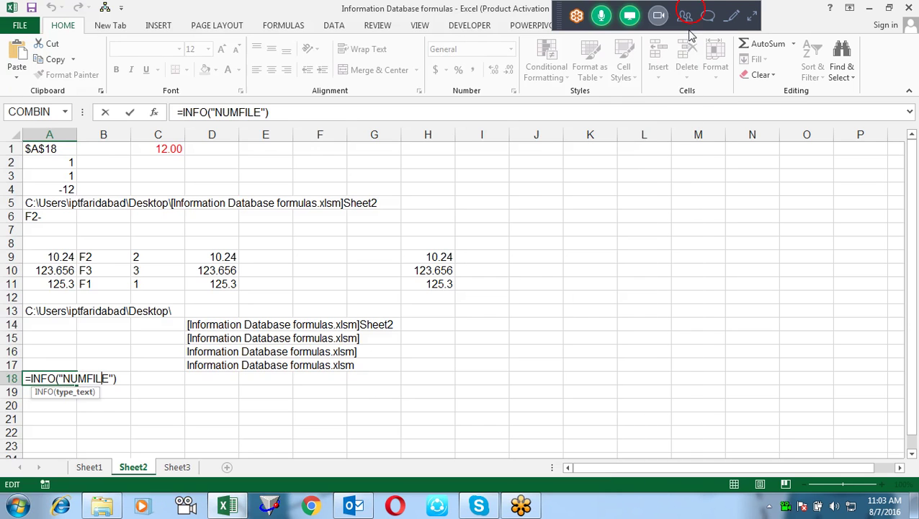
left_click(892, 7)
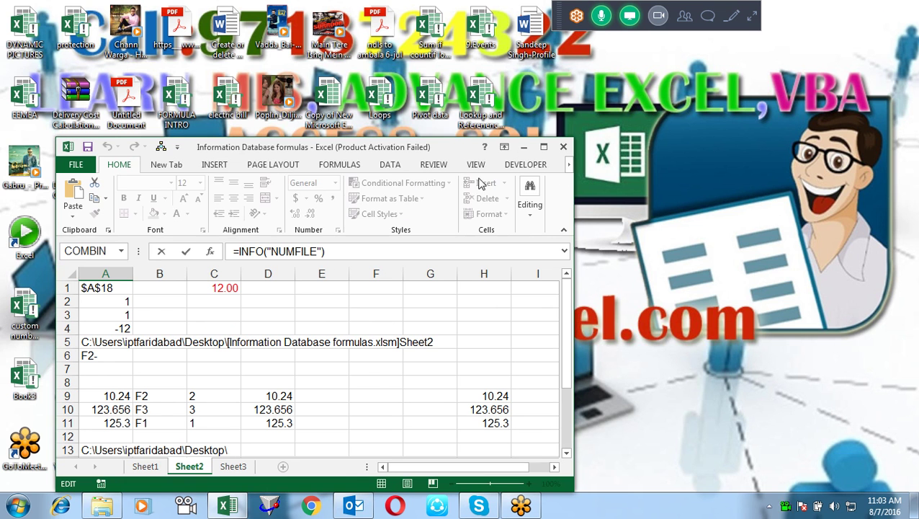
left_click(543, 147)
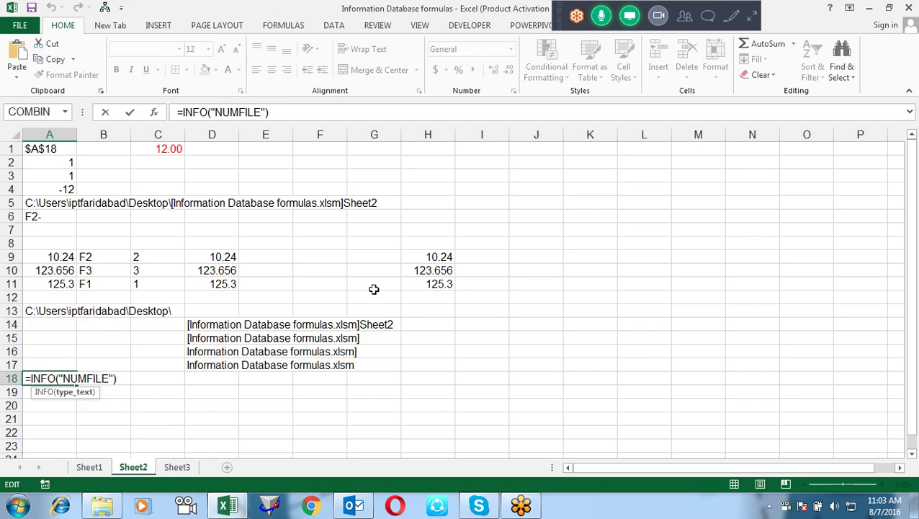
key("Return")
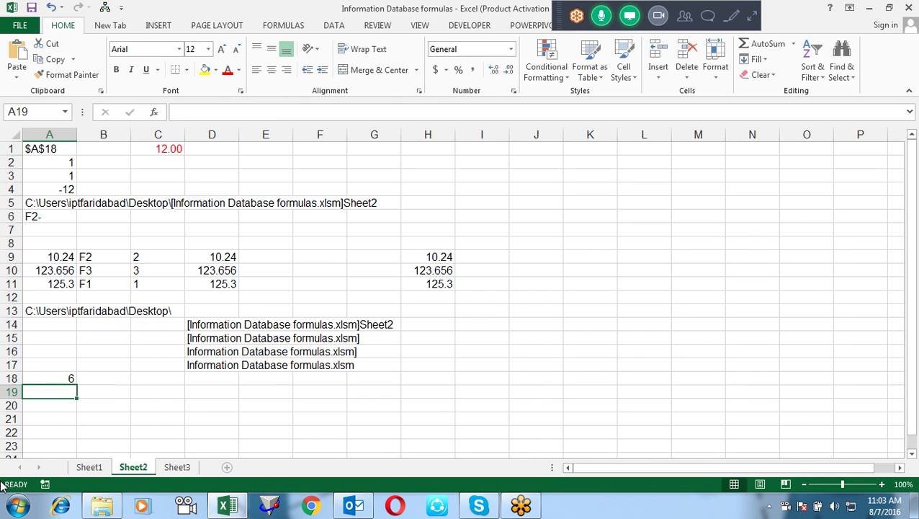
type("=inf")
key("Tab")
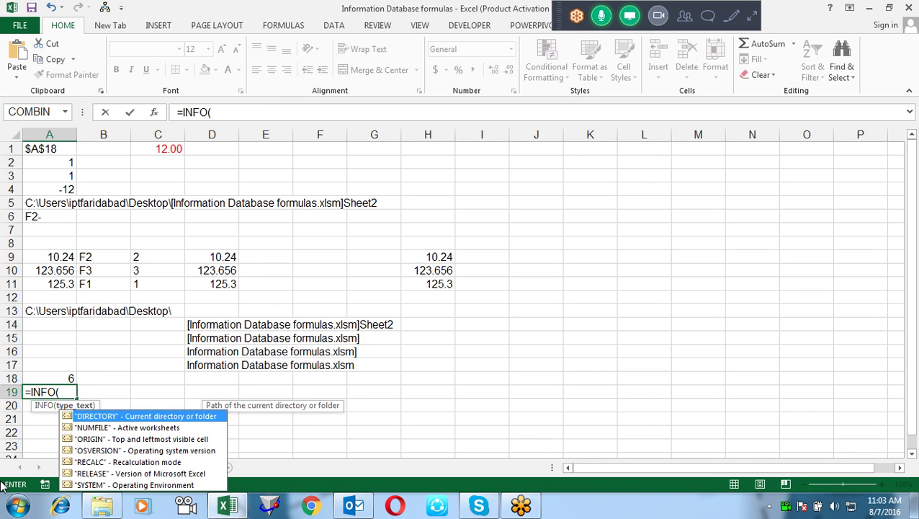
key("Down")
key("Down")
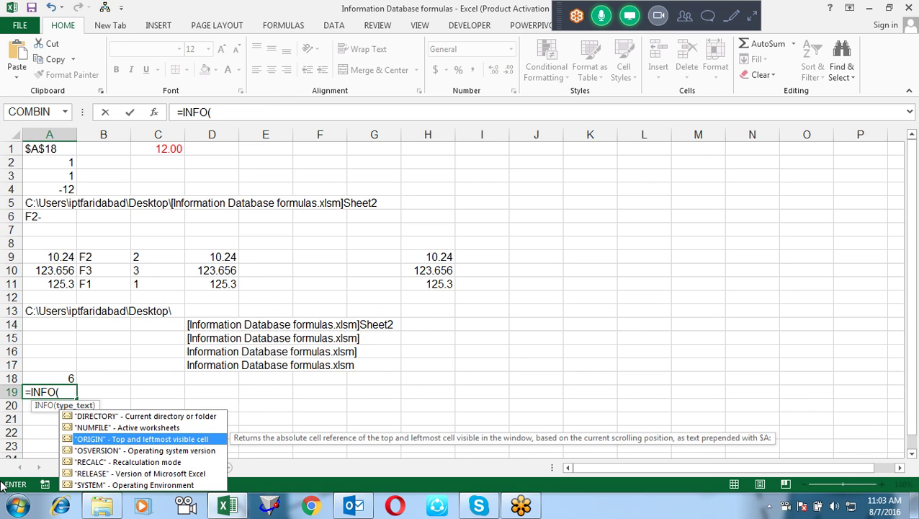
key("Escape")
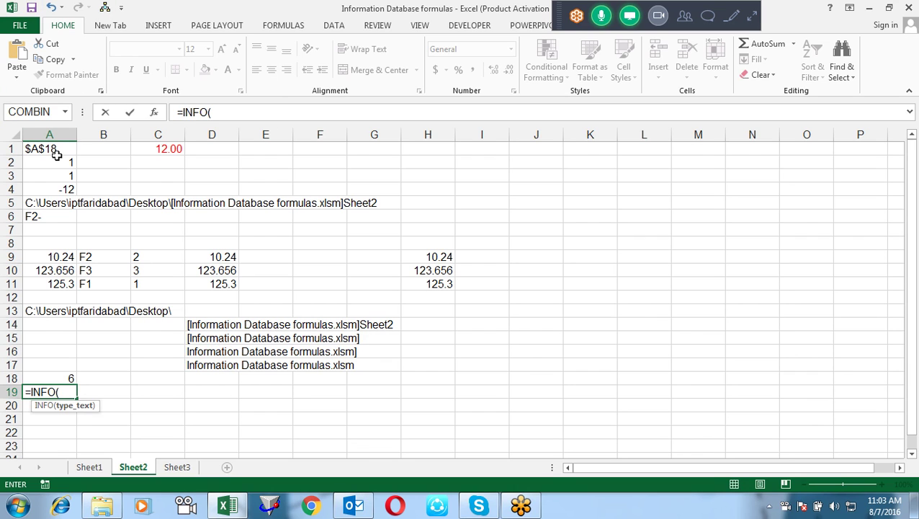
key("Escape")
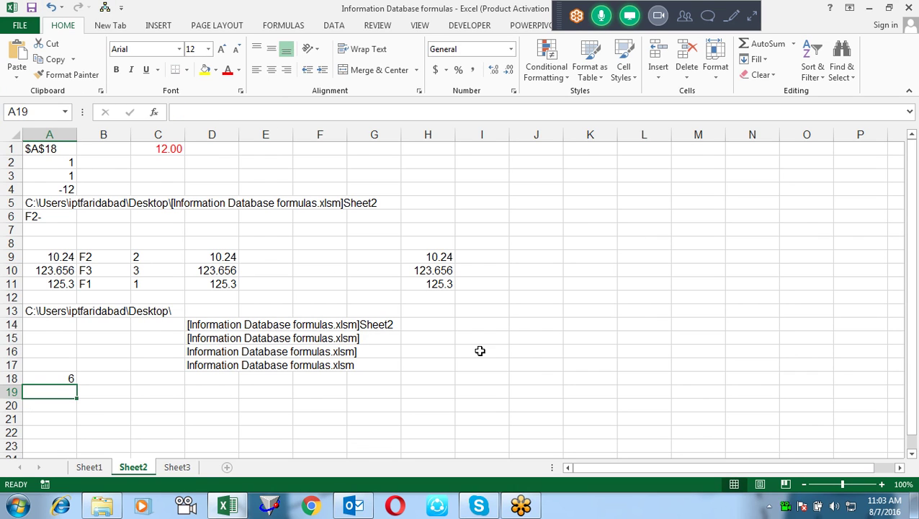
left_click(585, 389)
Enter =INFO("ORIGIN") in G20, showing $A:$D$4.
key("Right")
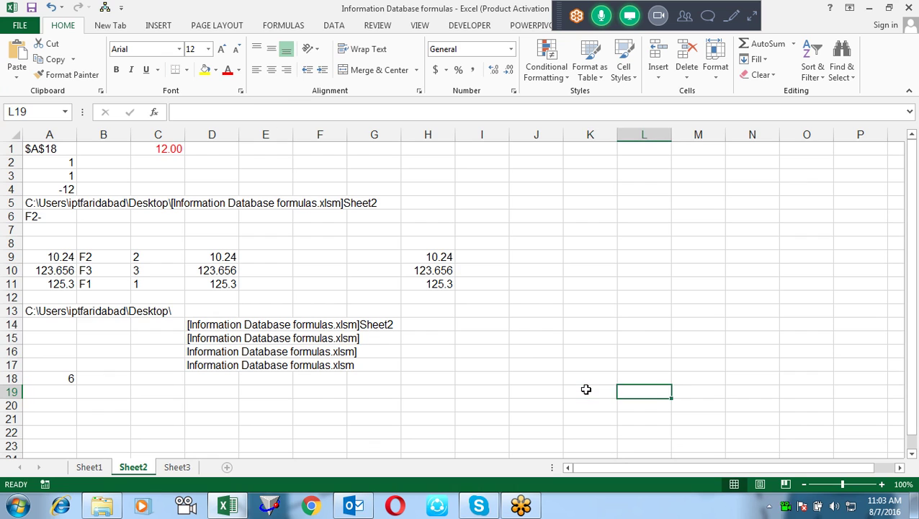
key("Right")
key("Right")
key("Right")
key("Down")
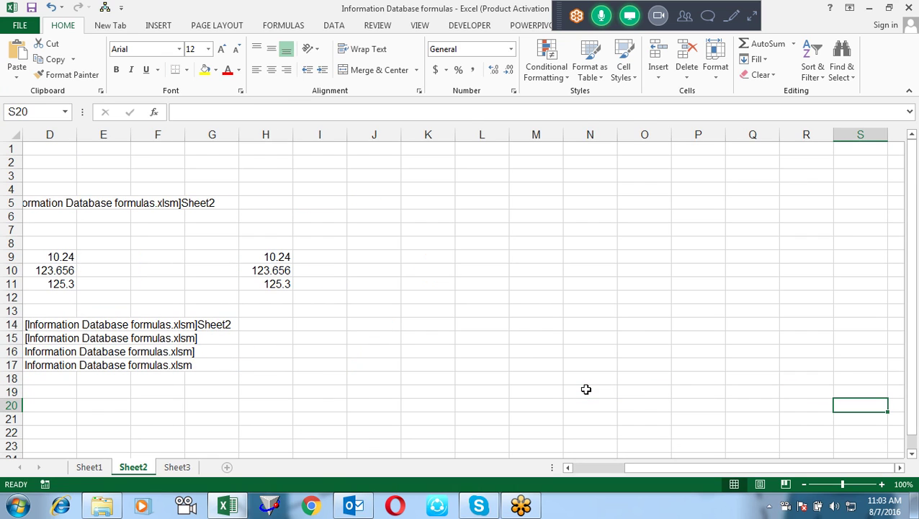
key("Down")
key("Down")
key("Down")
key("Left")
key("Left")
key("Left")
key("Left")
key("Left")
key("Up")
key("Up")
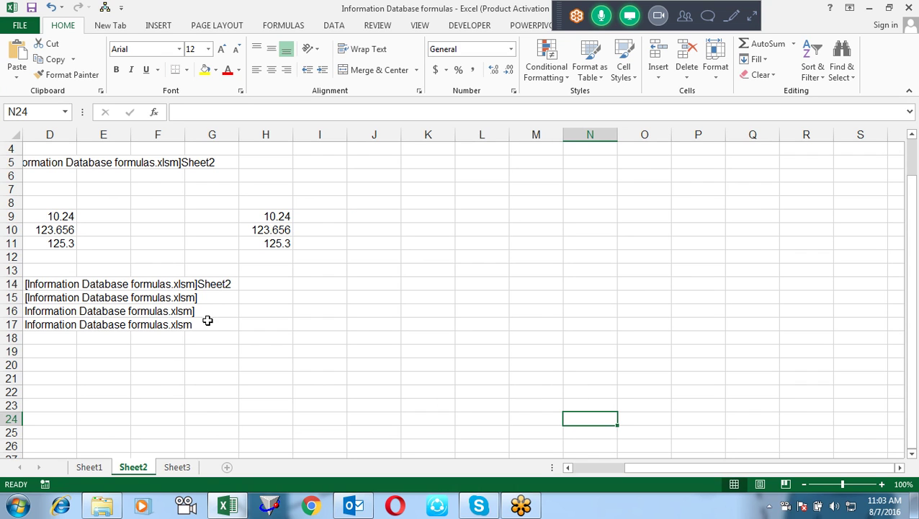
left_click(214, 366)
type("=")
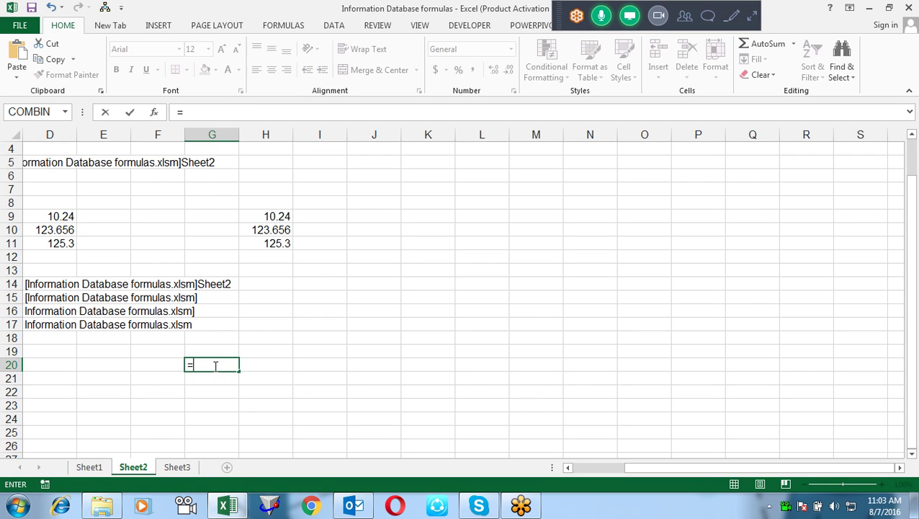
type("inf")
key("Tab")
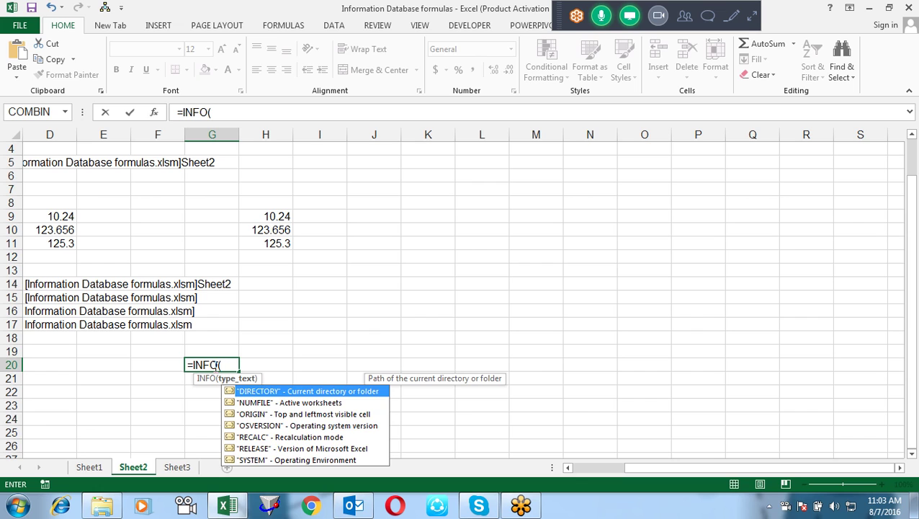
key("Down")
key("Down")
key("Tab")
key("Return")
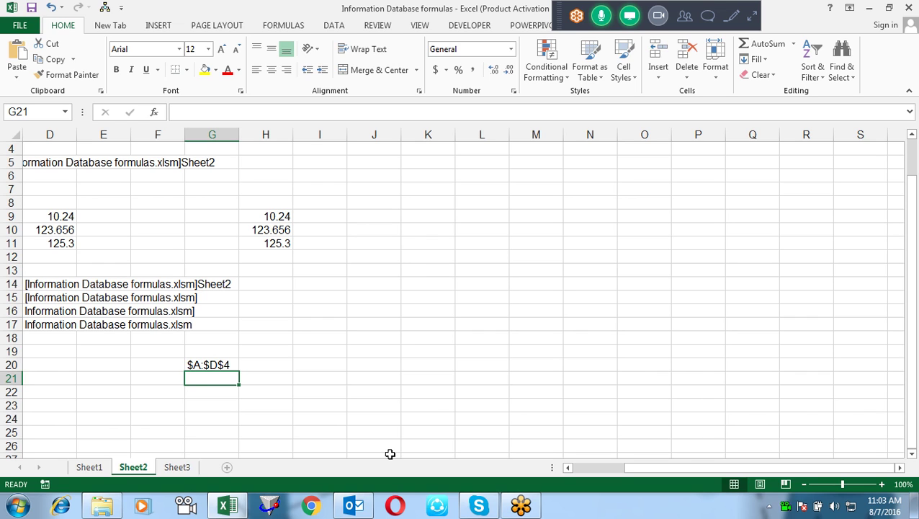
Enter =INFO("OSVERSION") in G21 and =INFO("RECALC") in G22, showing Windows (64-bit) NT 6.01 and Automatic.
type("=inf")
key("Tab")
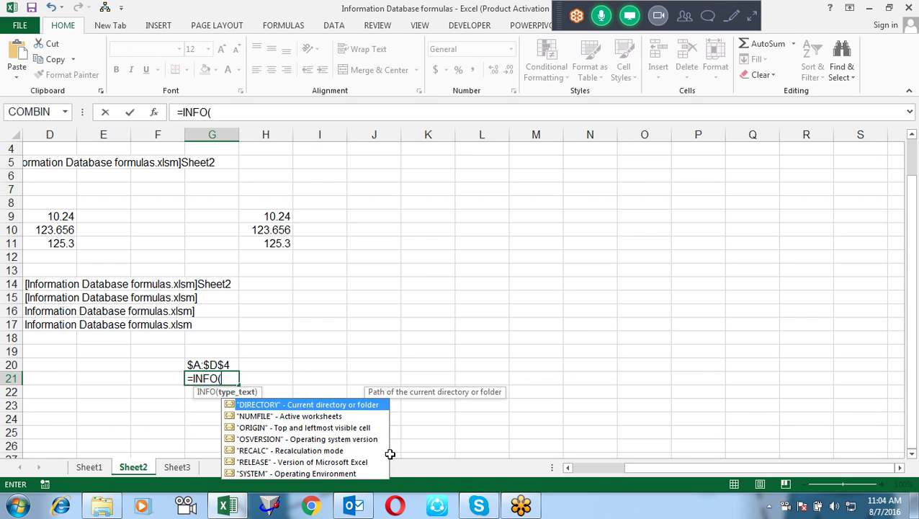
key("Down")
key("Down")
key("Down")
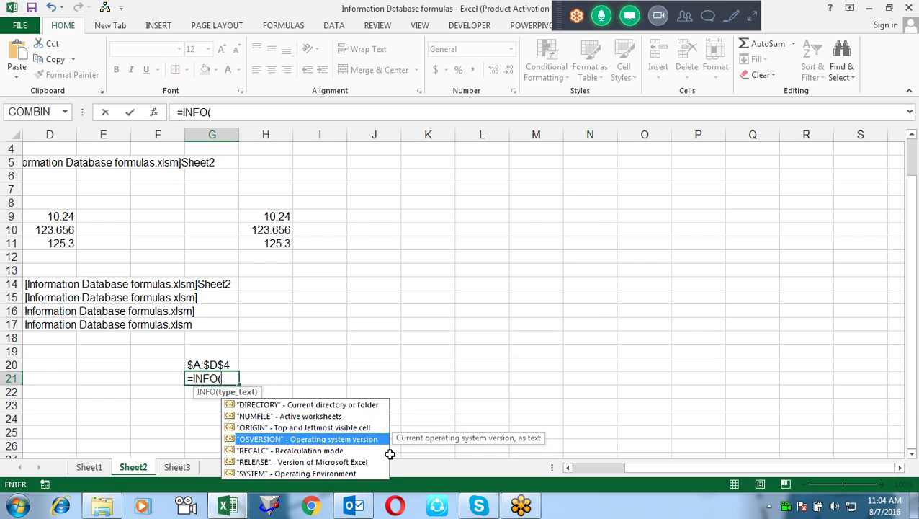
key("Tab")
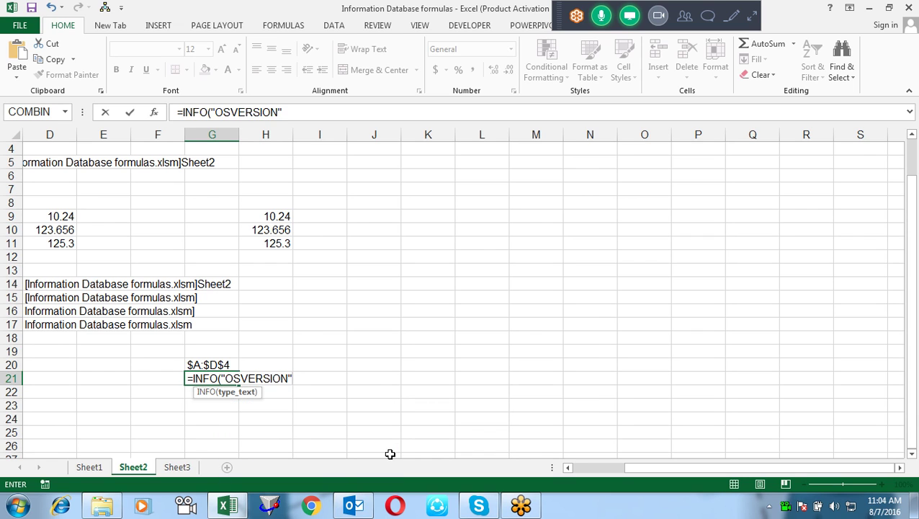
key("Return")
type("=inf")
key("Tab")
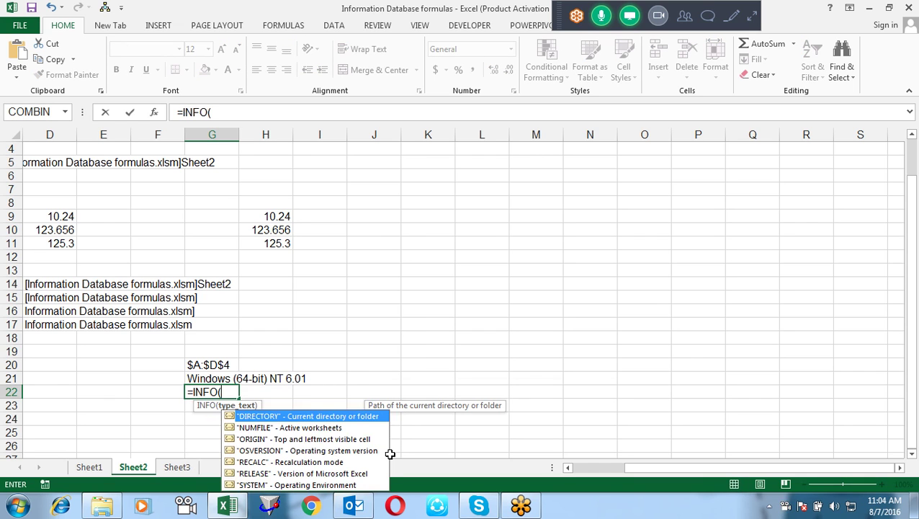
key("Down")
key("Down")
key("Down")
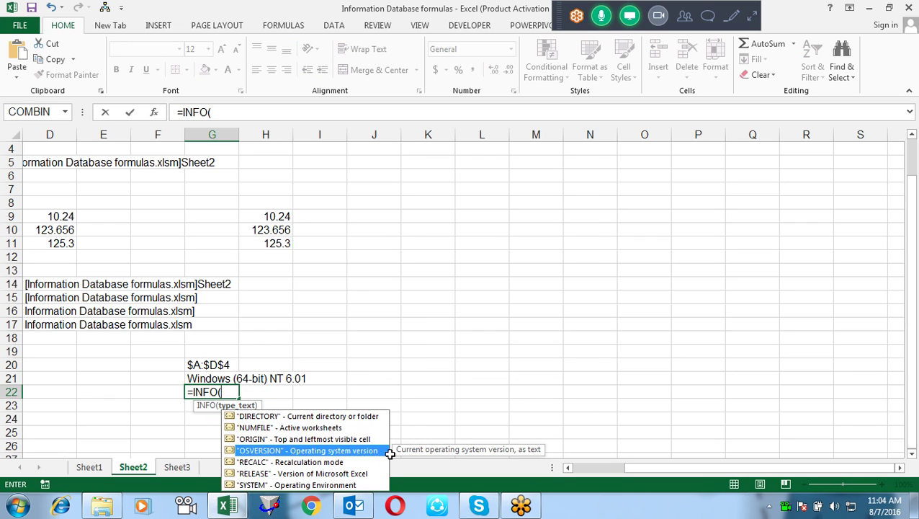
key("Down")
key("Tab")
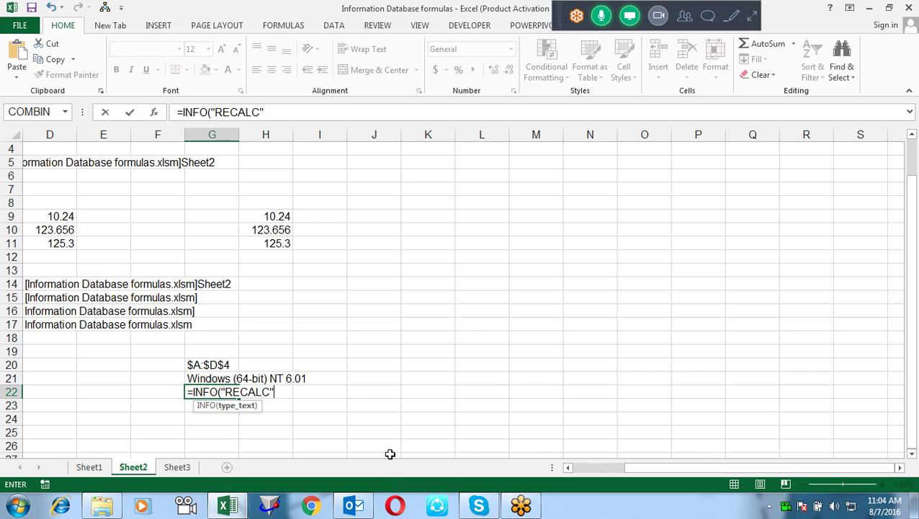
key("Return")
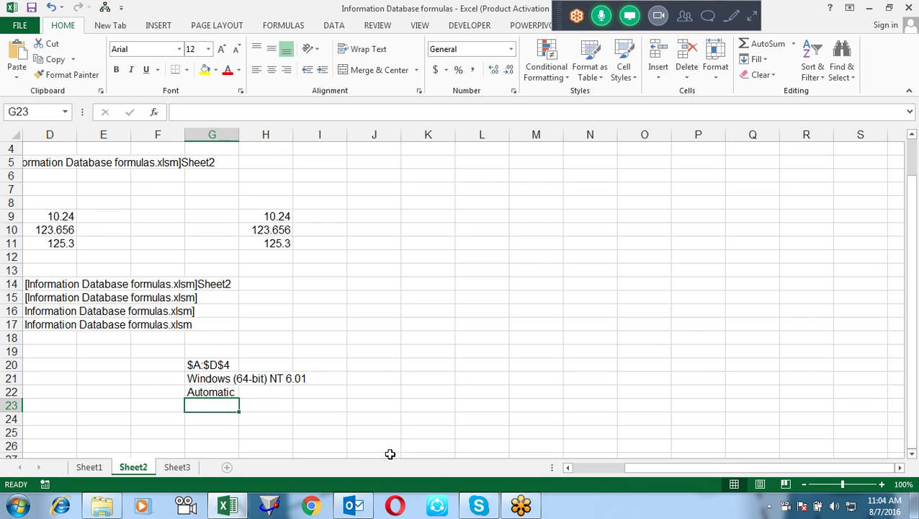
Enter =INFO("RELEASE") in G23, returning Excel release 15.0.
type("=")
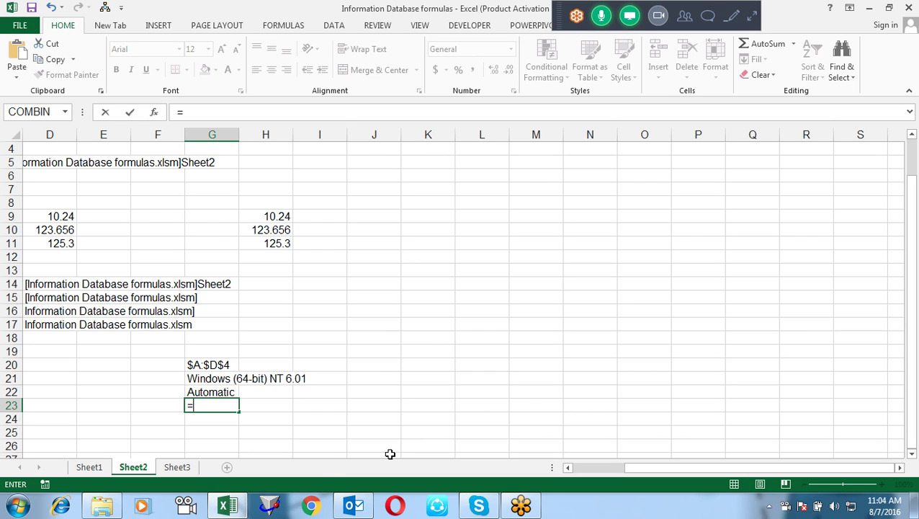
type("info")
key("Tab")
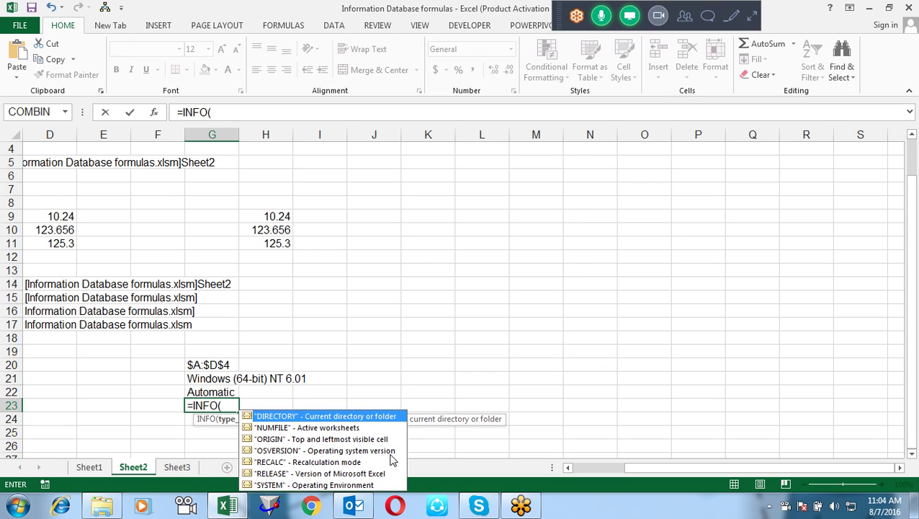
key("Down")
key("Down")
key("Down")
key("Down")
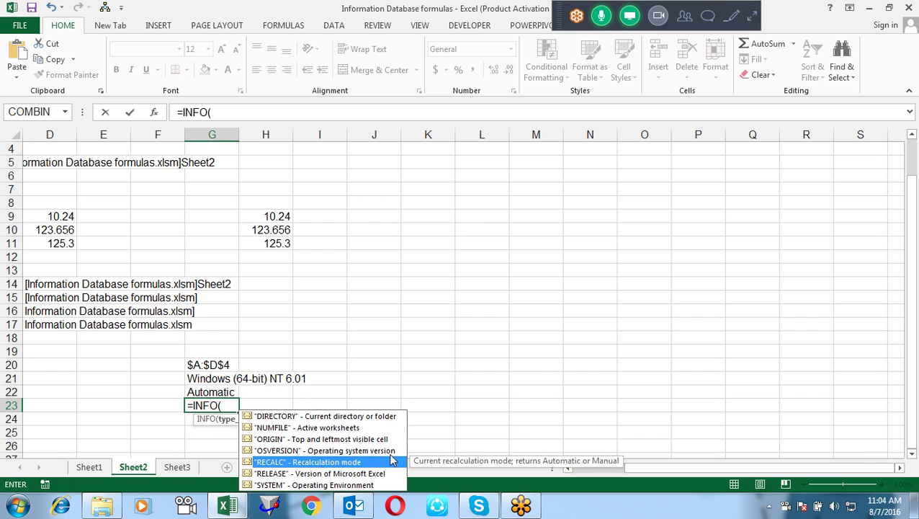
key("Down")
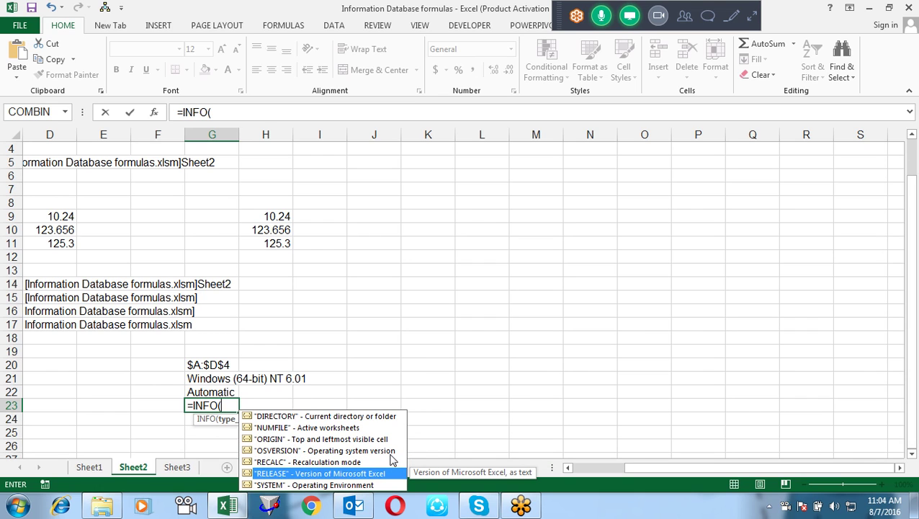
key("Tab")
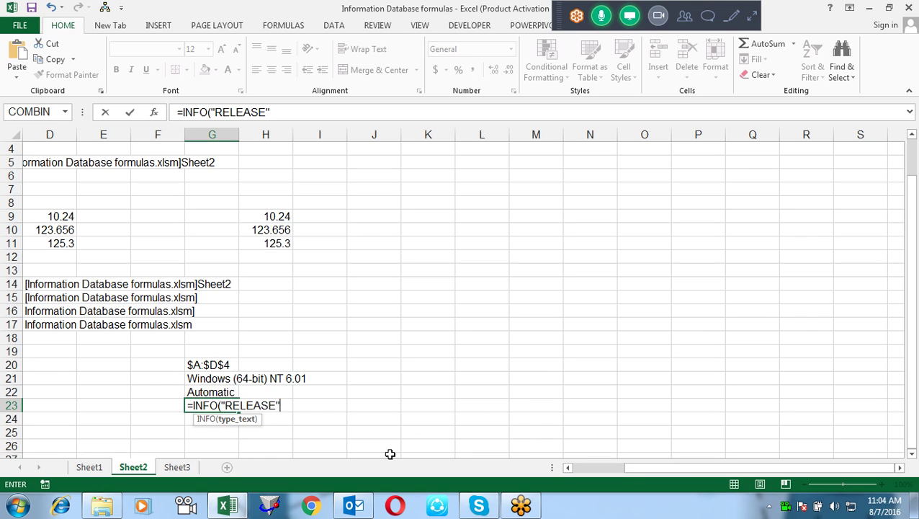
type(")")
key("Return")
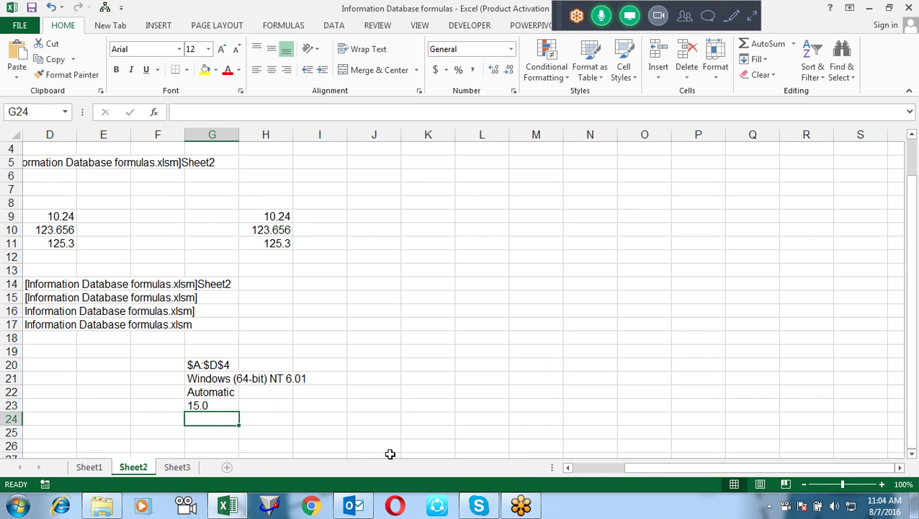
Enter =INFO("SYSTEM") in G24, returning pcdos.
type("=")
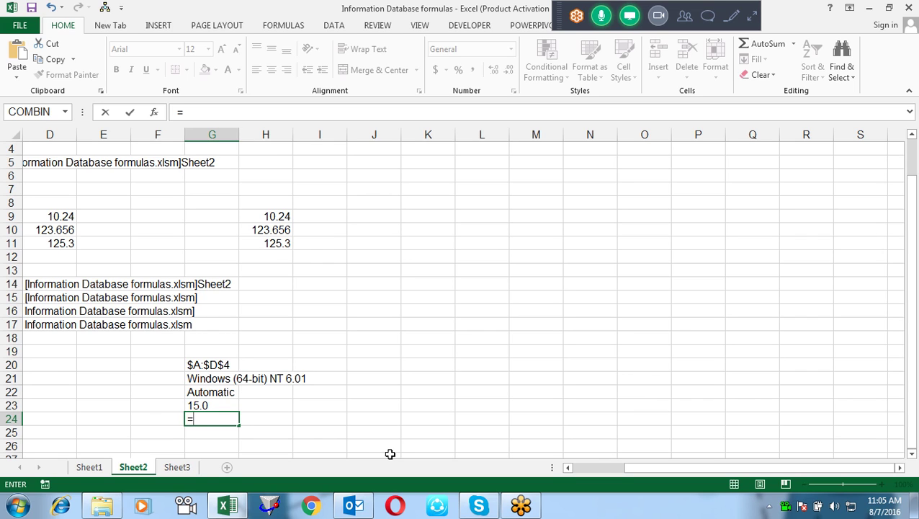
type("info")
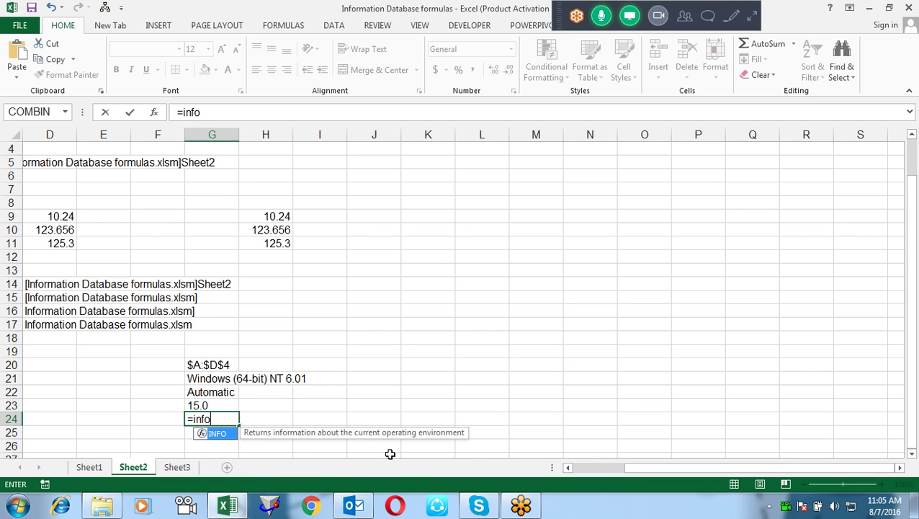
key("Tab")
key("Down")
key("Down")
key("Down")
key("Down")
key("Down")
key("Down")
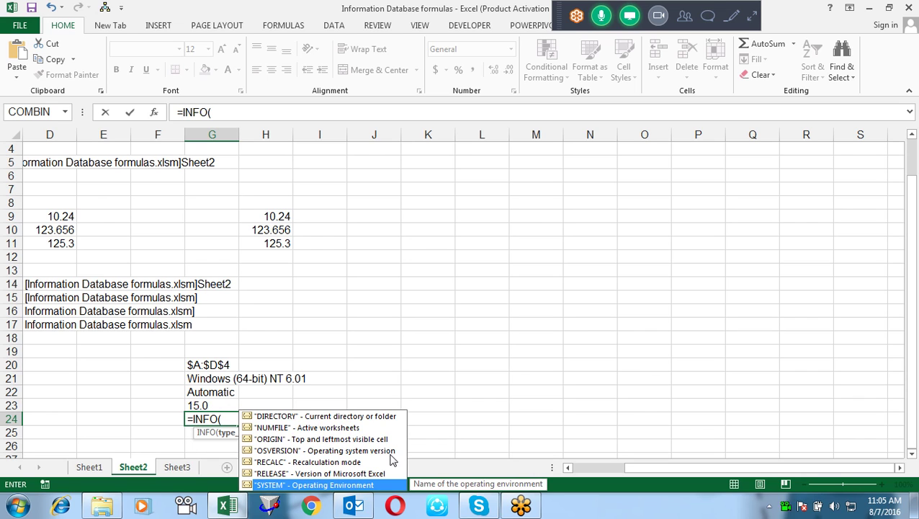
key("Tab")
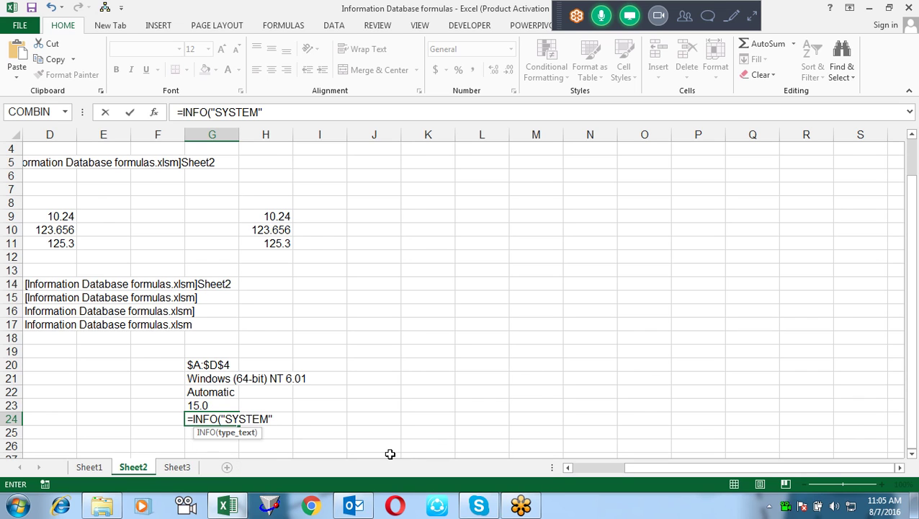
key("Return")
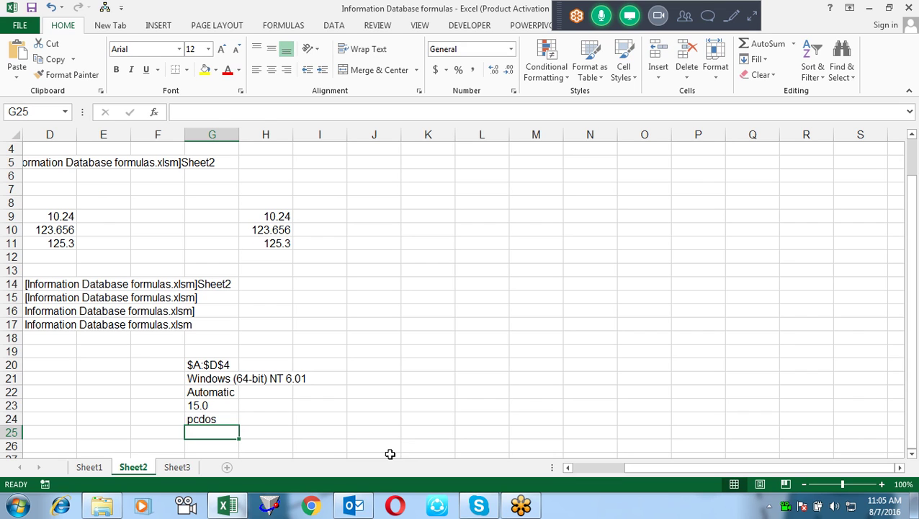
key("Up")
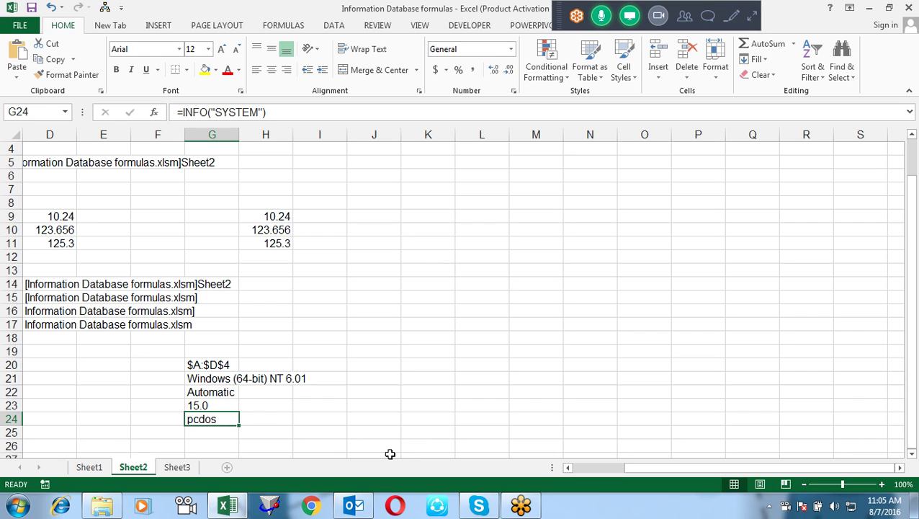
key("F2")
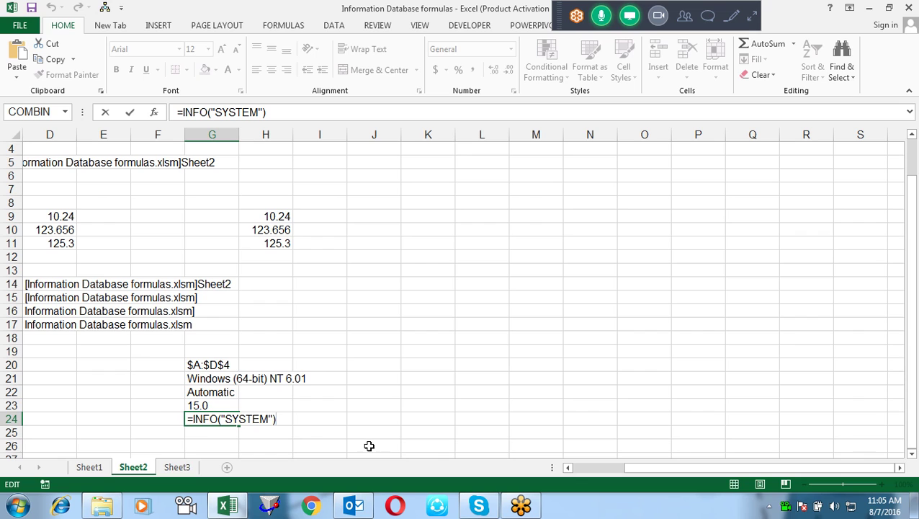
left_click(231, 419)
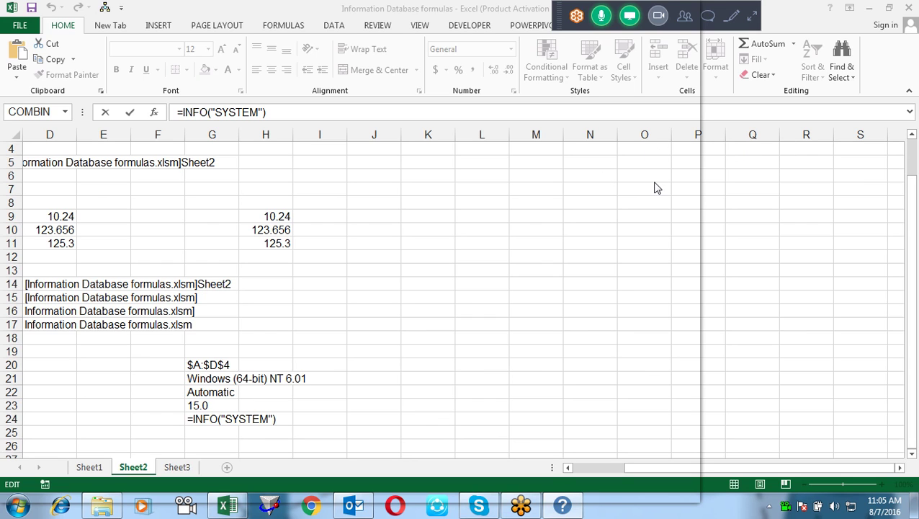
left_click(562, 505)
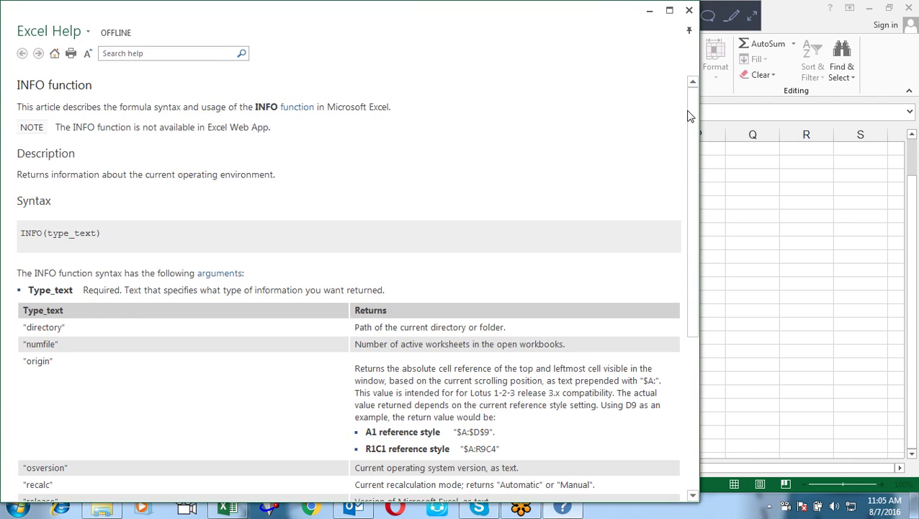
left_click_drag(688, 161, 694, 328)
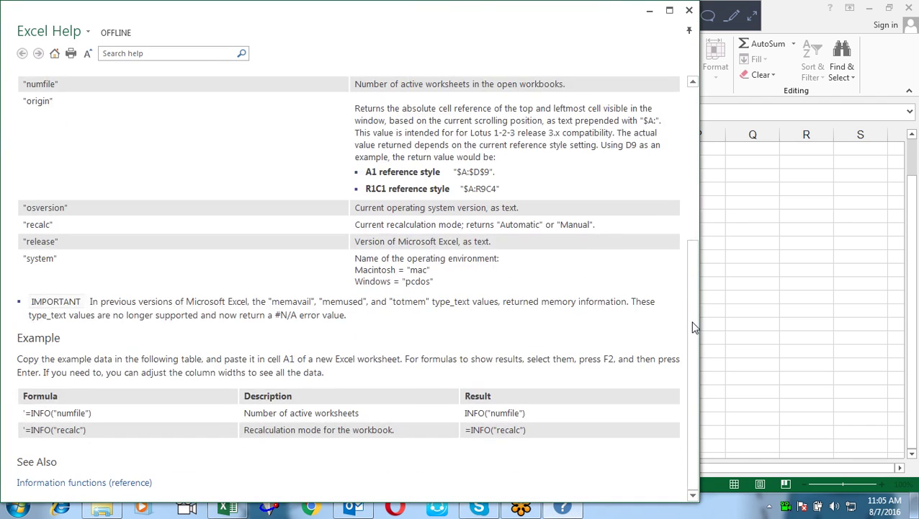
left_click_drag(380, 273, 429, 271)
left_click(433, 277)
double_click(421, 281)
left_click(689, 10)
left_click(392, 329)
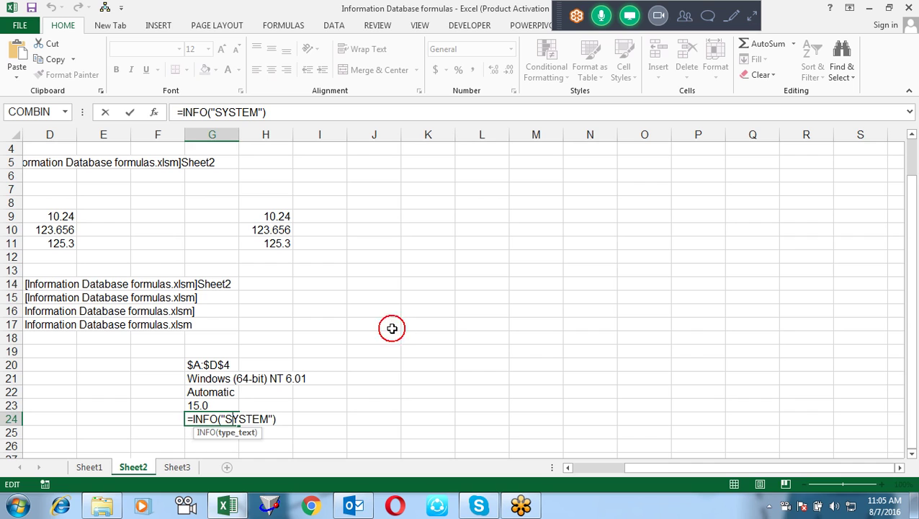
Select K6 and view the Information category list under Formulas > More Functions, then dismiss it.
key("Return")
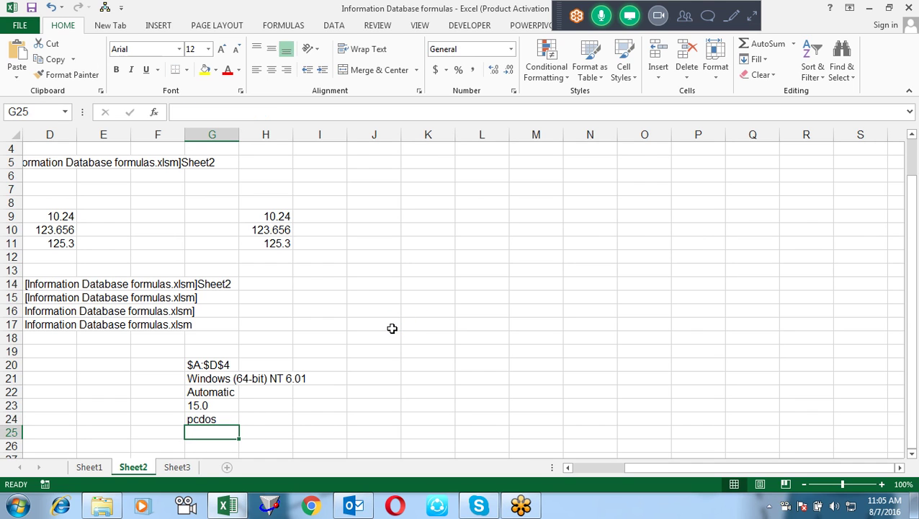
left_click(407, 175)
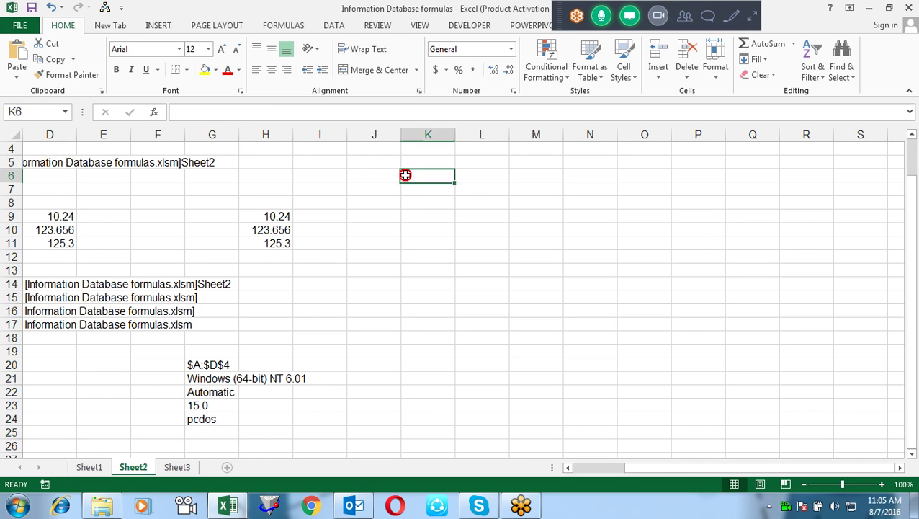
left_click(273, 29)
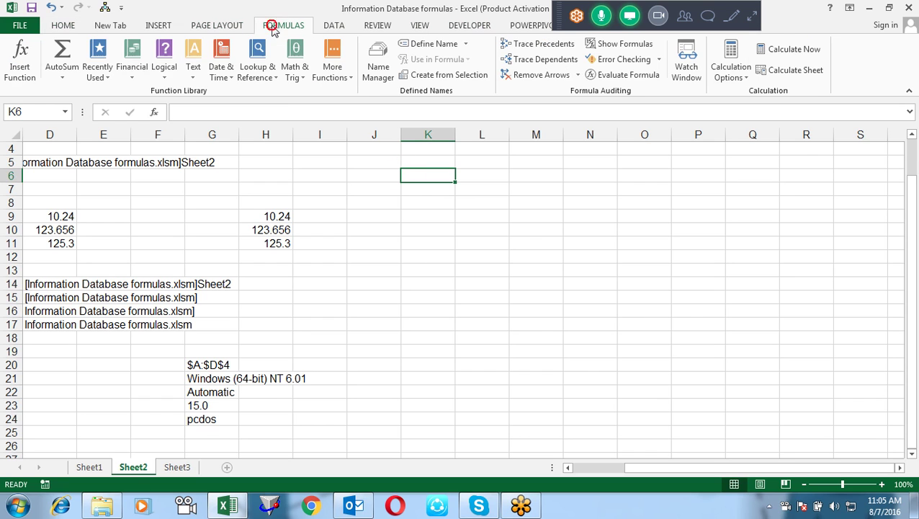
left_click(332, 73)
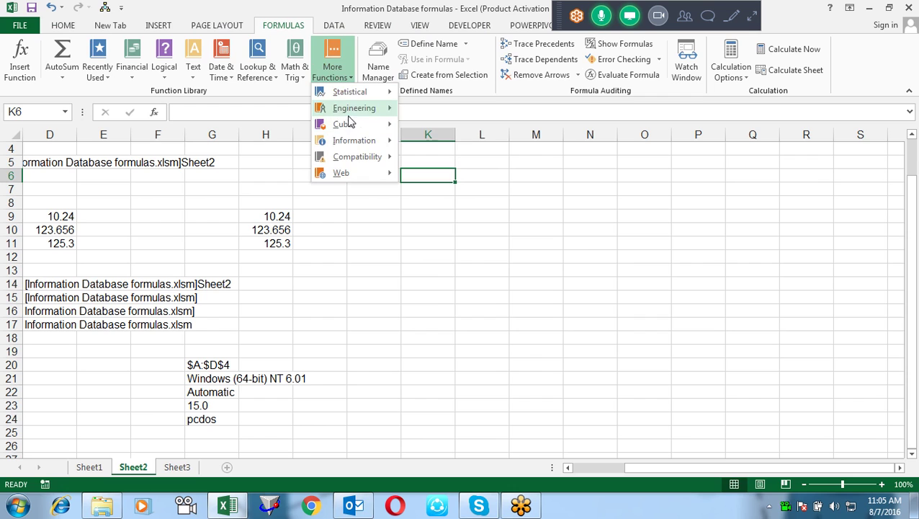
mouse_move(354, 140)
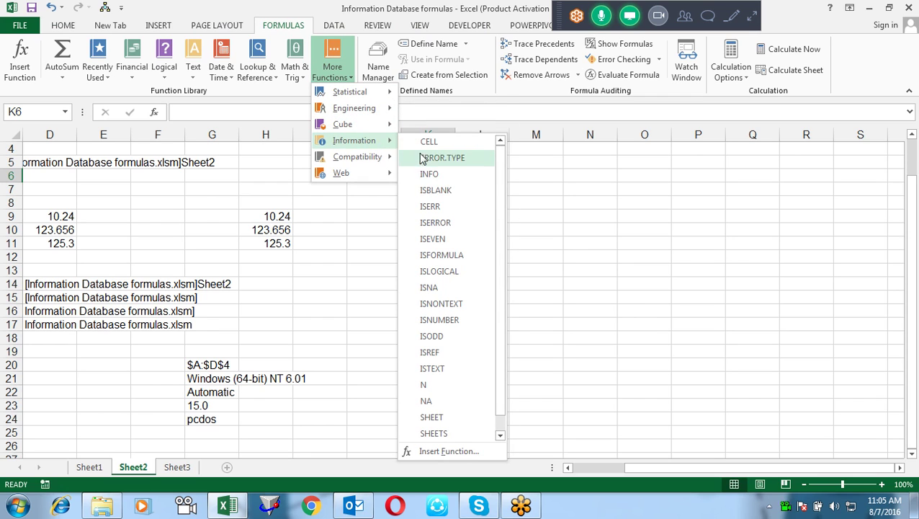
mouse_move(436, 223)
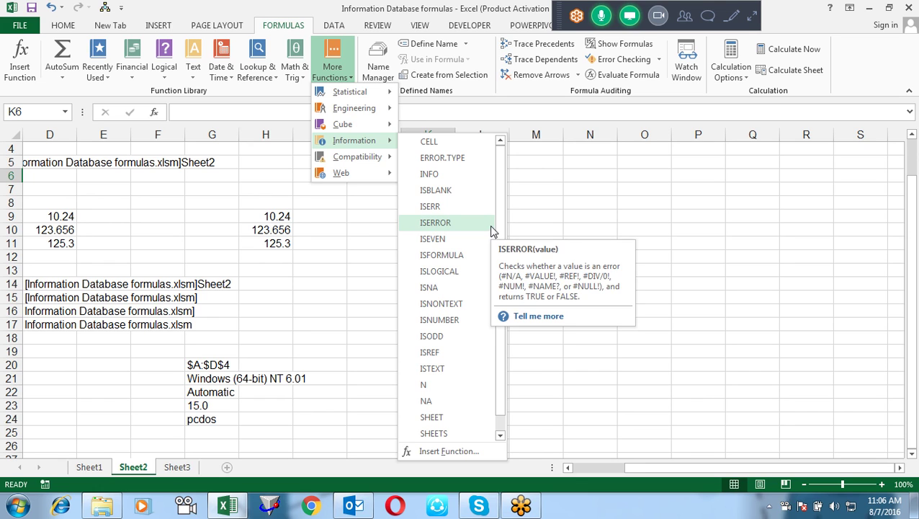
key("Escape")
key("Escape")
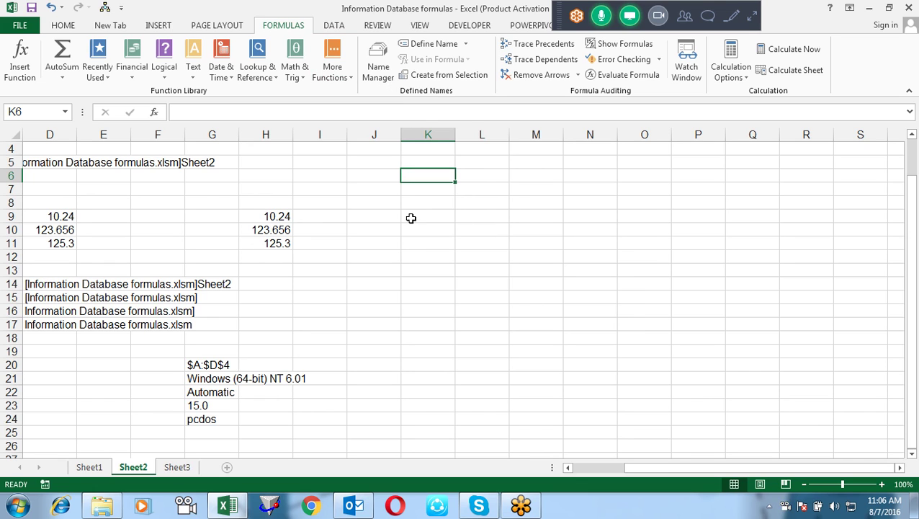
Enter 20, 30, 50 in K6:K8 and divisors 2, 5, 3 in L6:L8.
type("20")
key("Return")
type("30")
key("Return")
type("50")
key("Return")
key("Up")
key("Up")
key("Up")
key("Right")
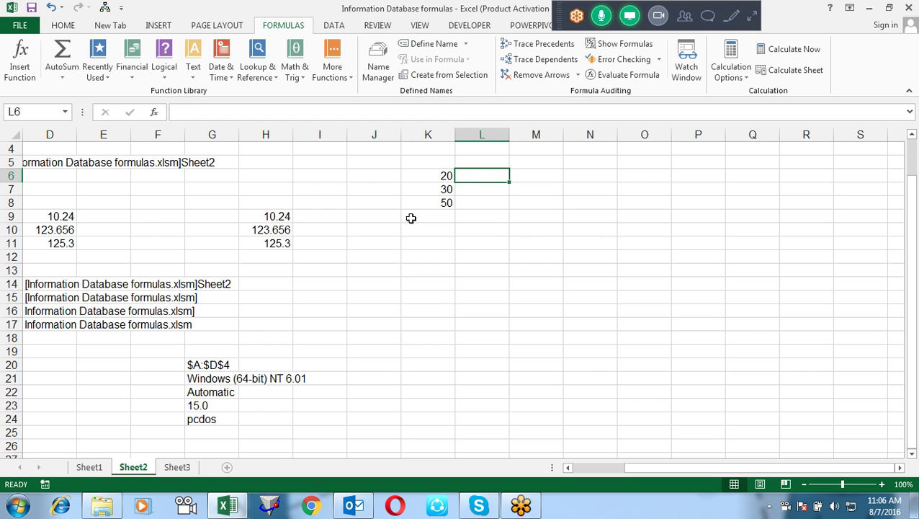
type("2")
key("Return")
type("5")
key("Return")
type("3")
key("Return")
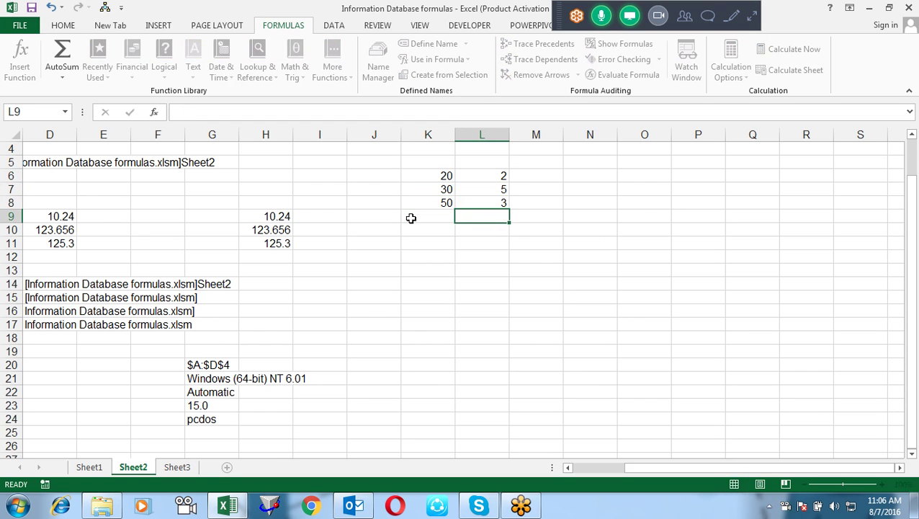
Put =K6/L6 in M6, copy it down to M8, and AutoSum the results in M9.
key("Up")
key("Up")
key("Up")
key("Right")
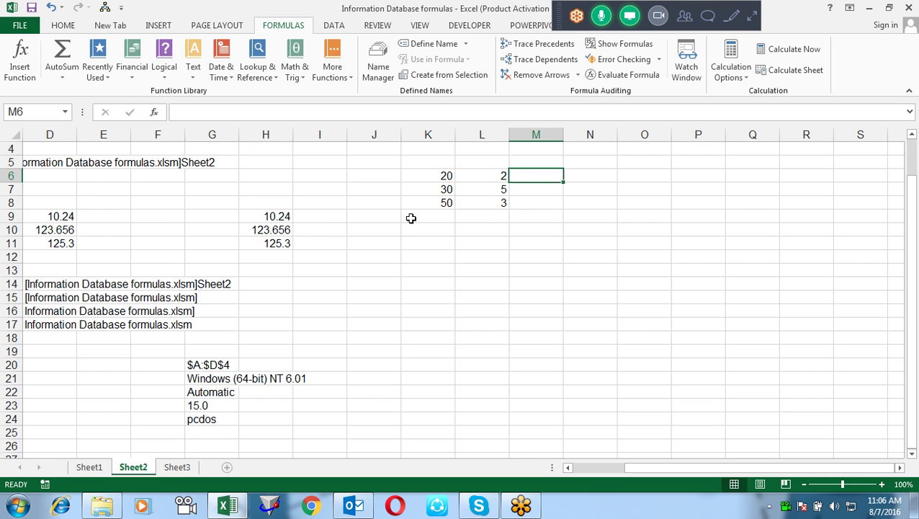
type("=")
key("Left")
key("Left")
type("/")
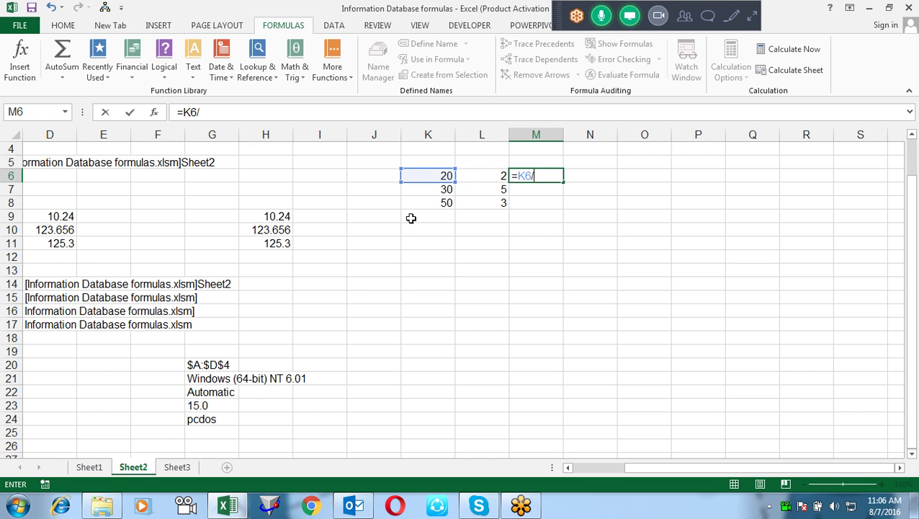
key("Right")
key("Return")
key("Up")
key("ctrl+c")
key("shift+Down")
key("shift+Down")
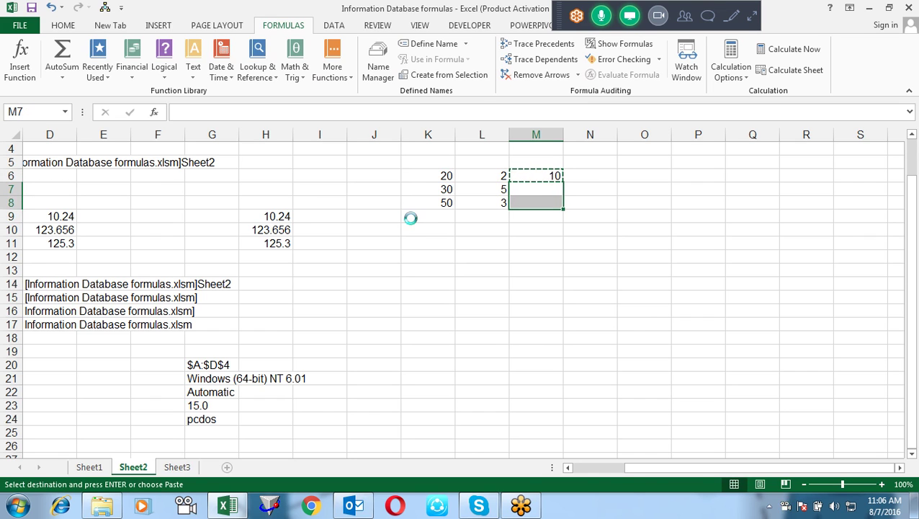
key("Return")
key("Down")
key("alt+equal")
key("Return")
Change the L6 divisor to 0 to produce #DIV/0! errors, then reopen M6 for editing.
key("Up")
key("Up")
key("Up")
key("Left")
key("Up")
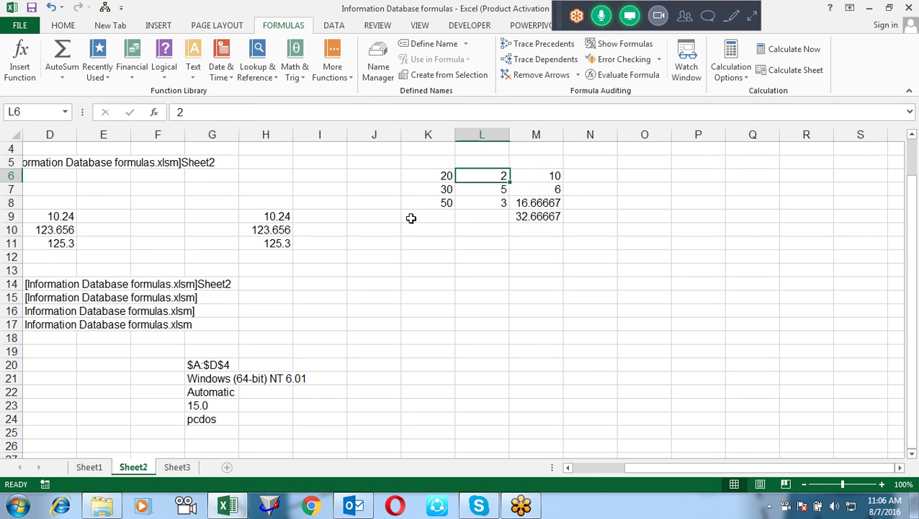
type("0")
key("Return")
key("Right")
key("Right")
key("Left")
key("Down")
key("Down")
key("Up")
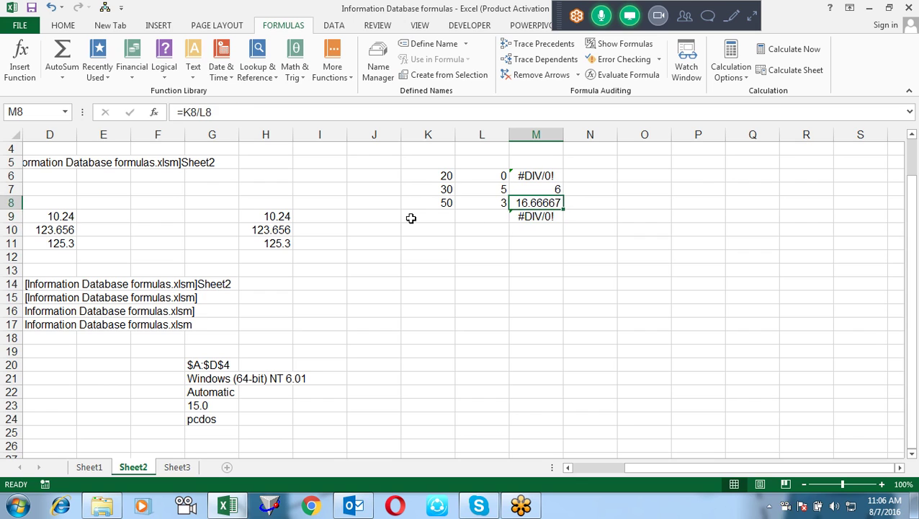
key("Up")
key("Up")
key("F2")
Wrap the M6 division as =IFERROR(K6/L6,0).
key("Left")
key("Left")
key("Left")
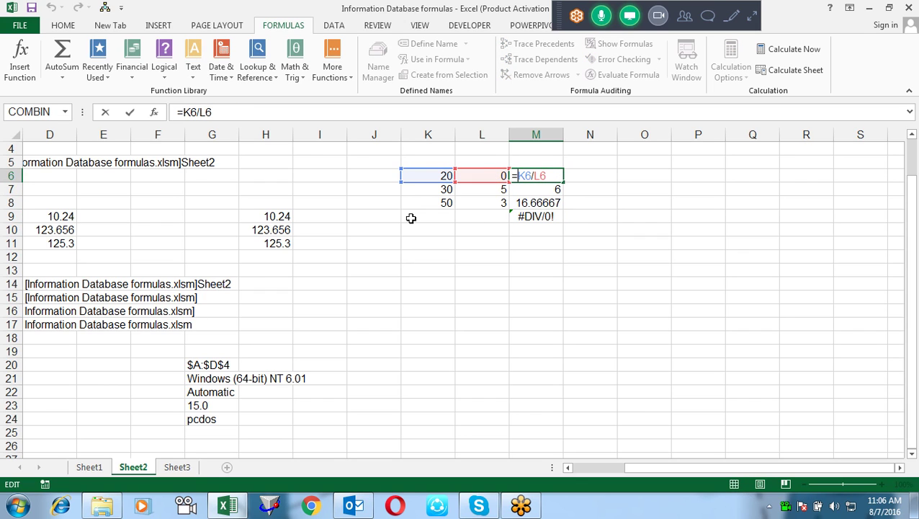
type("if")
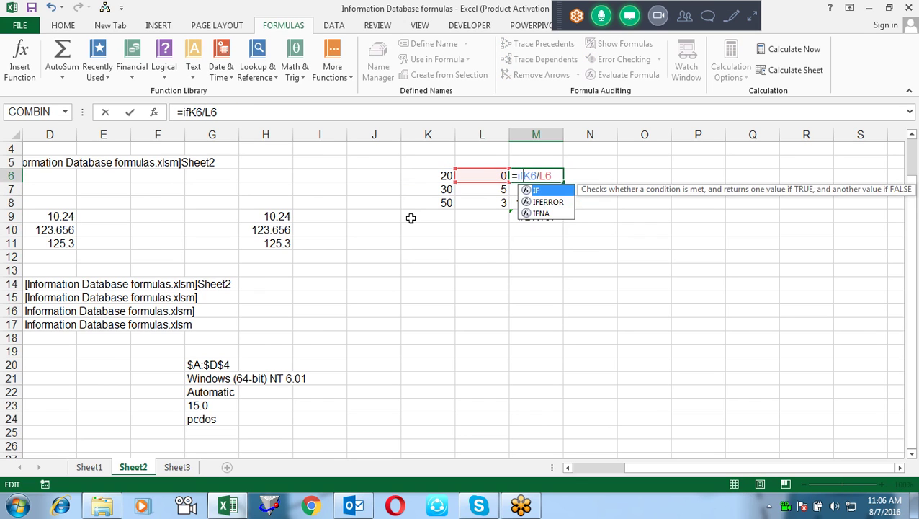
key("Down")
key("Tab")
key("Right")
key("Right")
key("Right")
type(",0)")
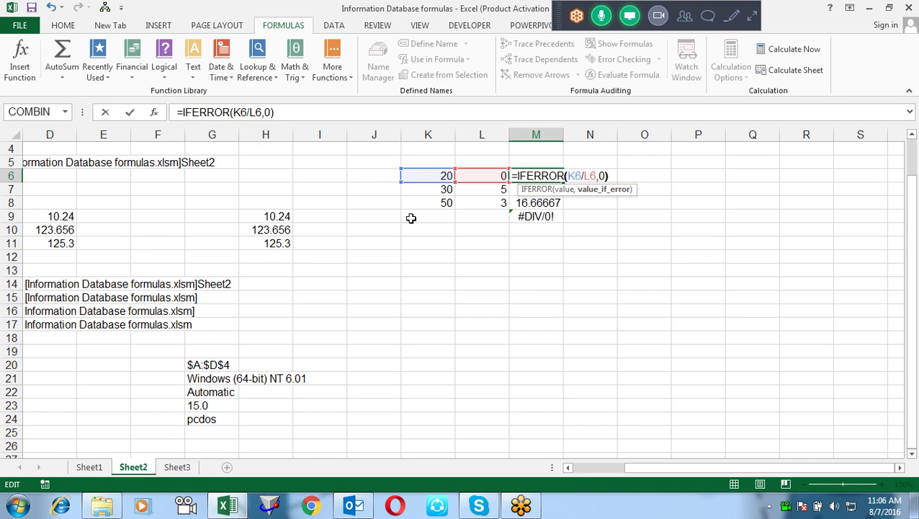
key("Return")
Copy the IFERROR formula from M6 into M7:M8.
key("Up")
key("Down")
key("Down")
key("Up")
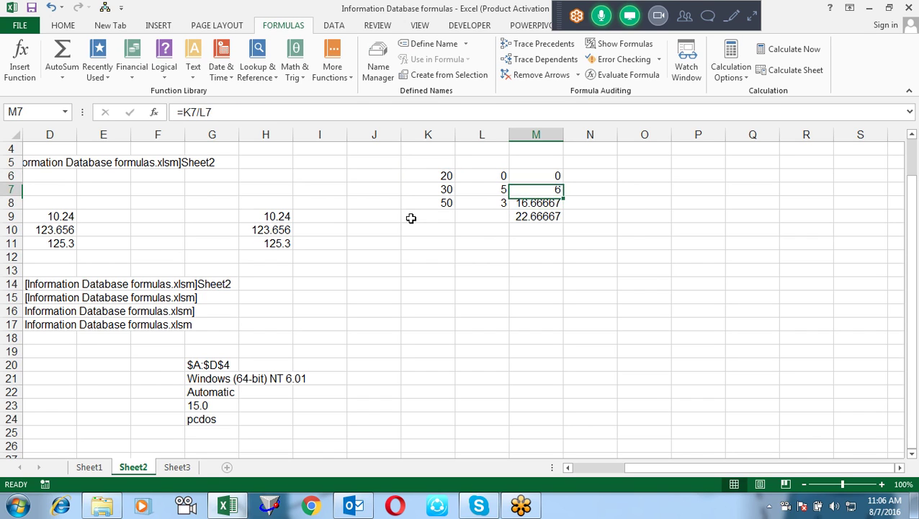
key("Up")
key("ctrl+c")
key("Down")
key("shift+Down")
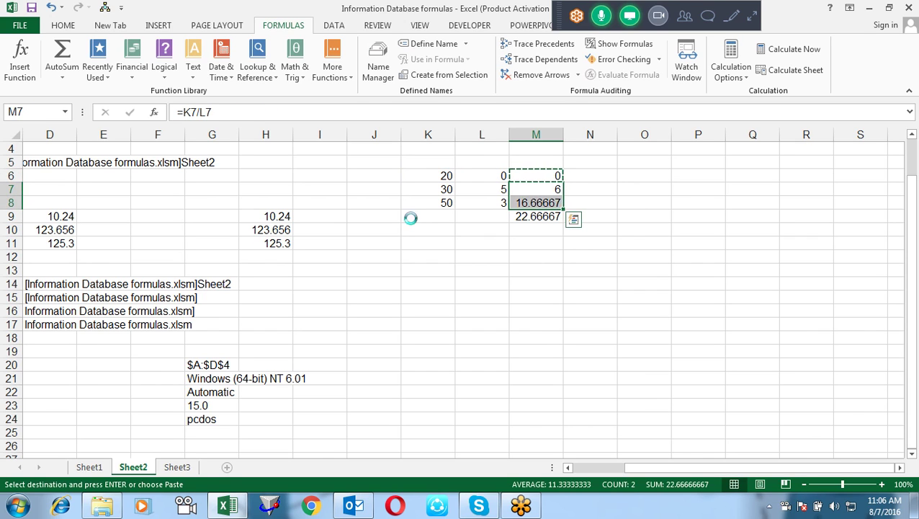
key("ctrl+v")
key("Escape")
Test L7 with 0, then set the divisors to 5 in L6 and 2 in L7.
key("Up")
key("Left")
key("Down")
type("0")
key("Return")
key("Up")
key("Up")
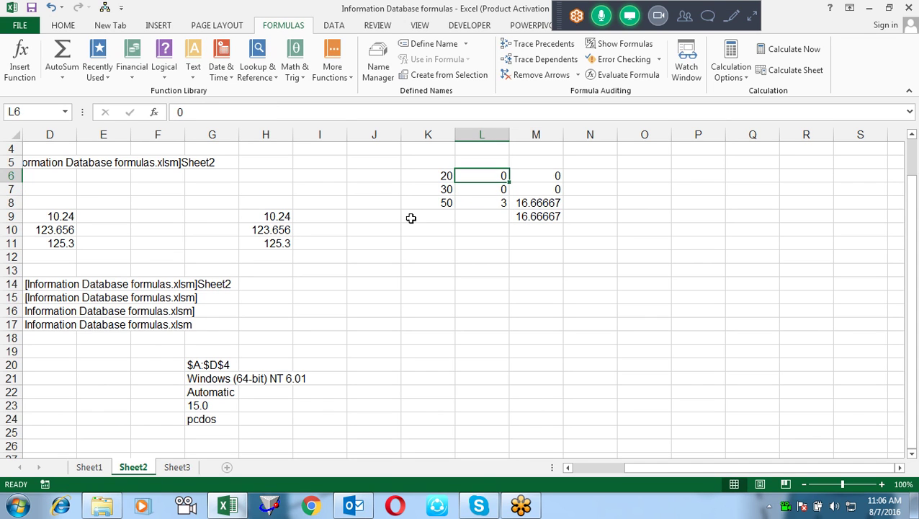
type("5")
key("Return")
type("2")
key("Return")
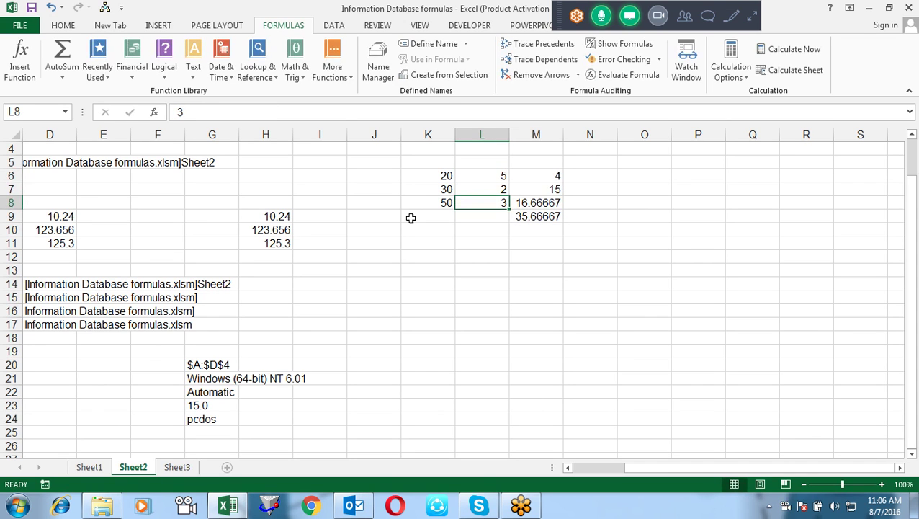
Return to M6 and reopen its IFERROR formula for editing.
key("Up")
key("Right")
key("Up")
key("F2")
key("Left")
key("Left")
key("Left")
key("Left")
key("Right")
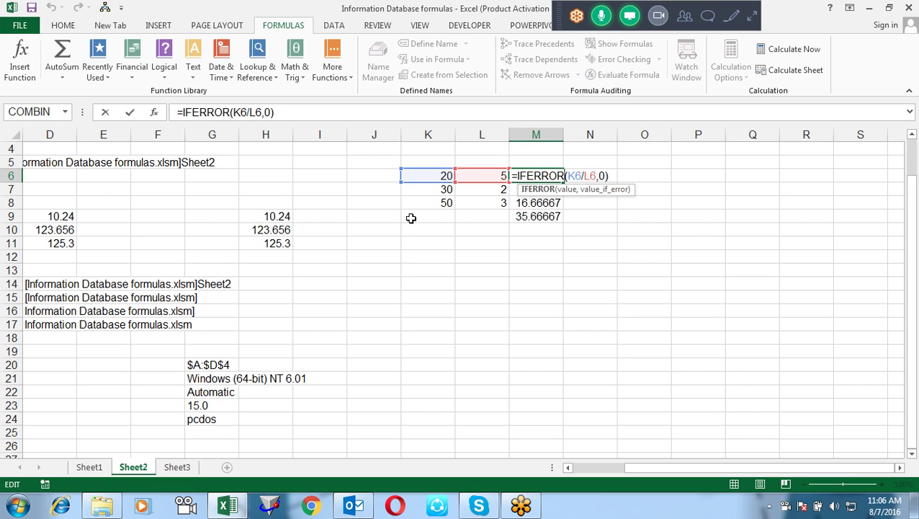
Change the M6 formula to =ISERROR(K6/L6), dropping the ,0 argument.
key("Left")
key("Left")
key("Left")
key("Left")
key("Left")
key("Left")
key("Right")
key("Delete")
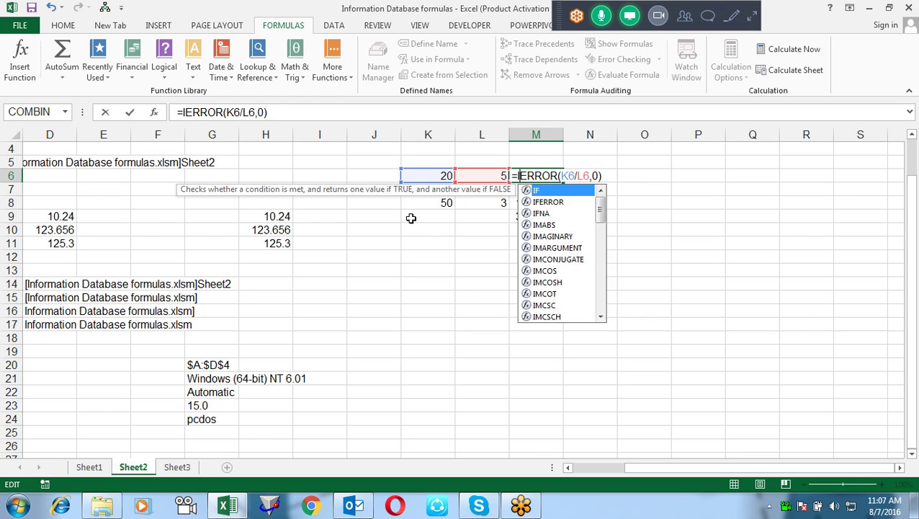
type("s")
key("Right")
key("Right")
key("Right")
key("Right")
key("Right")
key("Right")
key("Right")
key("Right")
key("BackSpace")
key("BackSpace")
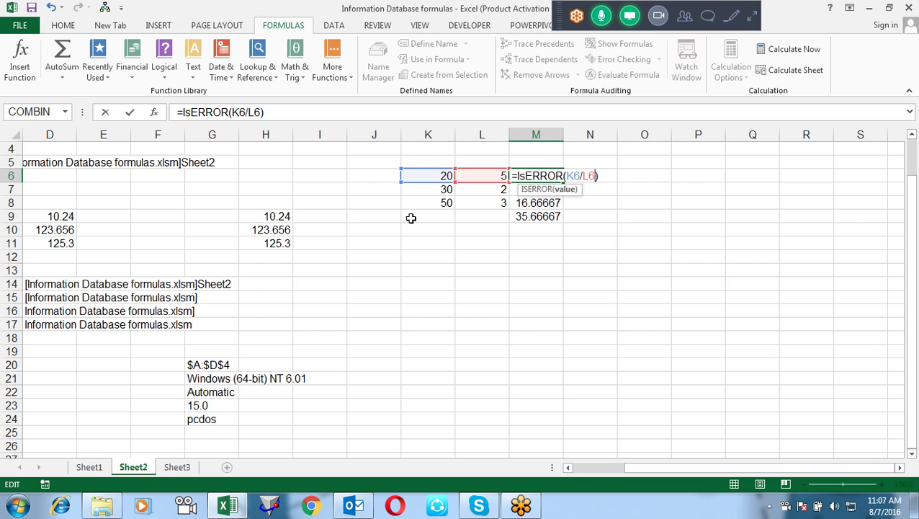
key("Return")
Copy the ISERROR formula into M7:M8, each showing FALSE, then reopen M6 for editing.
key("Up")
key("ctrl+c")
key("Down")
key("shift+Down")
key("Return")
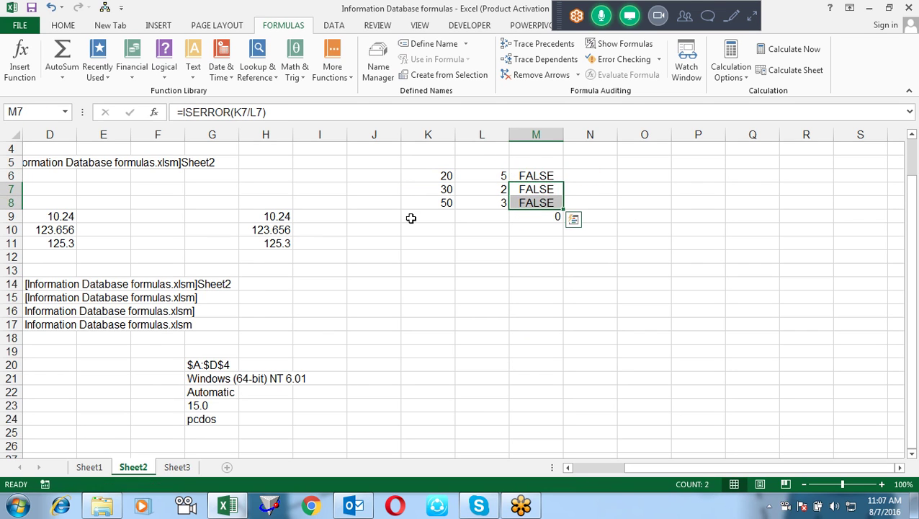
key("Up")
key("F2")
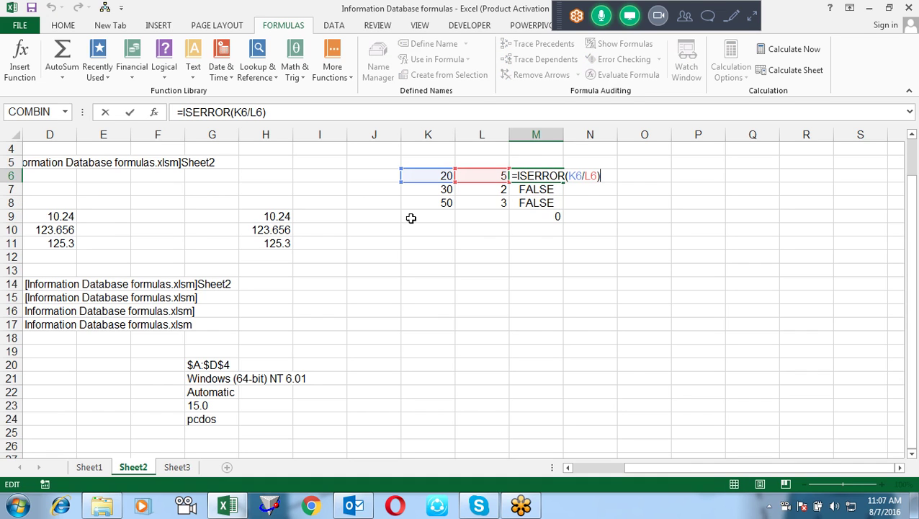
key("Home")
Wrap the M6 formula as =IF(ISERROR(K6/L6),0,K6/L6).
type("if")
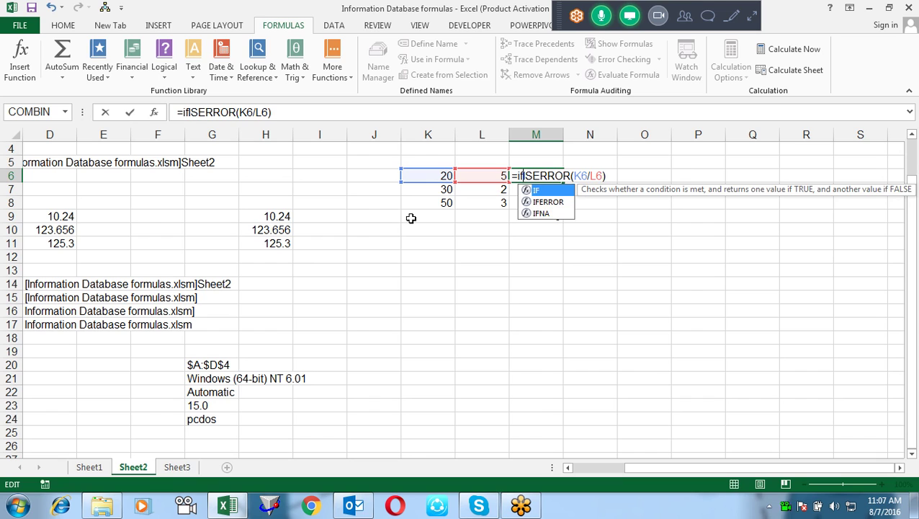
type("(")
key("Right")
key("Right")
key("Right")
key("Right")
key("Right")
key("Right")
key("Right")
key("Right")
key("Right")
key("Right")
type(",")
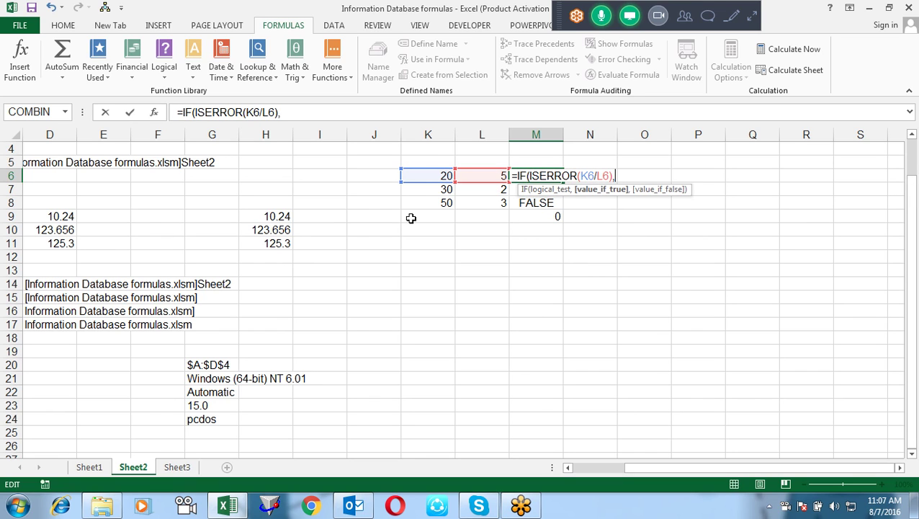
type("0,")
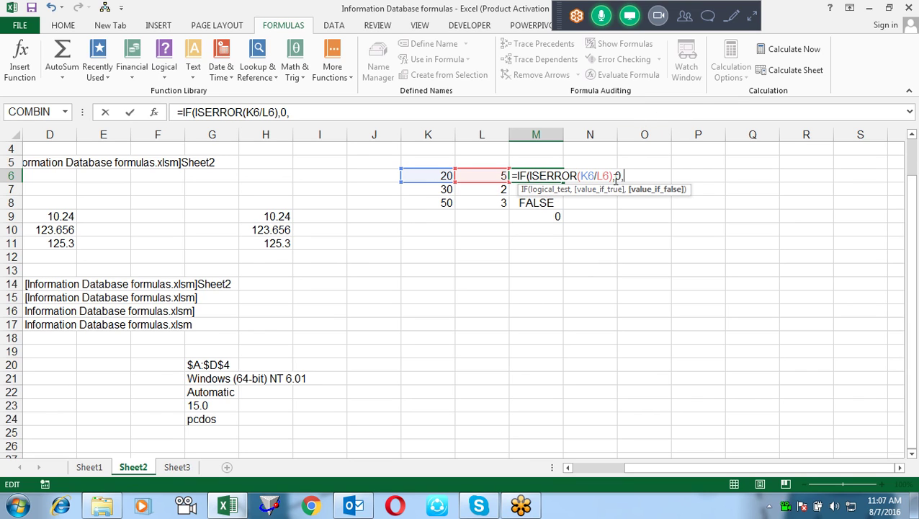
left_click_drag(611, 176, 582, 176)
left_click(640, 176)
key("ctrl+v")
type(")")
key("Return")
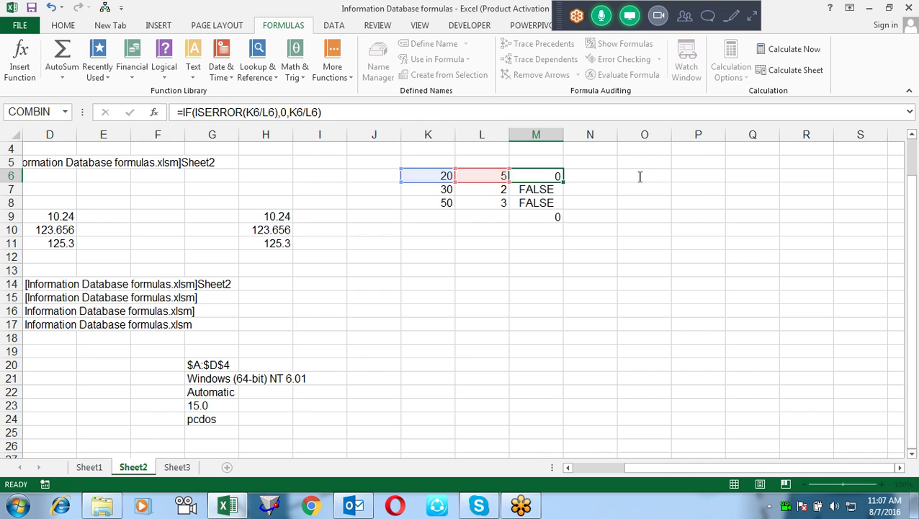
Copy the M6 IF formula into M7:M8.
key("Up")
key("ctrl+c")
key("Down")
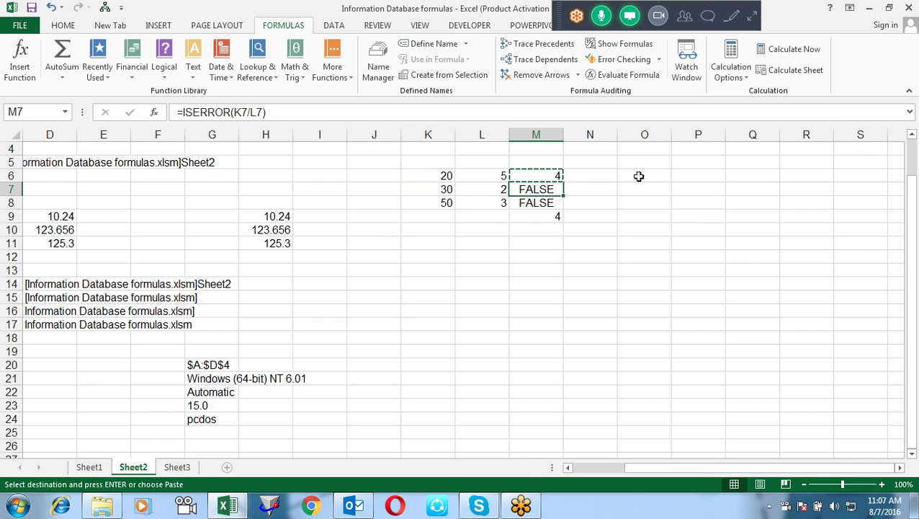
key("shift+Down")
key("ctrl+v")
Set L6 to 0 and check that M6 now shows 0.
key("Up")
key("Left")
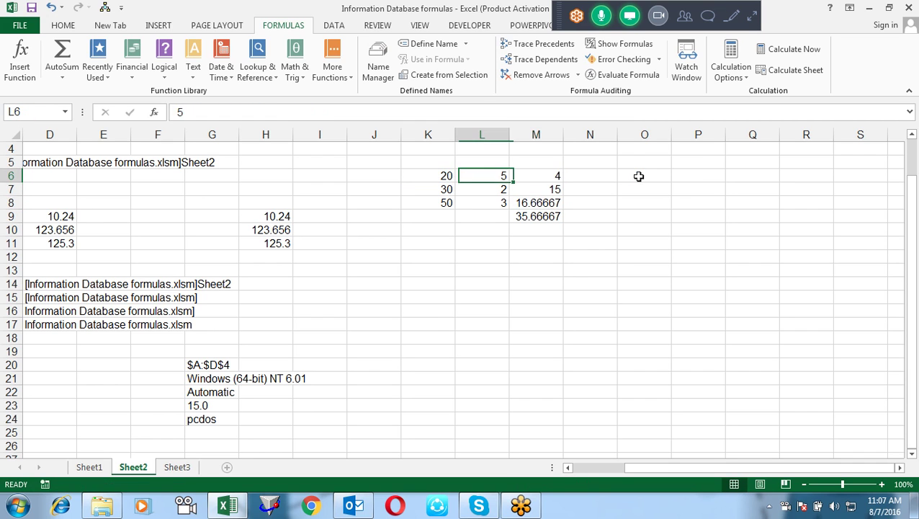
type("0")
key("Return")
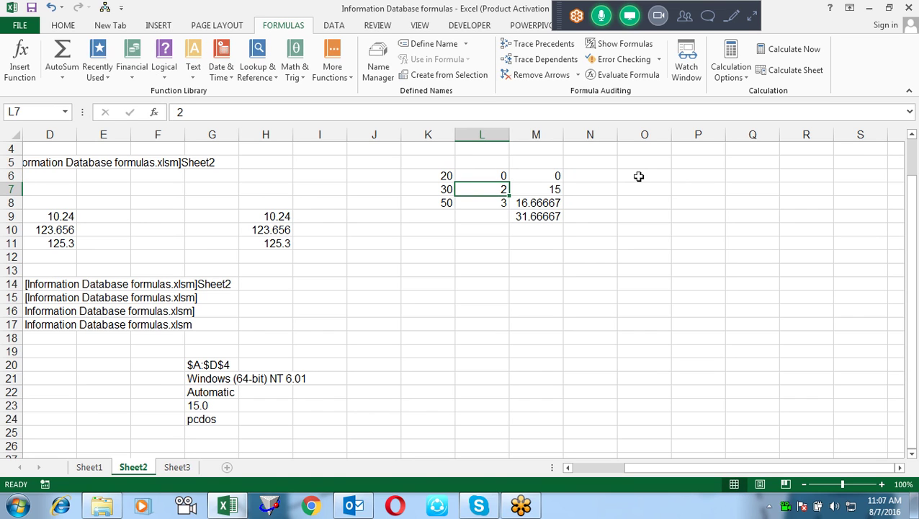
key("Up")
key("Right")
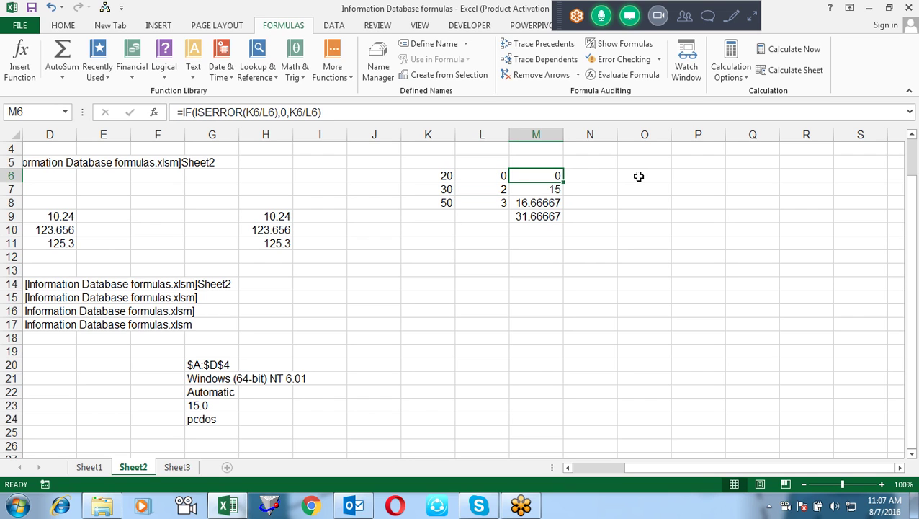
key("F2")
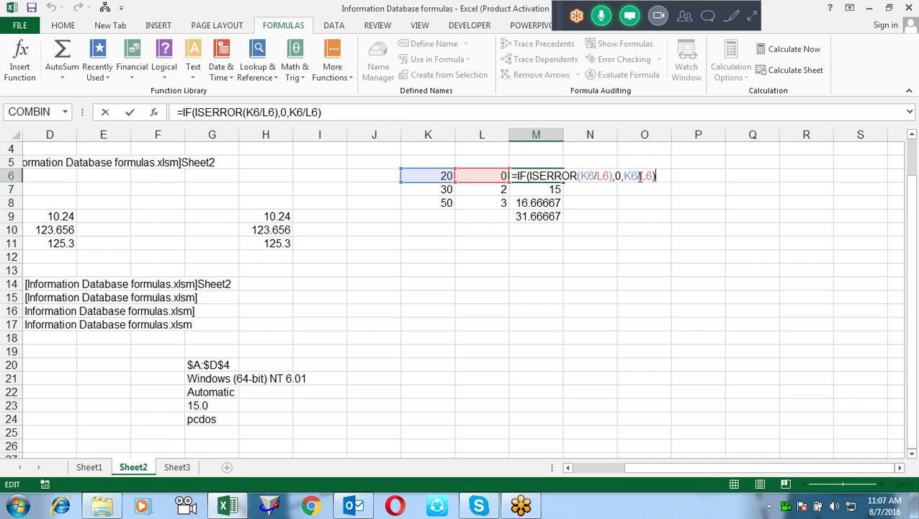
key("Escape")
key("Down")
key("Down")
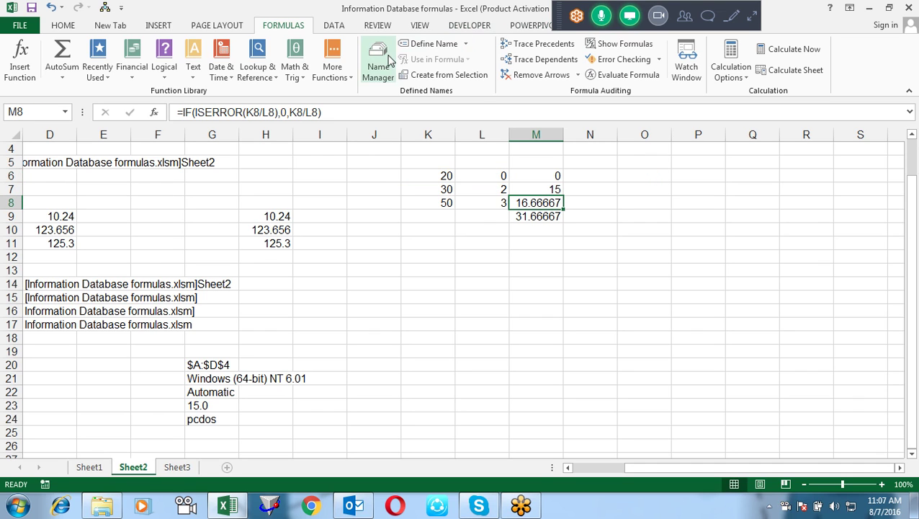
left_click(332, 77)
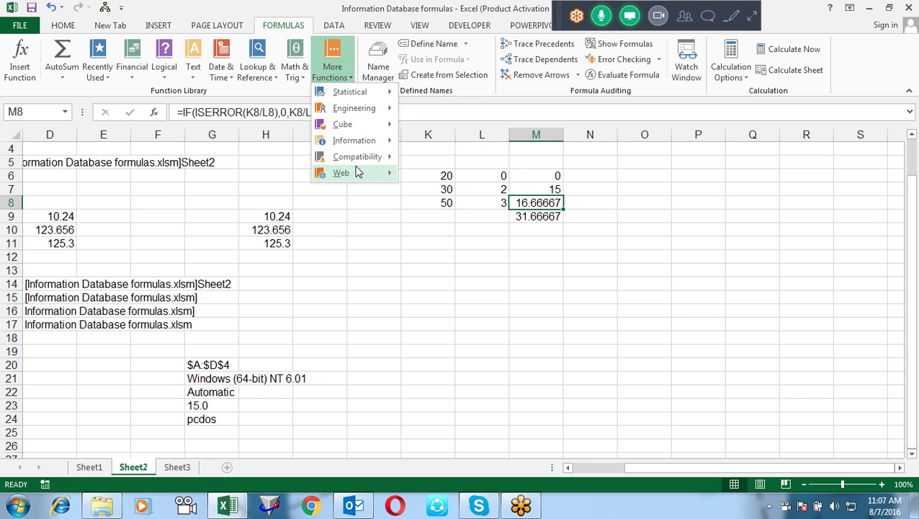
mouse_move(354, 140)
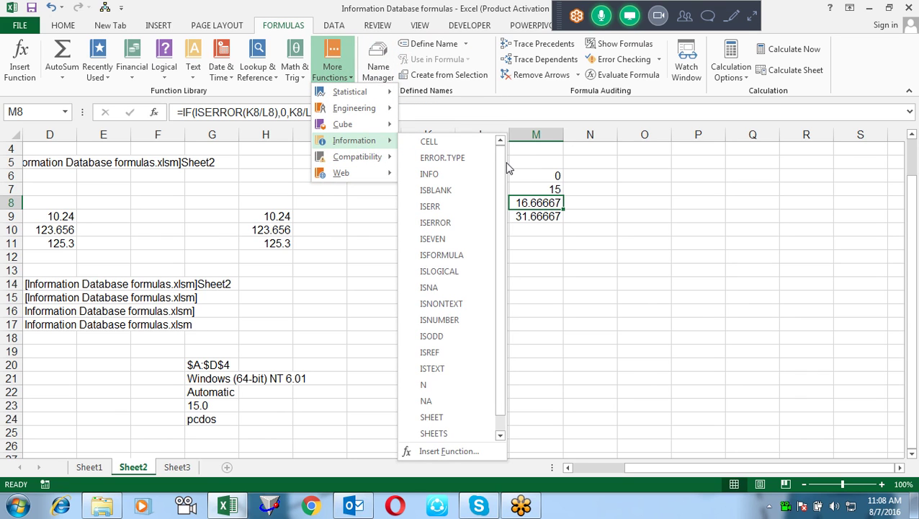
left_click_drag(502, 173, 506, 206)
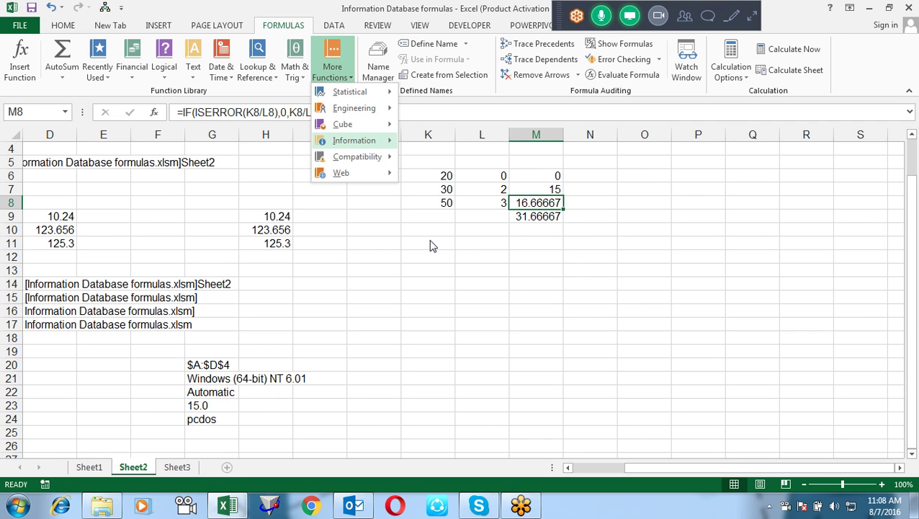
left_click(429, 239)
Enter test values 1, sdf, TRUE and =1/0 in K11:K14.
left_click(429, 240)
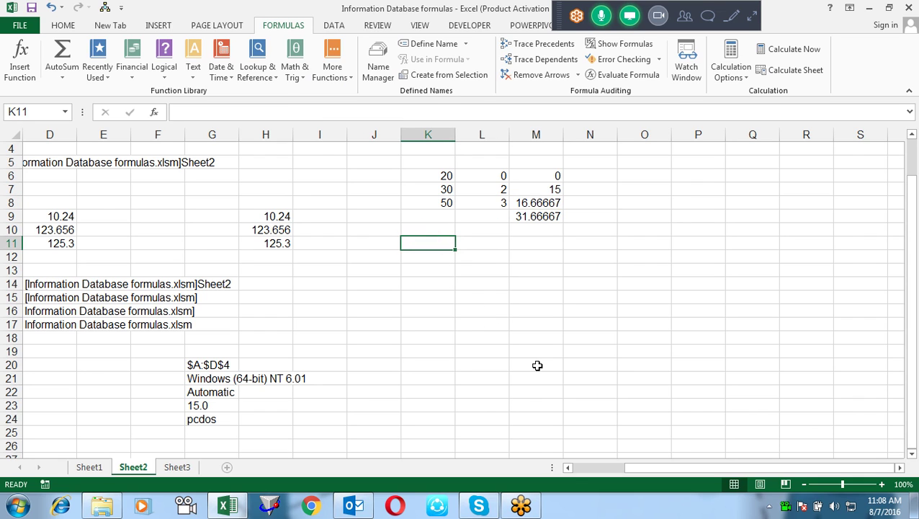
type("1")
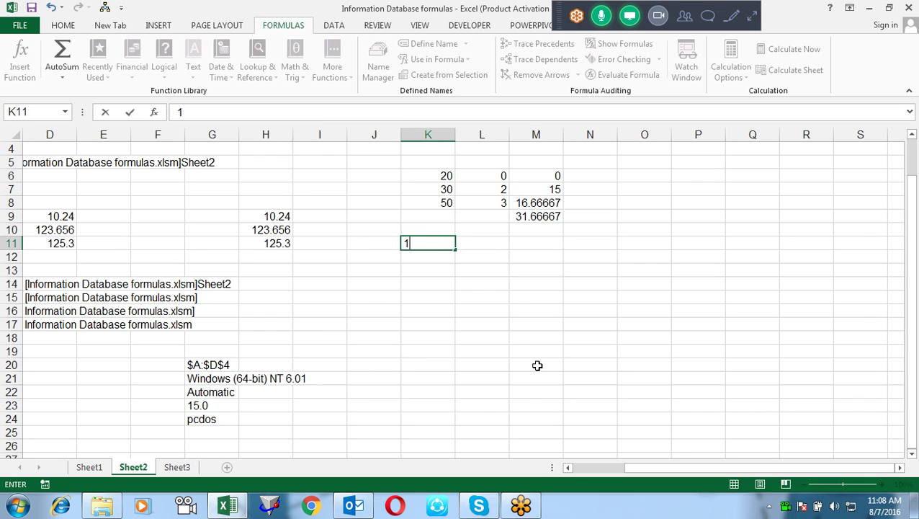
key("Return")
type("sdf")
key("Return")
type("tre")
key("BackSpace")
key("BackSpace")
type("rue")
key("Return")
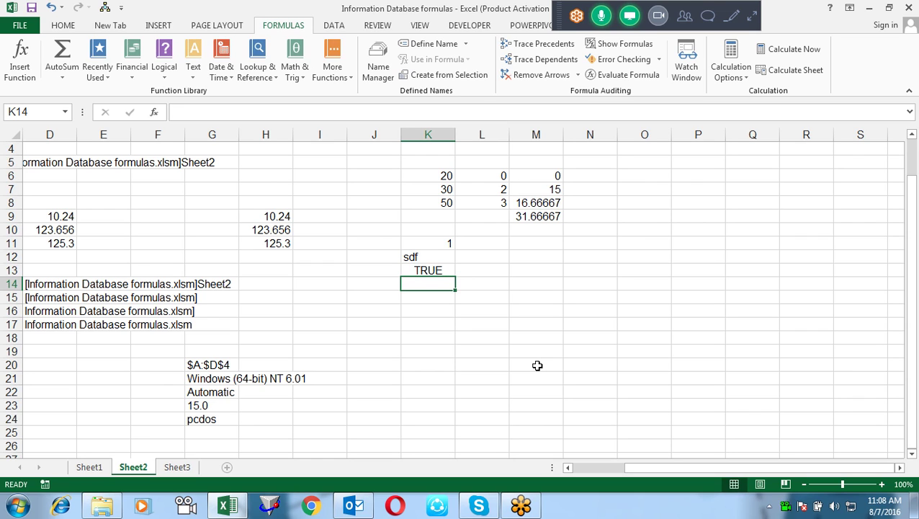
type("=1/0")
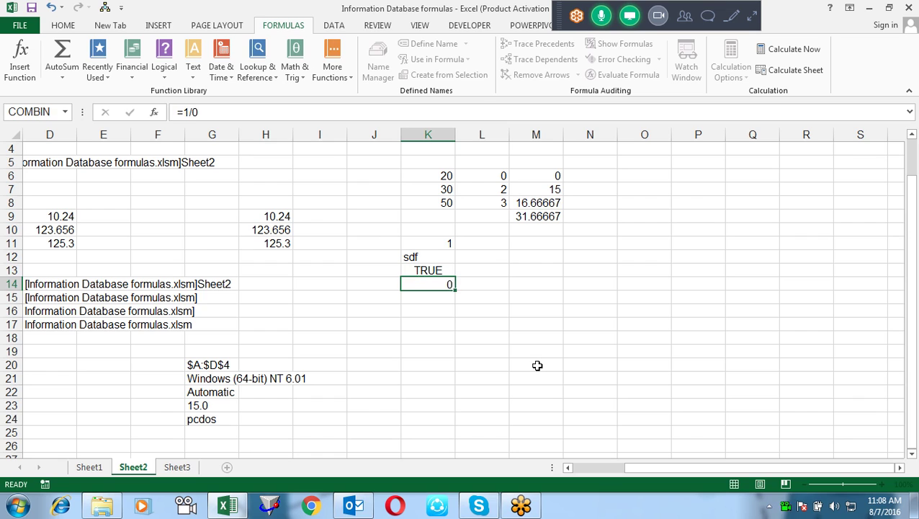
key("Return")
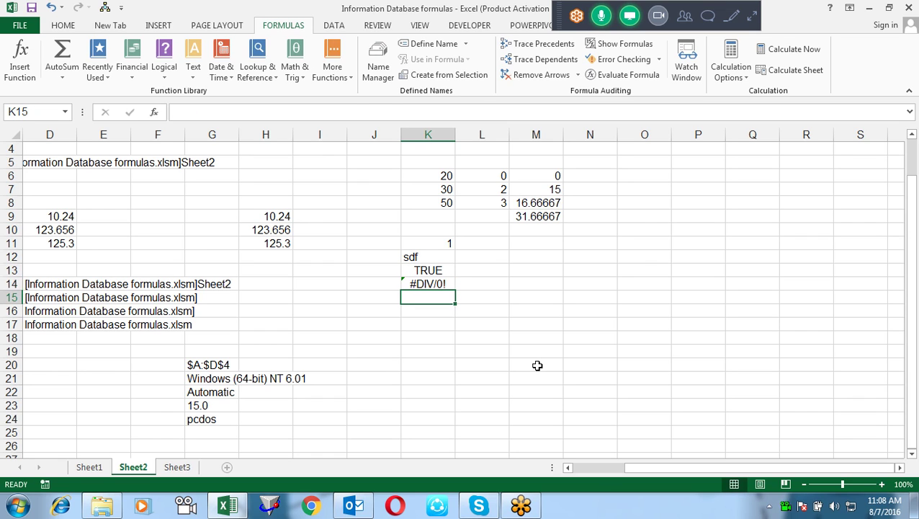
Fill K15:K16 with the array constant ={1;2}.
key("shift+Down")
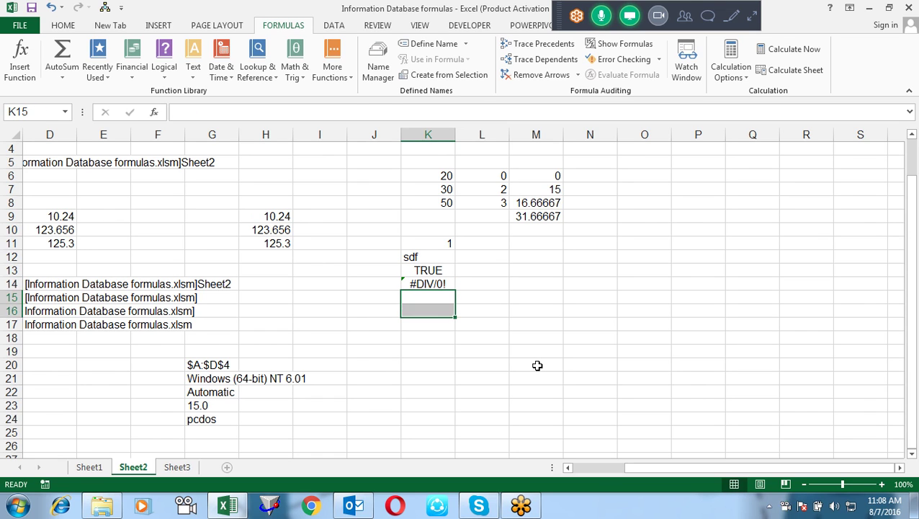
type("{")
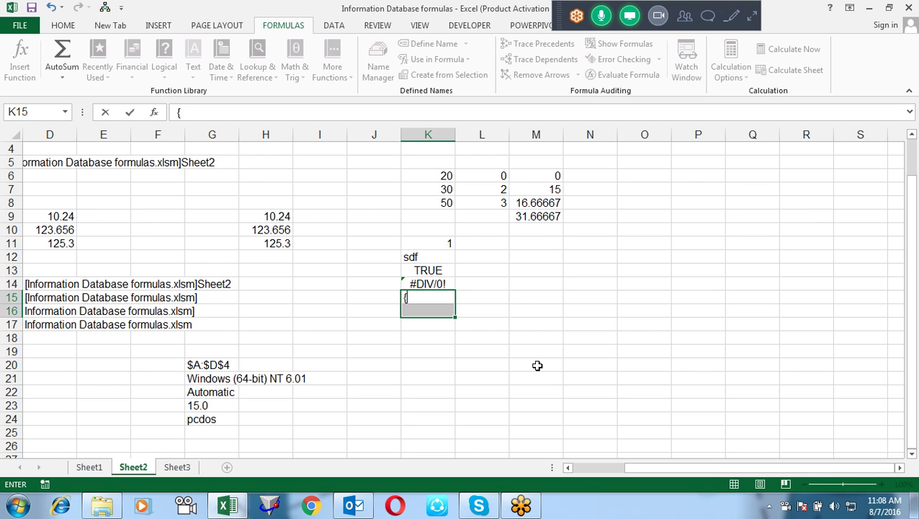
type("1,2")
key("BackSpace")
key("BackSpace")
key("BackSpace")
key("BackSpace")
type("=")
type("{!")
key("BackSpace")
type("1")
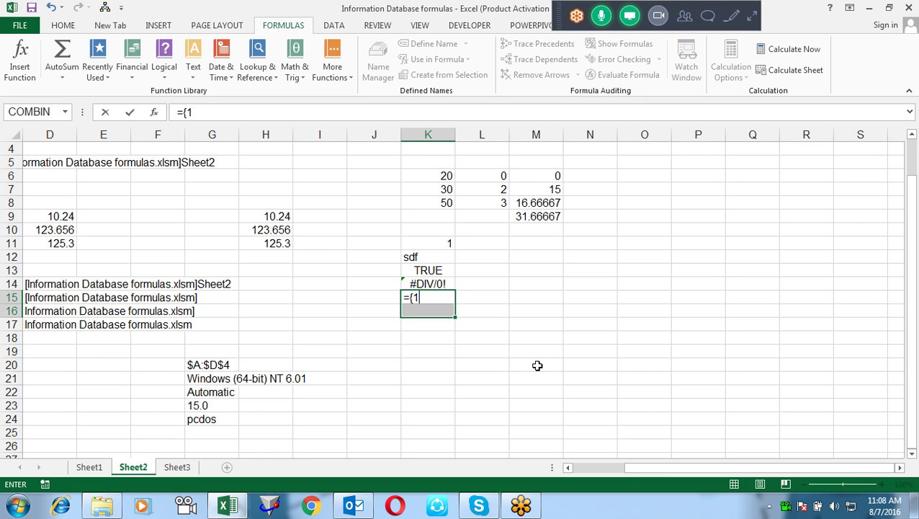
type(";2")
type("}")
key("ctrl+Return")
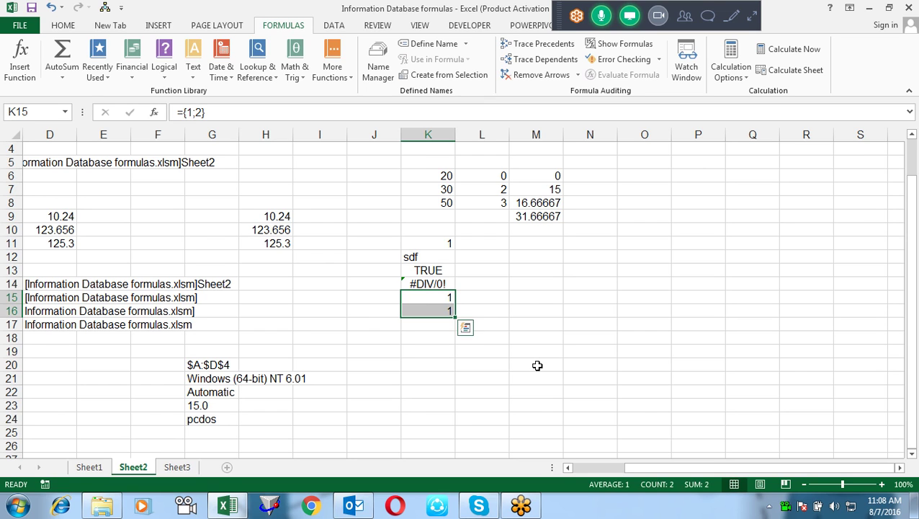
Move to L11 and begin typing a TYPE formula.
key("Right")
key("Up")
key("Up")
key("Up")
key("Up")
type("typ")
key("BackSpace")
key("BackSpace")
key("BackSpace")
Enter =TYPE(K11) in L11.
type("=")
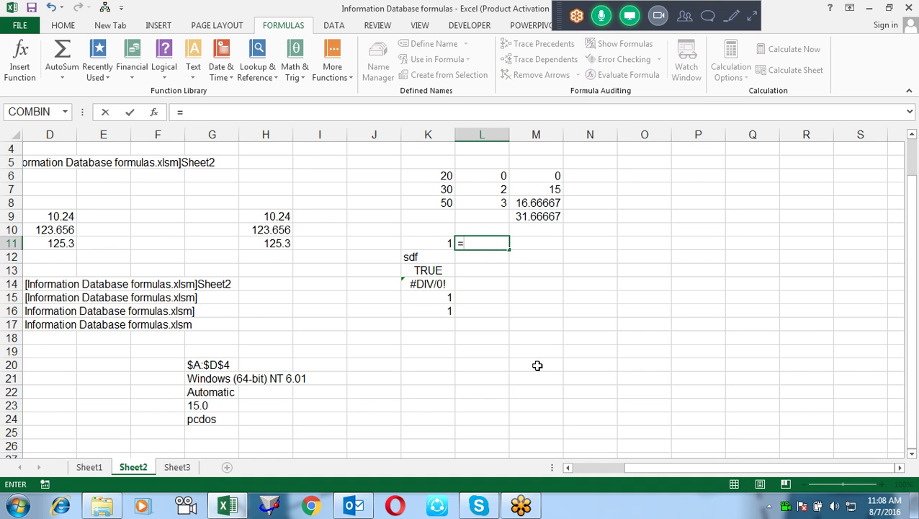
type("typ")
key("Tab")
key("Left")
type(")")
key("Return")
Copy the L11 TYPE formula down to L12:L16.
key("Up")
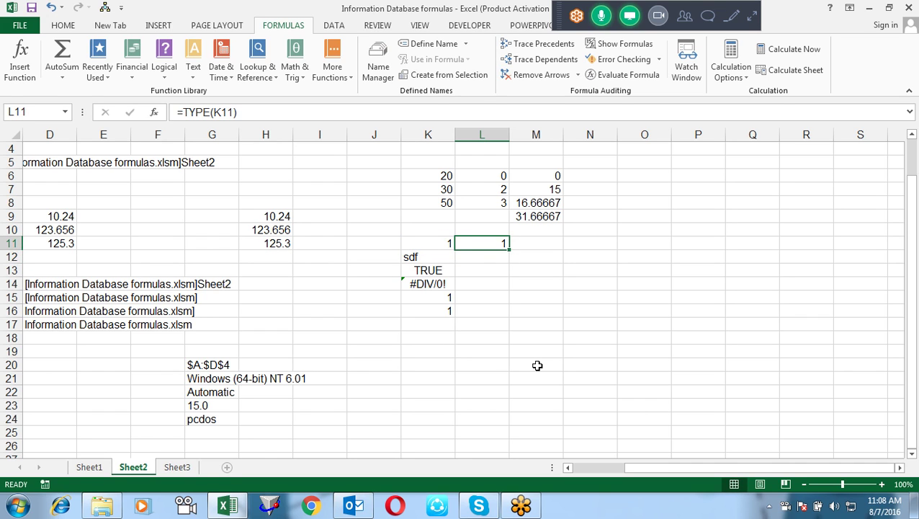
key("ctrl+c")
key("Down")
key("shift+Down")
key("shift+Down")
key("shift+Down")
key("shift+Down")
key("ctrl+v")
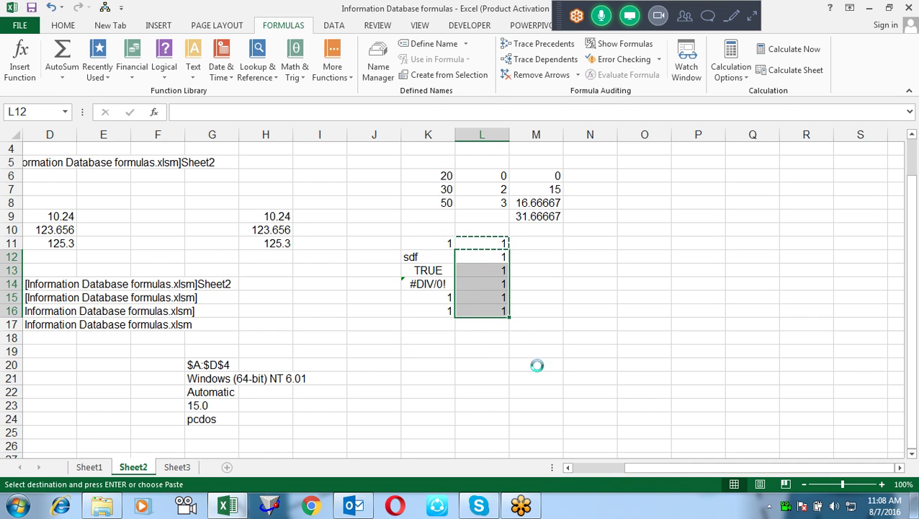
key("Up")
Review the TYPE results in L12:L16, inspecting the L15 and L12 formulas.
key("Down")
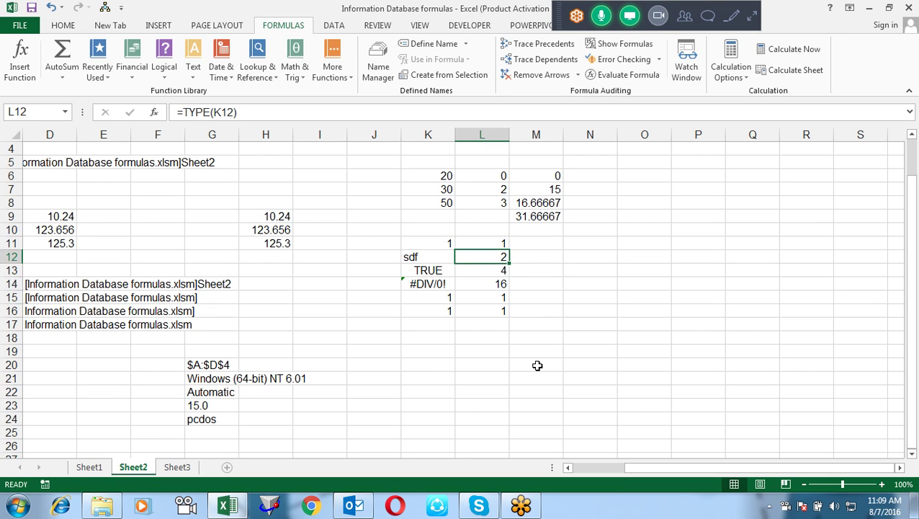
key("Down")
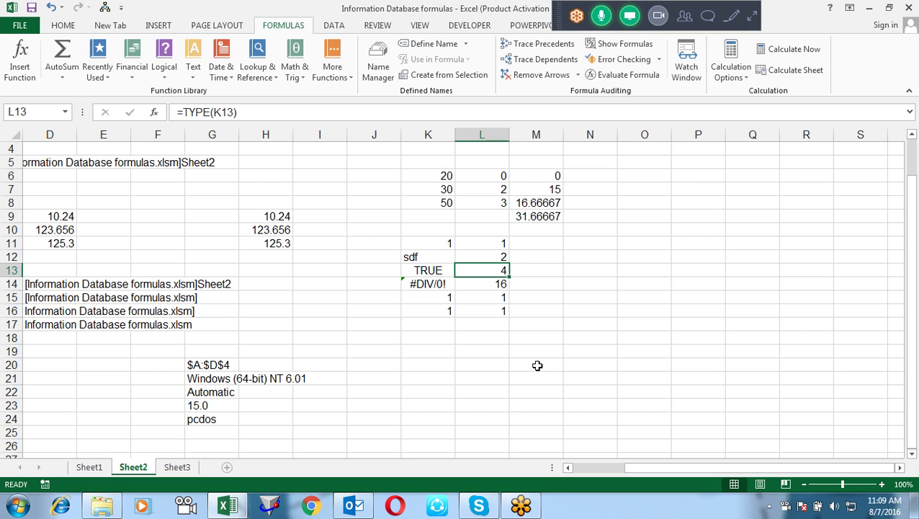
key("Down")
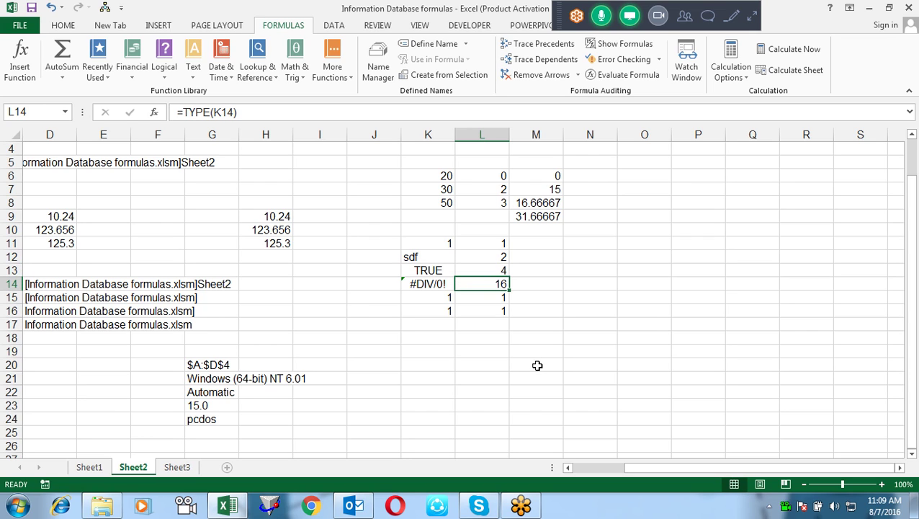
key("Down")
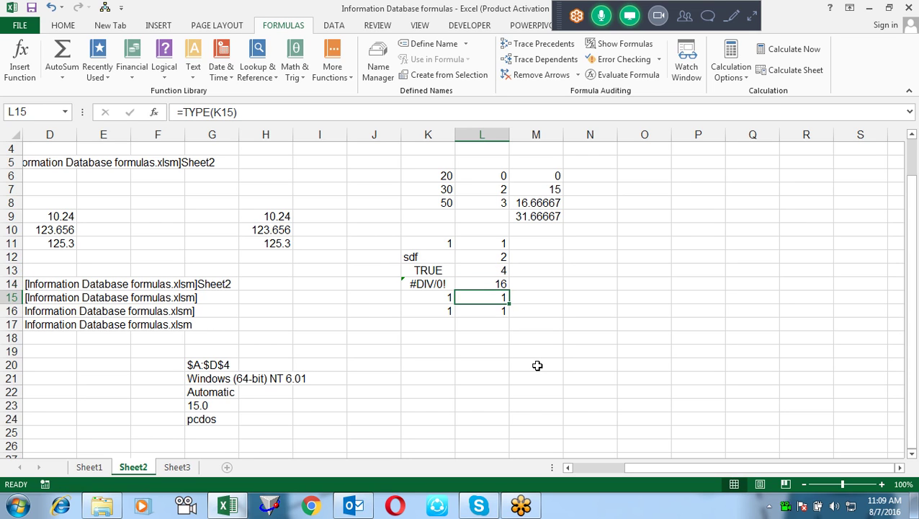
key("Down")
key("Down")
key("Up")
key("Up")
key("F2")
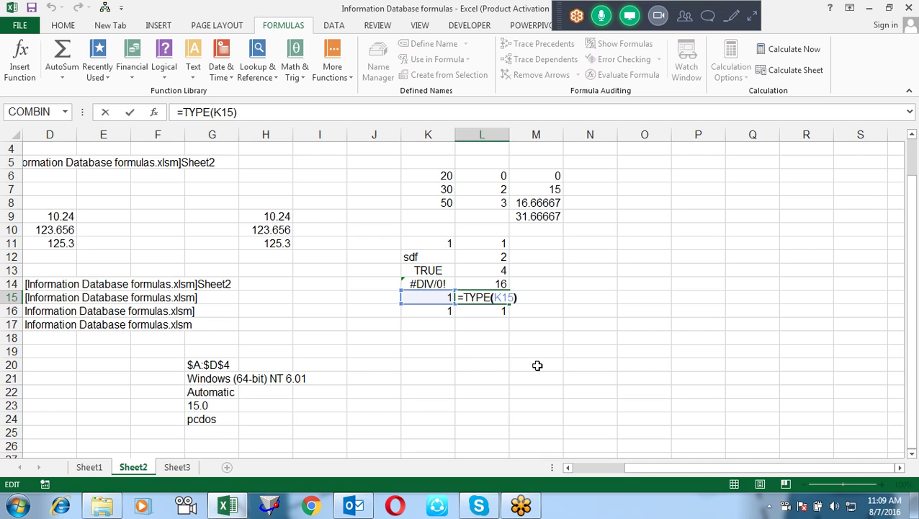
key("Escape")
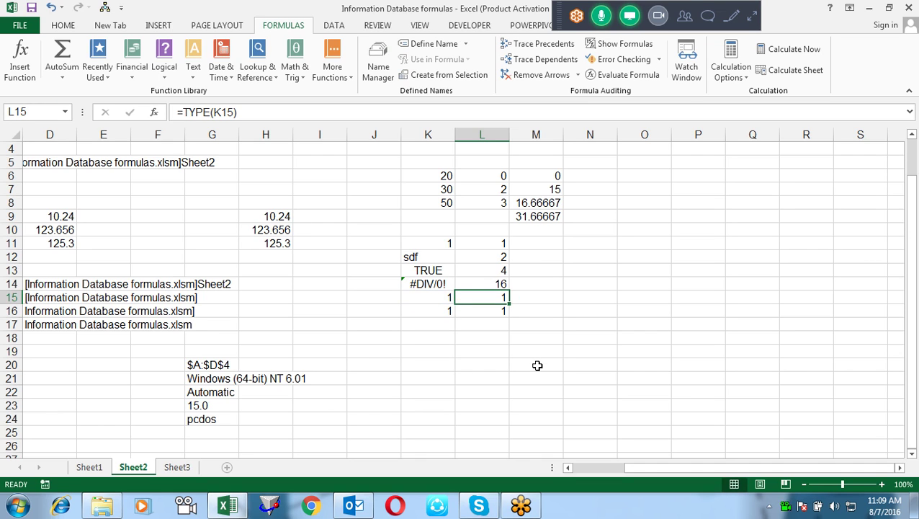
key("Up")
key("Up")
key("Up")
key("F2")
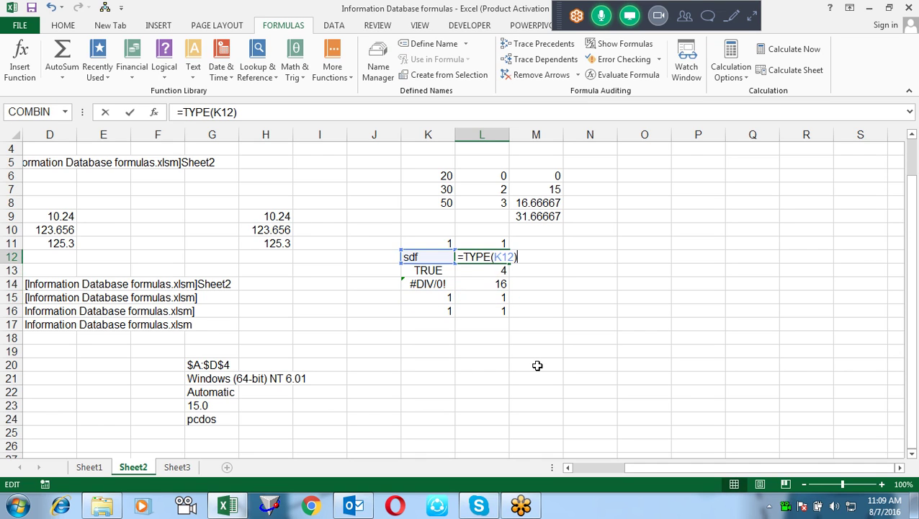
left_click(494, 256)
left_click(474, 271)
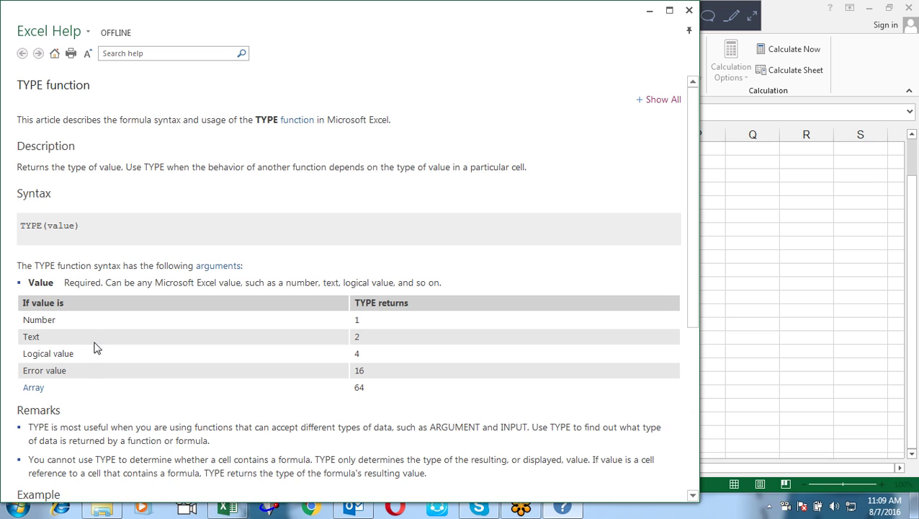
double_click(360, 388)
left_click_drag(688, 269, 687, 431)
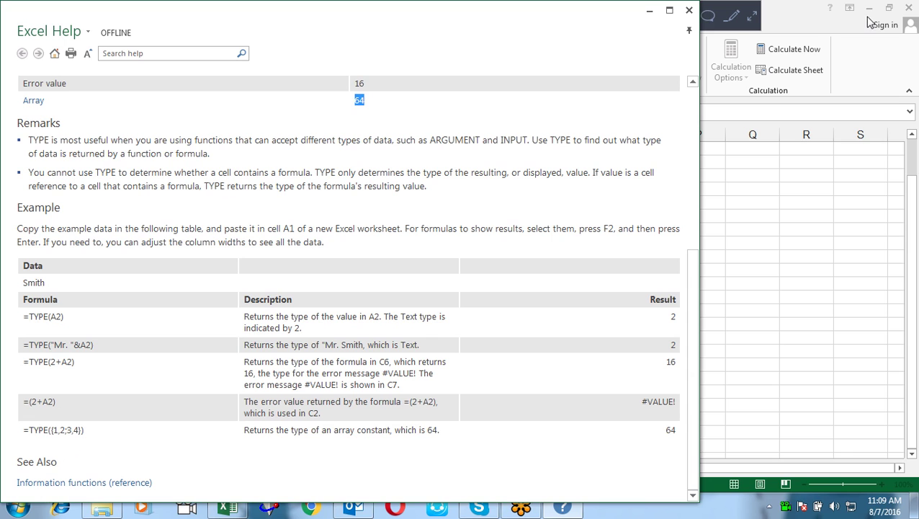
left_click(688, 11)
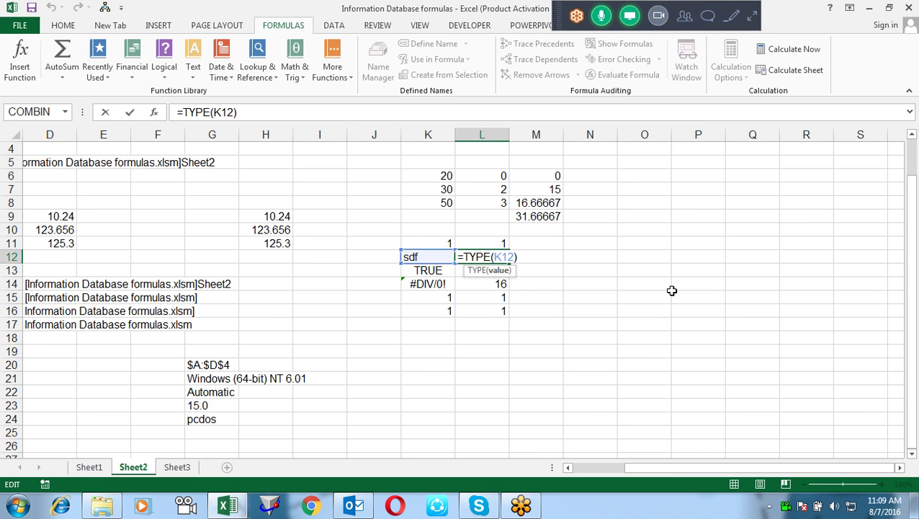
Change the L15 TYPE formula to reference K15:K16 and inspect it.
key("ctrl+Return")
key("Down")
key("Down")
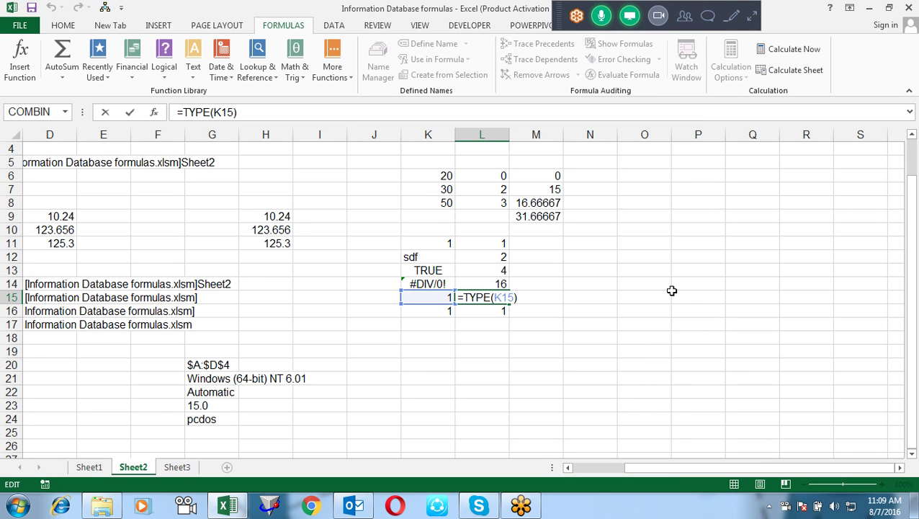
type(":")
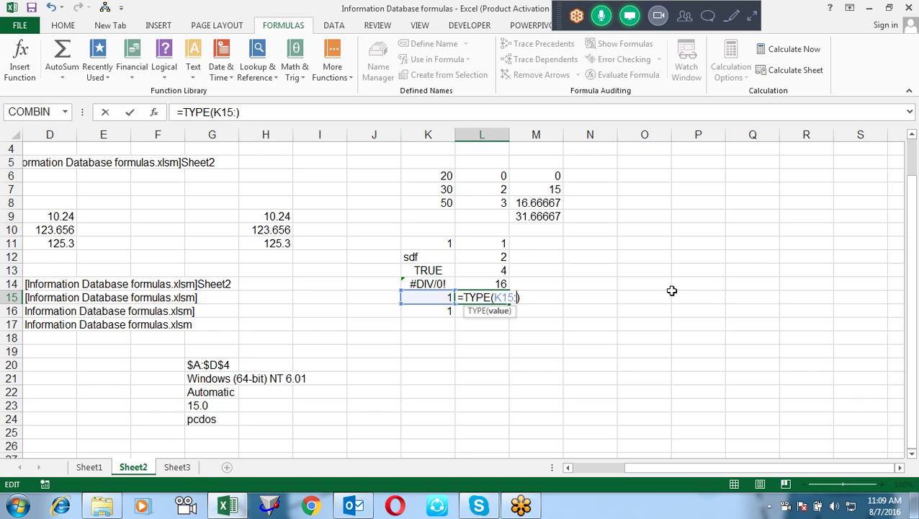
type("k16")
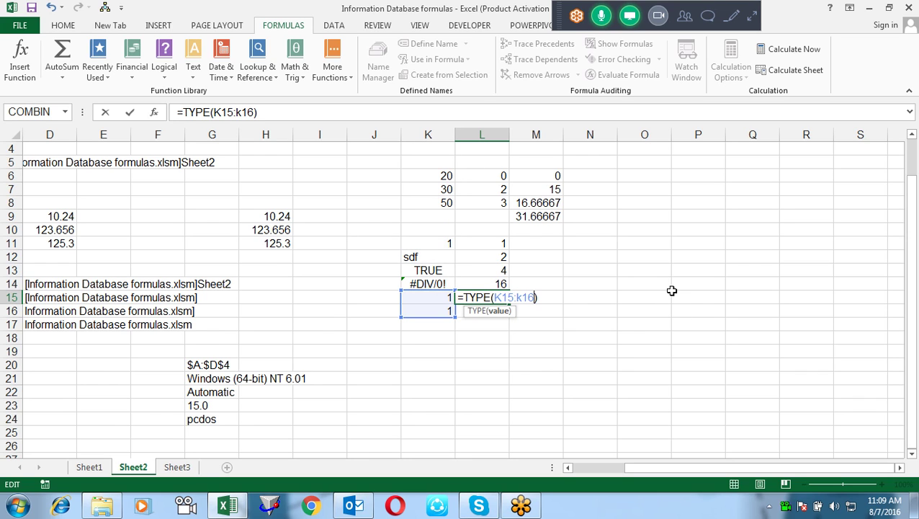
key("Return")
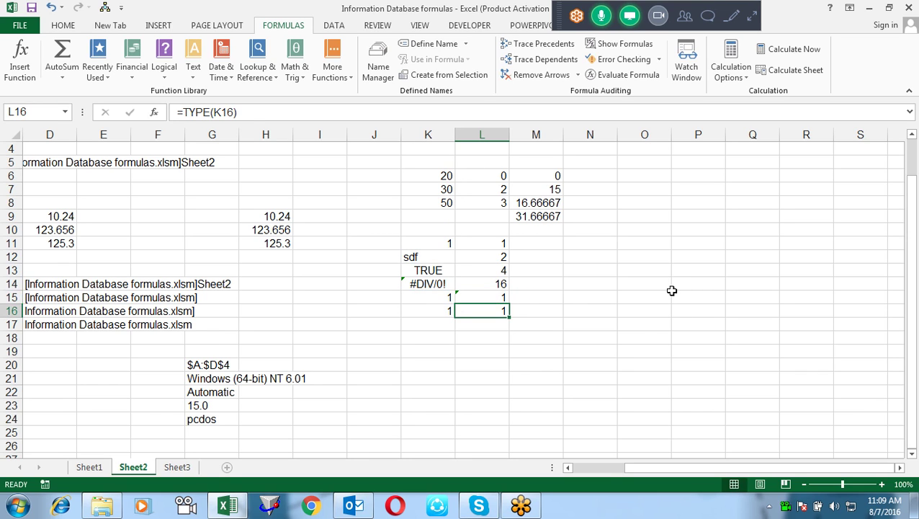
key("Up")
key("F2")
key("Left")
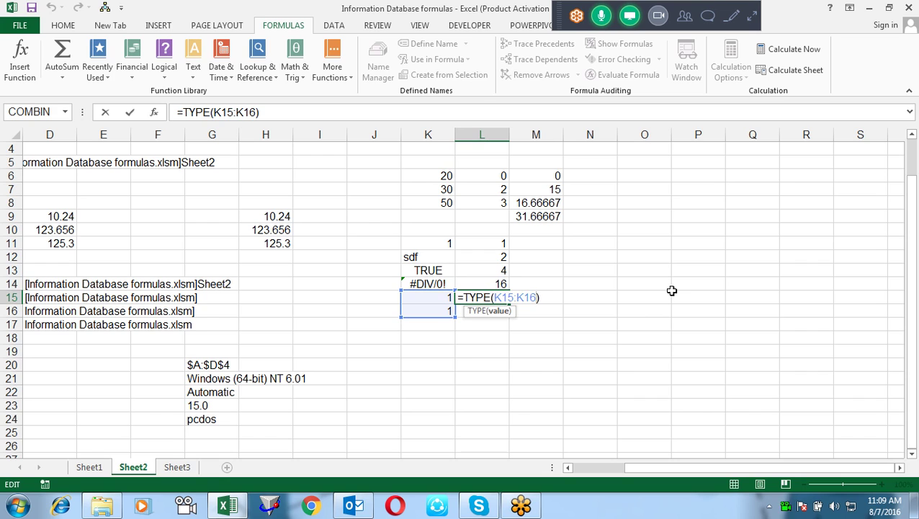
key("Escape")
Clear the array values from K15:K16.
key("Left")
key("Down")
key("Up")
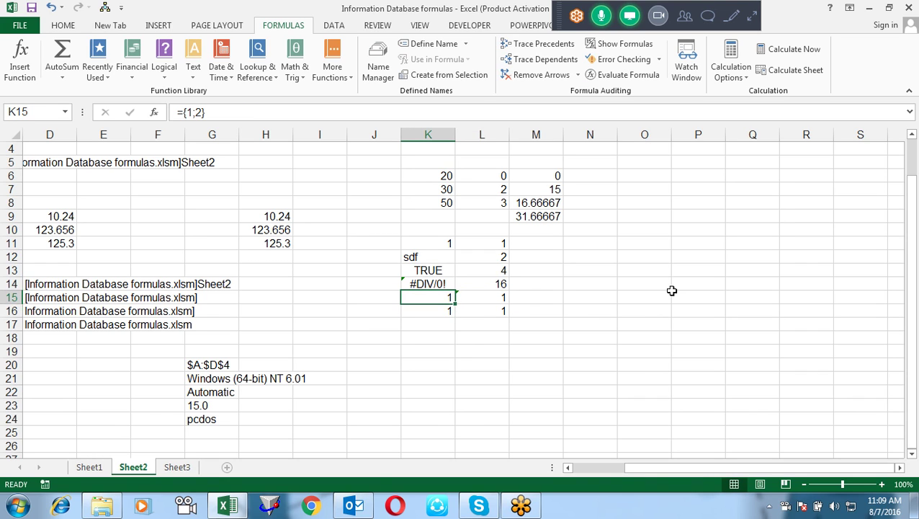
key("shift+Down")
key("Delete")
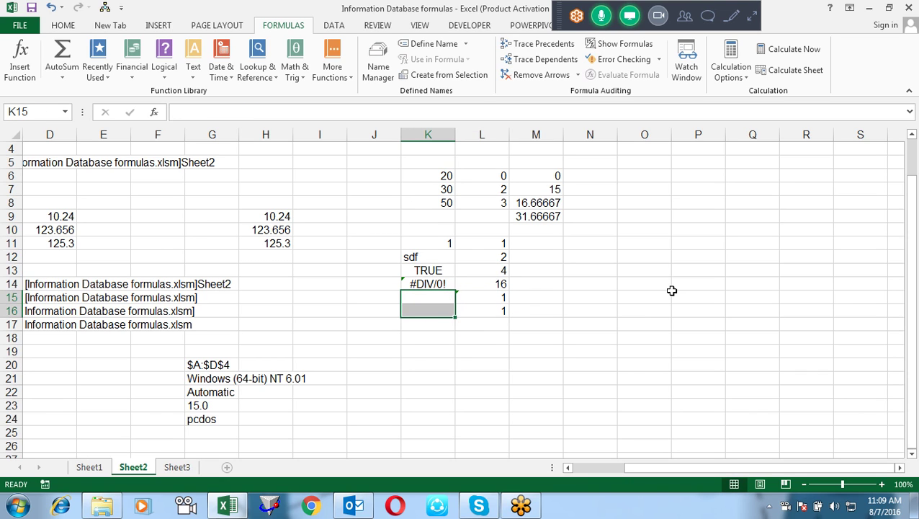
key("Up")
key("Down")
Evaluate K15:K16 inside the L15 formula with F9 and replace it with {15;16}.
key("Right")
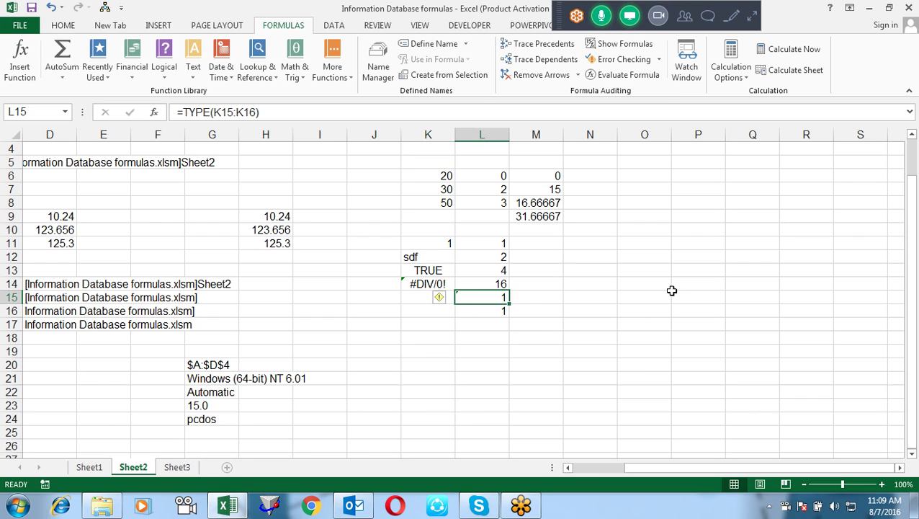
key("F2")
key("Left")
key("Left")
key("Left")
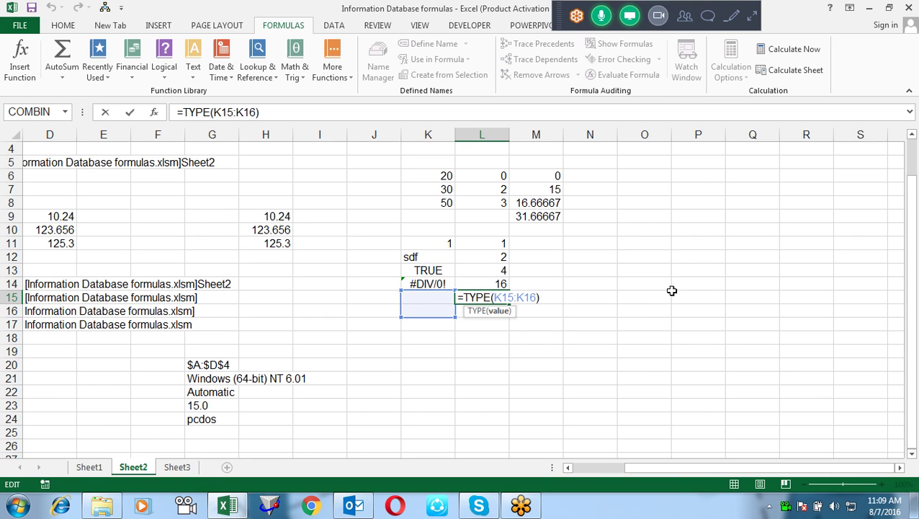
type("{")
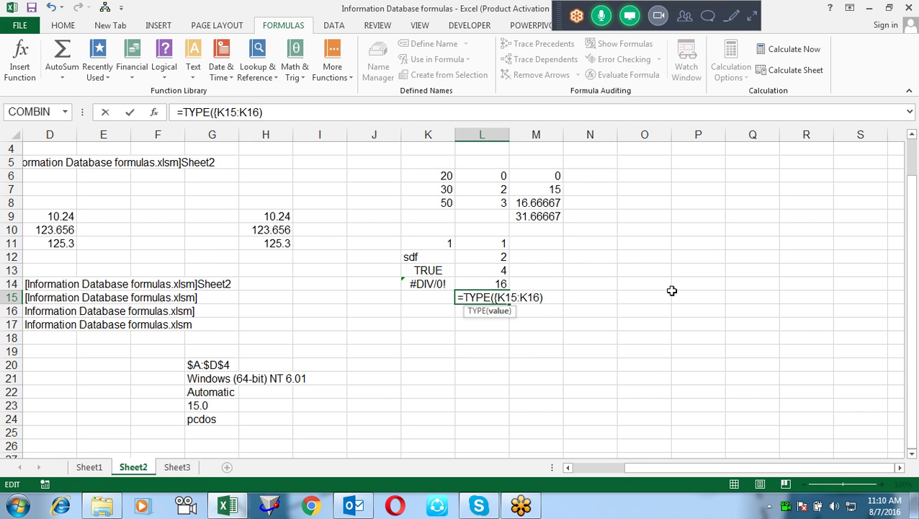
key("BackSpace")
key("shift+Right")
key("shift+Right")
key("shift+Right")
key("shift+Right")
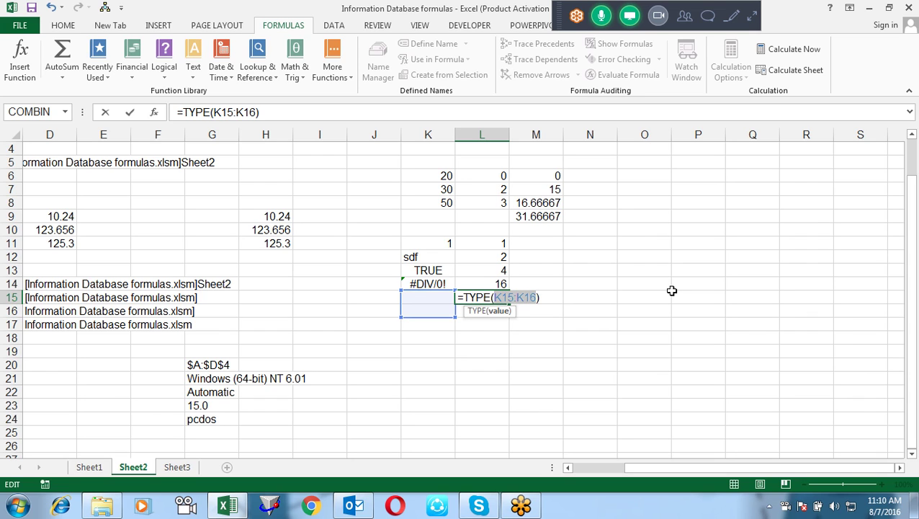
key("F9")
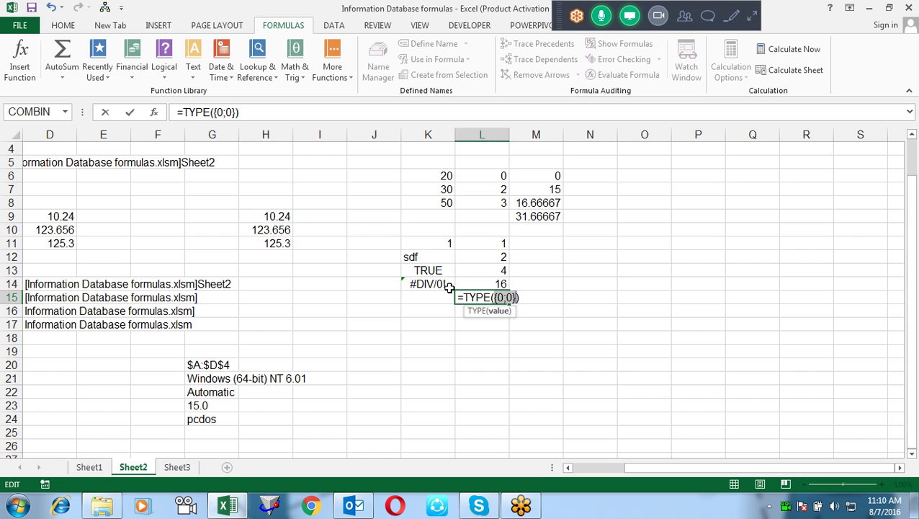
left_click(502, 297)
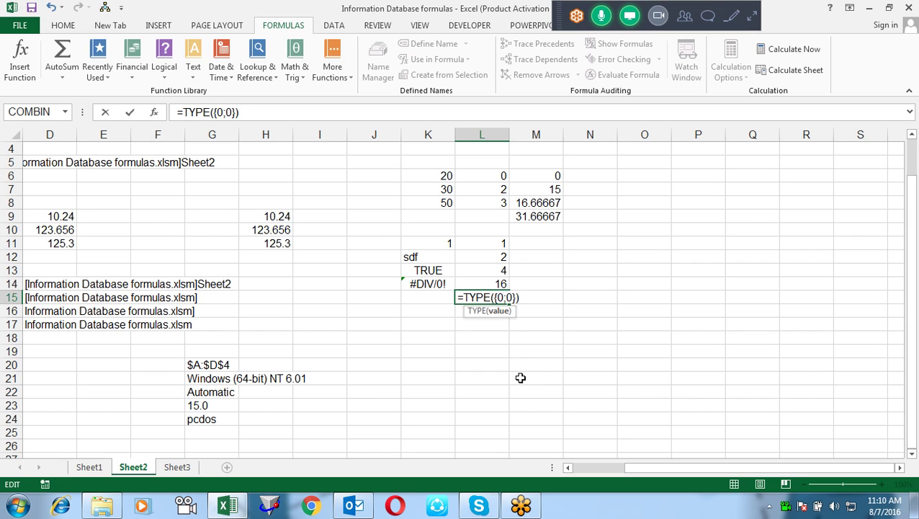
key("BackSpace")
type("15")
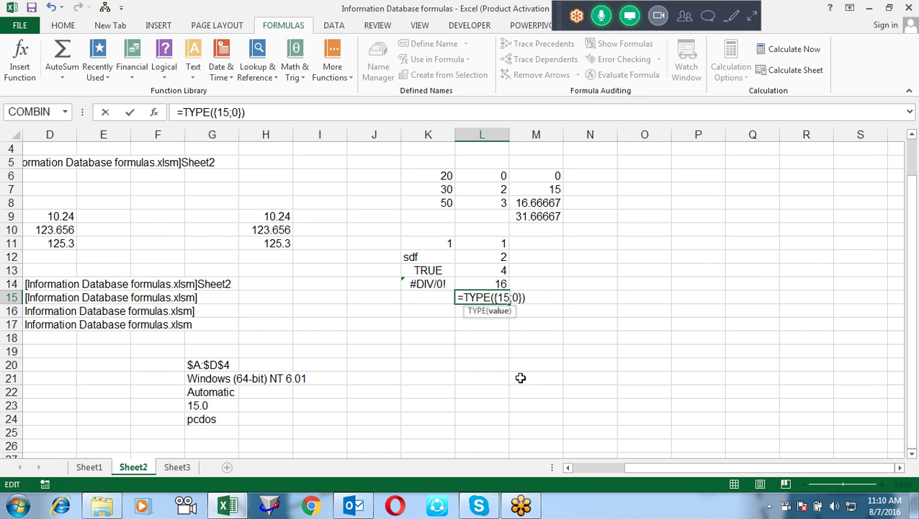
key("Right")
key("Delete")
type("16")
key("Return")
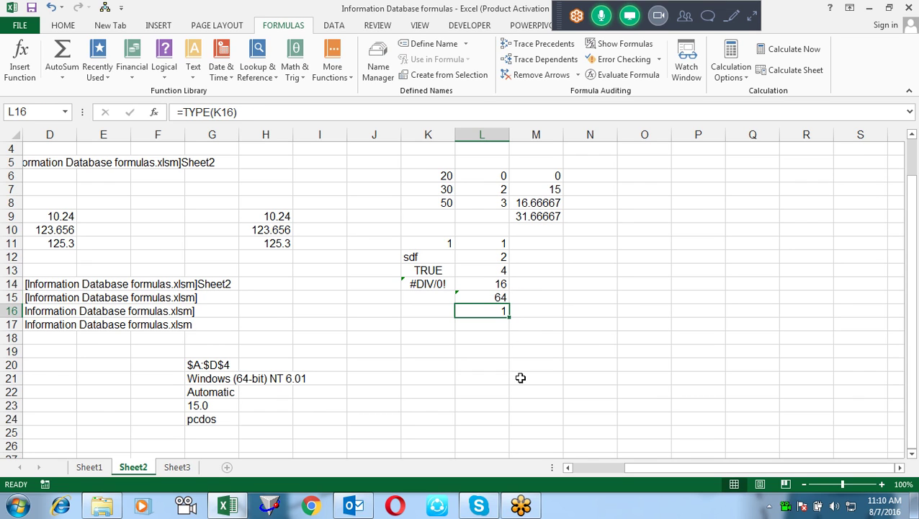
Re-enter the values 1 and 2 in K15:K16.
key("Up")
key("Left")
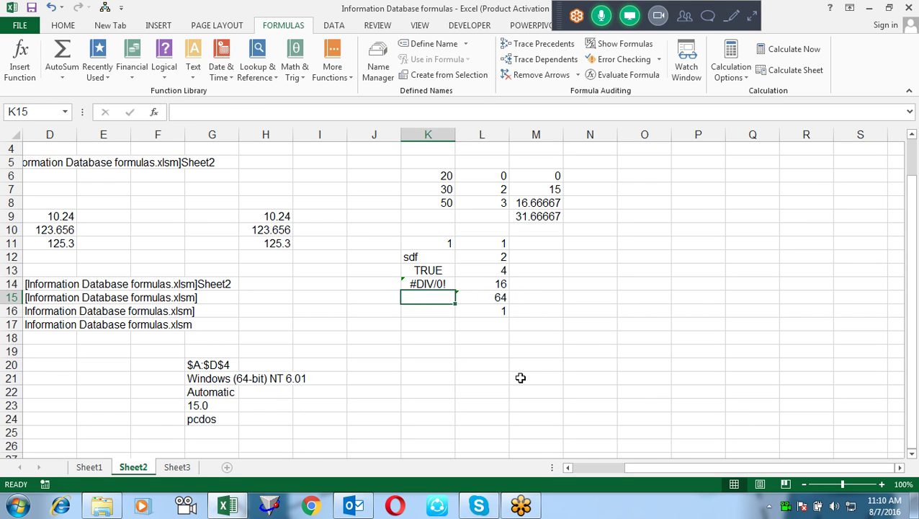
type("1")
key("Return")
type("1")
key("Return")
key("Up")
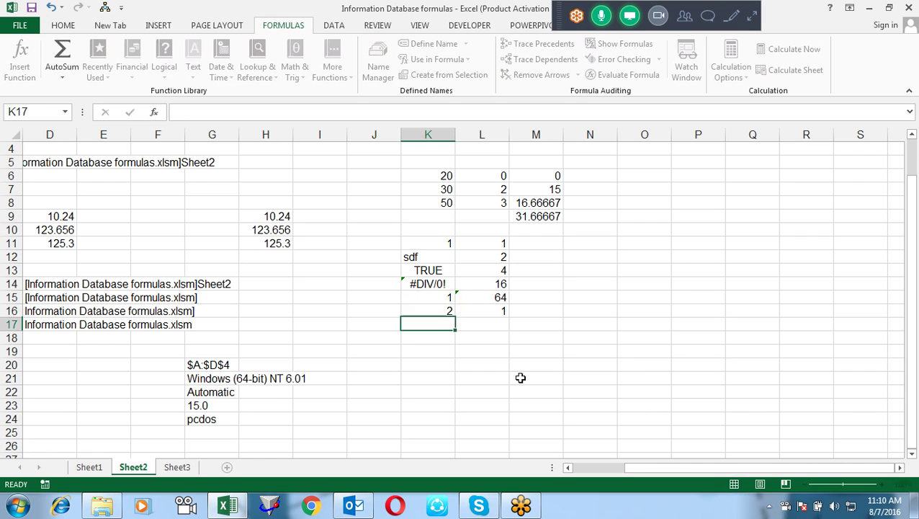
type("2")
key("Right")
key("Right")
Make L15 the array formula {=TYPE(K15:K16)} returning 64 via Ctrl+Shift+Enter.
key("Left")
key("Up")
key("F2")
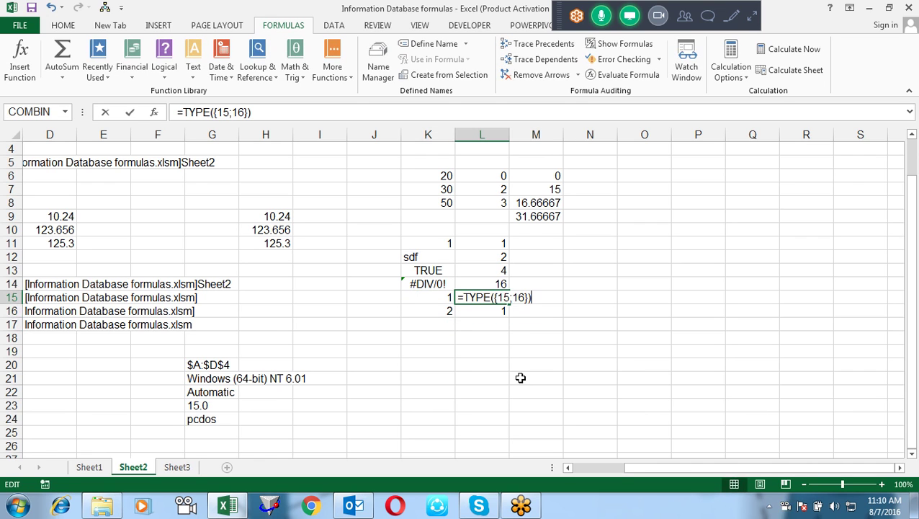
key("shift+Left")
key("shift+Left")
key("shift+Left")
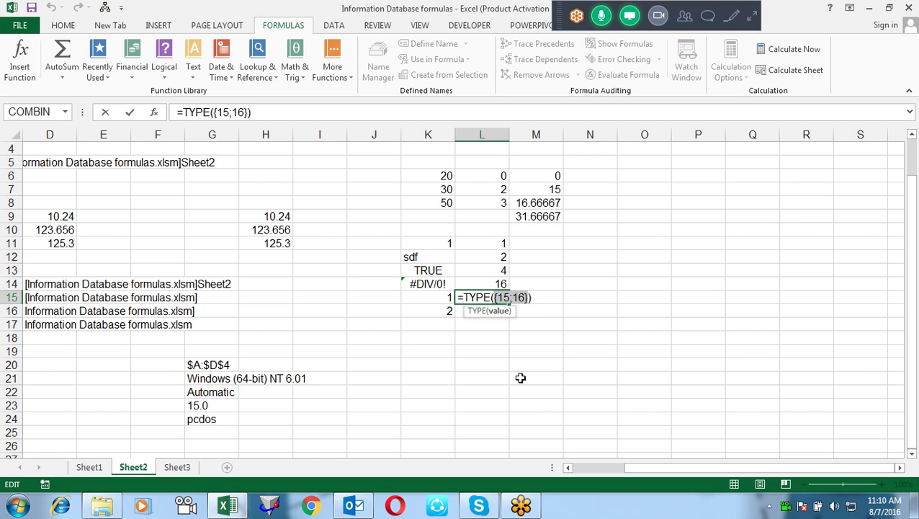
key("BackSpace")
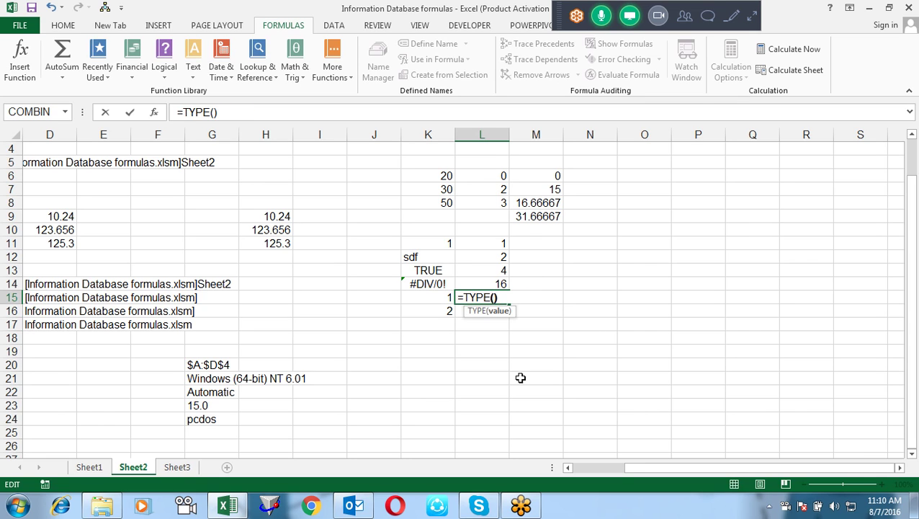
mouse_move(439, 301)
left_mouse_down()
mouse_move(442, 320)
mouse_move(443, 306)
left_mouse_up()
key("Return")
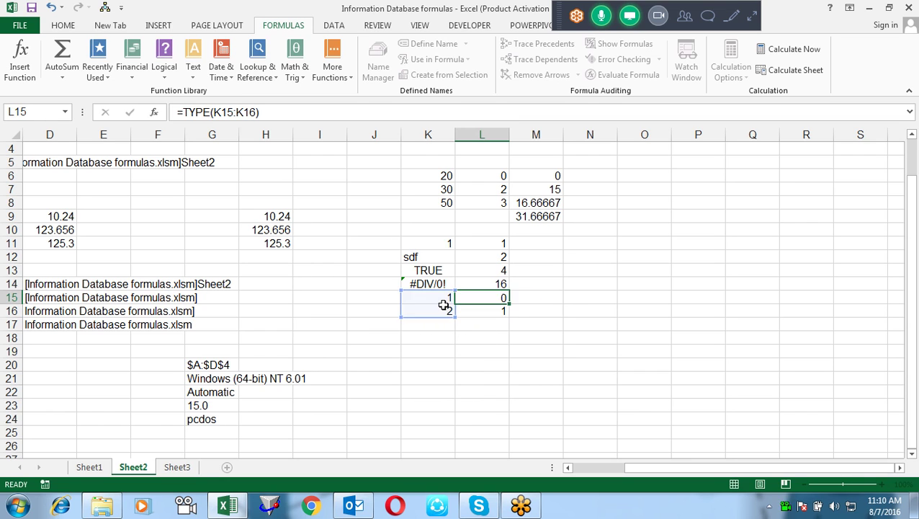
key("Up")
key("F2")
key("ctrl+shift+Return")
key("Down")
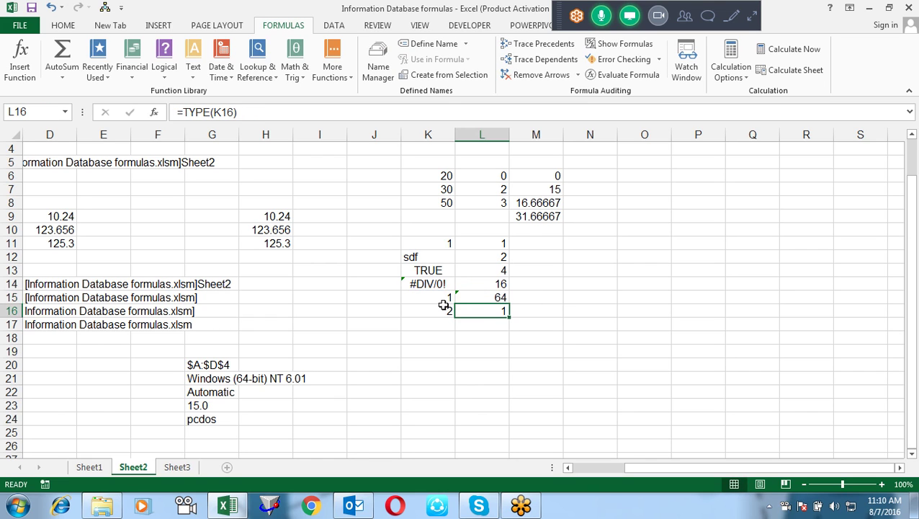
key("Up")
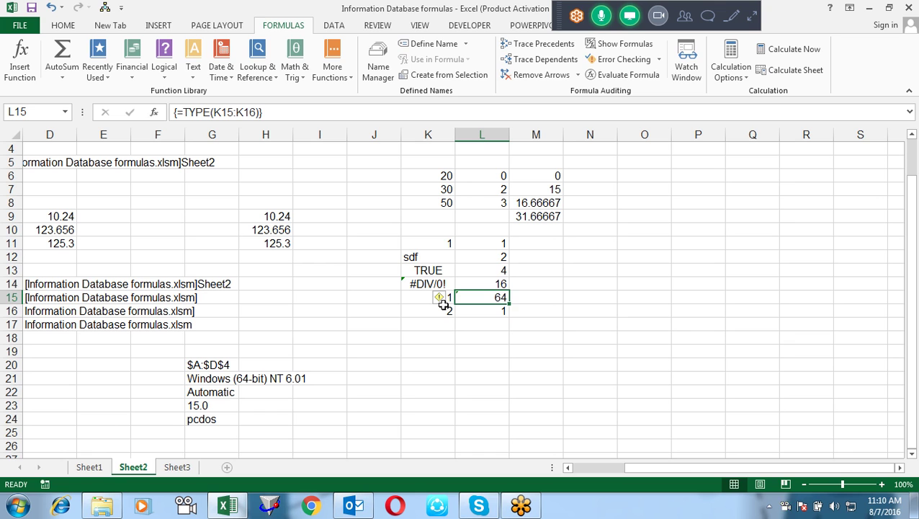
Glance at the Math & Trig function list, then go to the empty Sheet3.
key("alt+Tab")
key("alt+Tab")
key("alt+Tab")
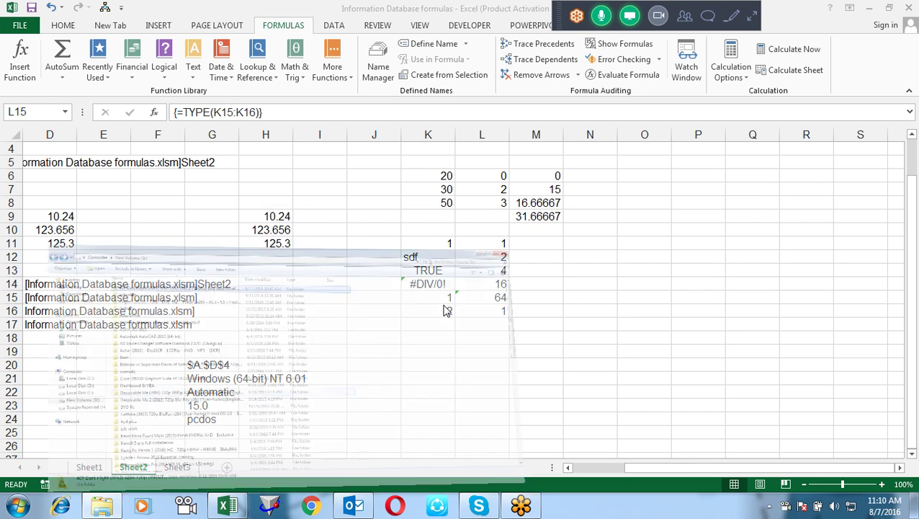
key("alt+Tab")
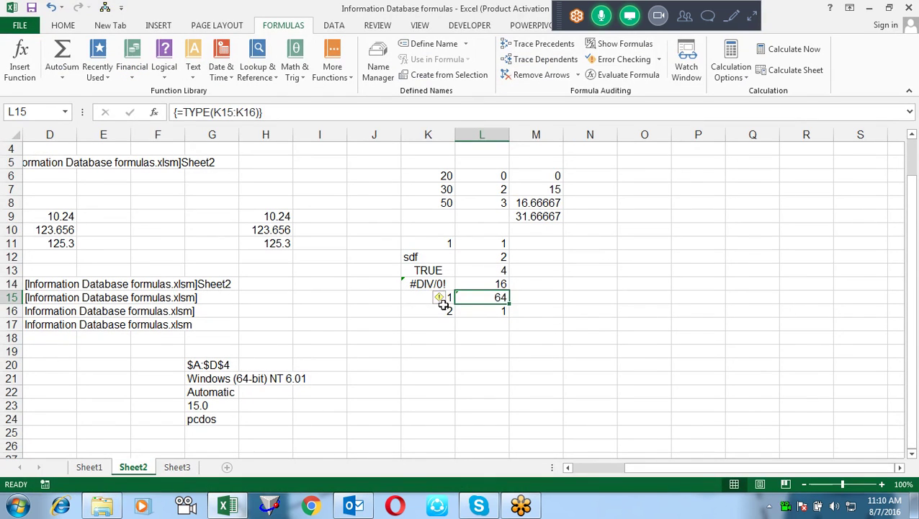
left_click(442, 300)
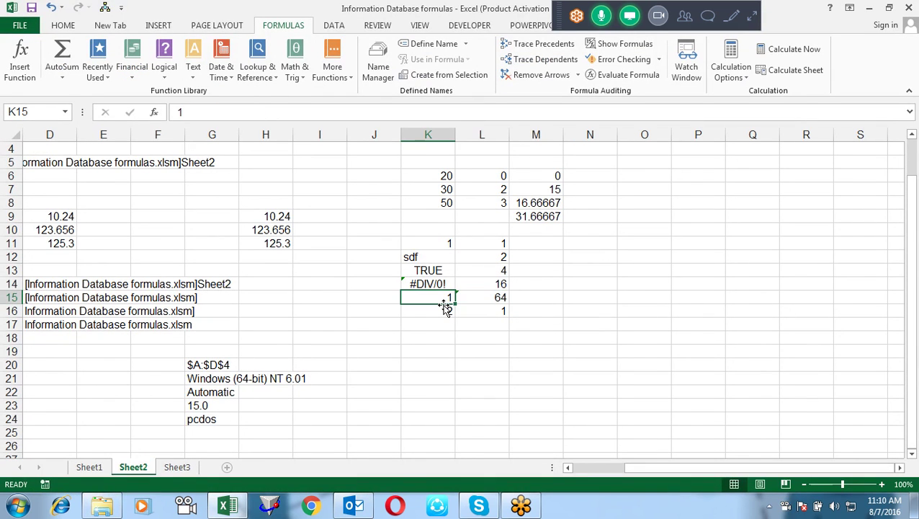
left_click(297, 72)
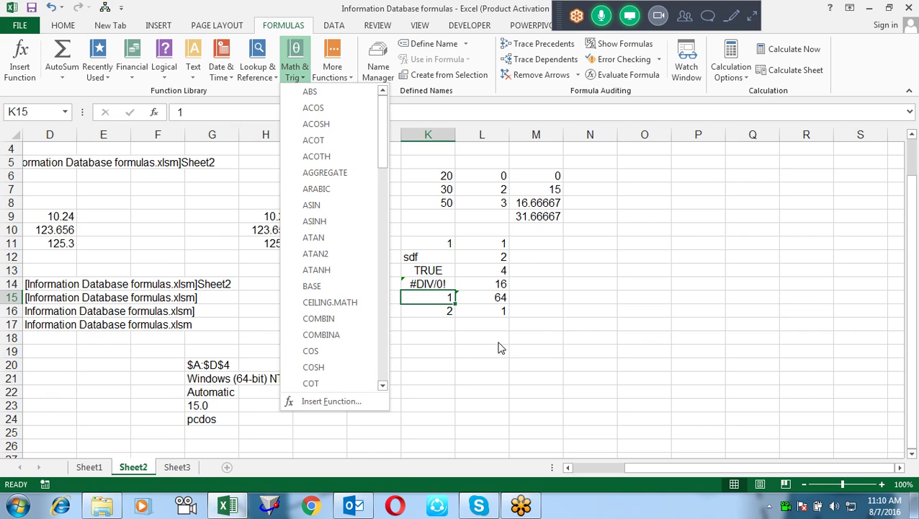
left_click(548, 261)
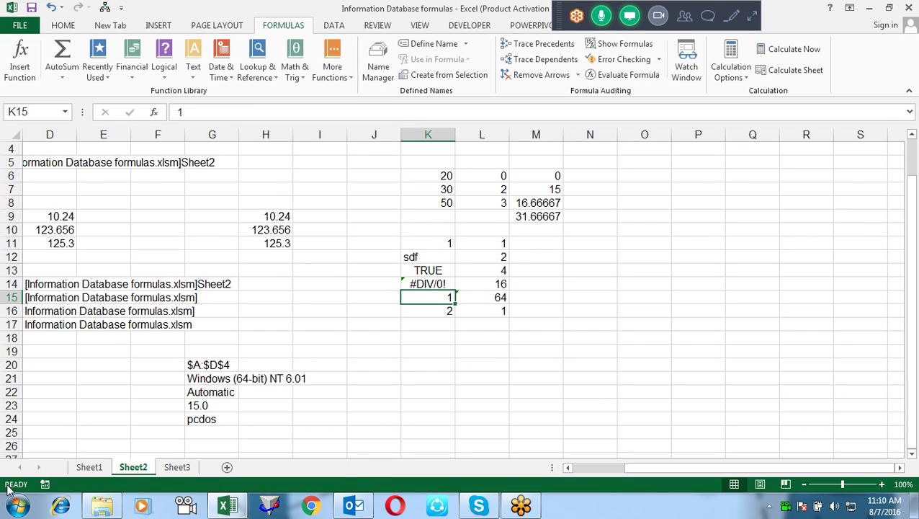
left_click(176, 468)
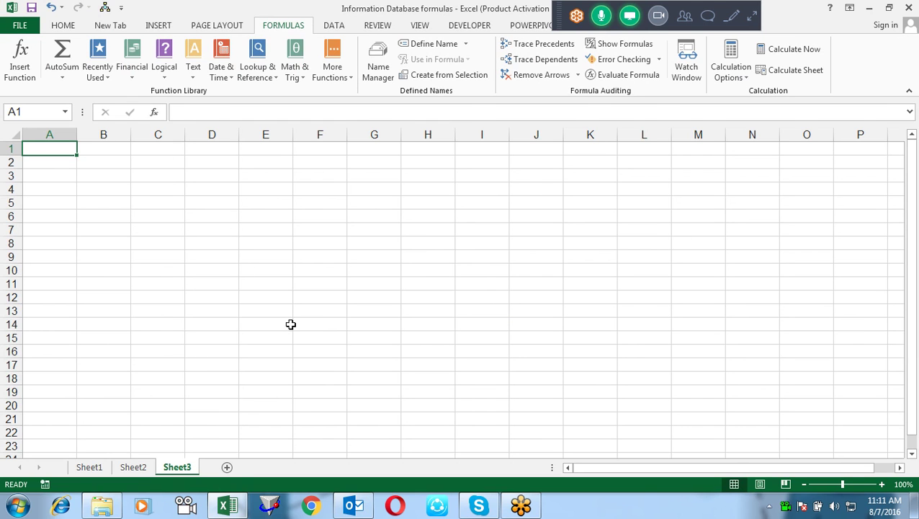
Open Maths Formula.xlsm and copy the Name, City and Sales data in B1:D674.
key("super+d")
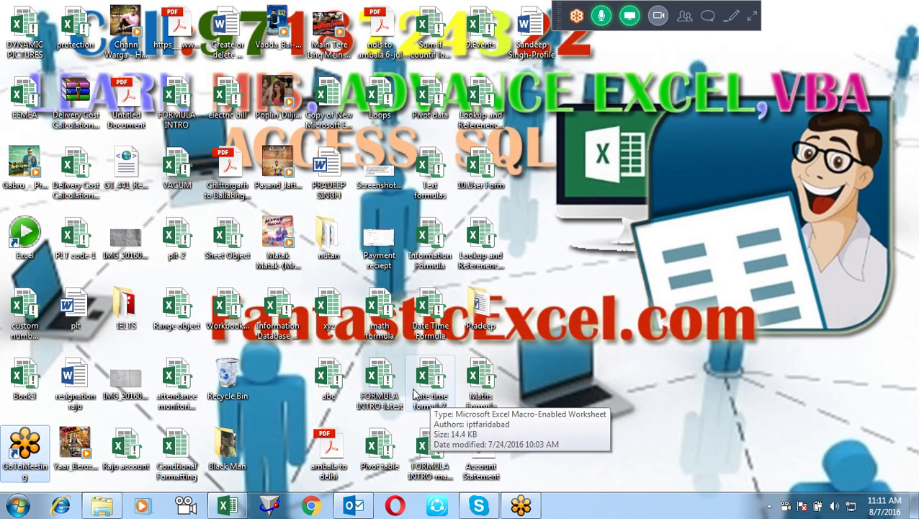
double_click(482, 376)
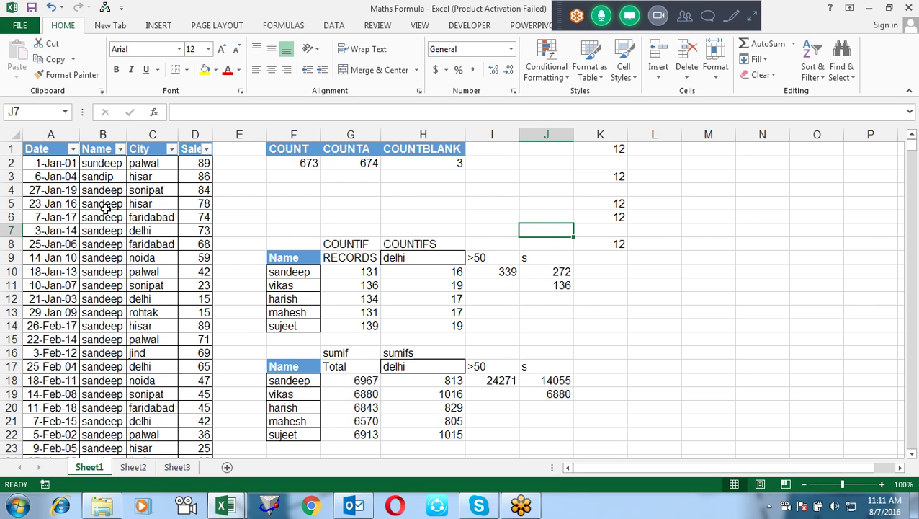
left_click_drag(102, 147, 186, 319)
key("ctrl+shift+Down")
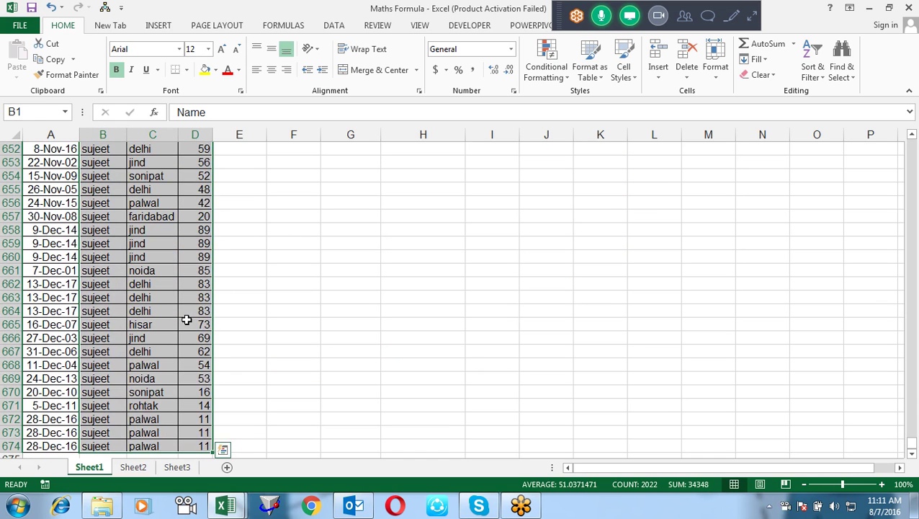
key("ctrl+c")
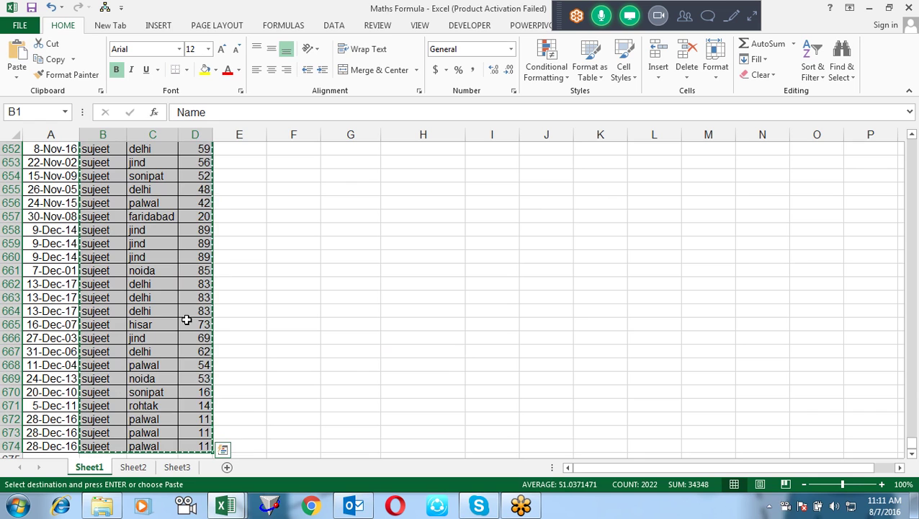
Paste the data into Sheet3 cell A1 of the Information Database workbook.
key("alt+Tab")
key("Tab")
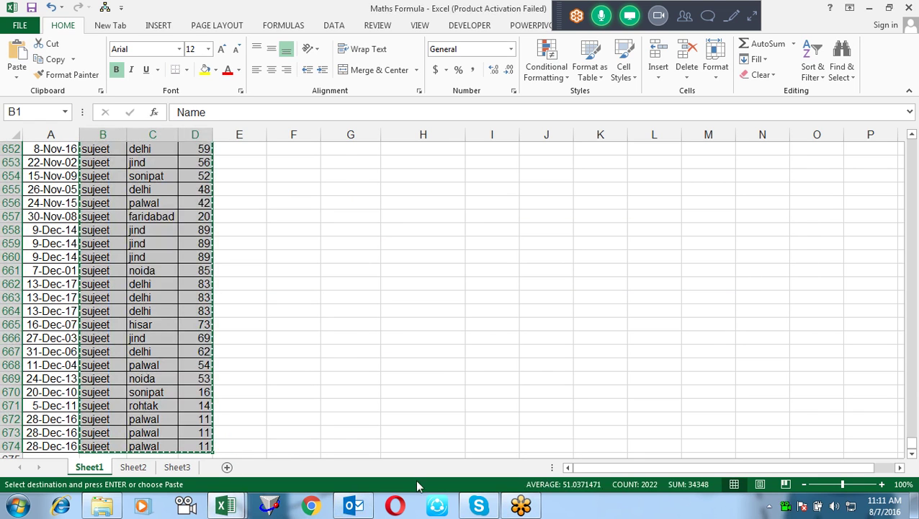
mouse_move(226, 506)
left_click(241, 505)
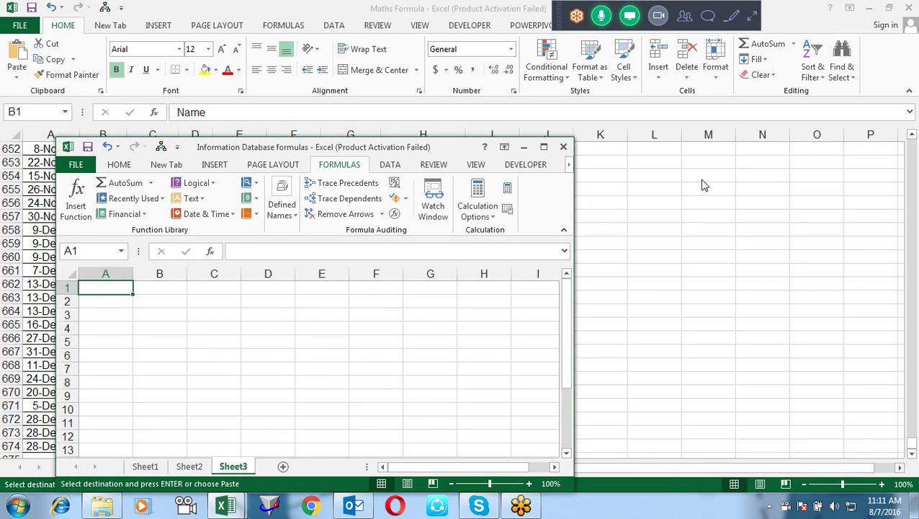
key("ctrl+v")
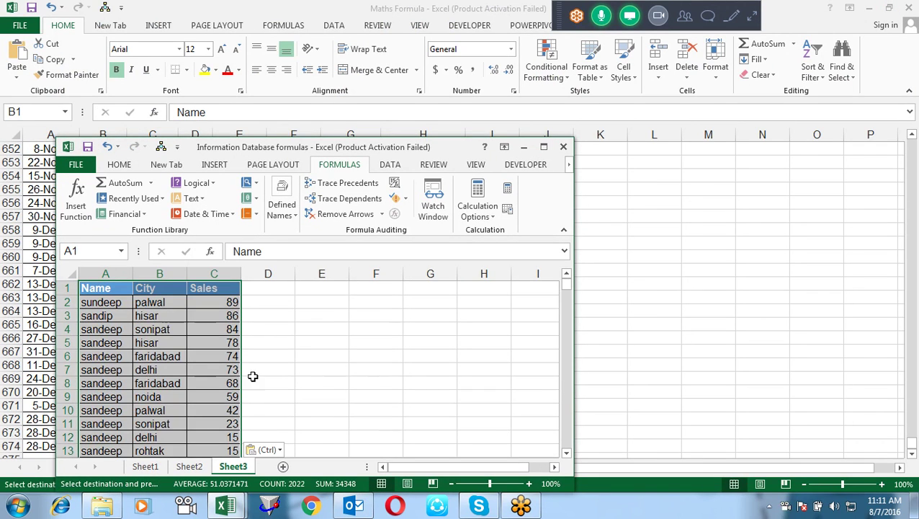
Close the Maths Formula workbook, answering the save and clipboard prompts.
left_click(909, 8)
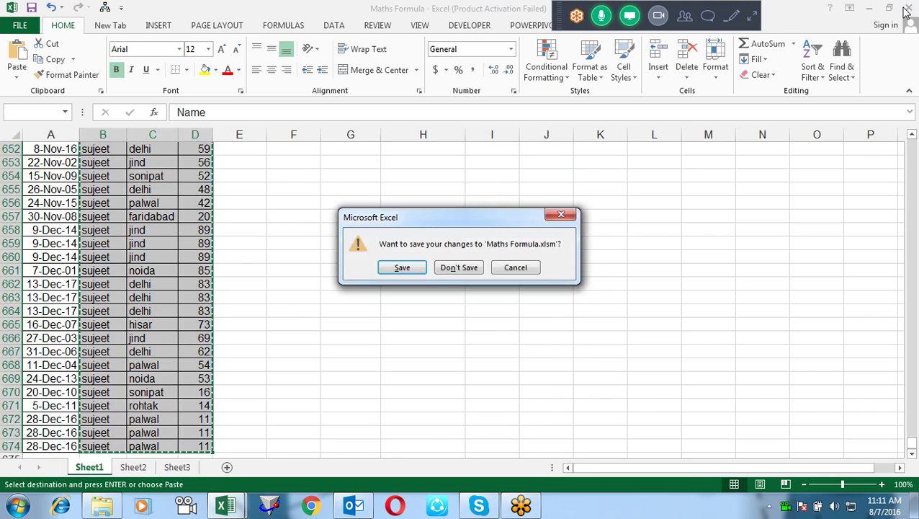
left_click(468, 268)
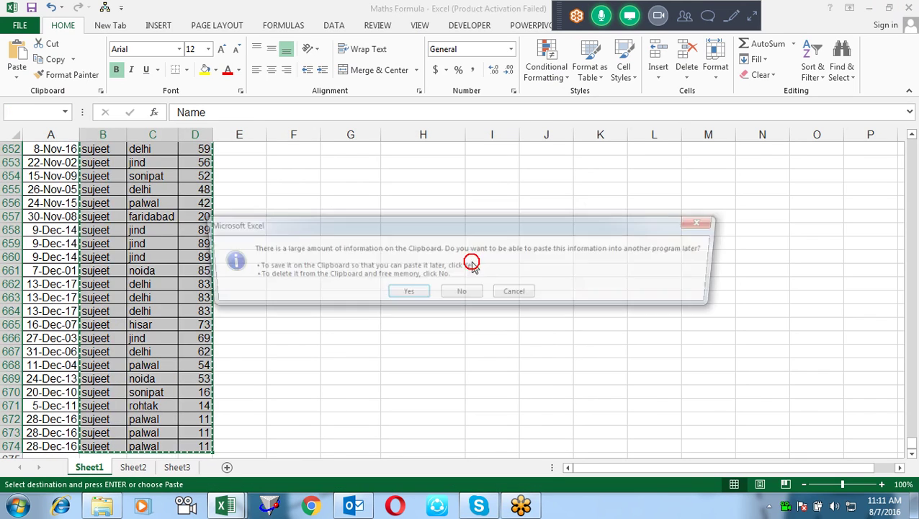
left_click(462, 296)
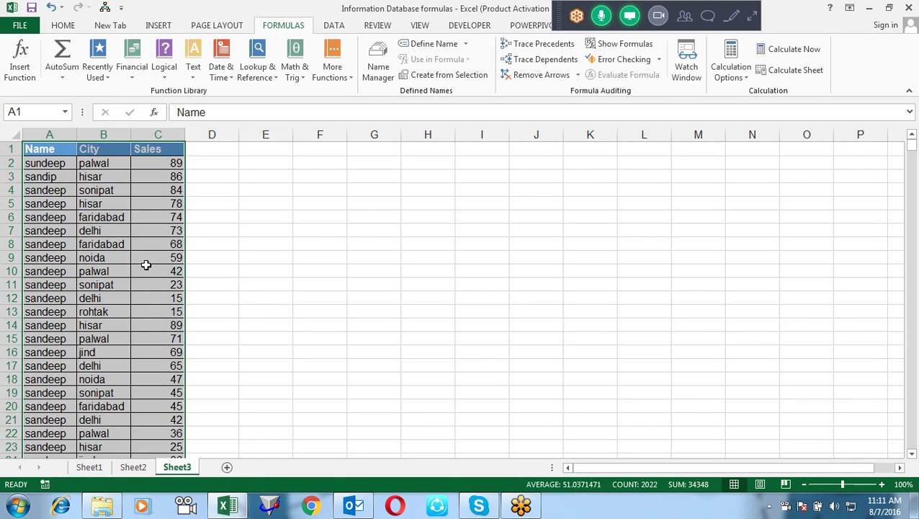
Insert a new column A before Name and give it the header EID.
left_click_drag(203, 243, 222, 231)
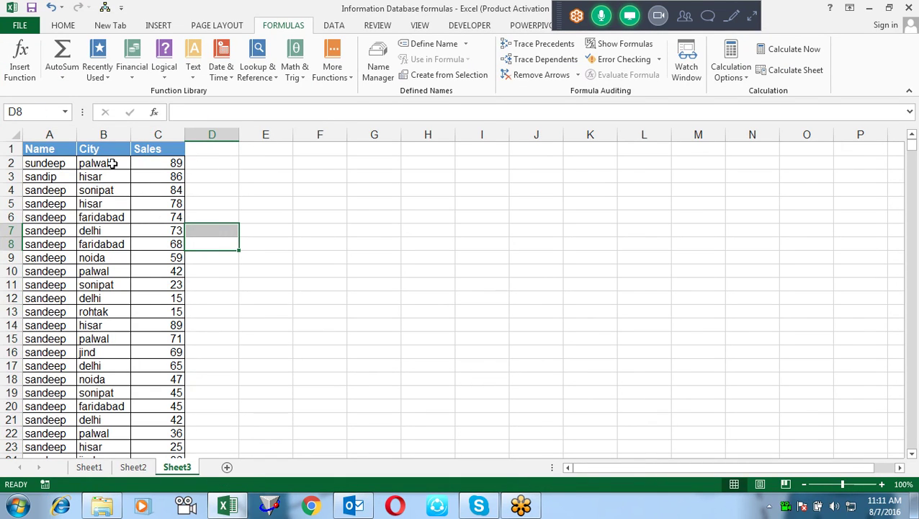
right_click(66, 137)
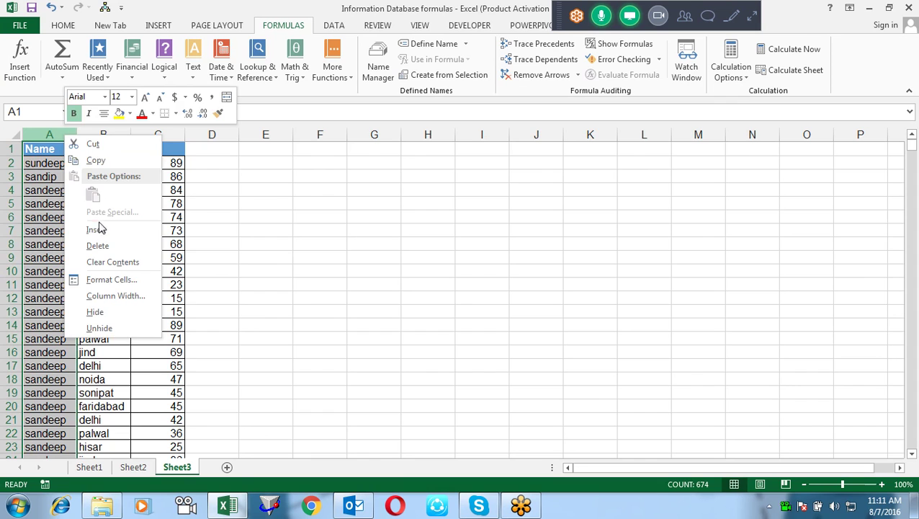
left_click(97, 230)
left_click(56, 151)
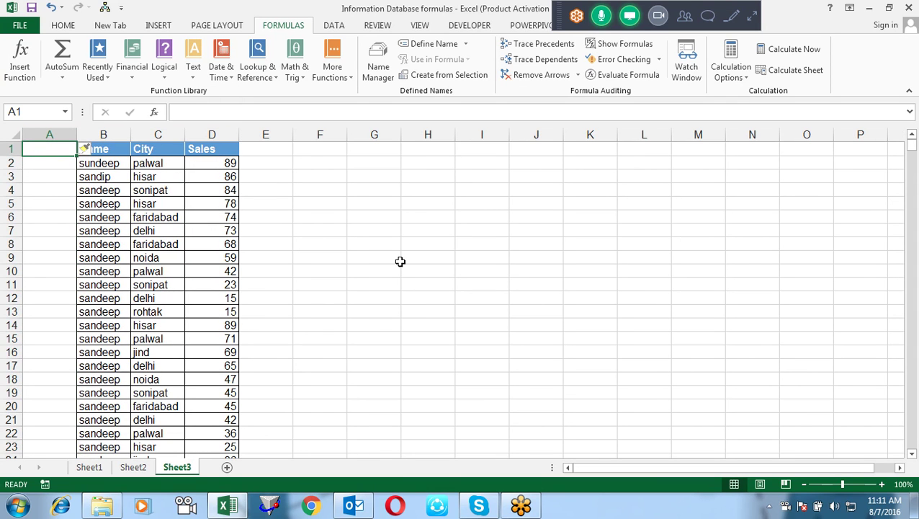
type("EID")
key("Return")
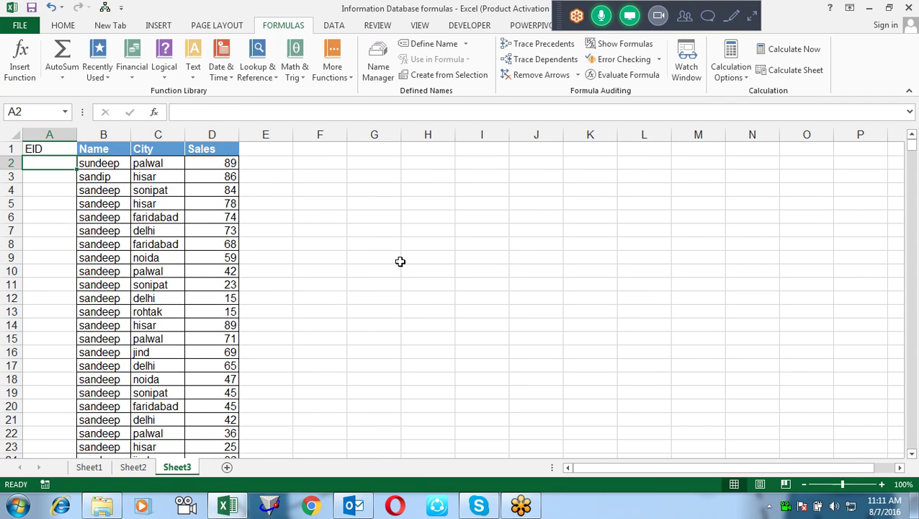
Enter E001 in A2 and fill the ID series E001, E002, E003 down the table.
type("W10")
key("BackSpace")
type("E001")
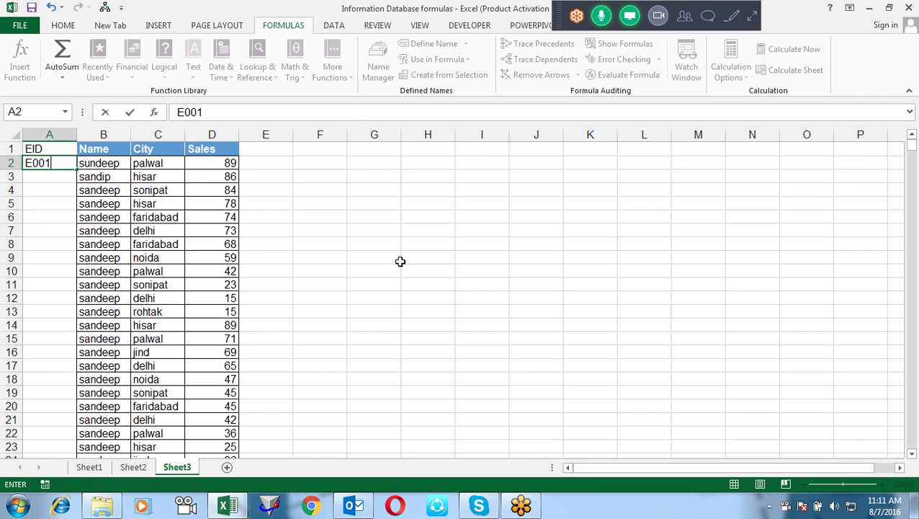
key("Return")
key("Up")
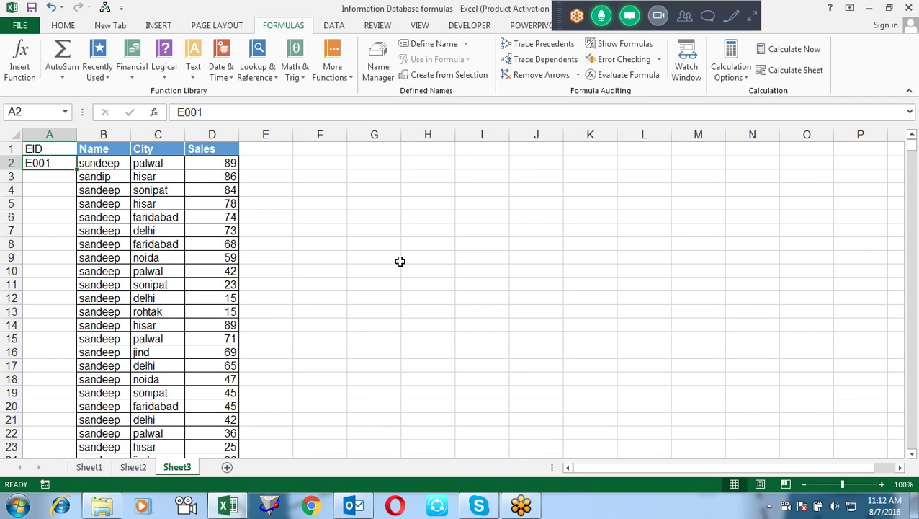
double_click(77, 168)
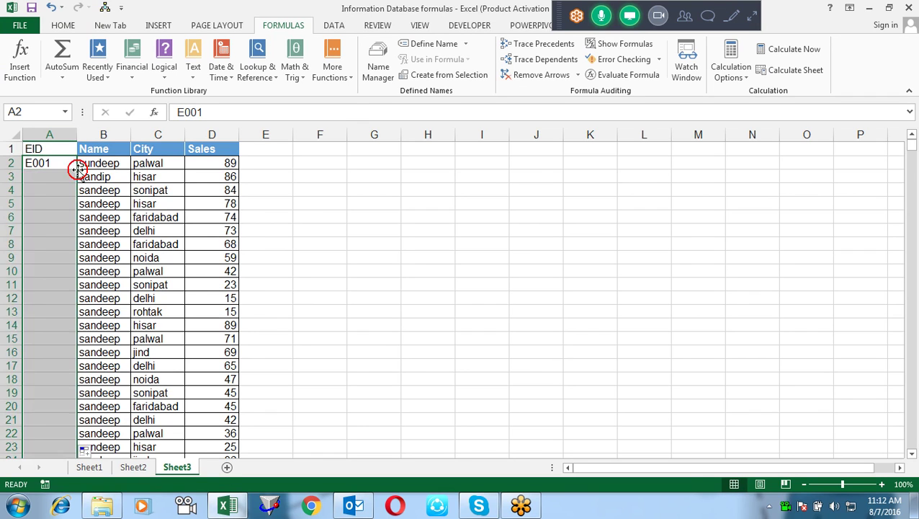
left_click(301, 165)
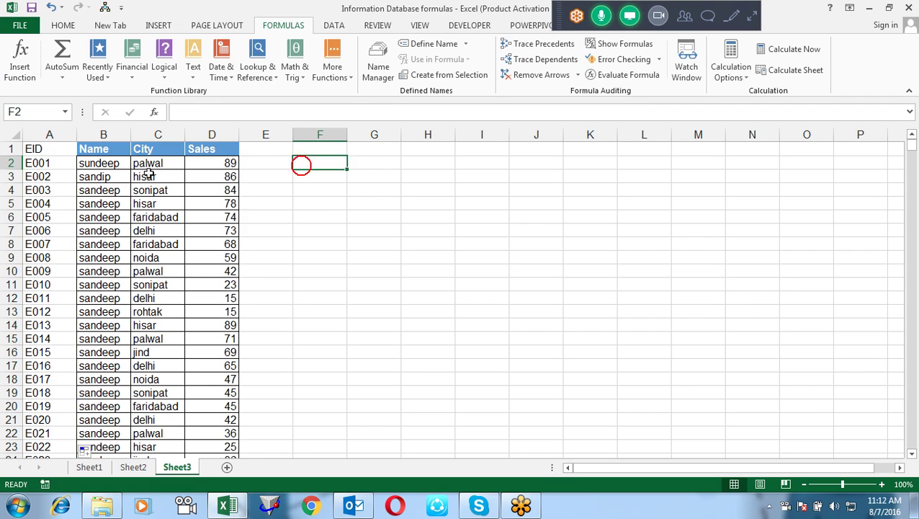
left_click(32, 147)
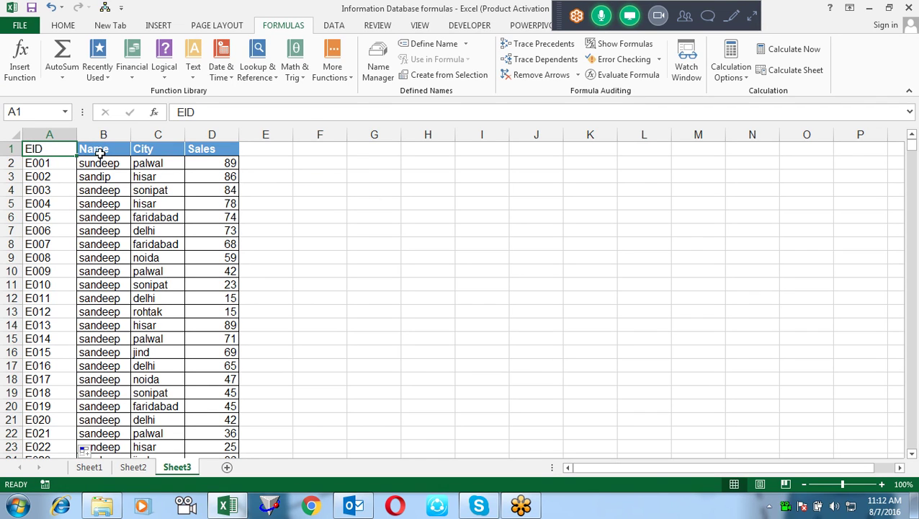
Copy the header row and first record A1:D2 to G1.
left_click_drag(54, 151, 215, 169)
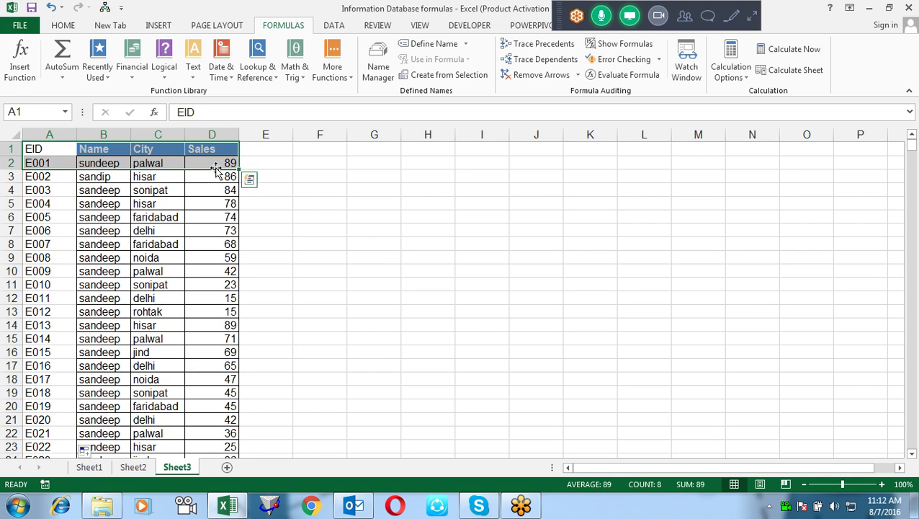
key("ctrl+c")
key("Right")
key("Right")
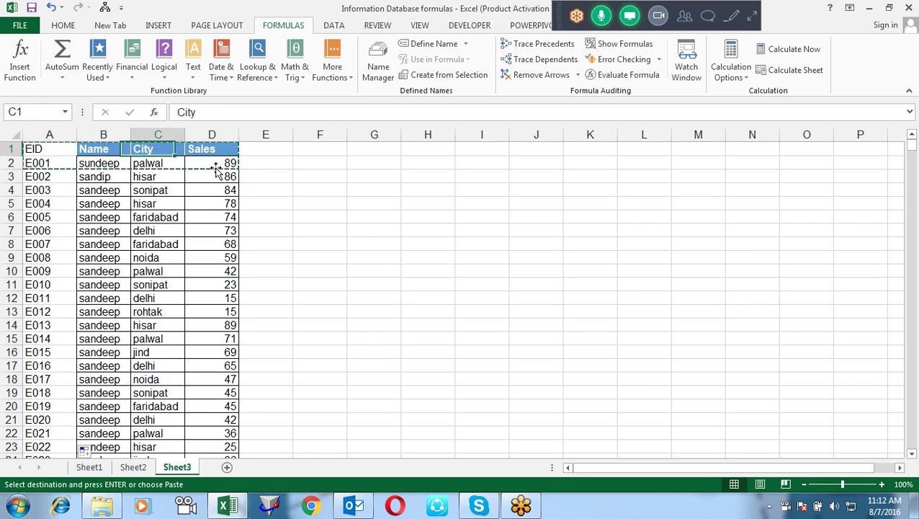
key("Right")
key("Right")
key("Right")
key("ctrl+v")
key("Down")
key("Down")
key("Up")
key("Up")
key("Escape")
key("Down")
key("Right")
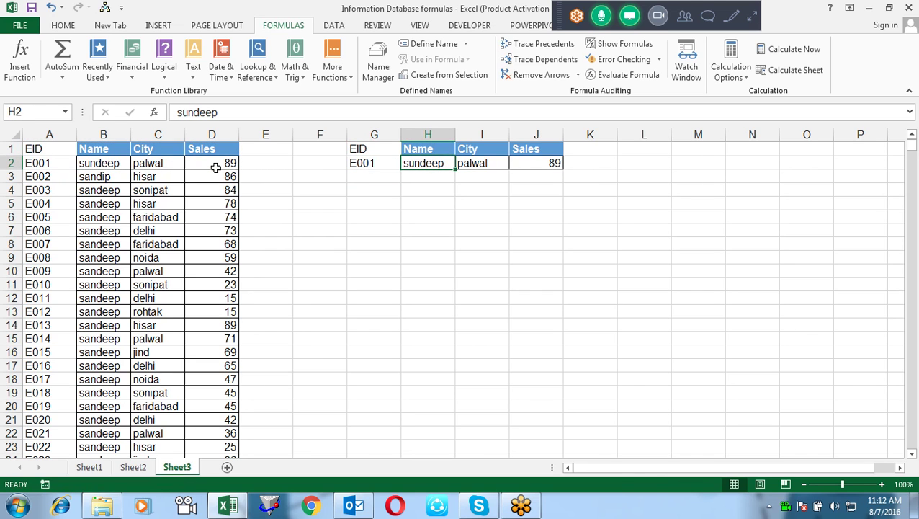
Clear the Name, City and Sales values in H2:J2, keeping E001 in G2.
key("shift+Right")
key("shift+Right")
key("Delete")
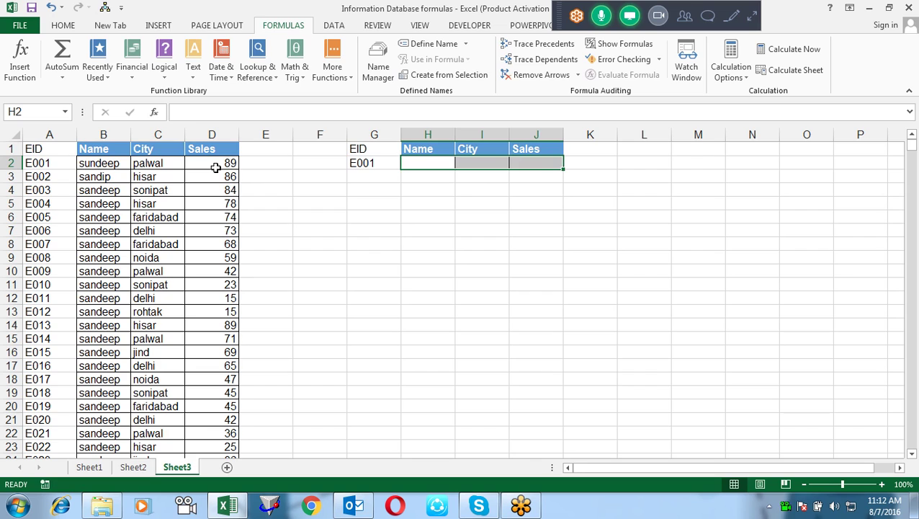
key("Left")
key("Right")
key("Right")
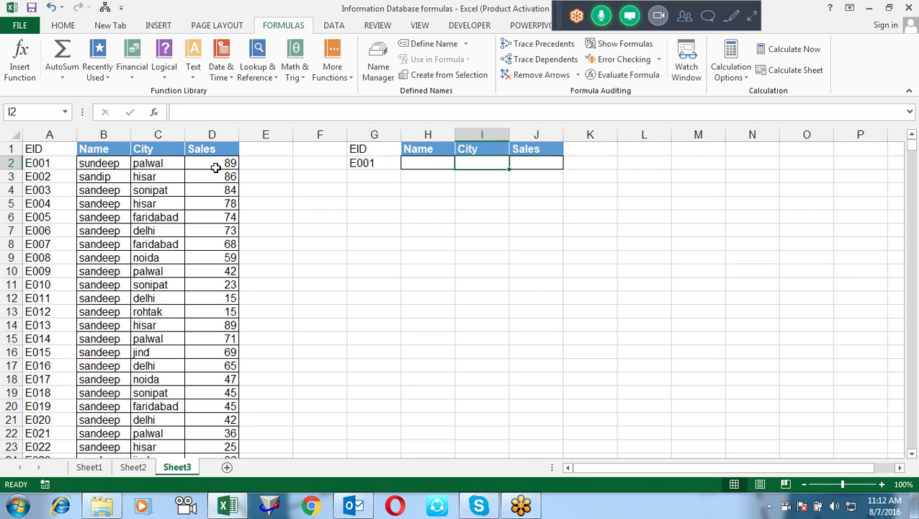
key("Left")
key("Left")
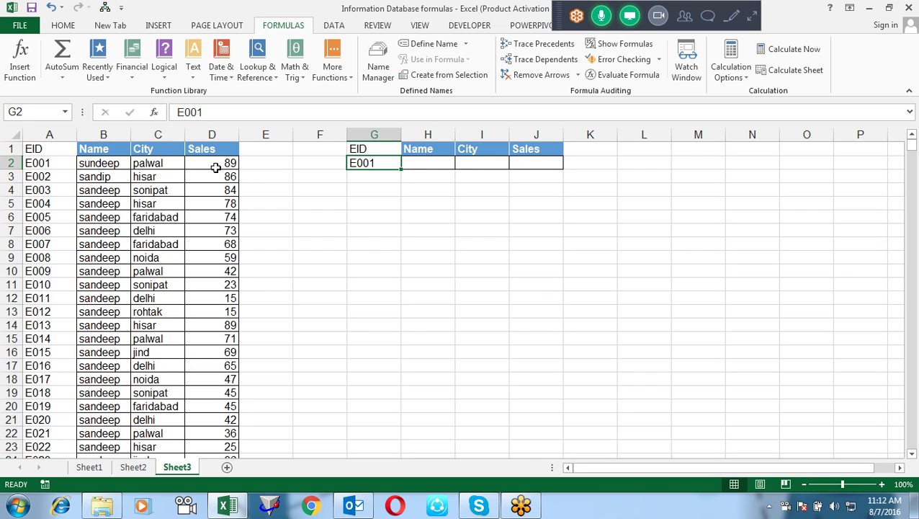
key("Left")
key("Left")
key("Left")
key("Left")
key("Left")
key("Left")
key("Down")
key("Down")
key("Right")
key("Right")
key("Right")
key("Right")
key("Right")
key("Right")
key("Right")
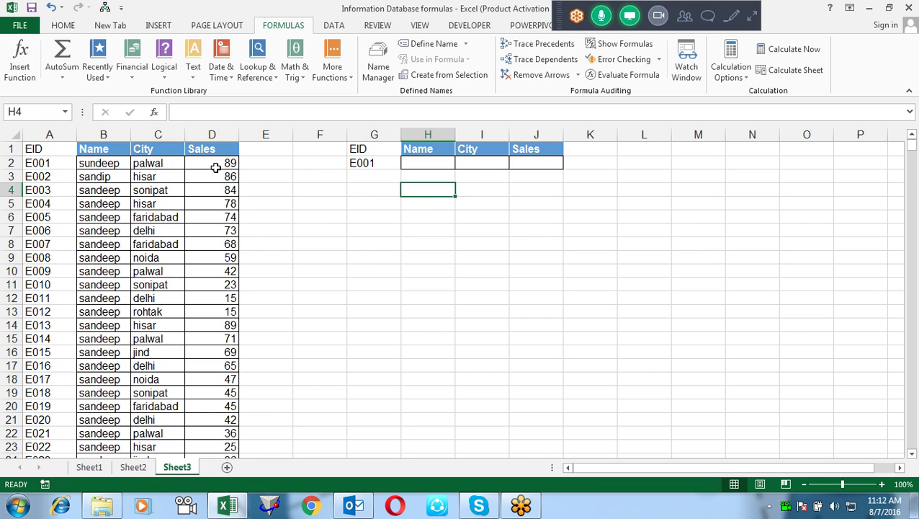
key("Up")
key("Up")
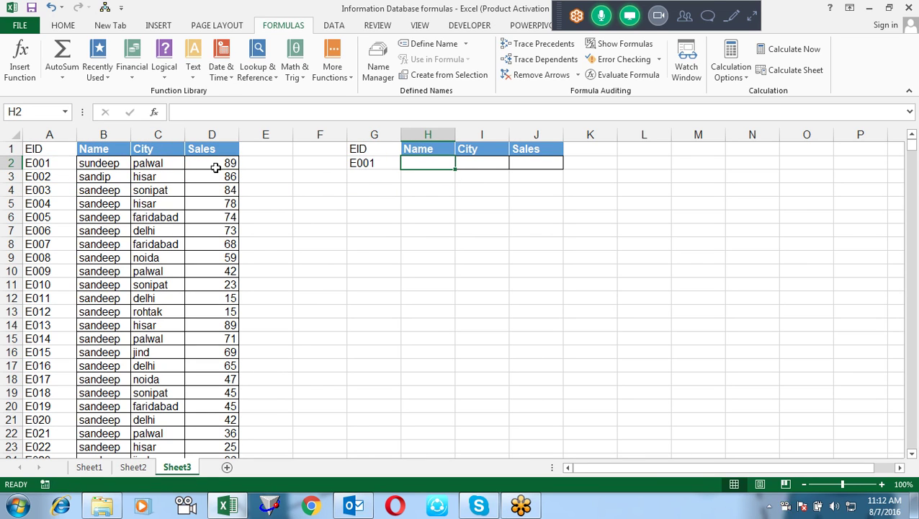
Start a DGET in H2 with the database range A1:D674.
type("=")
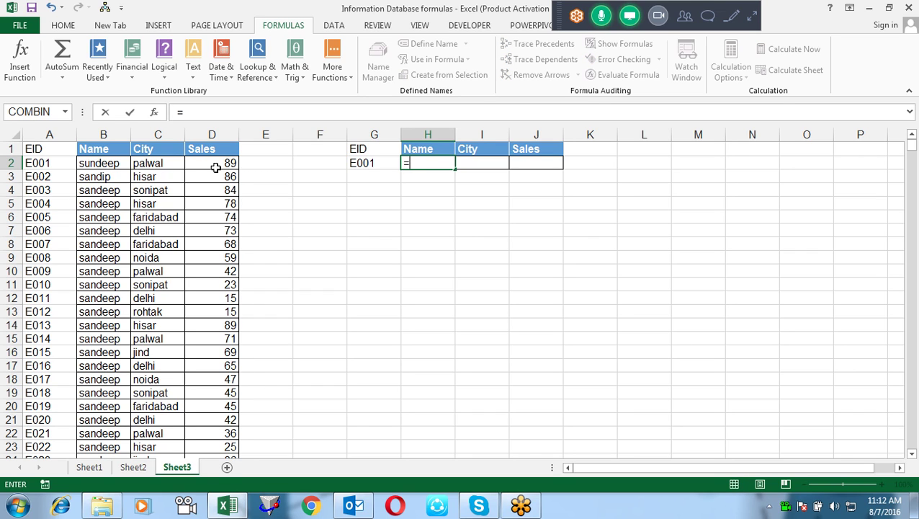
type("dg")
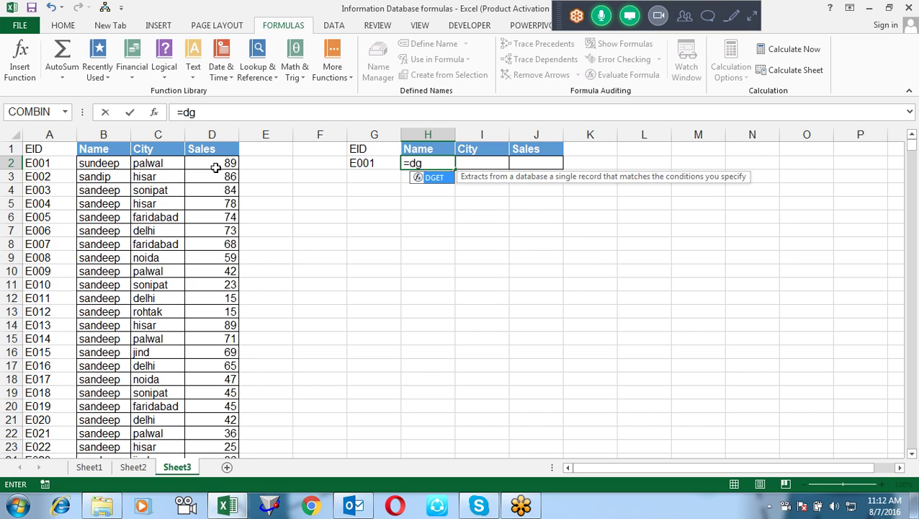
key("Tab")
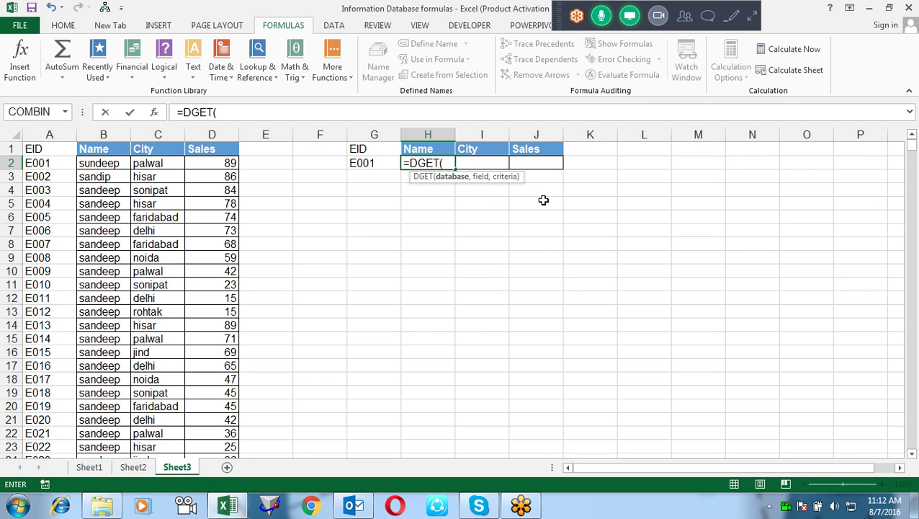
left_click(57, 152)
key("ctrl+shift+Right")
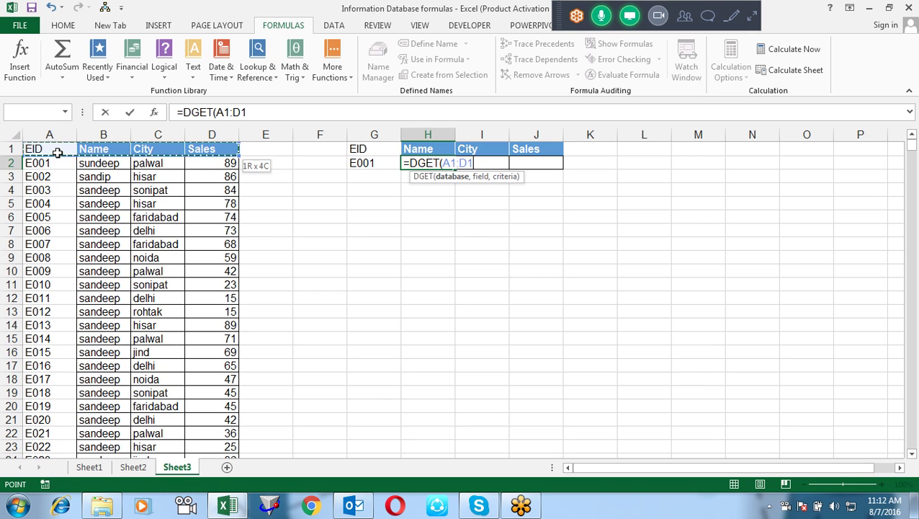
key("ctrl+shift+Down")
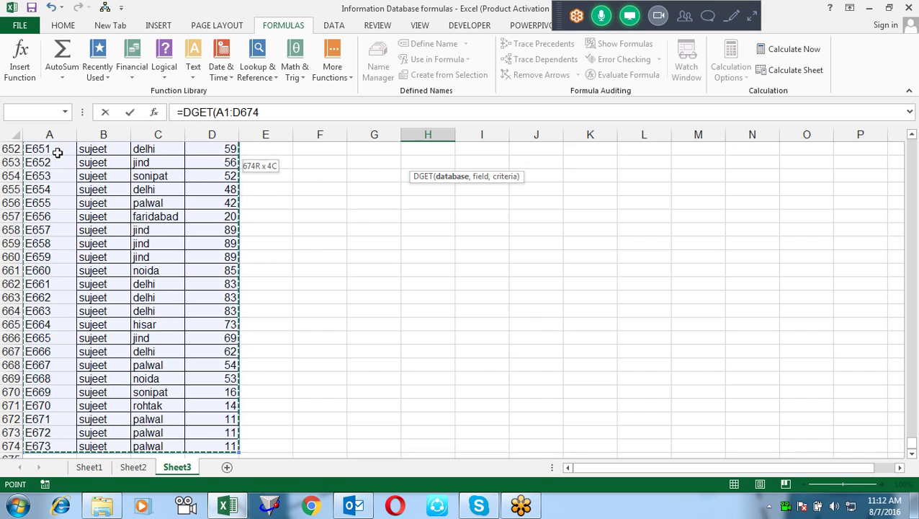
type(",")
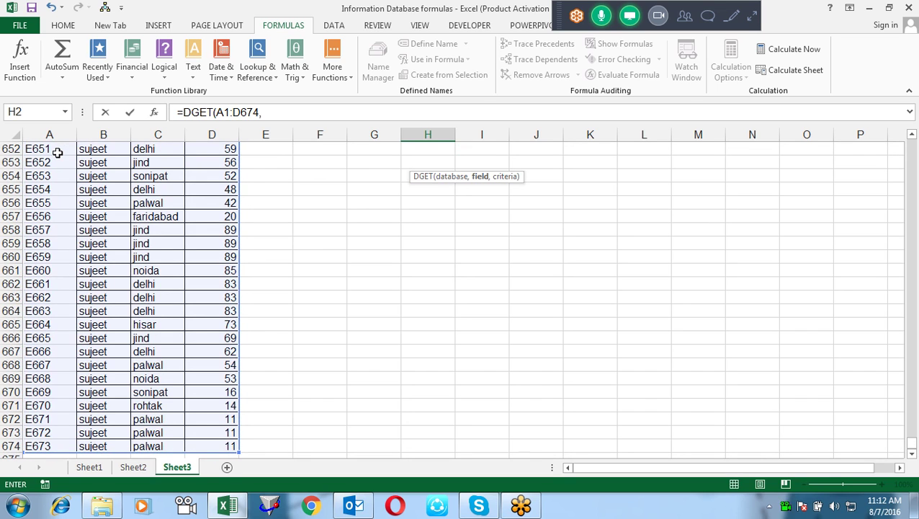
left_click_drag(913, 430, 912, 115)
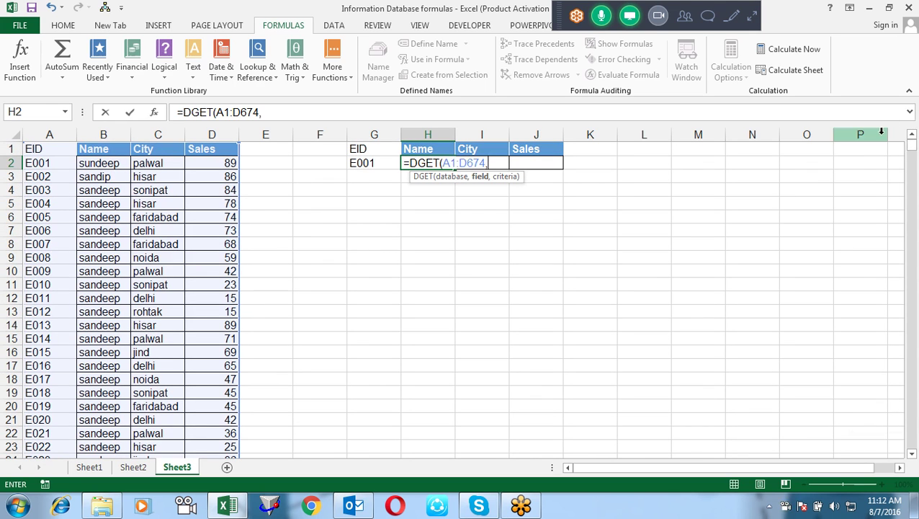
key("BackSpace")
key("F4")
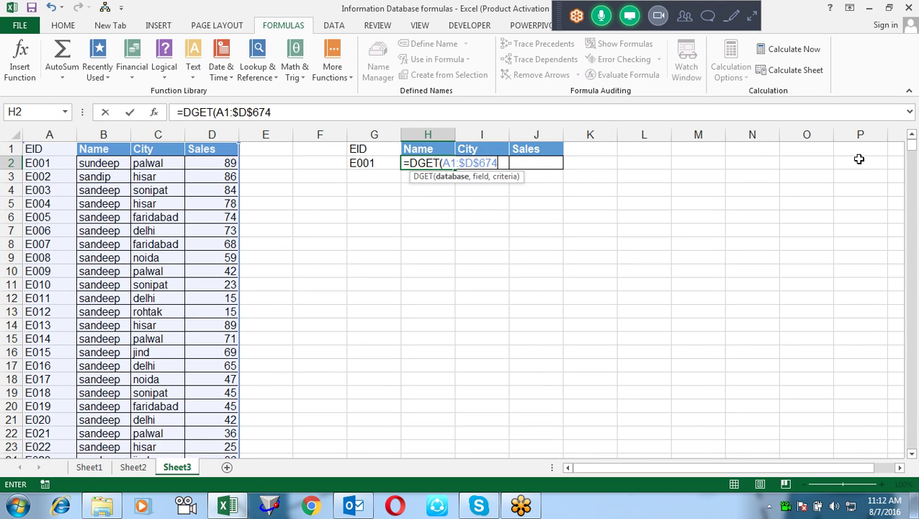
Make the range $A$1:$D$674 and add field H1 and criteria G1:G2.
left_click(444, 163)
key("F4")
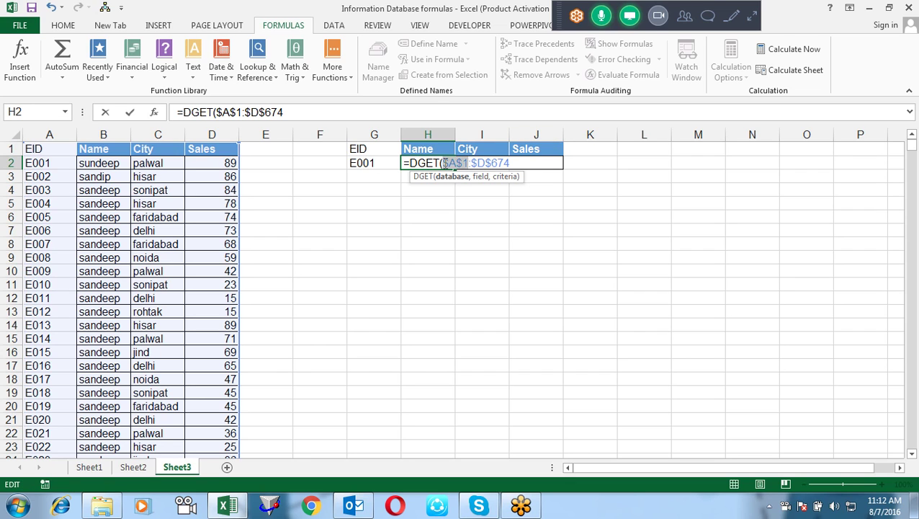
left_click(526, 163)
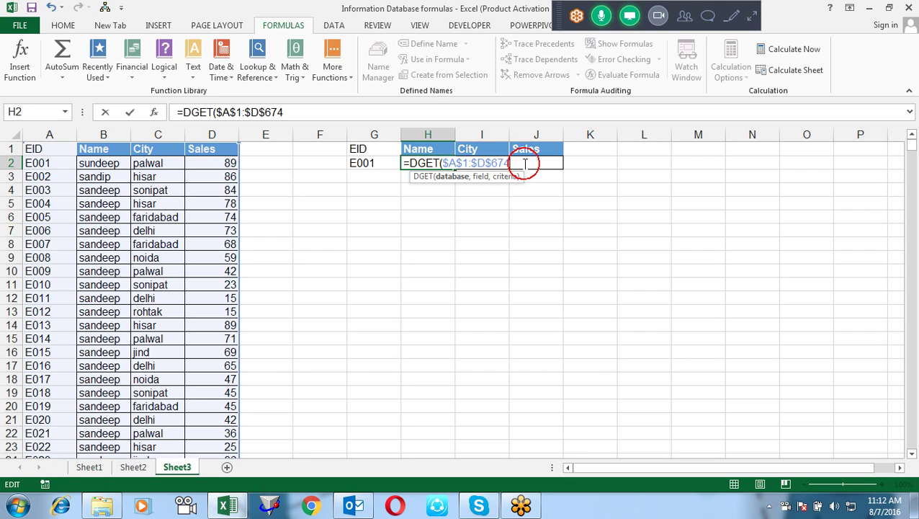
type(",")
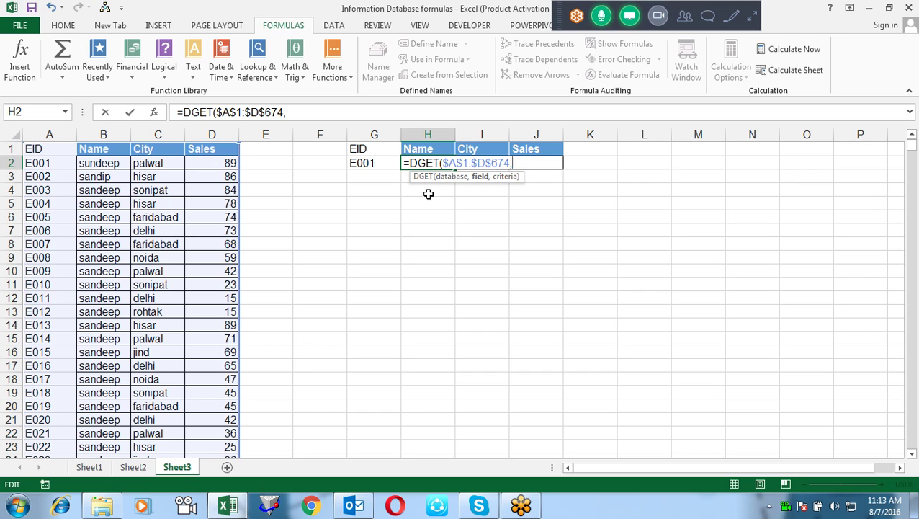
left_click(418, 148)
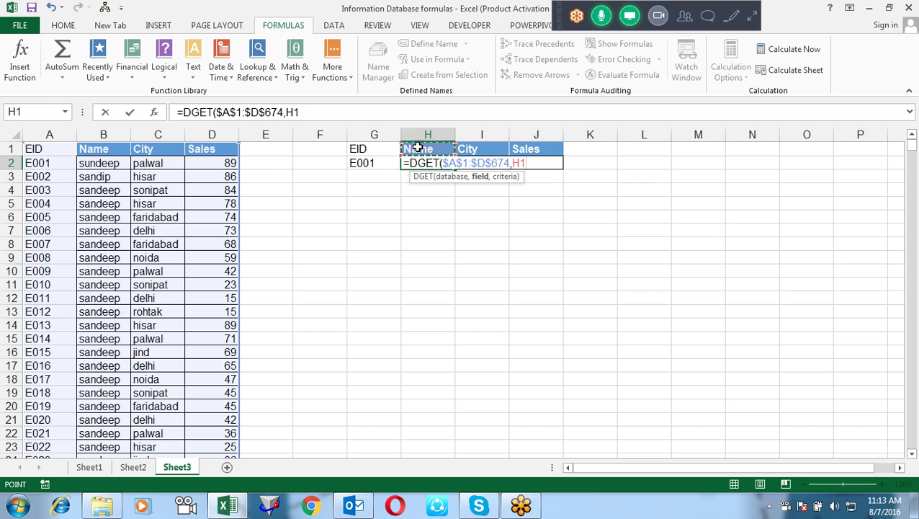
type(",")
left_click_drag(374, 148, 380, 163)
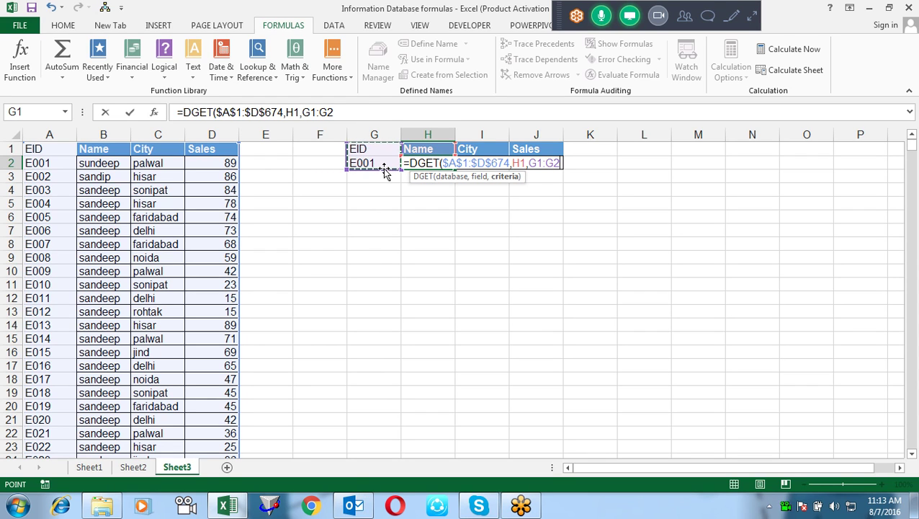
Commit the DGET formula in H2 and copy it into I2:J2.
key("Return")
key("Up")
key("ctrl+c")
key("Right")
key("shift+Right")
key("ctrl+v")
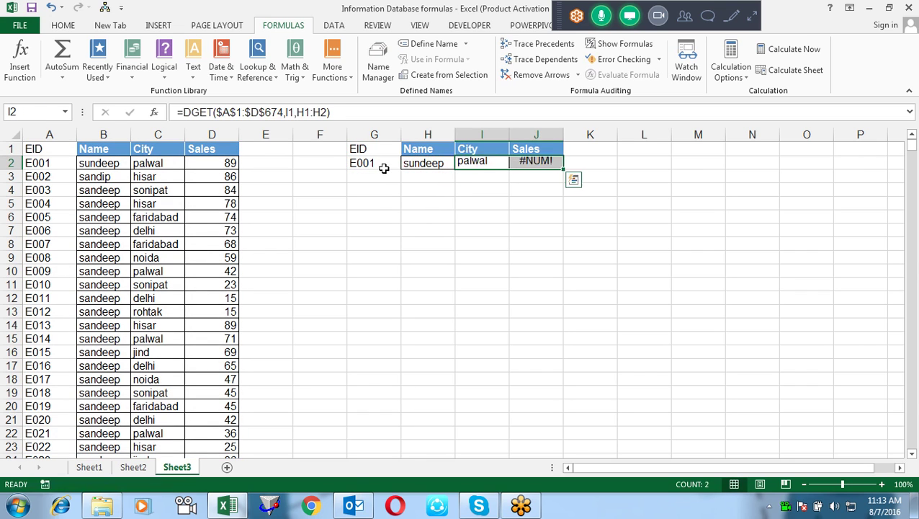
Check the City and Sales formulas, then make H2's G1:G2 criteria range absolute.
key("Left")
key("Right")
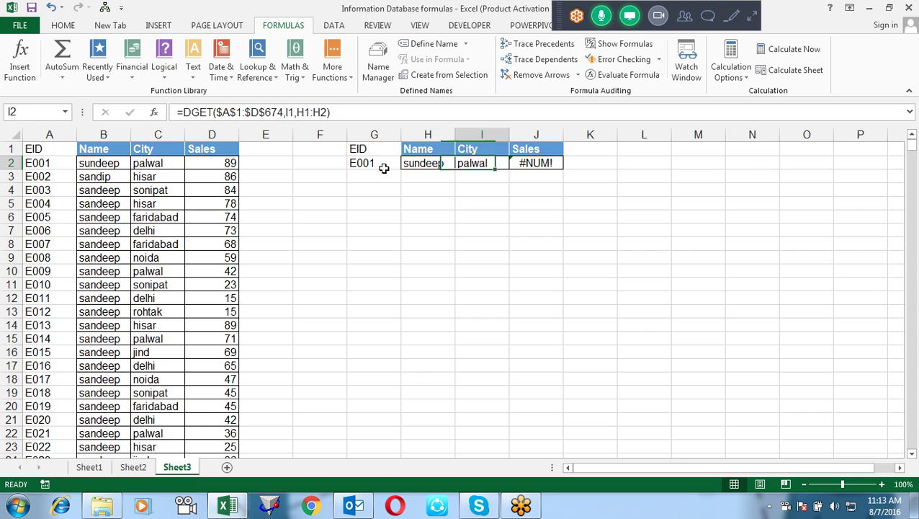
key("F2")
key("Tab")
key("F2")
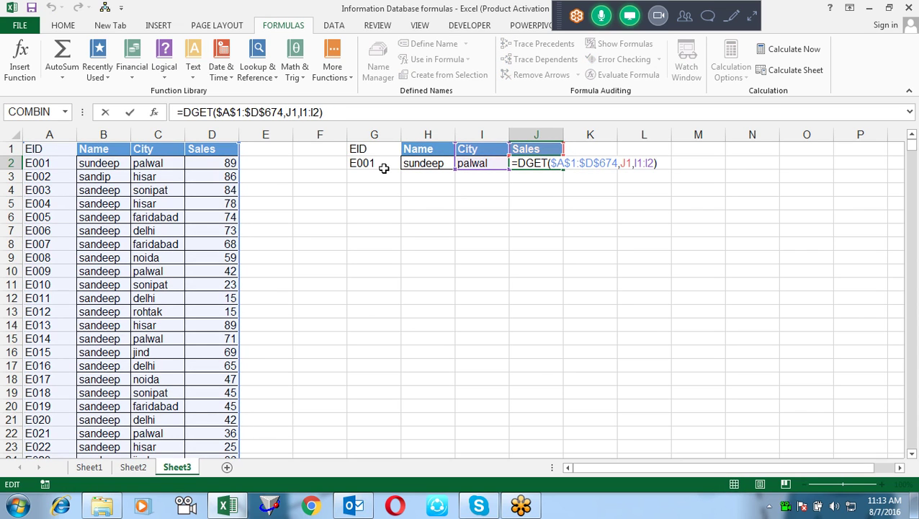
key("Escape")
key("Left")
key("Left")
key("F2")
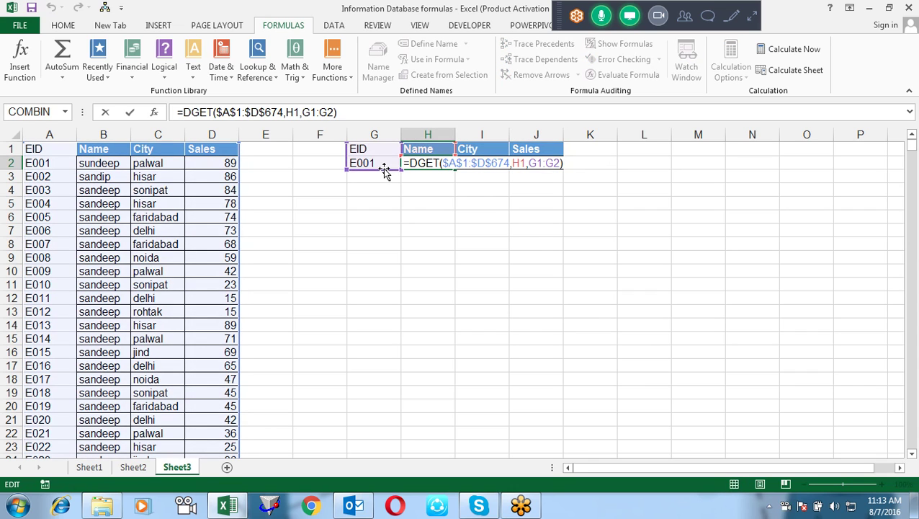
key("Left")
key("shift+Left")
key("shift+Left")
key("shift+Left")
key("shift+Left")
key("shift+Left")
key("Return")
Recopy the corrected H2 formula across I2:J2.
key("Up")
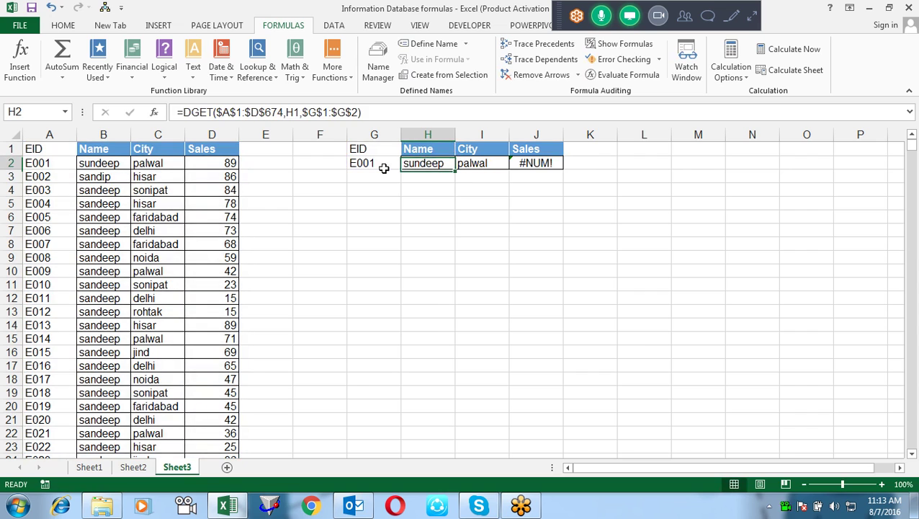
key("ctrl+c")
key("Right")
key("shift+Right")
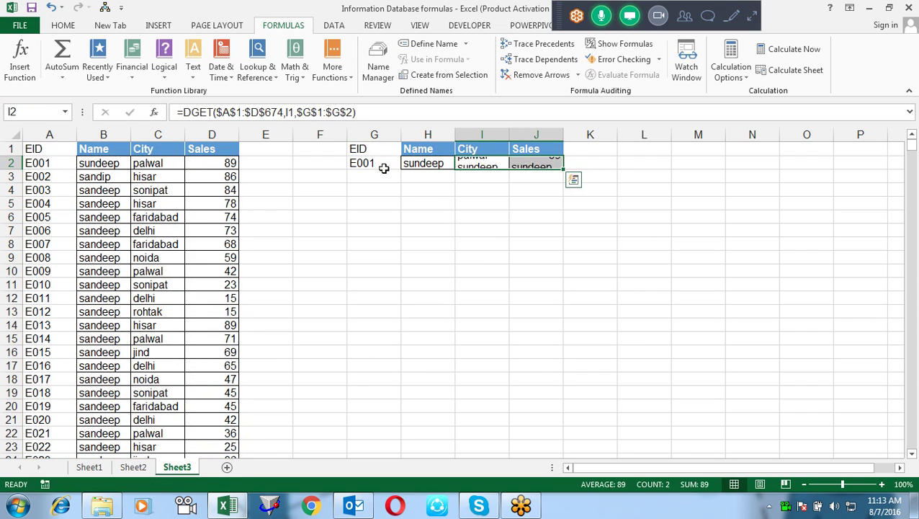
left_click(384, 168)
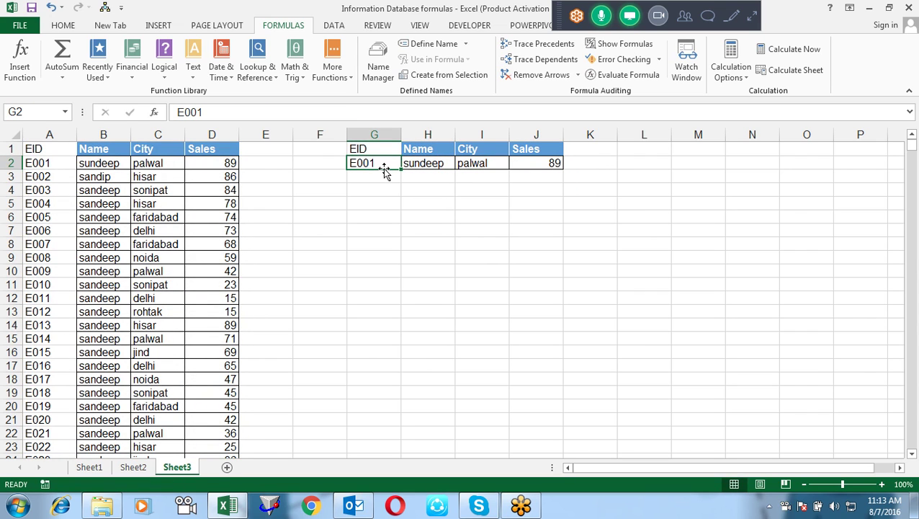
key("Up")
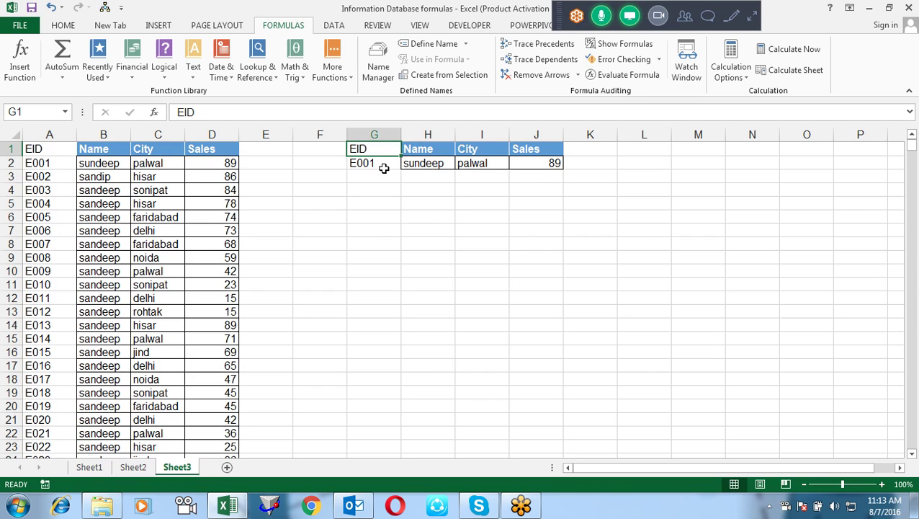
key("Down")
key("Down")
key("Down")
key("Down")
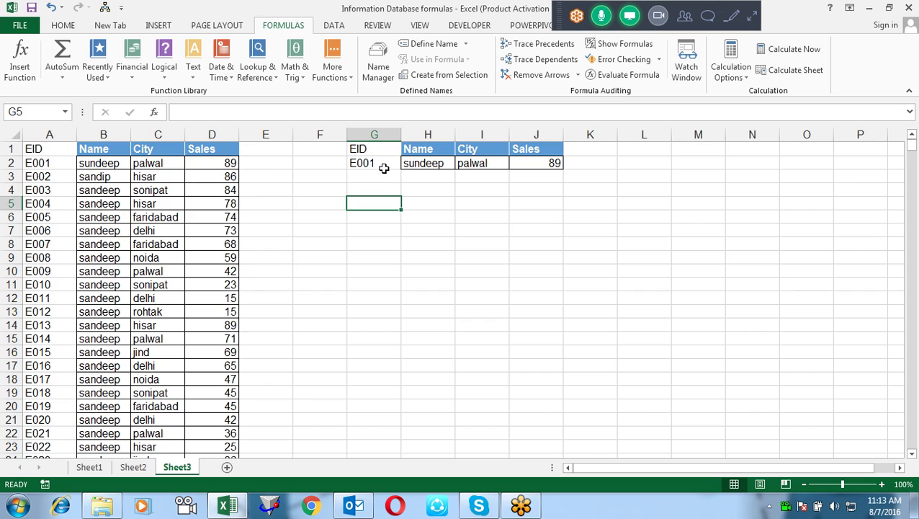
key("Up")
key("Up")
key("Up")
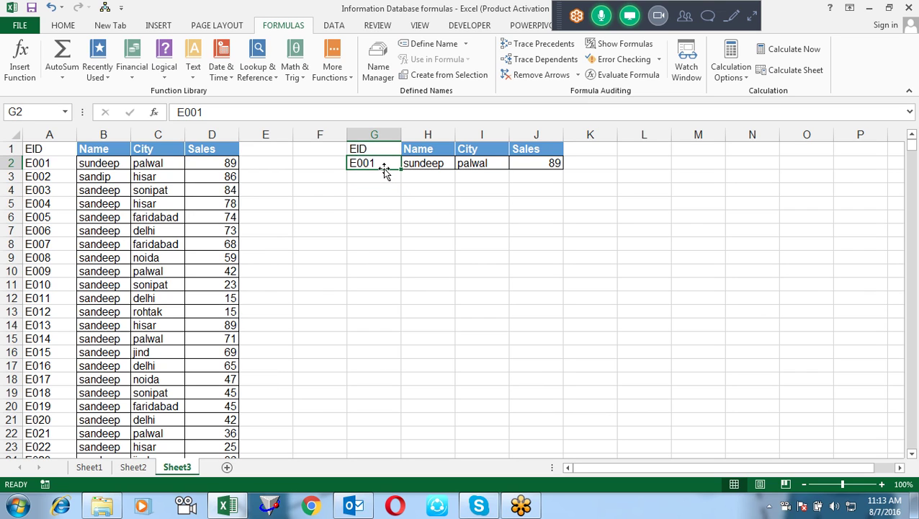
Enter E010 as the lookup EID in G2 and review the H2 formula.
type("E010")
key("Return")
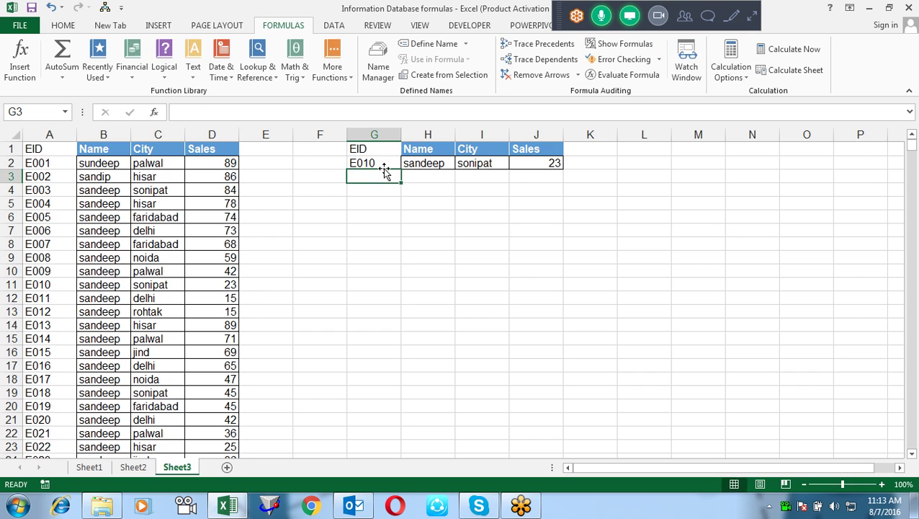
key("Up")
key("Right")
key("F2")
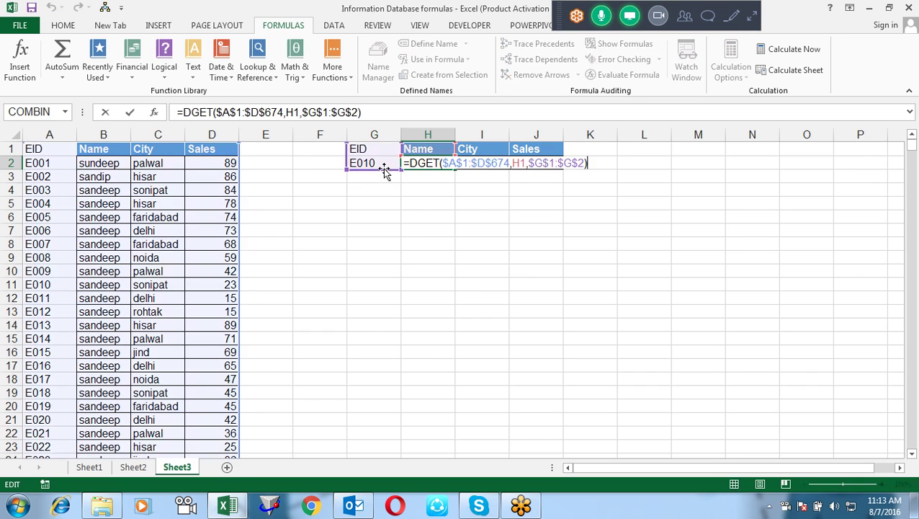
key("Escape")
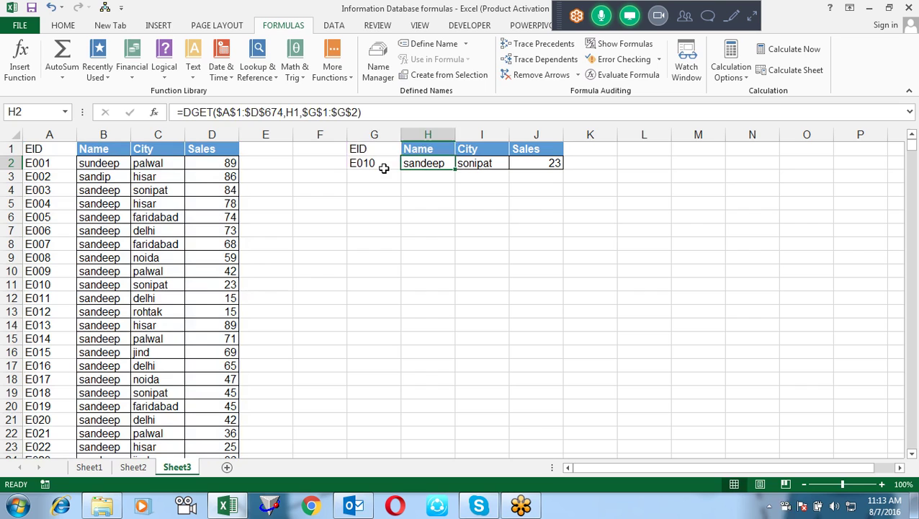
Copy the EID to Sales header row starting at G1.
key("Up")
key("Left")
key("shift+Right")
key("shift+Right")
key("shift+Right")
key("shift+Down")
key("ctrl+c")
key("Down")
key("Down")
key("Down")
key("Down")
Paste the headers at G5 and enter sandeep as the Name criterion in H6.
key("Up")
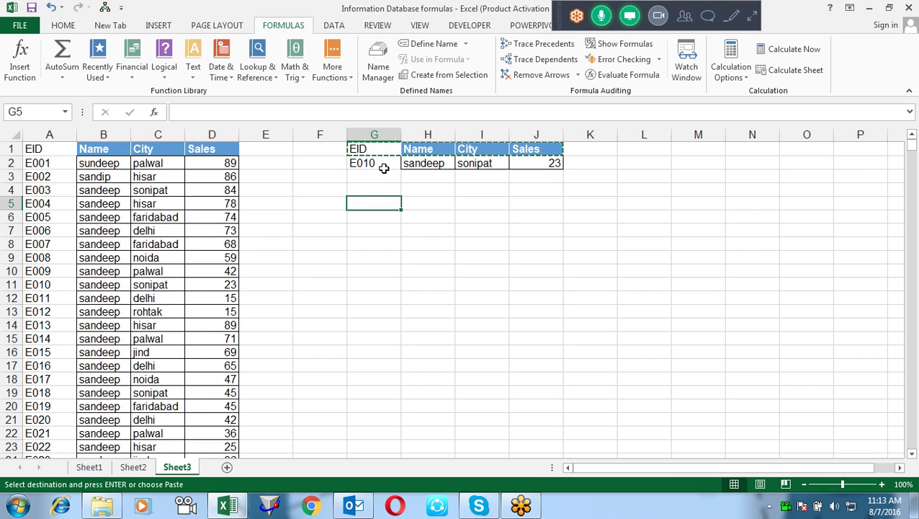
key("ctrl+v")
key("Escape")
key("Down")
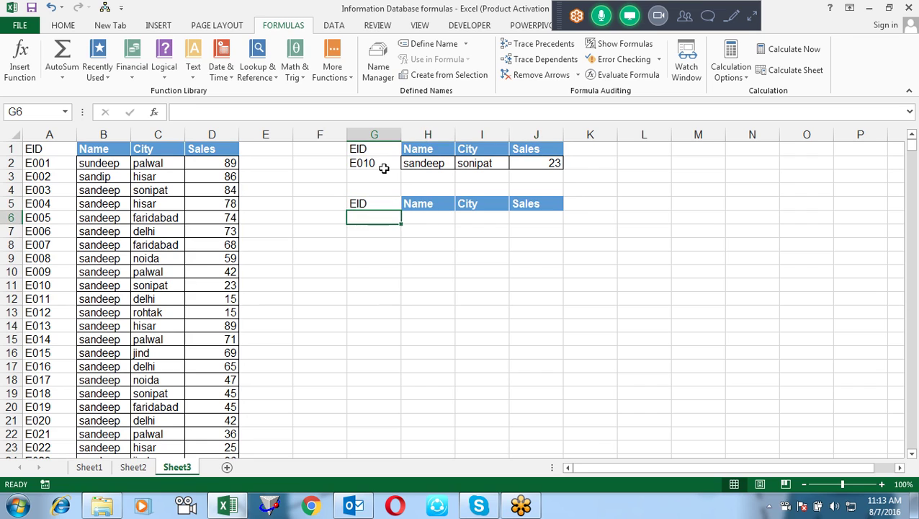
key("Right")
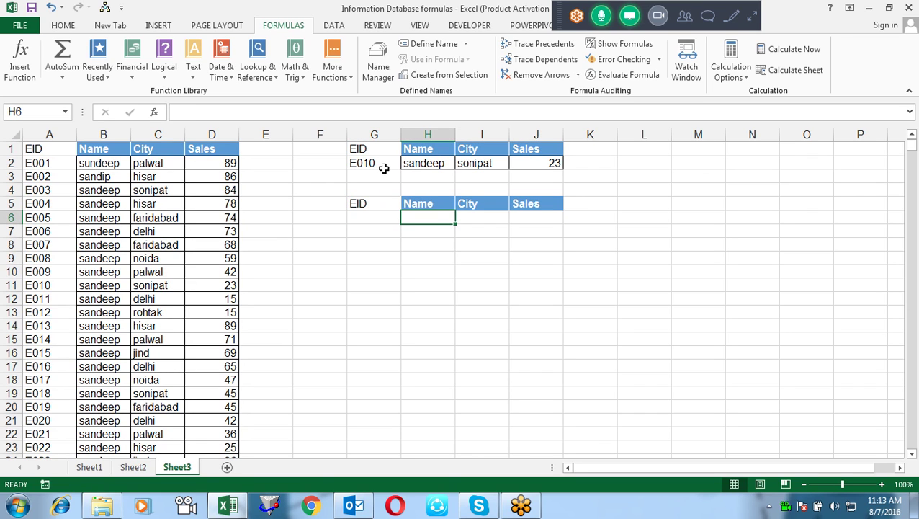
type("s")
type("andeep")
key("Return")
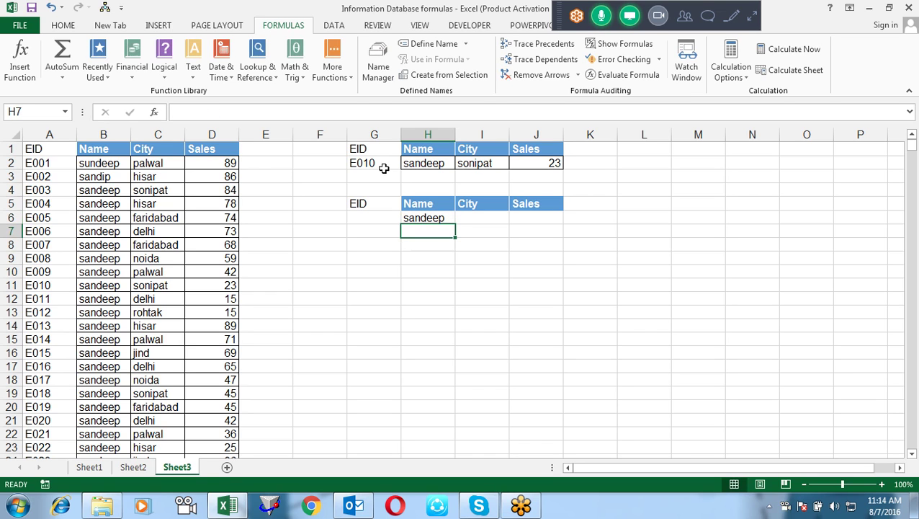
Start a DSUM in J6 over the absolute range $A$1:$D$674.
key("Up")
key("Right")
key("Right")
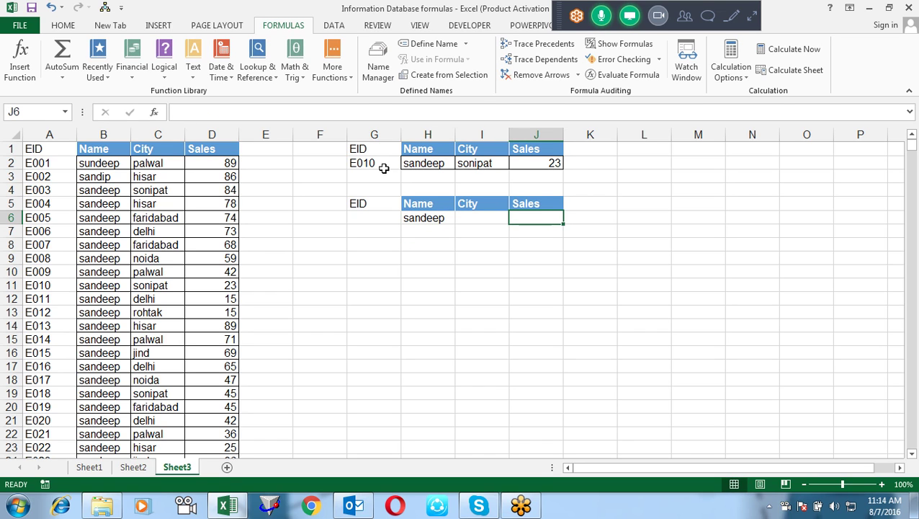
type("=d")
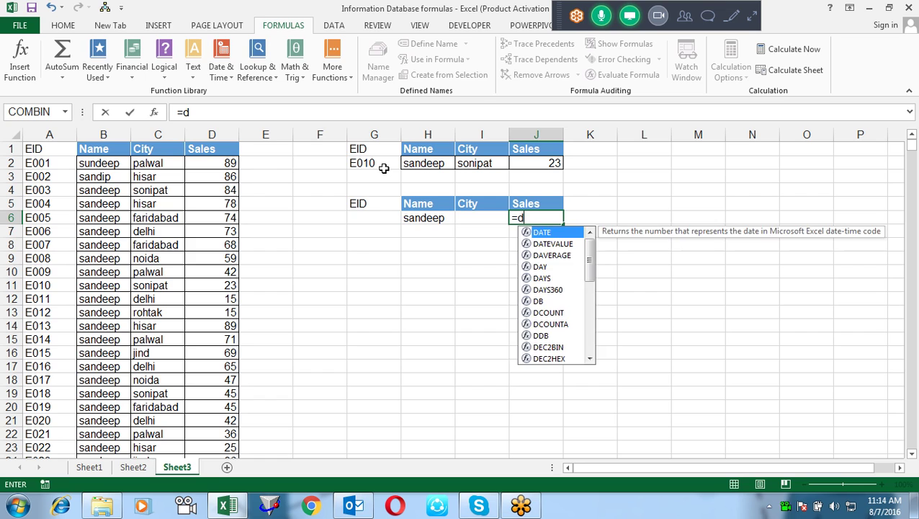
type("sum")
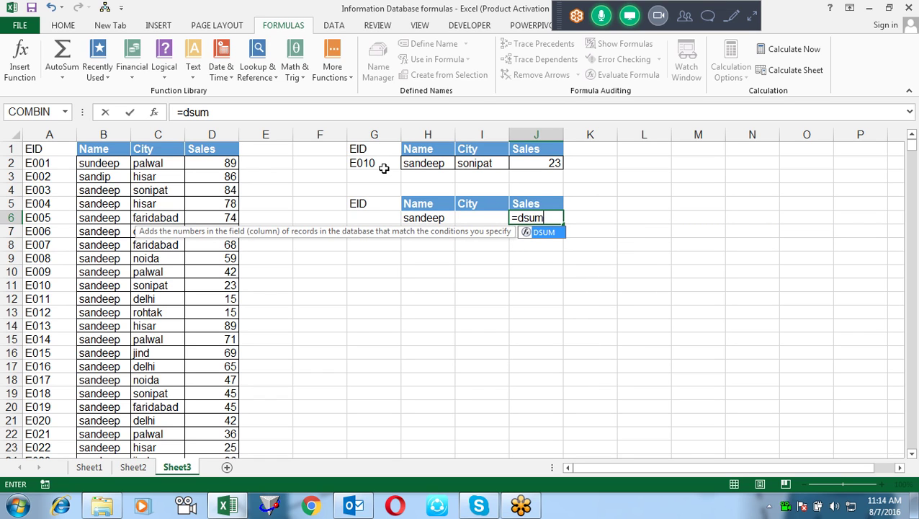
key("Tab")
key("Left")
key("Left")
key("Left")
key("Left")
key("Up")
key("Up")
key("Up")
key("Up")
key("Up")
key("ctrl+shift+Right")
key("ctrl+shift+Down")
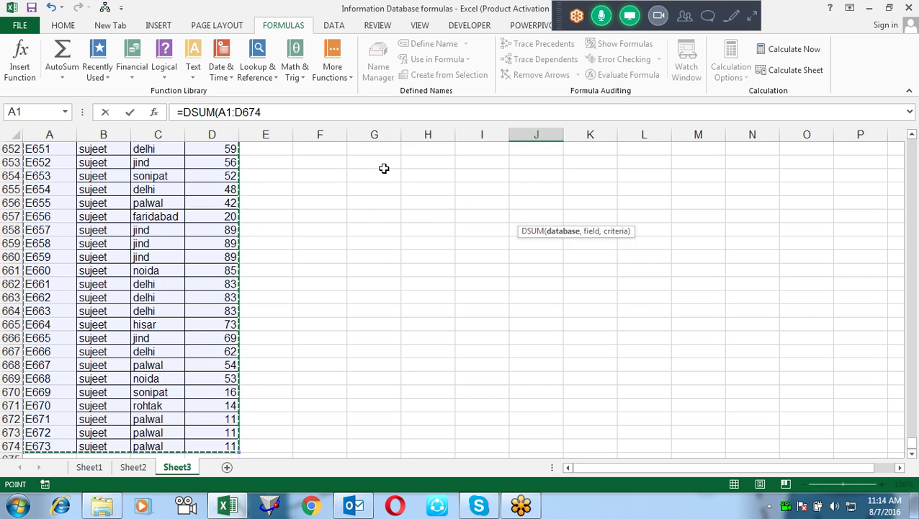
key("F4")
Finish the DSUM with field J5 and criteria H5:H6.
type(",")
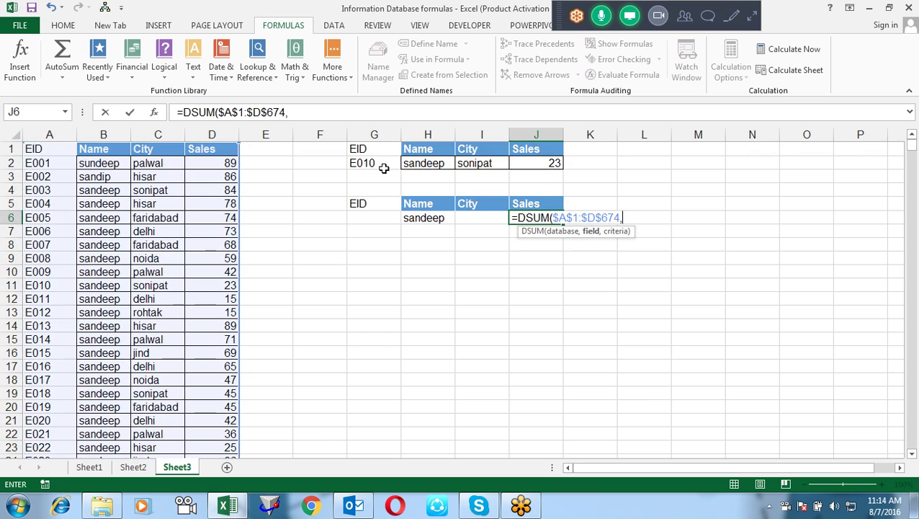
left_click(536, 204)
type(",")
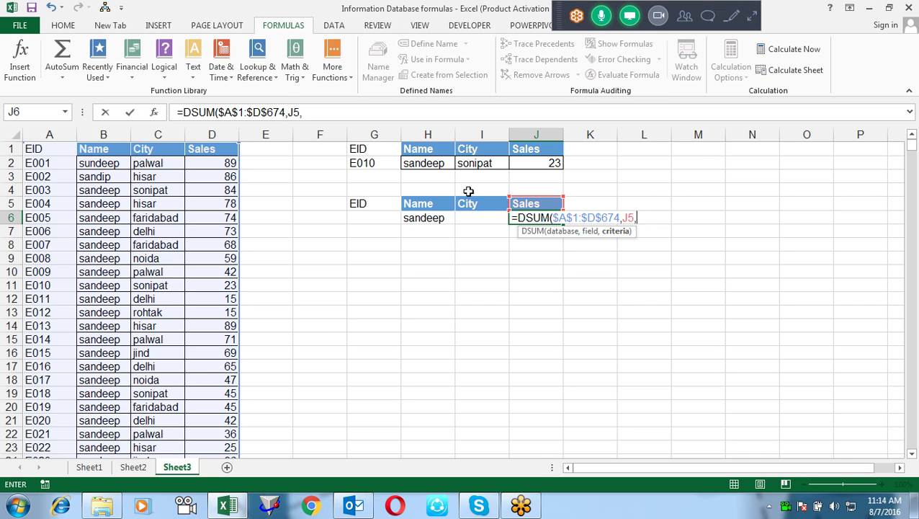
left_click_drag(436, 204, 436, 217)
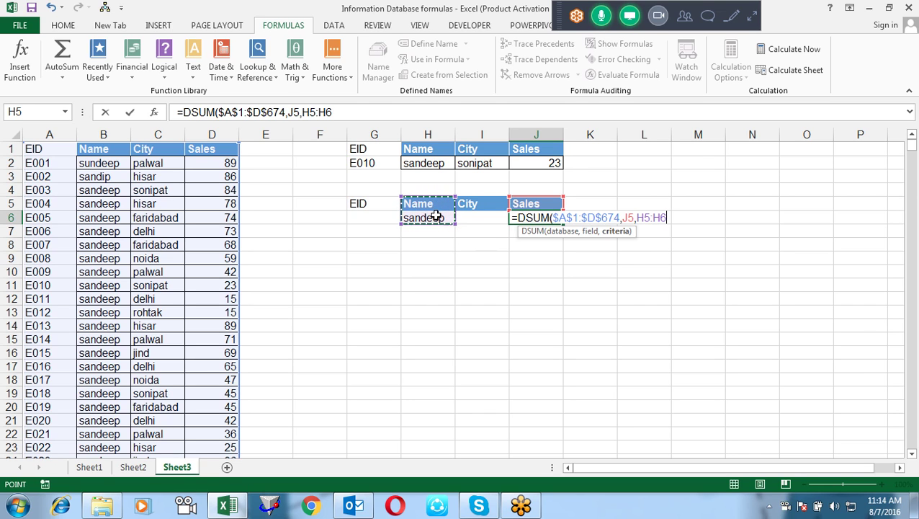
key("Return")
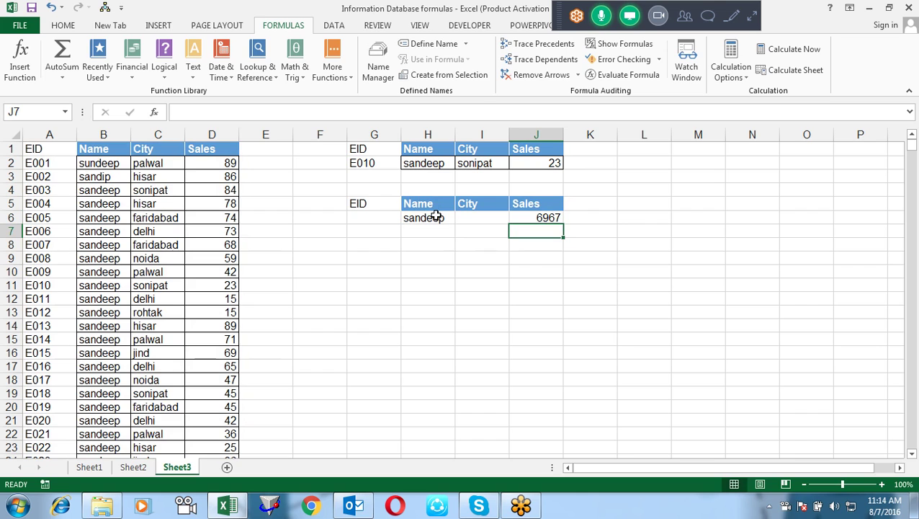
Add delhi as the City criterion in I6 and widen the DSUM criteria to H5:I6.
key("Up")
key("Left")
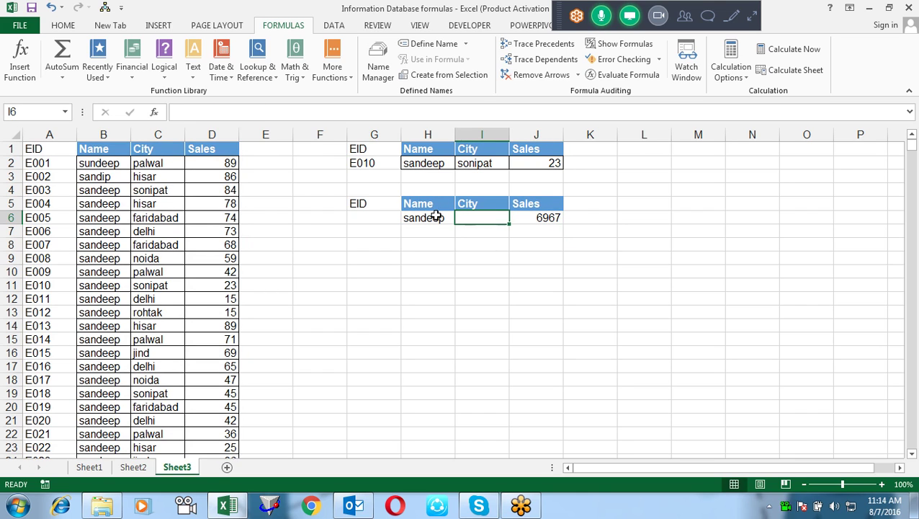
type("delhi")
key("Return")
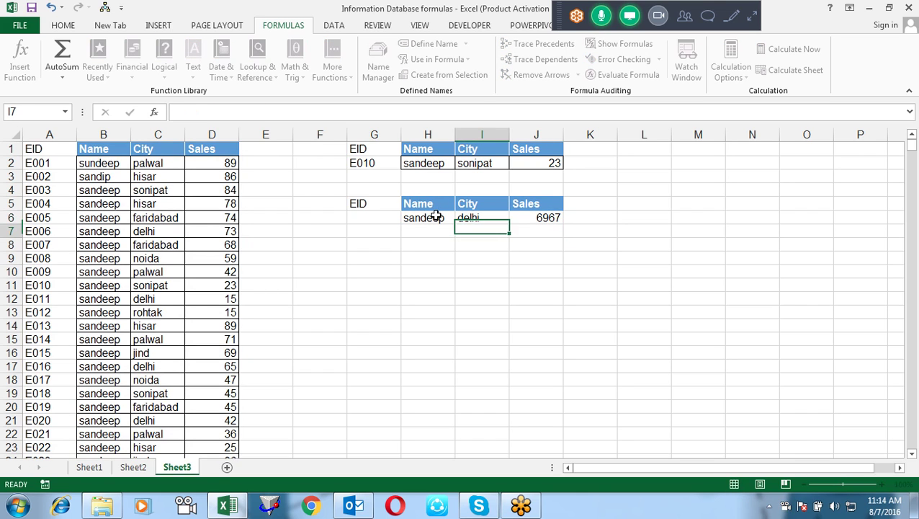
key("Up")
key("Right")
key("F2")
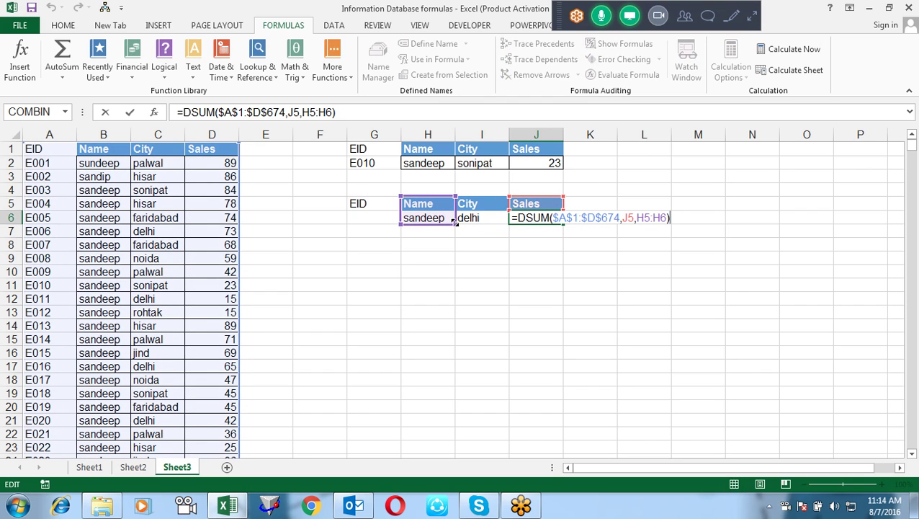
left_click_drag(477, 224, 496, 225)
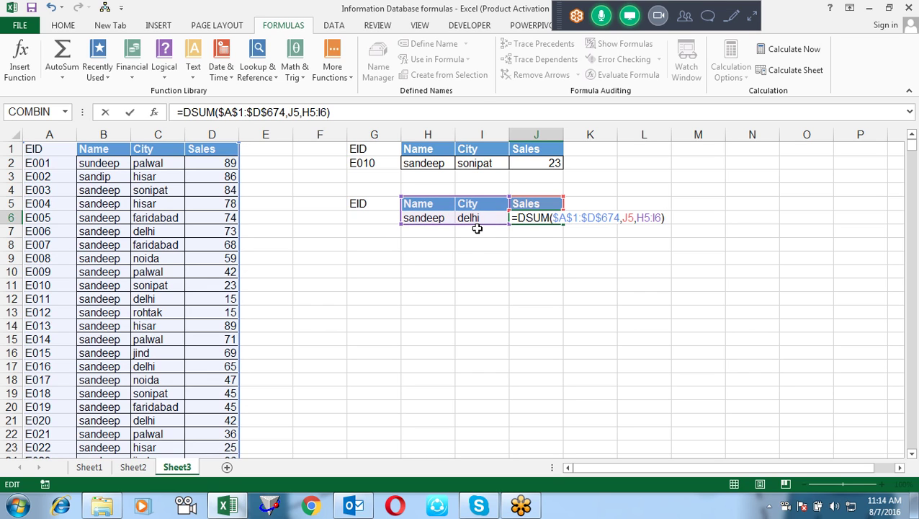
key("Return")
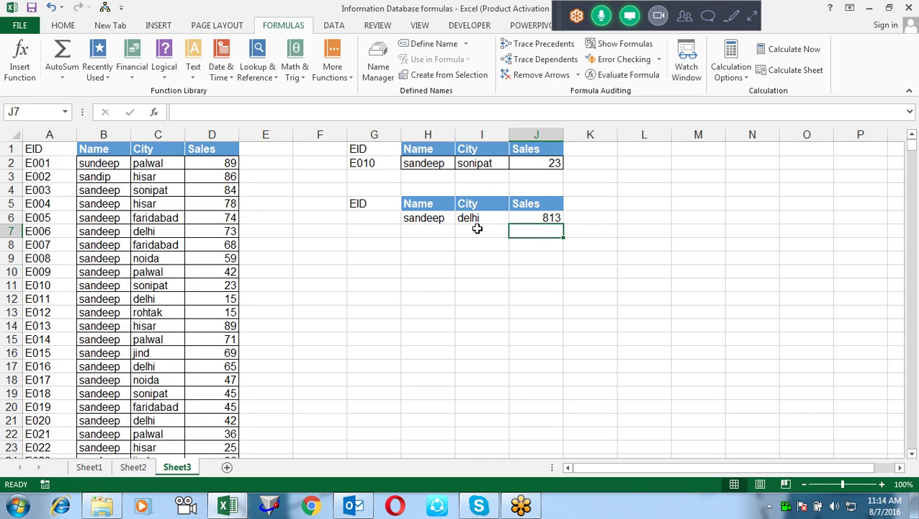
Move the DSUM formula from J6 to H8.
key("Up")
key("ctrl+c")
key("Left")
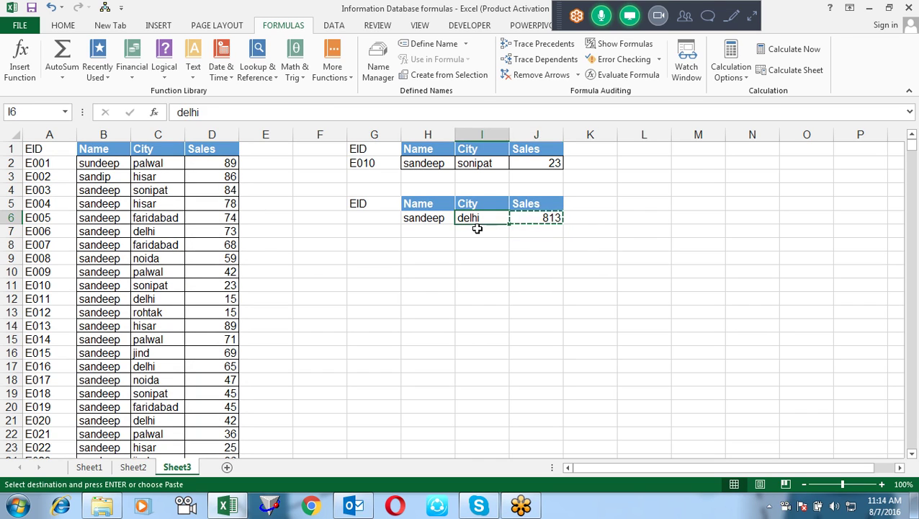
key("Left")
key("Down")
key("Down")
key("Return")
key("Up")
key("Up")
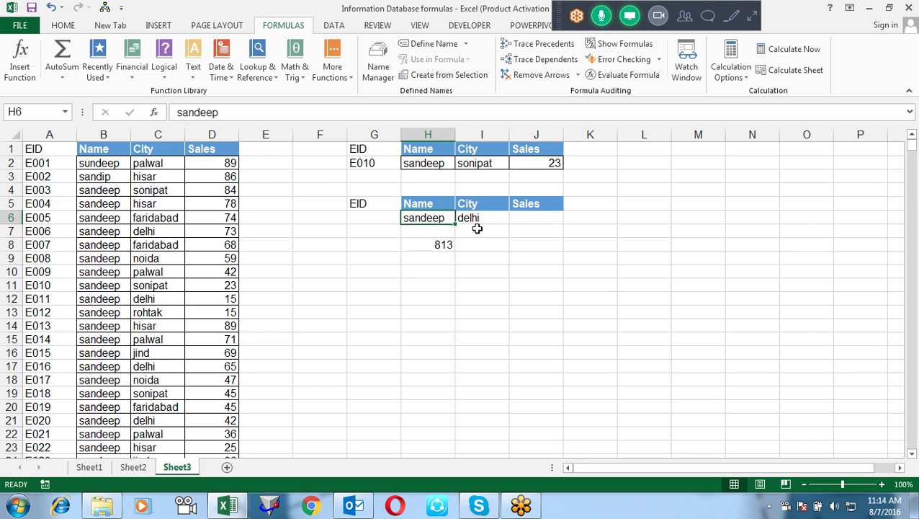
Enter >50 as the Sales criterion in J6.
key("Right")
key("Right")
type(">50")
key("Return")
Extend the H8 DSUM criteria to H5:J6 so the total becomes 559.
key("Left")
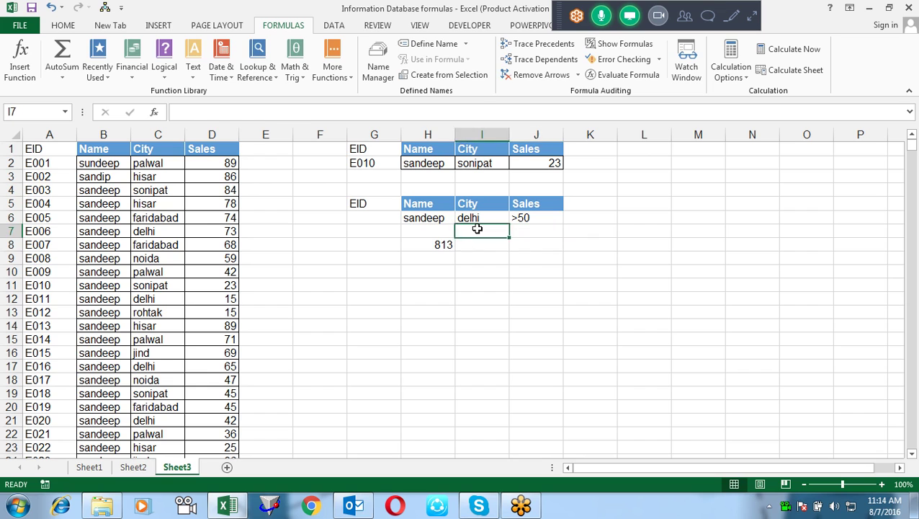
key("Left")
key("Down")
key("F2")
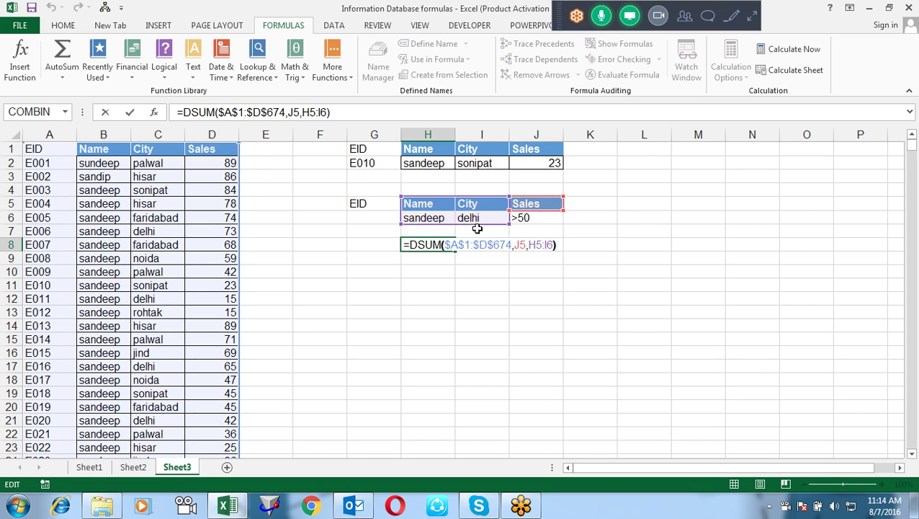
key("Left")
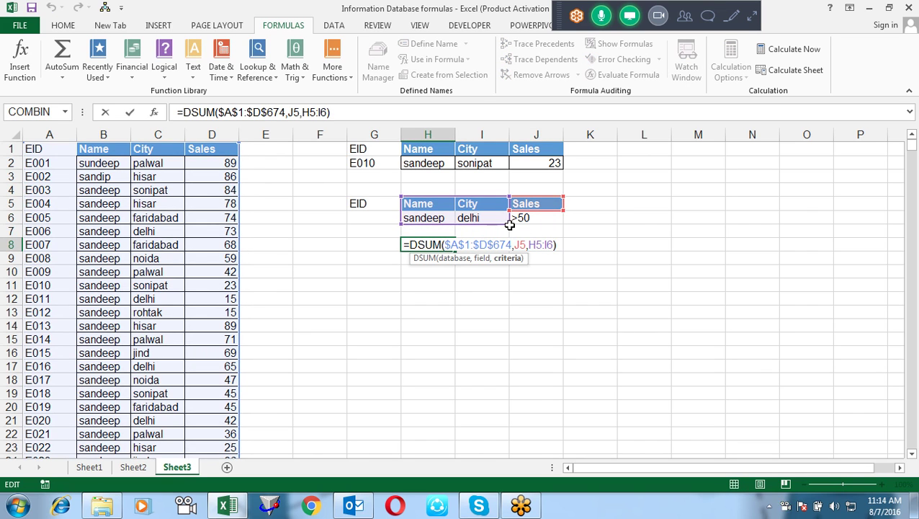
left_click_drag(510, 224, 555, 228)
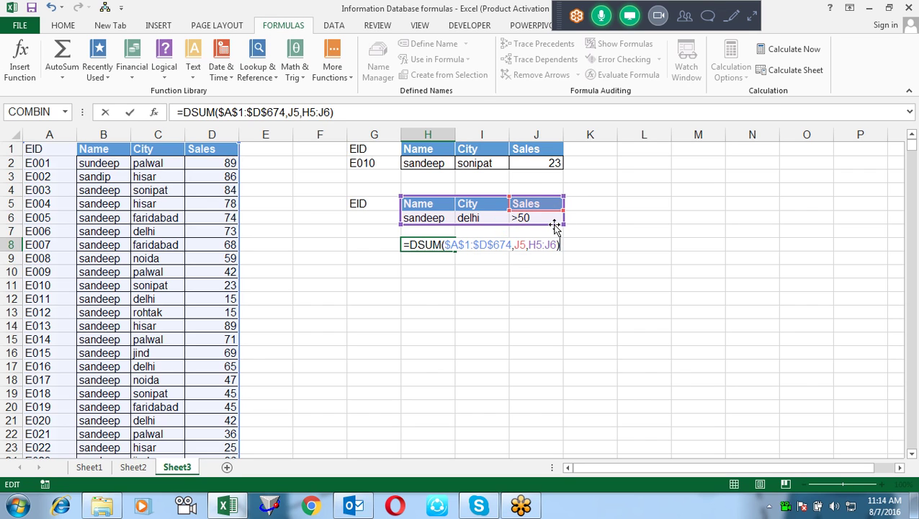
key("Return")
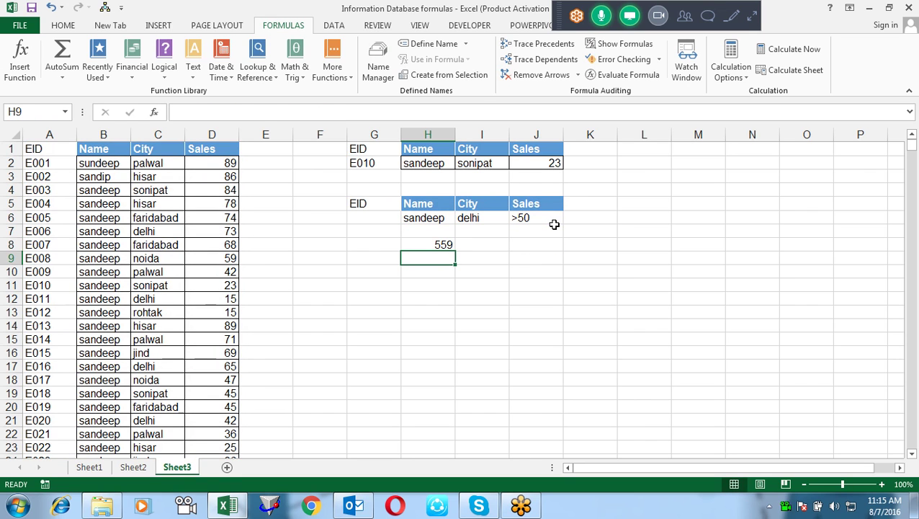
key("Up")
key("F2")
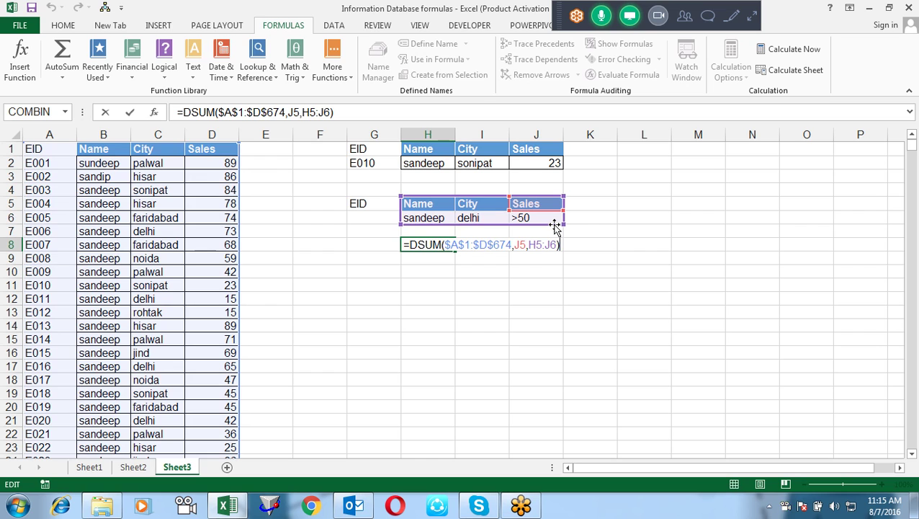
Start a DAVERAGE formula in H9 below the DSUM result.
key("Escape")
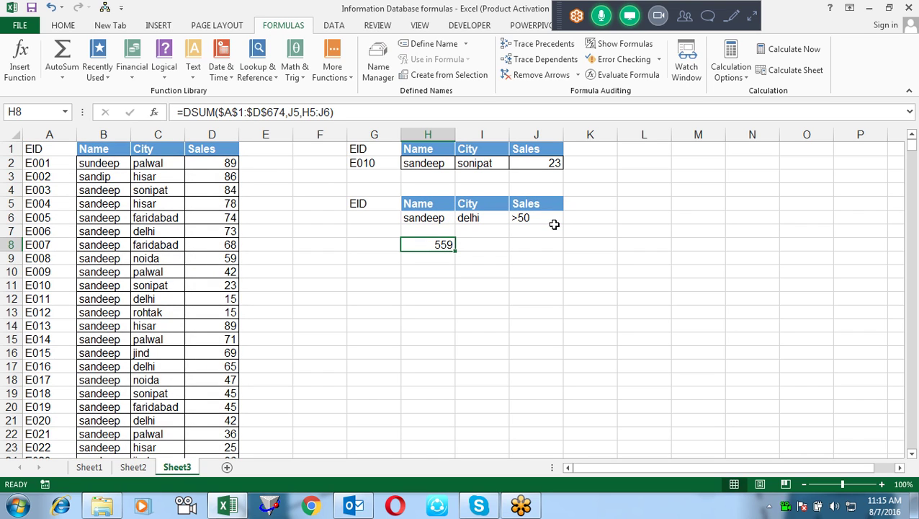
key("Up")
key("Up")
key("Up")
key("Right")
key("Right")
key("Left")
key("Left")
key("Down")
key("Down")
key("Down")
key("Down")
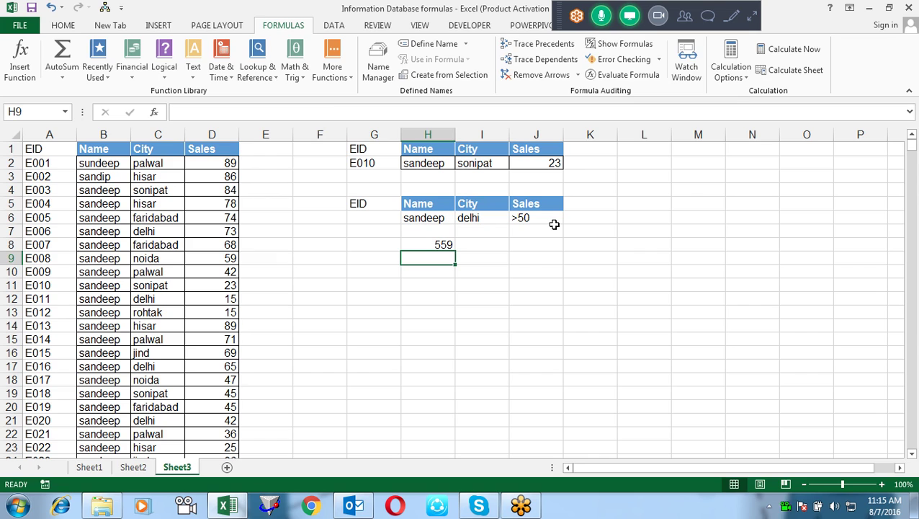
type("=")
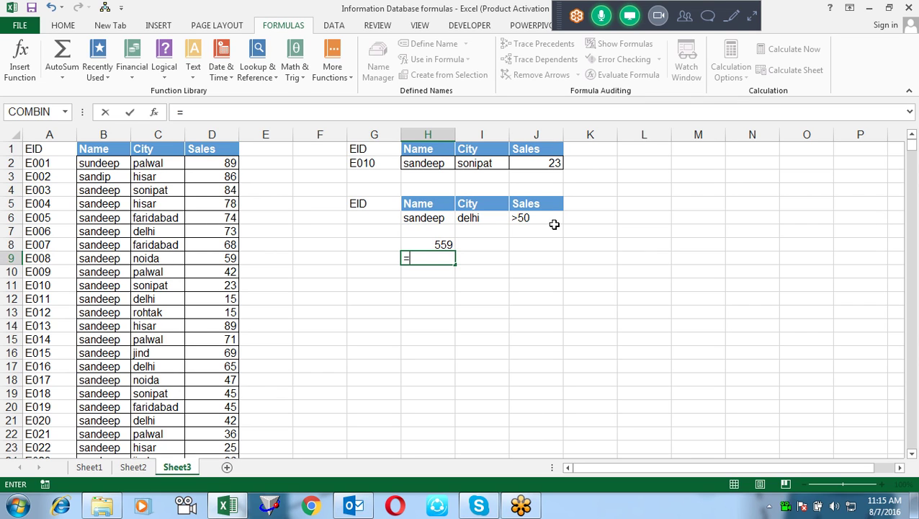
type("d")
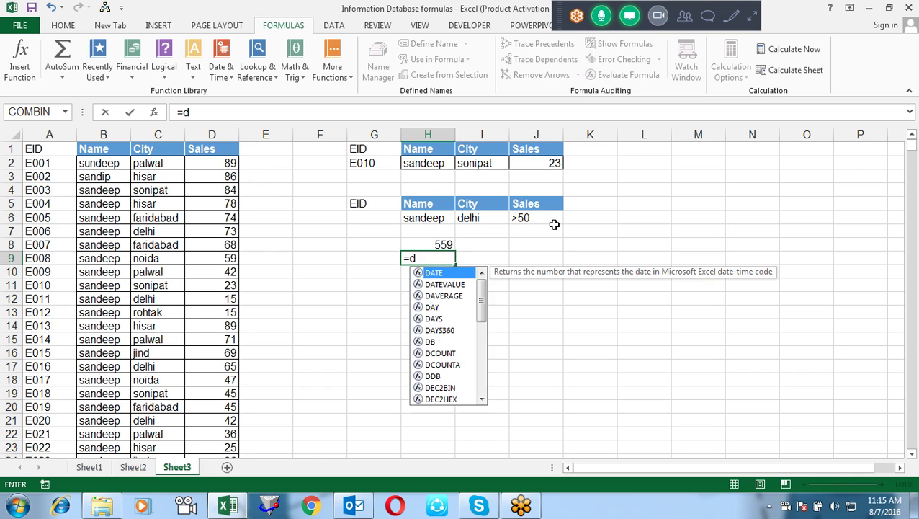
type("a")
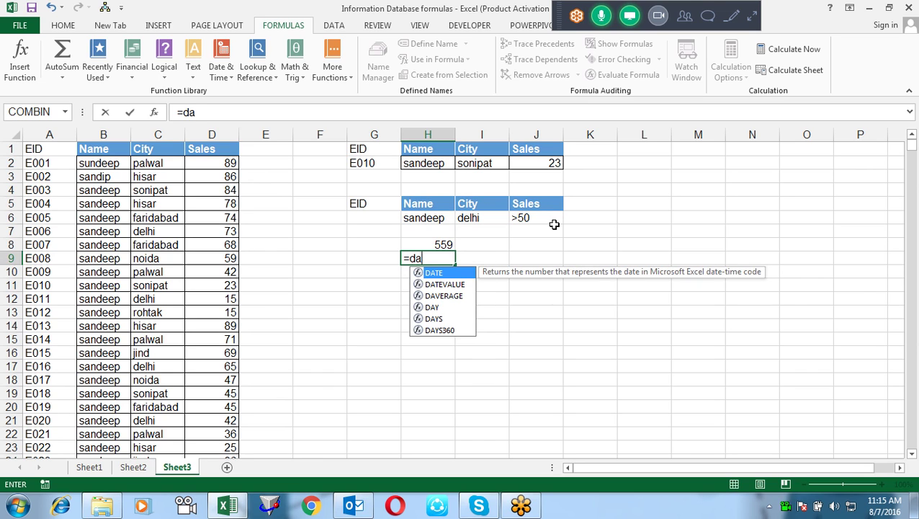
key("Down")
key("Down")
key("Tab")
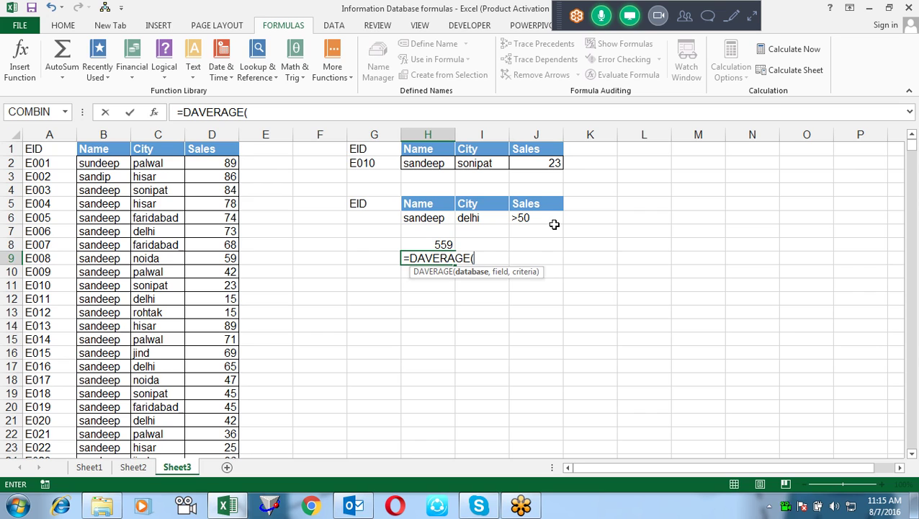
key("Left")
Abandon the H9 formula and change H8's DSUM to DAVERAGE for an average of 69.875.
key("Left")
key("Left")
key("Left")
key("Escape")
key("Up")
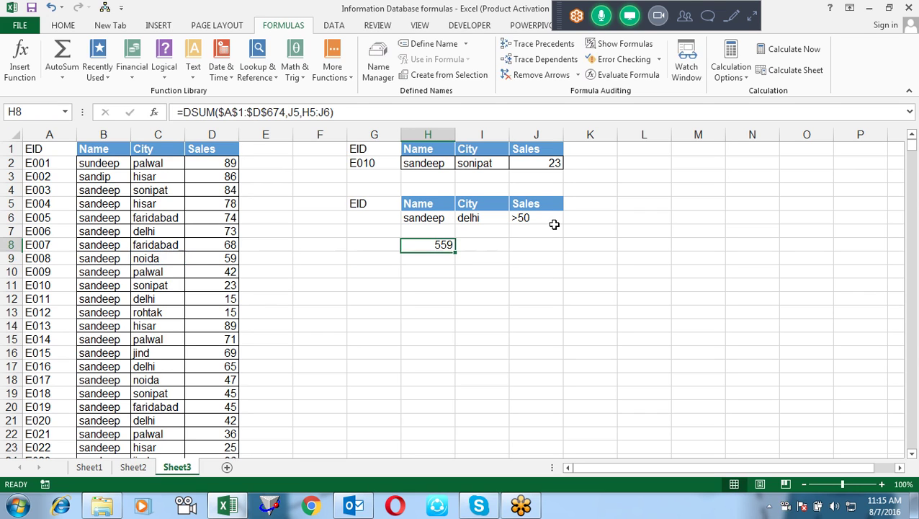
key("F2")
key("Left")
key("ctrl+Left")
key("ctrl+Left")
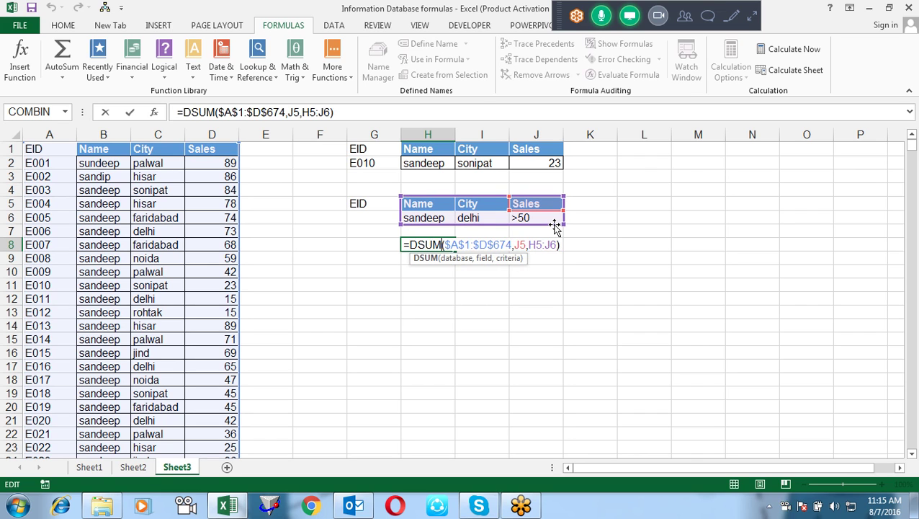
key("BackSpace")
key("BackSpace")
key("BackSpace")
type("AVERAGE")
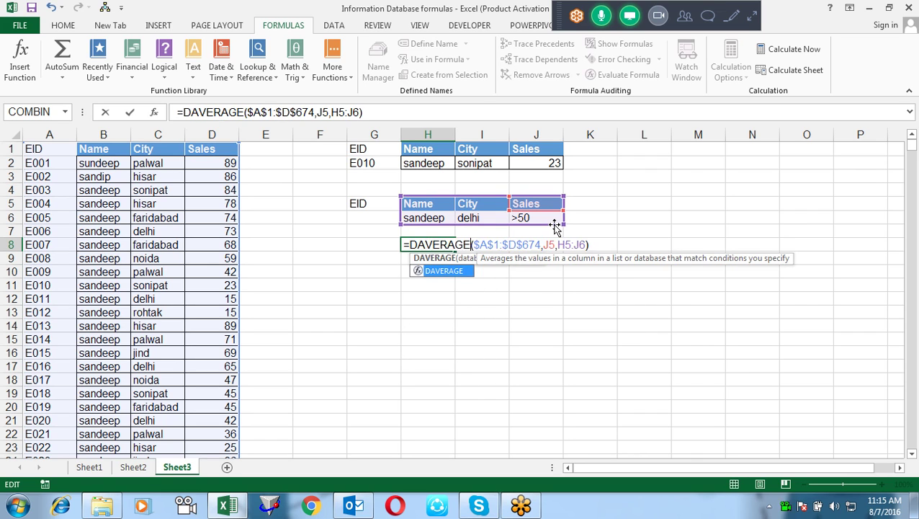
key("Return")
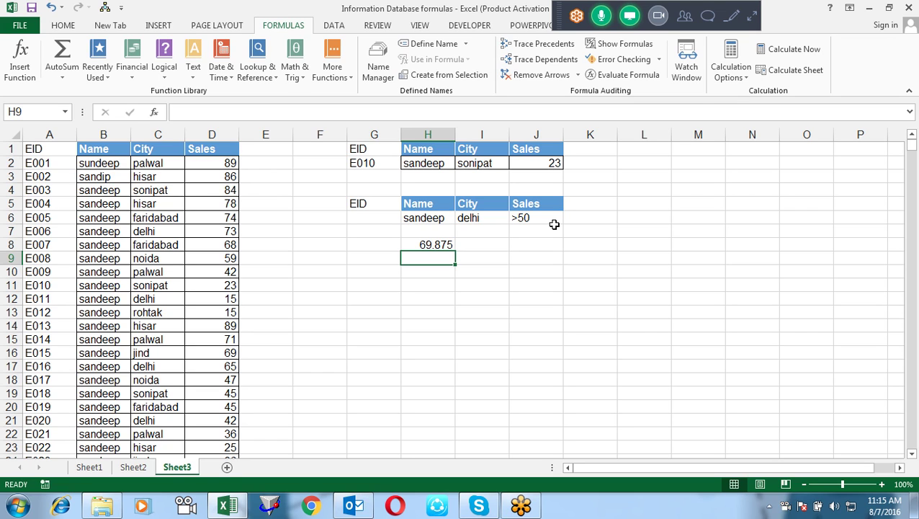
Change H8's DAVERAGE to DMIN, returning the minimum matching Sales of 53.
key("Up")
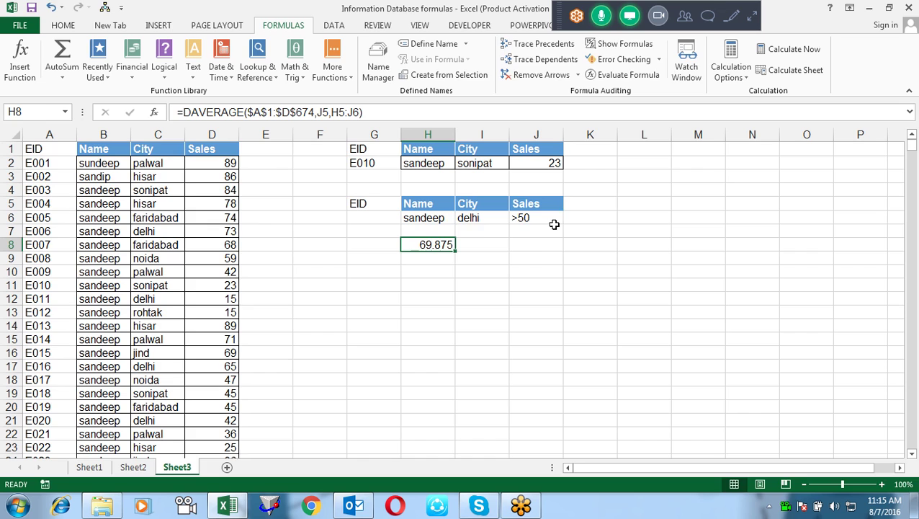
key("F2")
key("Left")
key("Left")
key("Left")
key("Left")
key("Left")
key("Left")
key("Left")
key("shift+Left")
key("shift+Left")
key("shift+Left")
key("shift+Left")
key("shift+Left")
key("shift+Left")
key("shift+Left")
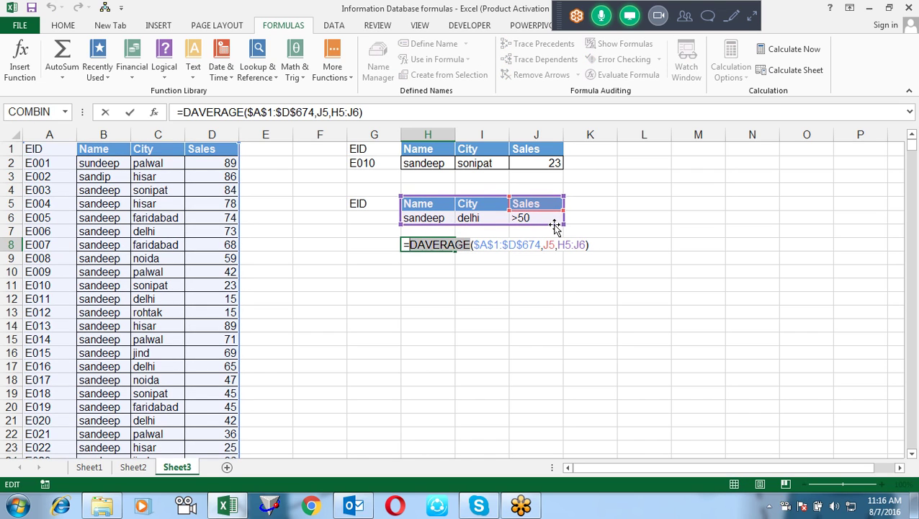
key("Delete")
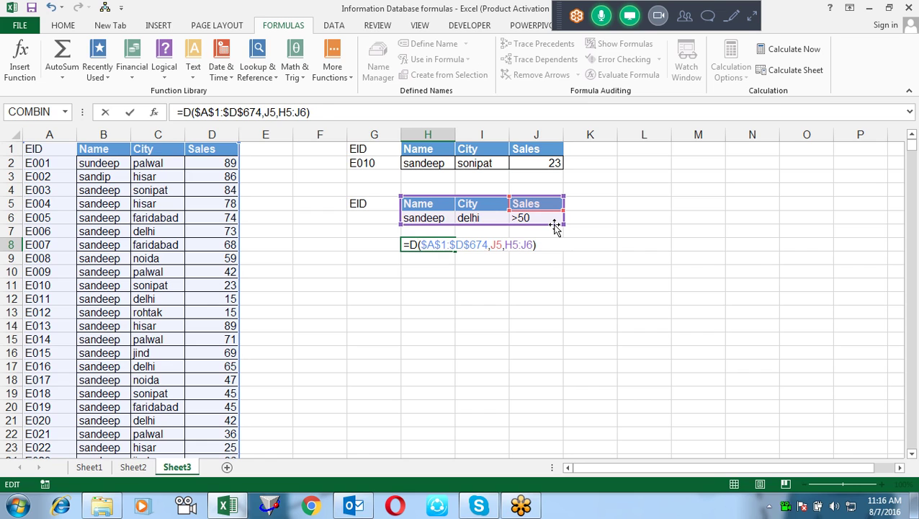
type("min")
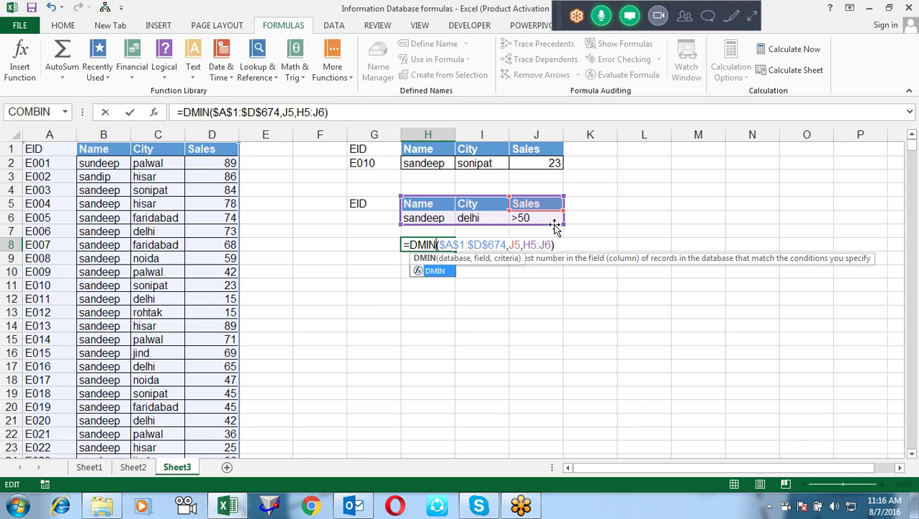
key("Return")
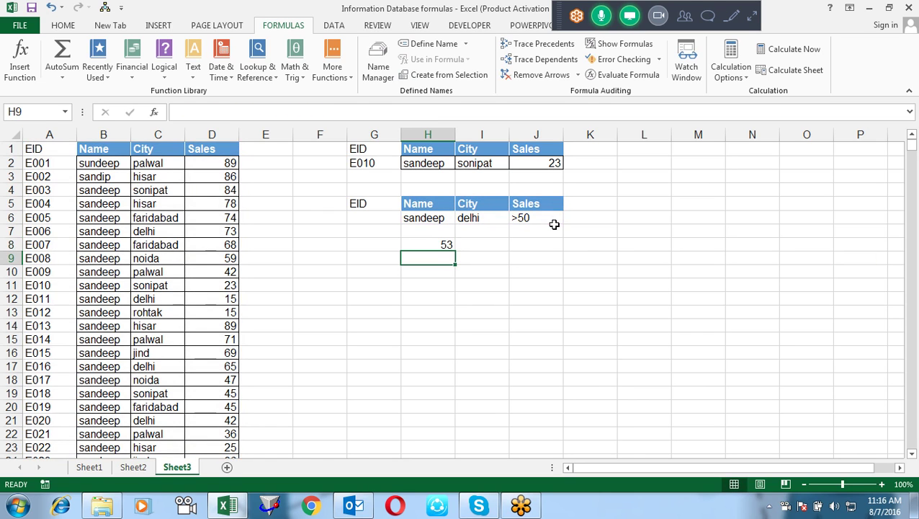
Change H8's DMIN to DMAX, returning the maximum matching Sales of 86.
key("Up")
key("F2")
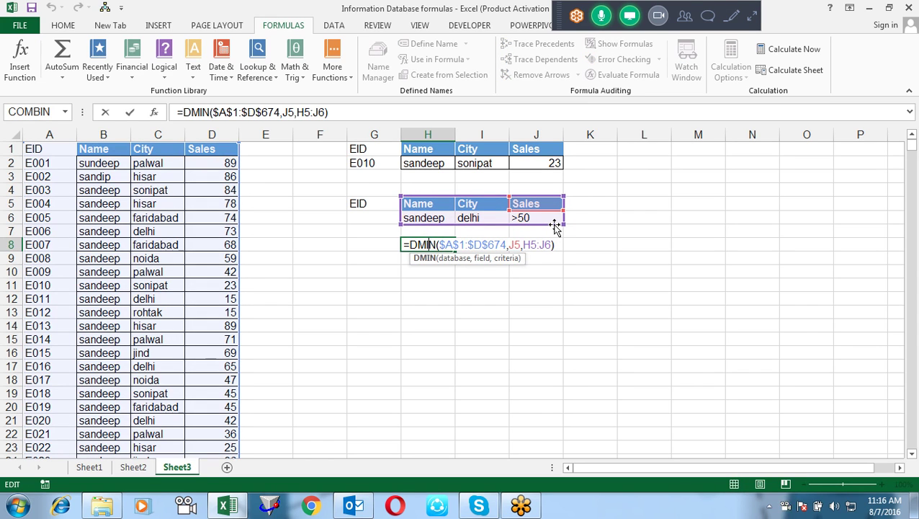
key("Left")
key("Left")
key("Left")
key("Left")
key("BackSpace")
key("BackSpace")
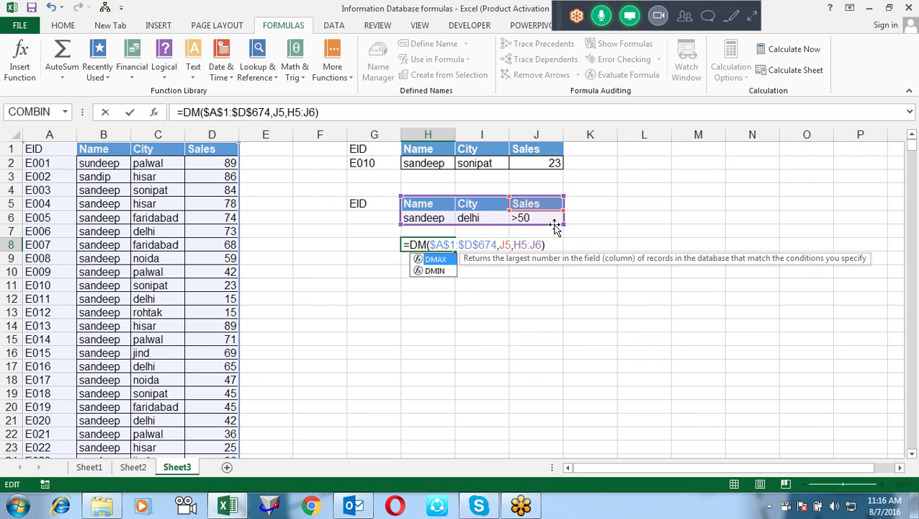
type("AX")
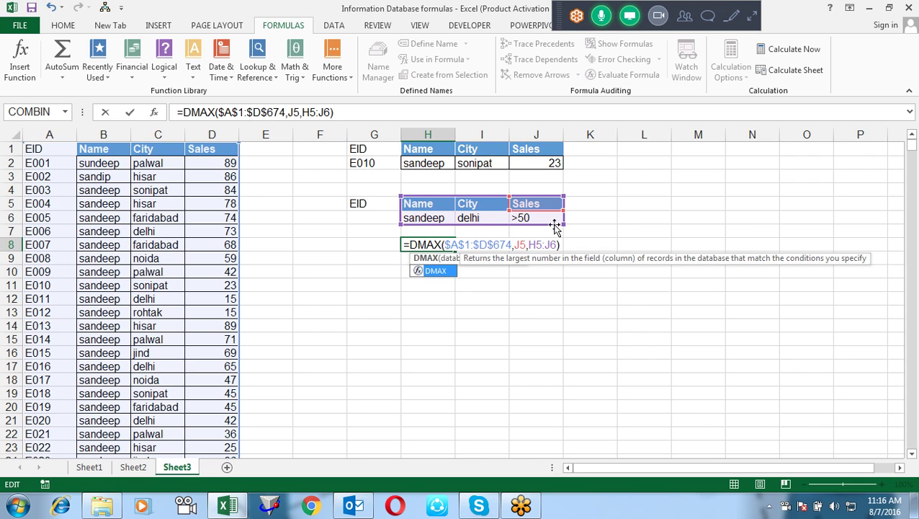
key("Return")
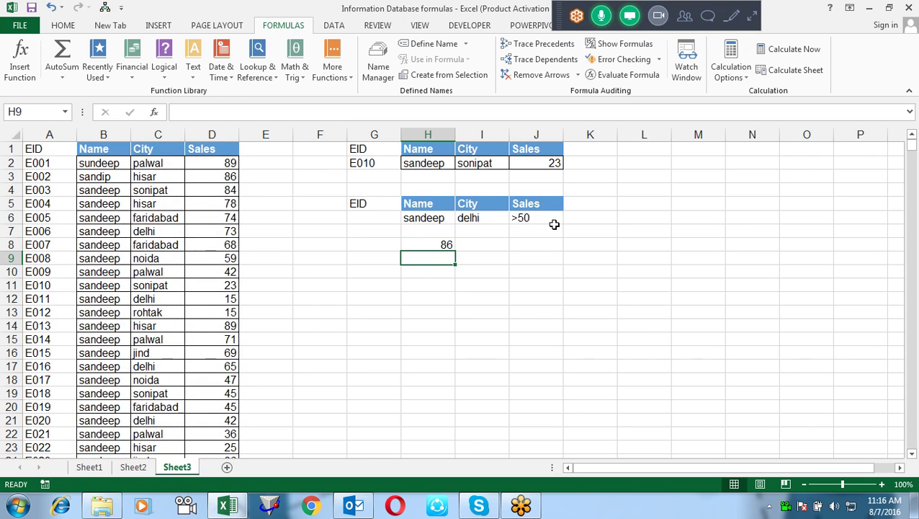
Review H8's =DMAX($A$1:$D$674,J5,H5:J6) formula, leaving it unchanged.
key("Up")
key("F2")
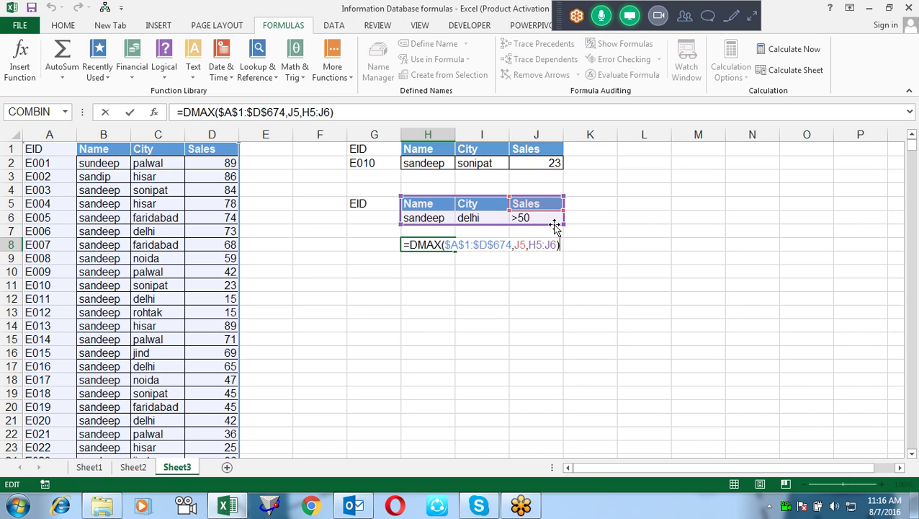
key("Return")
key("Up")
key("F2")
key("Return")
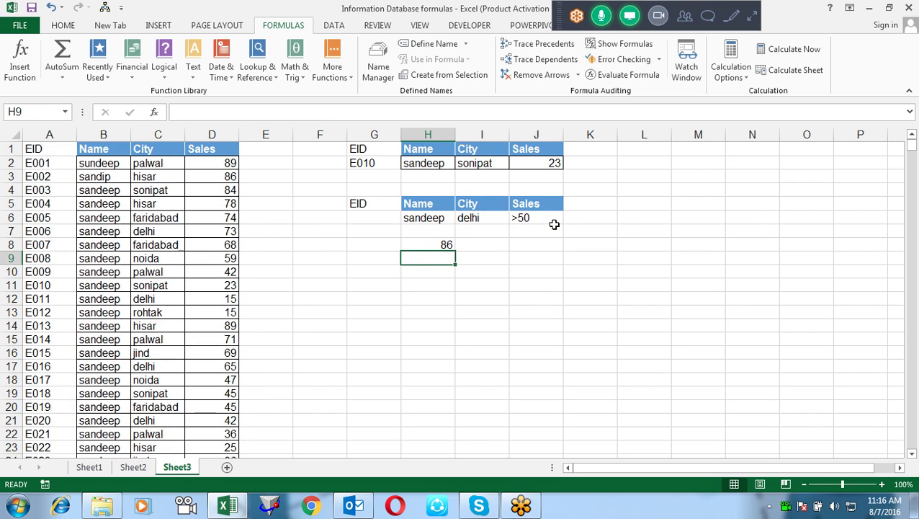
type("=d")
key("Down")
key("Down")
key("Down")
key("Down")
key("Down")
key("Down")
key("Down")
key("Down")
key("Down")
key("Down")
key("Down")
key("Down")
key("Down")
key("Down")
key("Down")
key("Down")
key("Down")
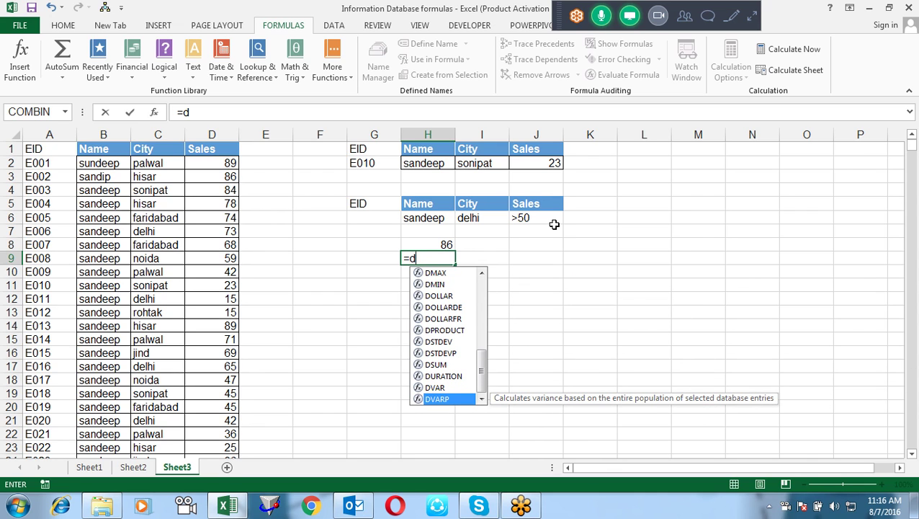
key("Up")
key("Up")
key("Up")
key("Up")
key("Up")
key("Up")
key("Up")
key("Up")
key("Up")
key("Up")
key("Up")
key("Up")
key("Up")
key("Up")
key("Up")
key("Up")
key("Up")
key("Up")
key("Up")
key("Up")
key("Up")
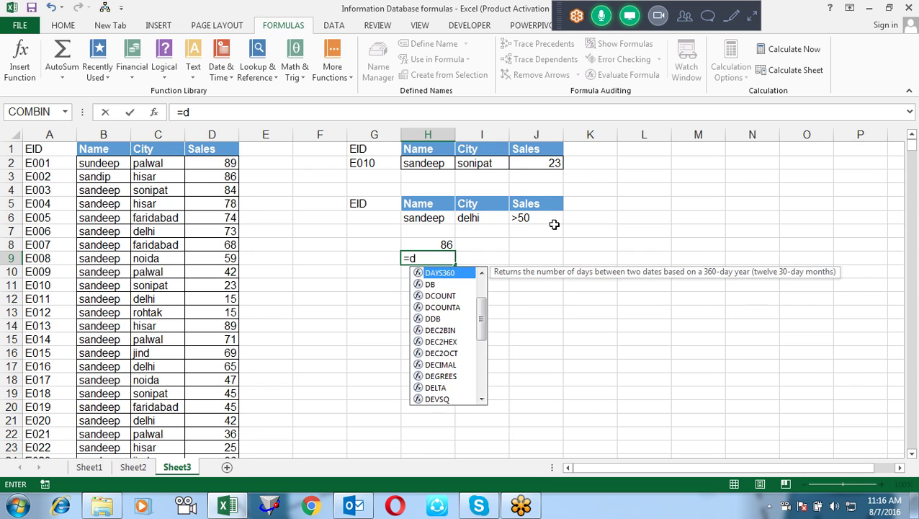
key("Up")
key("Up")
key("Up")
key("Up")
key("Up")
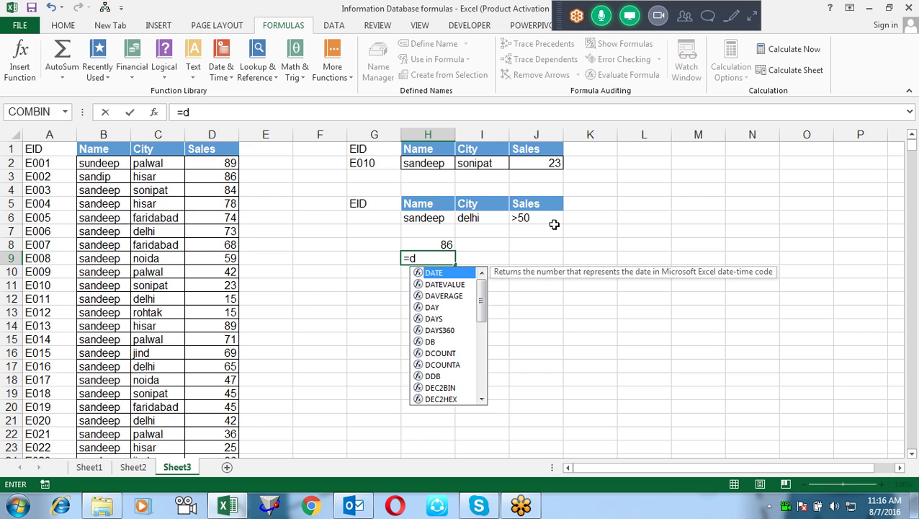
key("Escape")
key("Up")
key("Up")
key("Up")
key("Right")
key("Right")
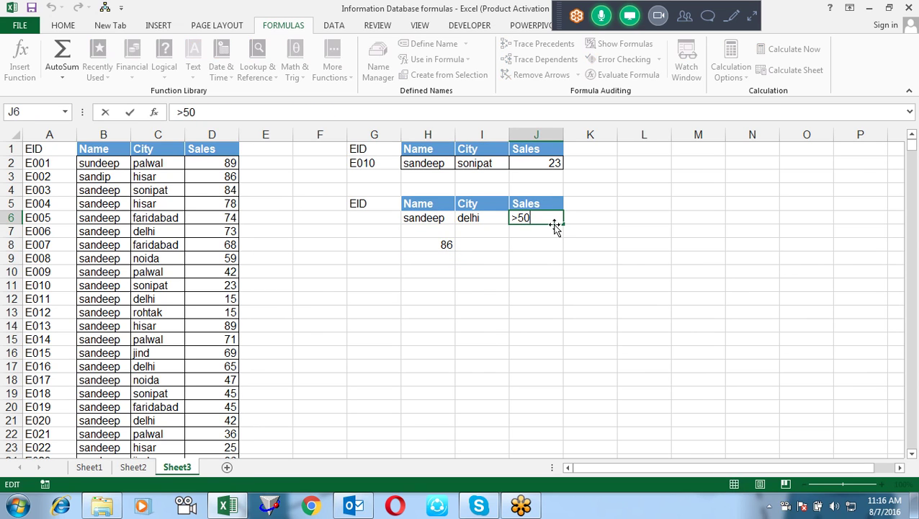
key("Left")
key("Left")
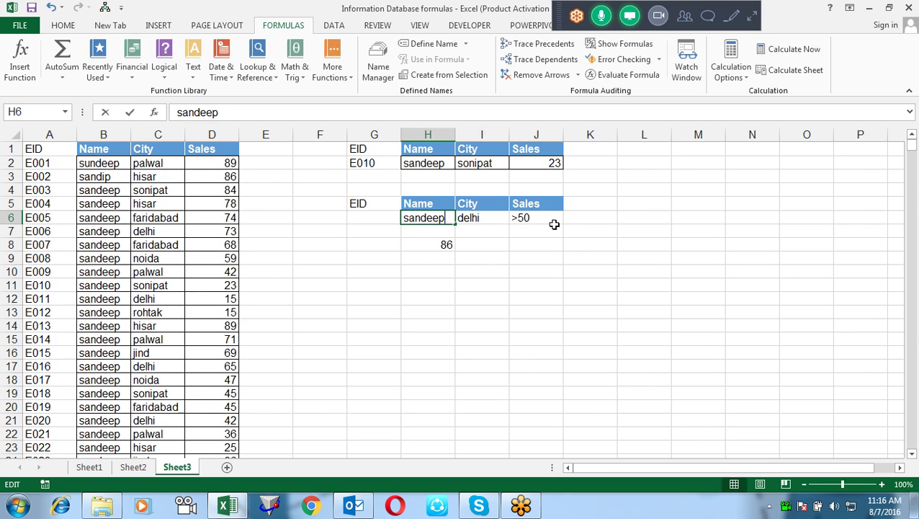
key("Down")
key("Down")
key("F2")
key("Escape")
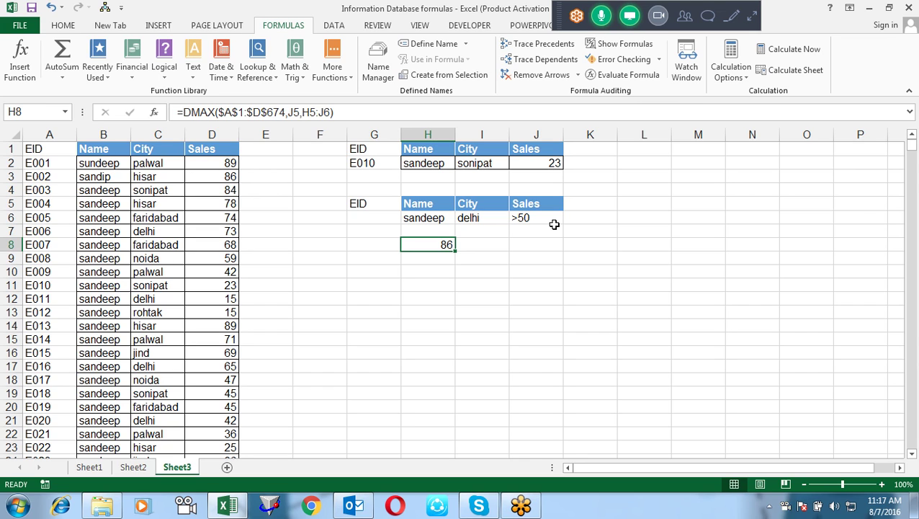
Check the attendee list, then exit GoToMeeting choosing End Meeting for All.
left_click(685, 20)
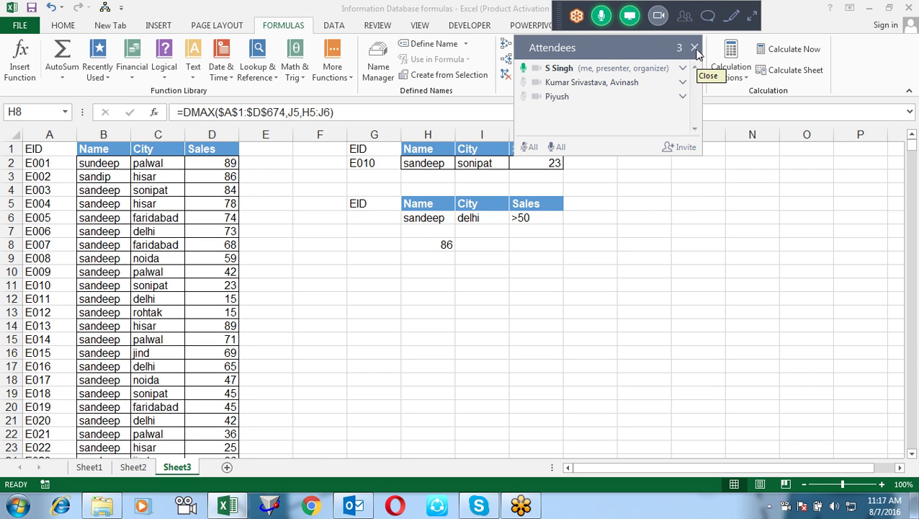
left_click(695, 48)
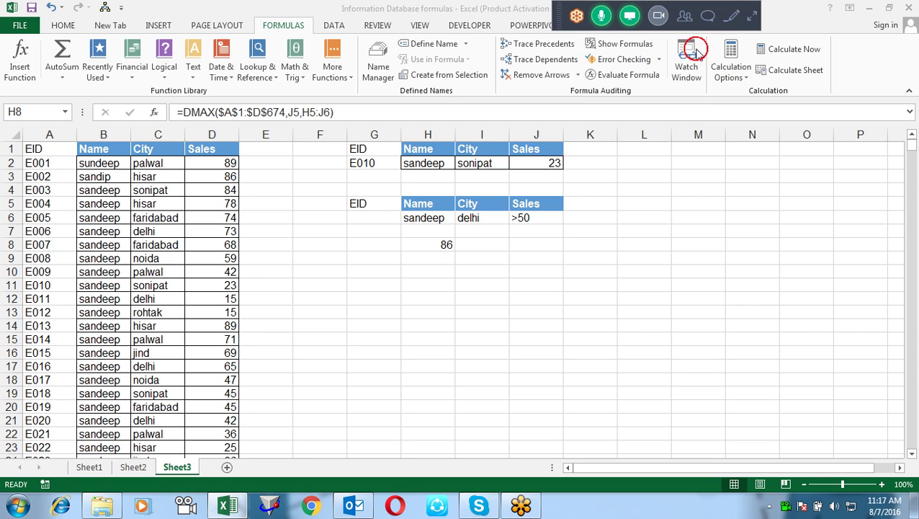
left_click(752, 20)
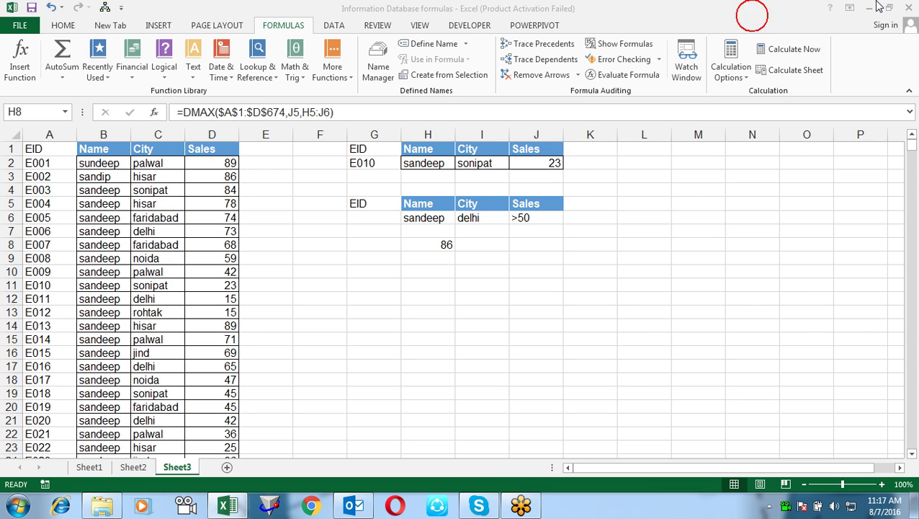
left_click(912, 31)
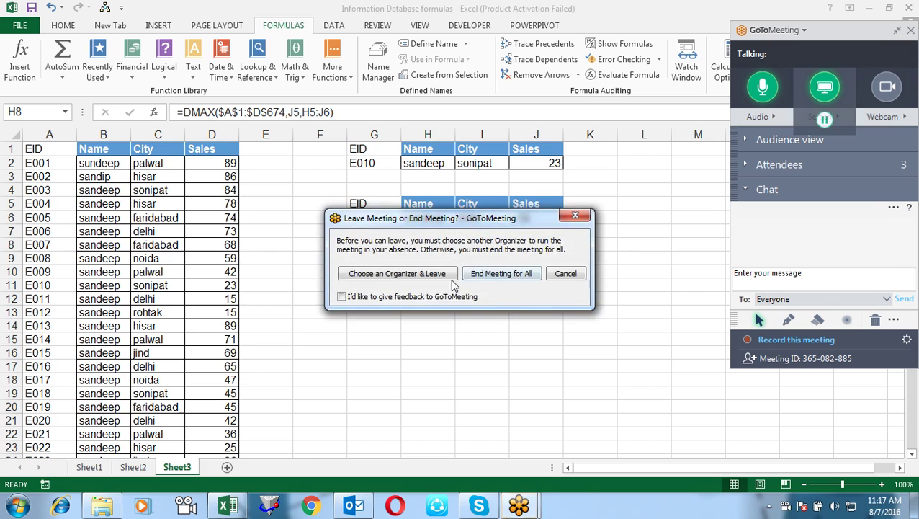
left_click(481, 272)
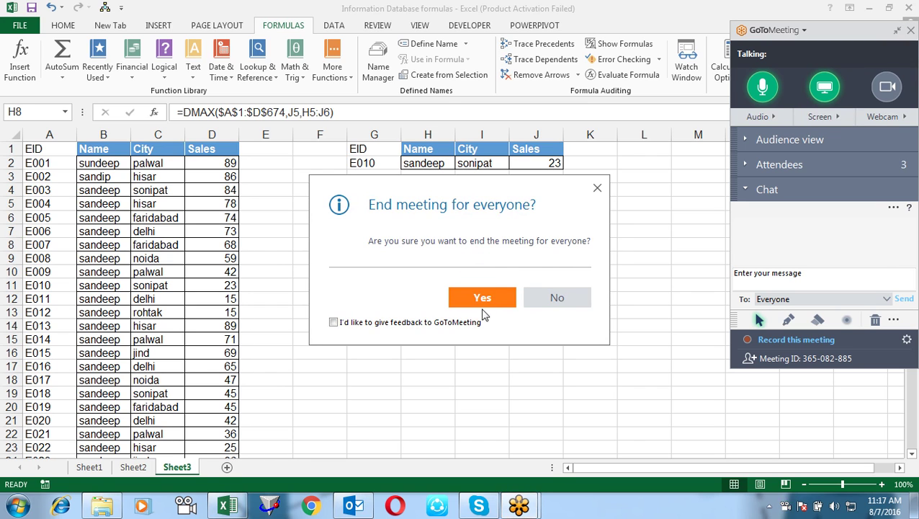